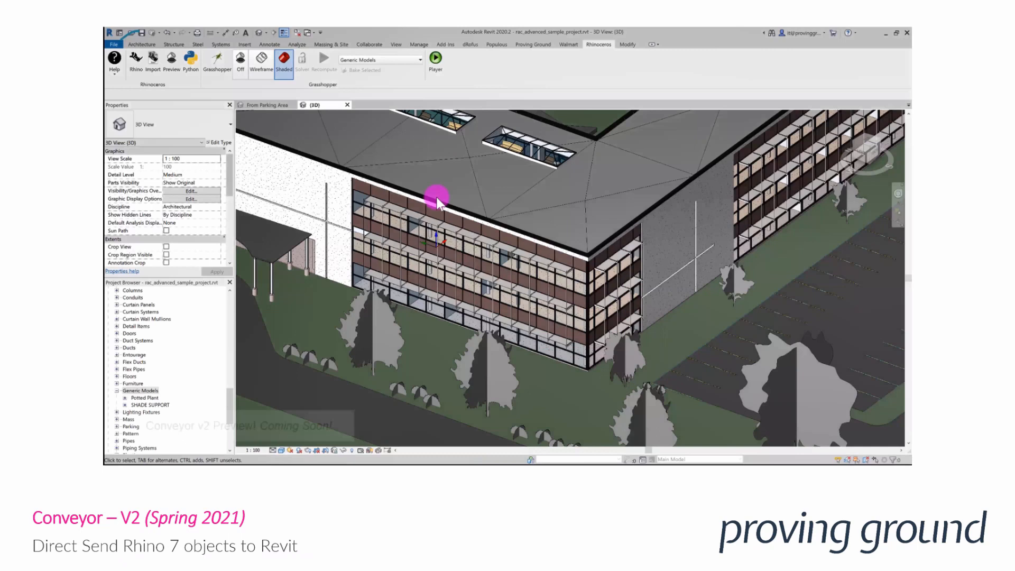
Step: Launch Rhino from inside Revit, select the SubD facade and send it to Revit with Conveyor
click(132, 63)
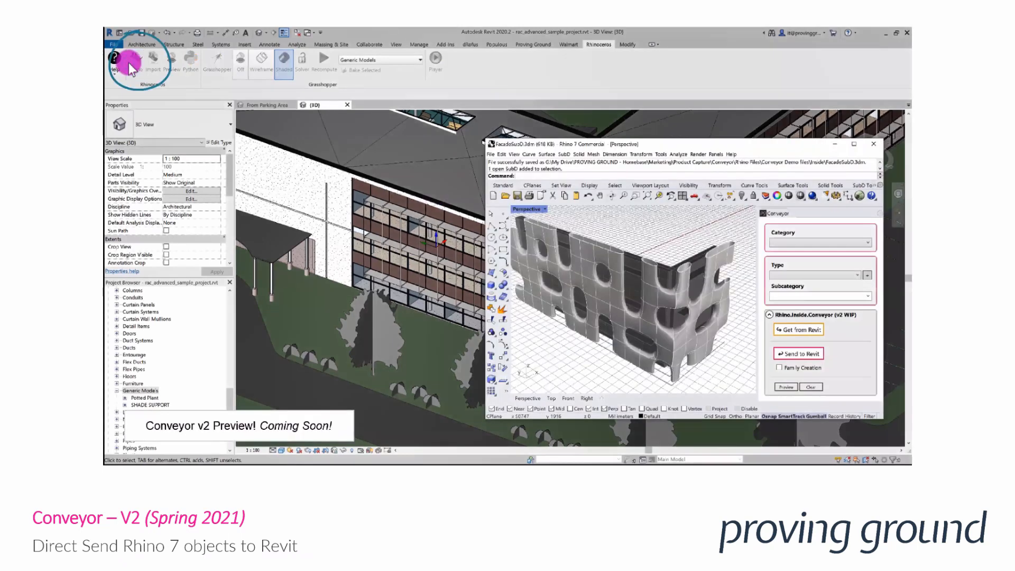
click(580, 244)
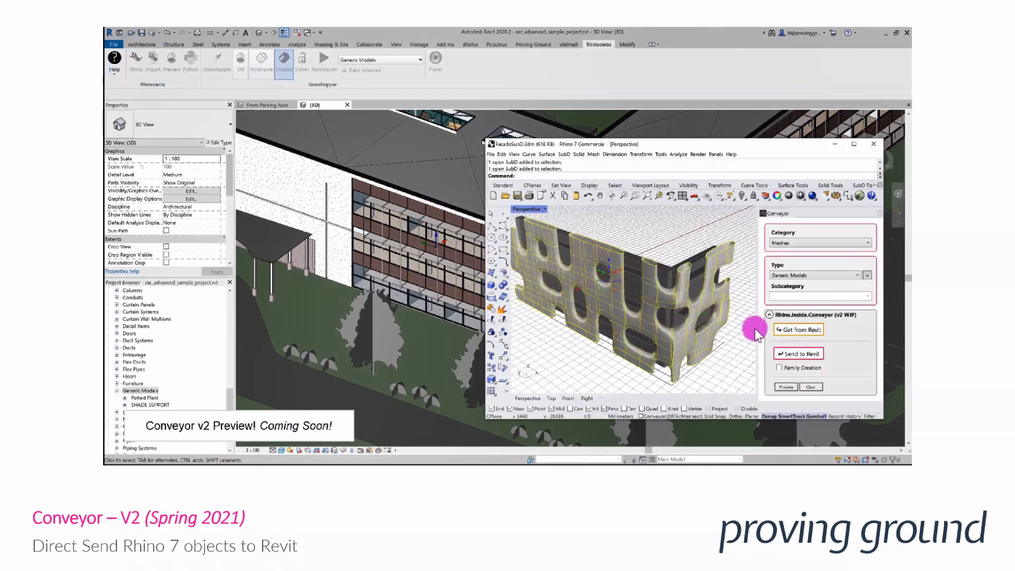
click(794, 354)
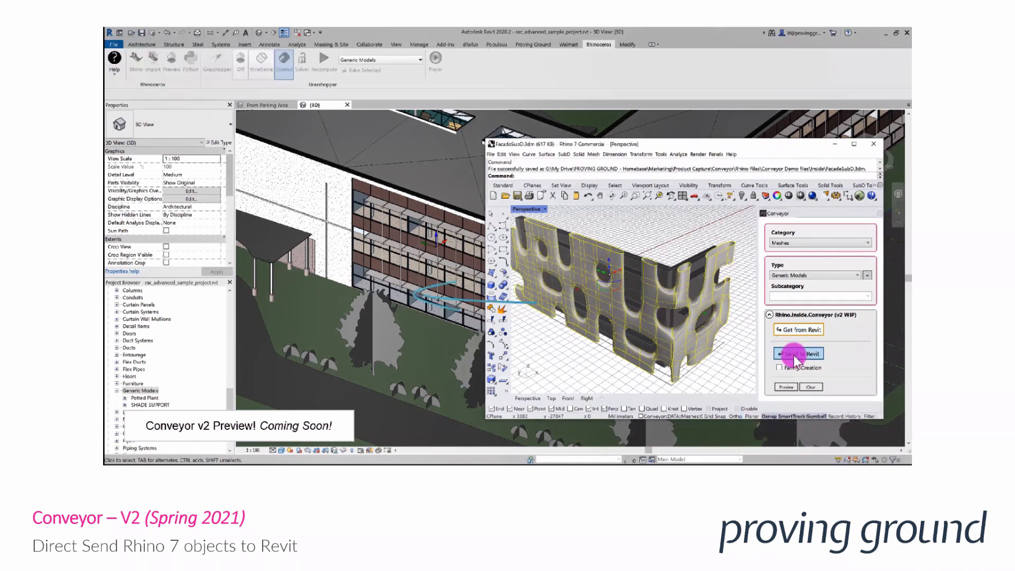
Step: Close the Rhino window and examine the converted facade family at the building corner in the 3D view
click(874, 144)
click(637, 302)
shift+middle_drag(649, 291, 678, 344)
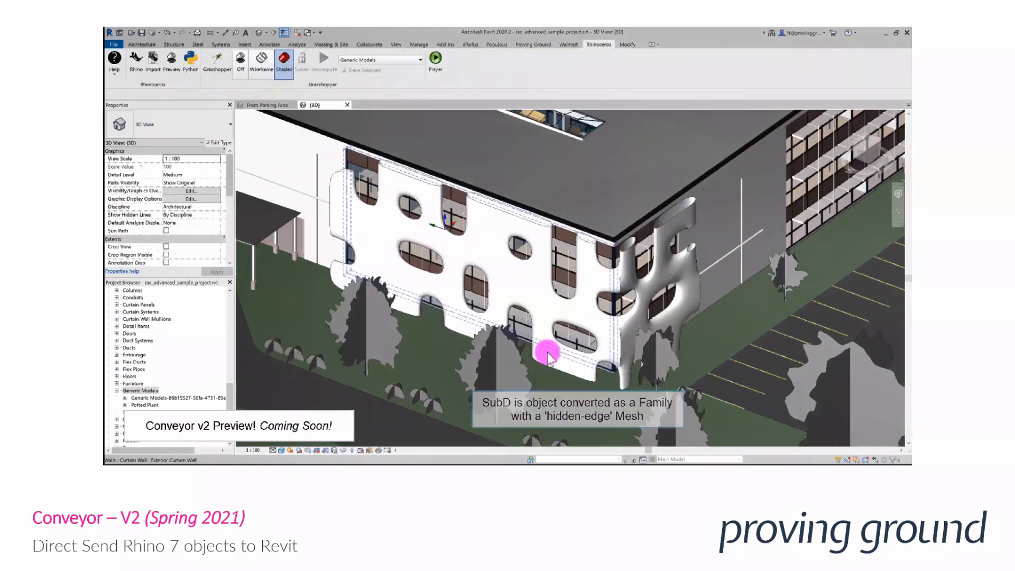
shift+middle_drag(557, 349, 544, 356)
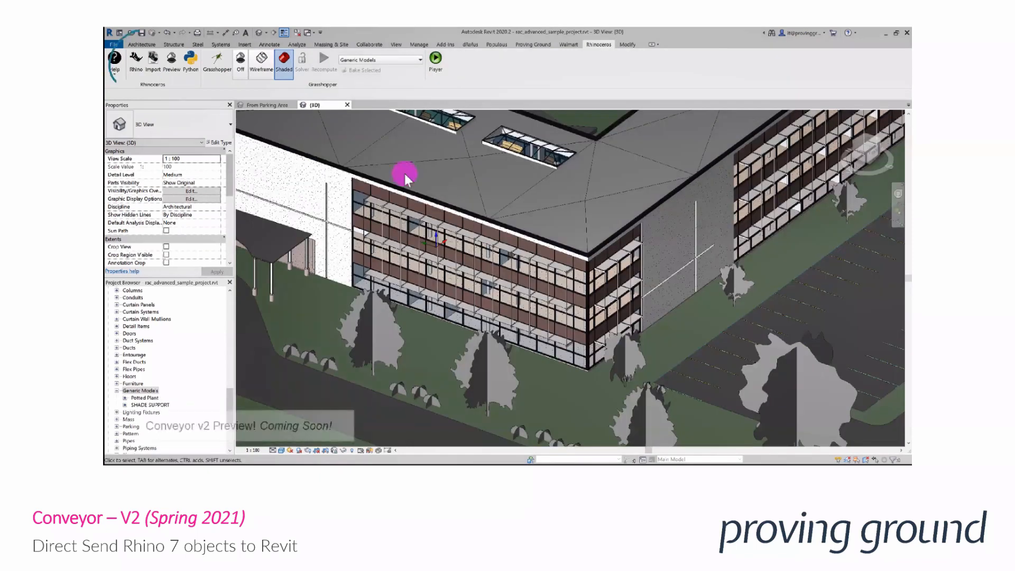
Step: Open the FacadeSubD model in Rhino from Revit, select the SubD and send it to Revit with Conveyor
click(140, 64)
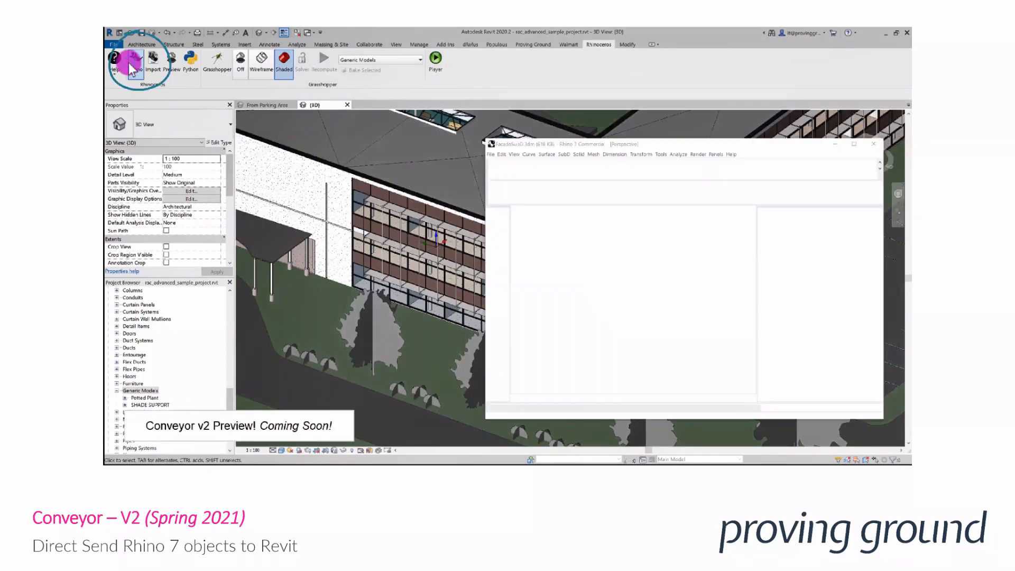
click(608, 259)
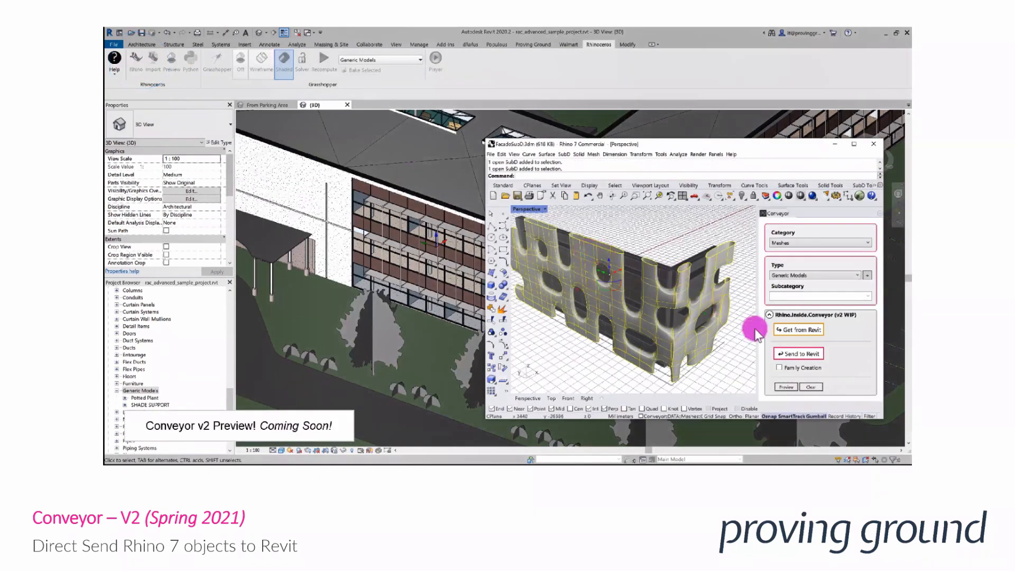
click(794, 354)
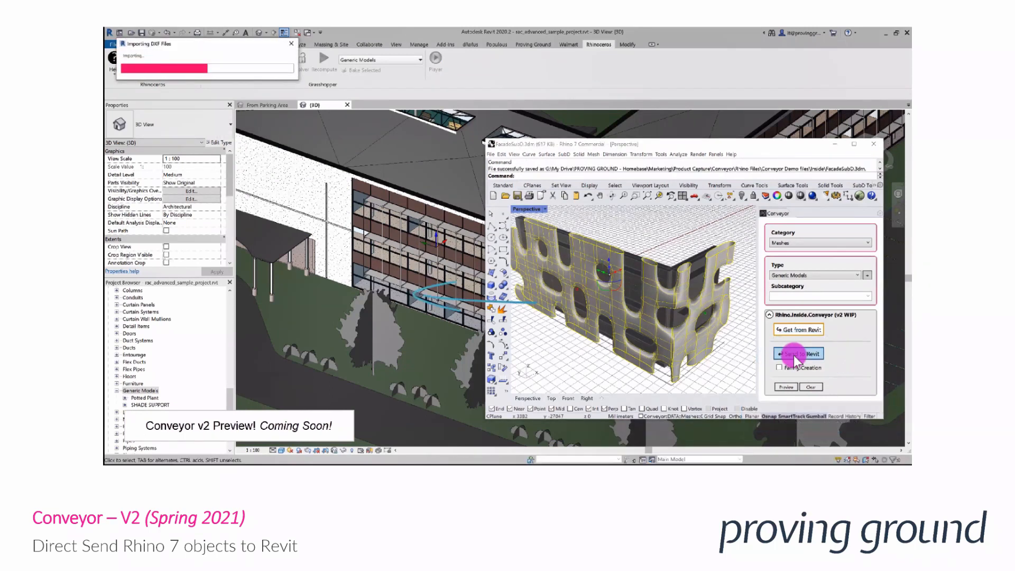
Step: Close the Rhino window, select the converted facade family in the 3D view and examine it up close
click(875, 144)
click(609, 296)
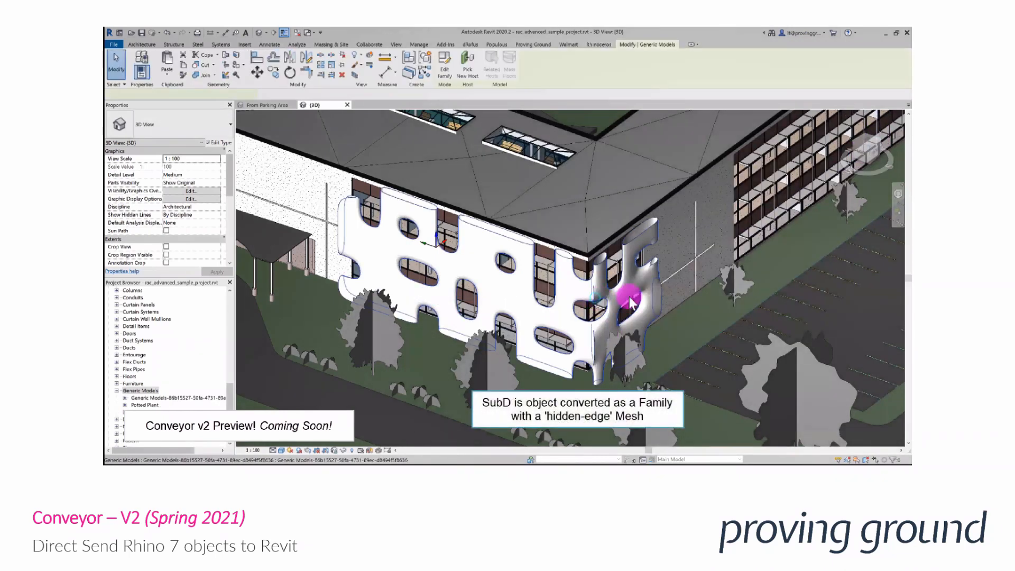
mouse_move(659, 290)
shift+middle_down()
mouse_move(631, 312)
mouse_move(641, 290)
mouse_move(660, 290)
shift+middle_up()
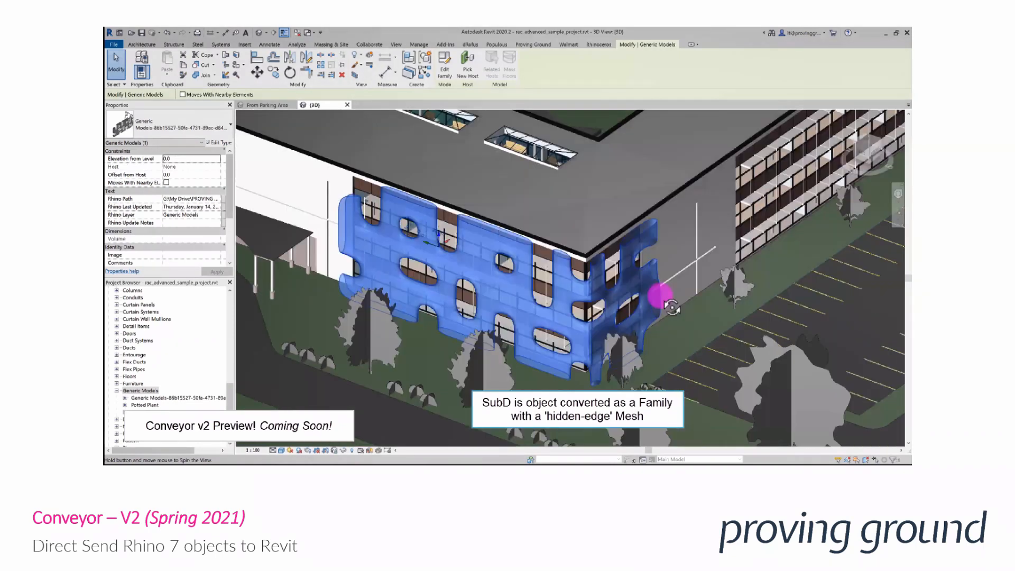
click(655, 337)
scroll(539, 347, up, 2)
middle_drag(540, 348, 567, 360)
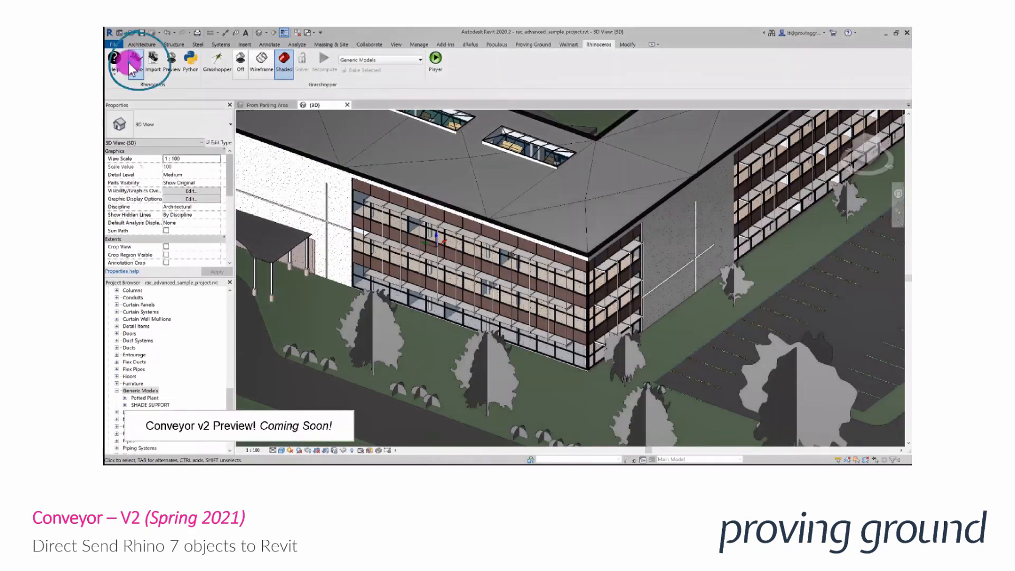
Step: Send the SubD facade from the Rhino window to Revit with Conveyor, and close Rhino
click(132, 62)
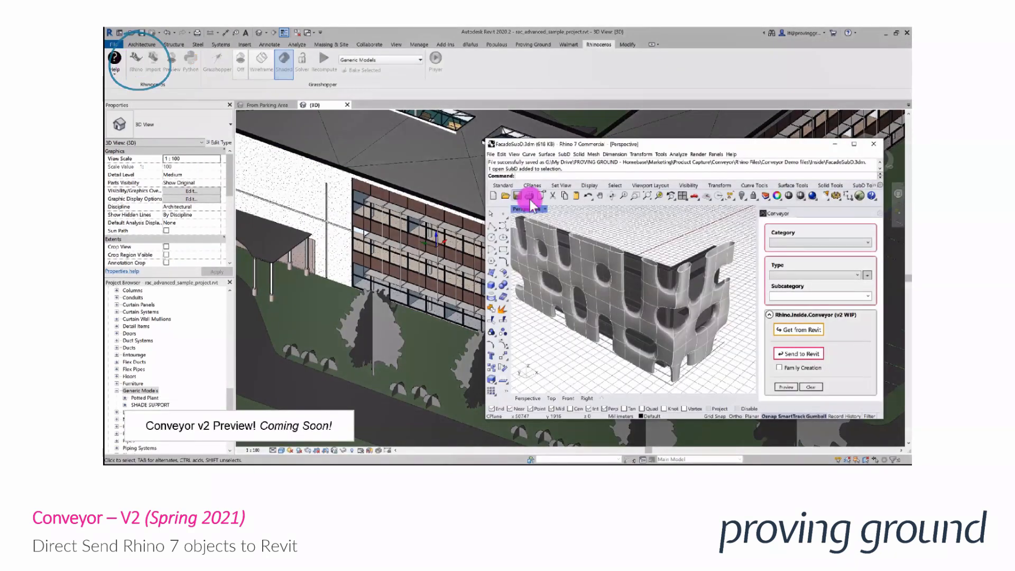
click(794, 354)
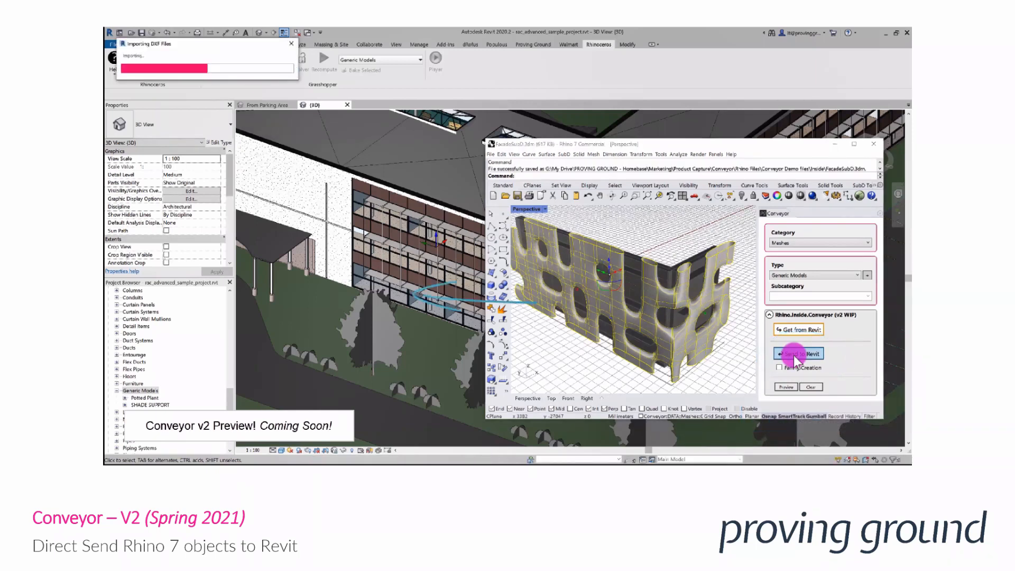
click(875, 145)
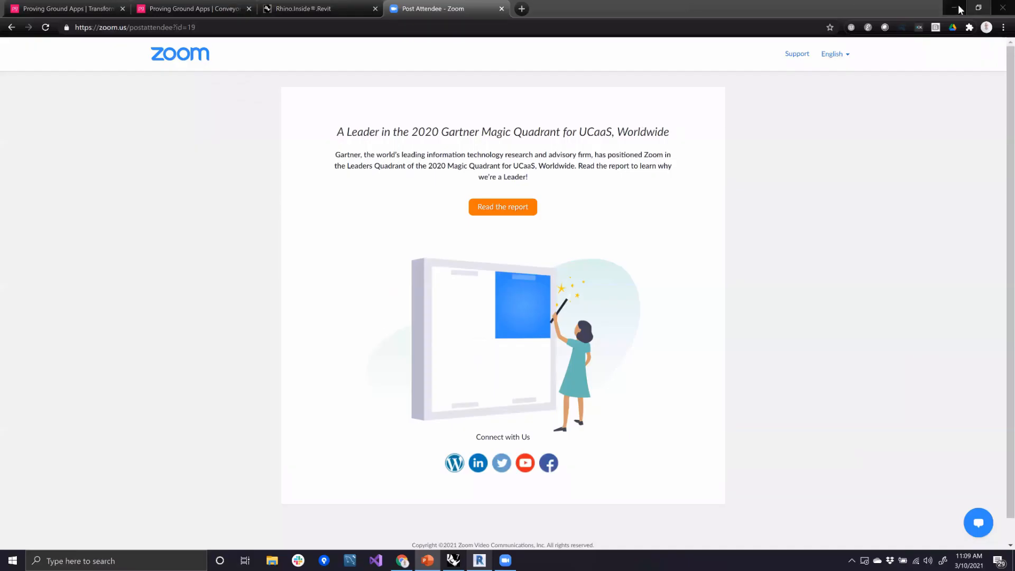
Step: Switch to the browser, bring up the Proving Ground Conveyor product page and review its workflow overview
click(82, 10)
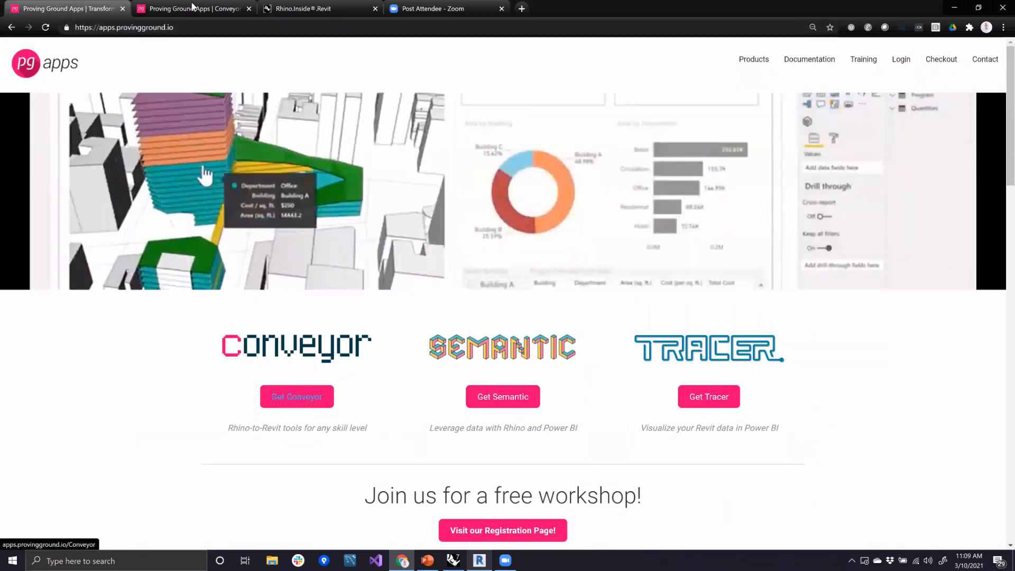
click(196, 8)
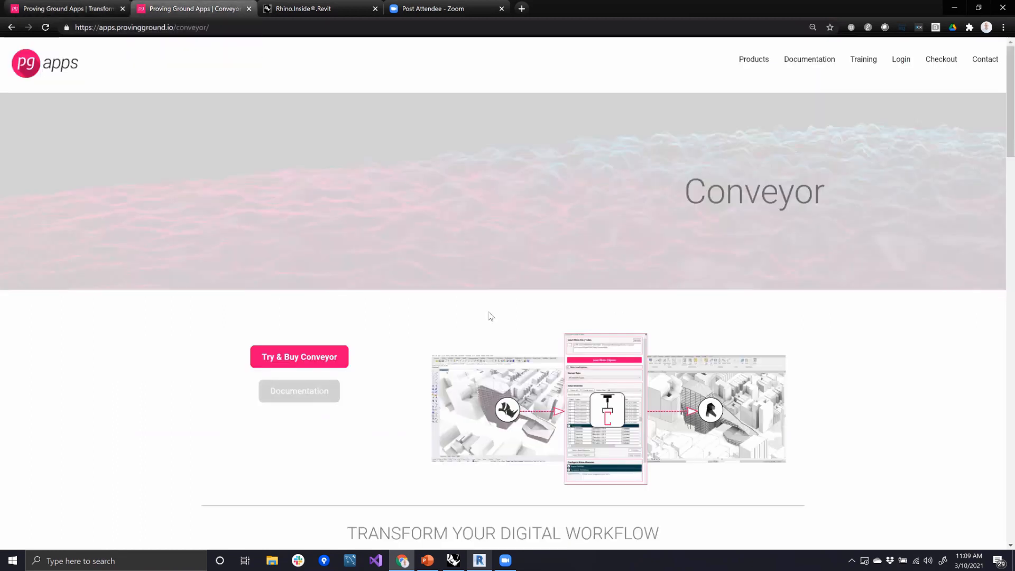
scroll(415, 317, down, 3)
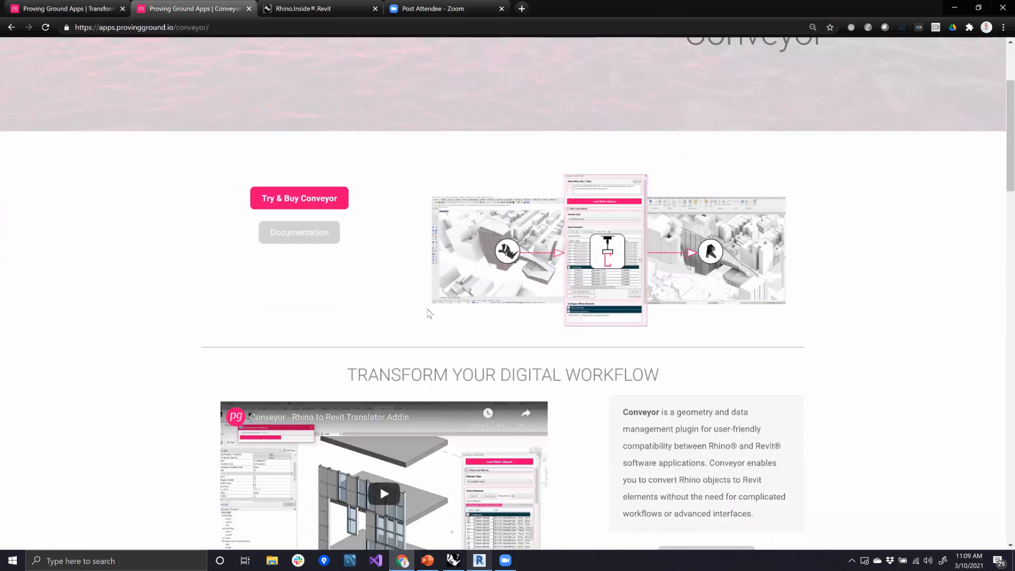
scroll(494, 320, down, 3)
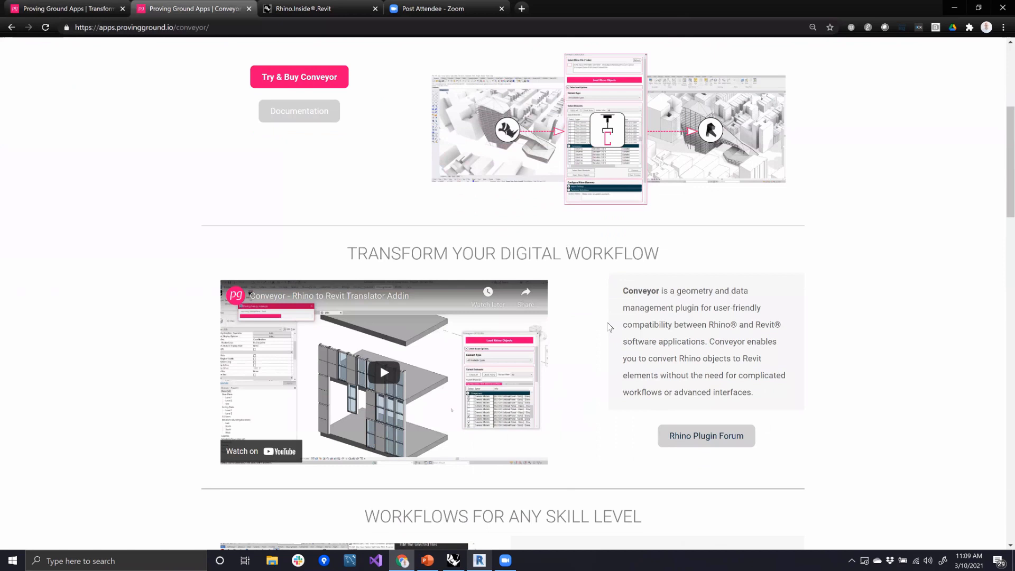
scroll(609, 327, down, 2)
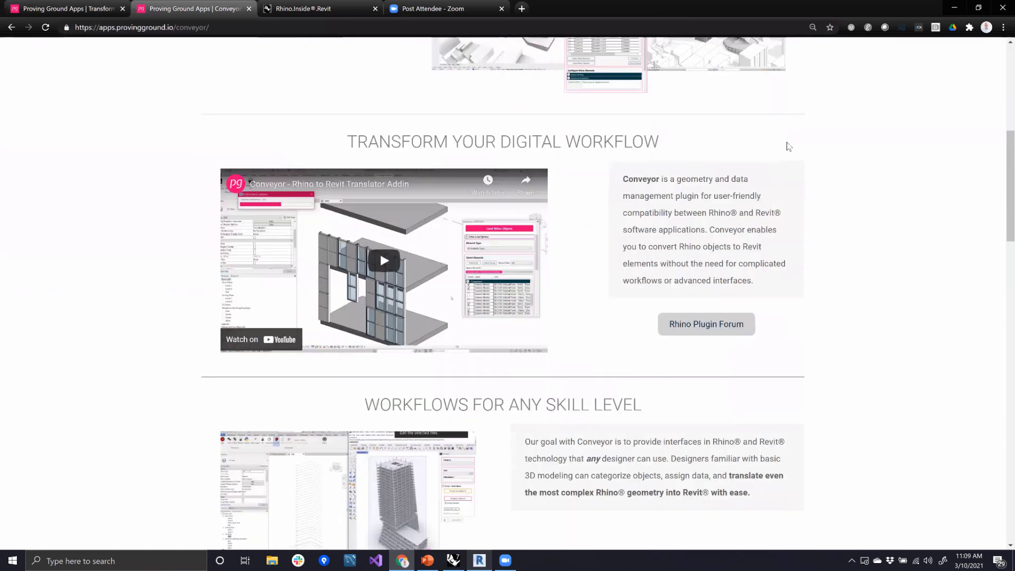
scroll(789, 147, up, 8)
mouse_move(760, 85)
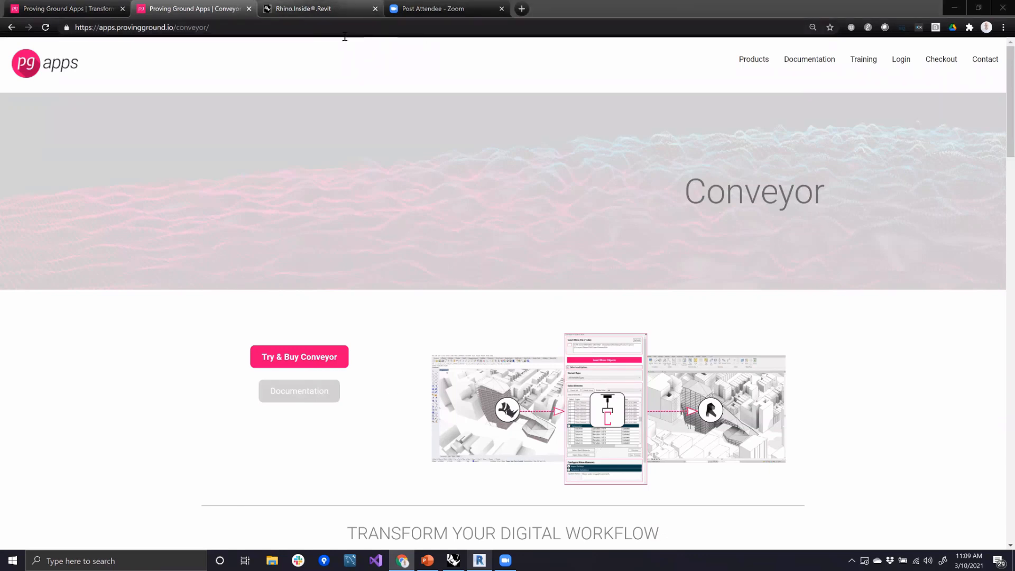
Step: Show the Rhino.Inside.Revit beta page with its introduction video and downloads, and minimize the browser
click(330, 10)
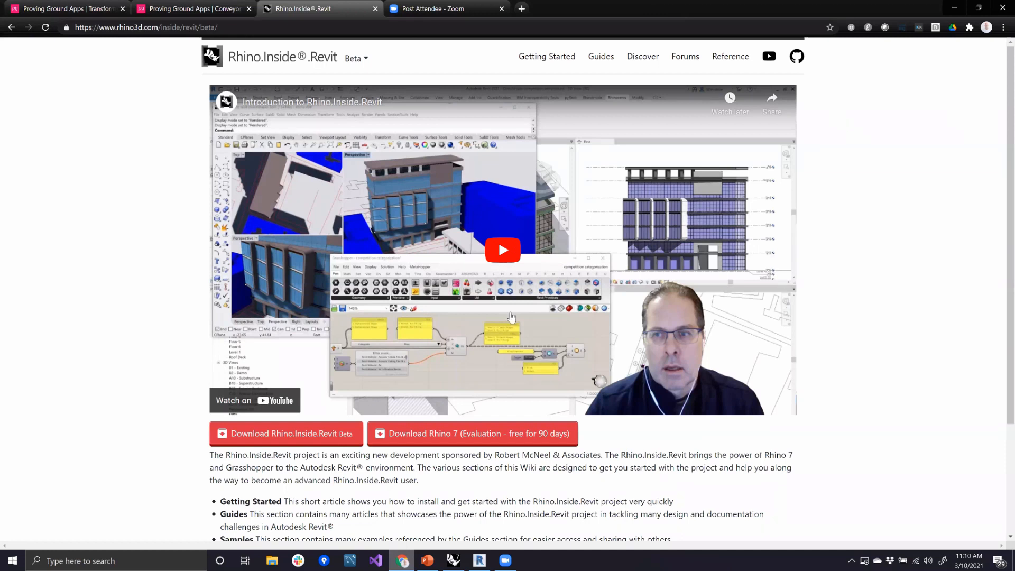
click(502, 248)
click(955, 9)
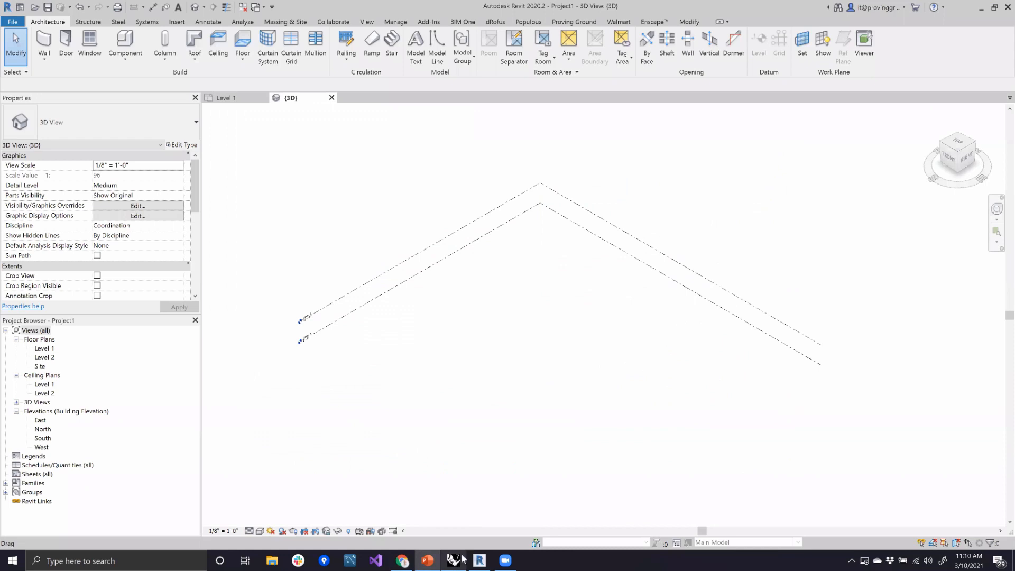
Step: Switch to Rhino and examine the WorkshopTower-Start model from its back facade up to the tower roof
click(453, 560)
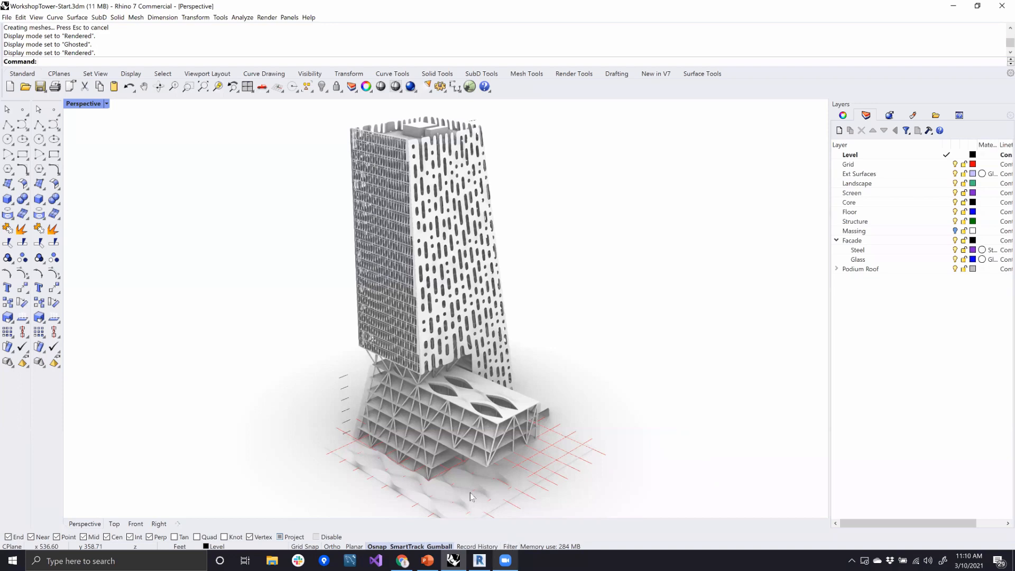
mouse_move(560, 315)
right_down()
mouse_move(594, 310)
mouse_move(585, 322)
mouse_move(516, 318)
mouse_move(523, 299)
mouse_move(551, 314)
mouse_move(500, 330)
mouse_move(571, 325)
mouse_move(563, 328)
right_up()
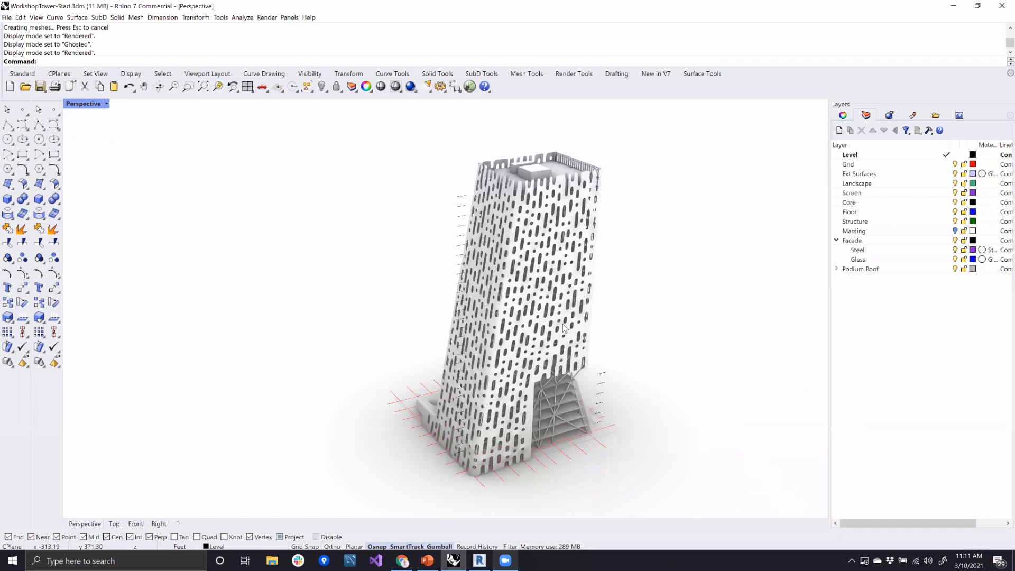
right_drag(531, 314, 637, 283)
scroll(600, 273, up, 5)
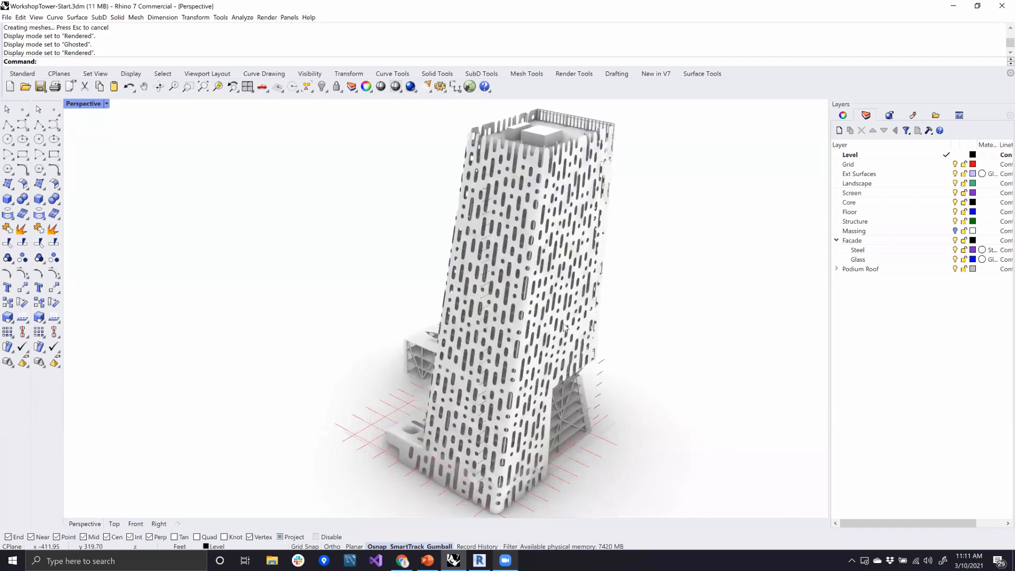
shift+right_drag(530, 155, 521, 144)
scroll(520, 145, up, 5)
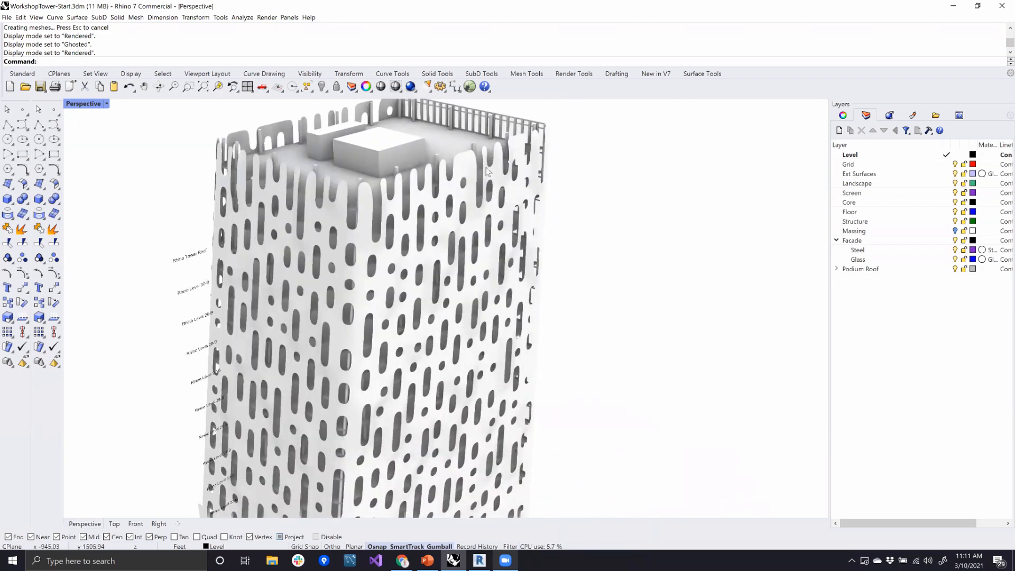
Step: Select the perforated SubD screen wrapping the tower and examine its surface near the roof
click(419, 142)
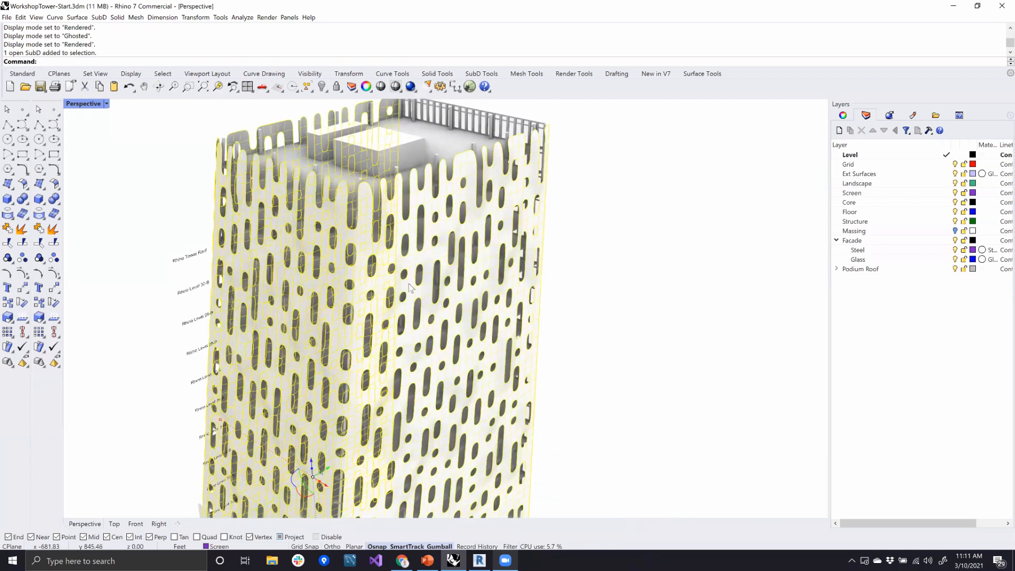
scroll(481, 292, up, 3)
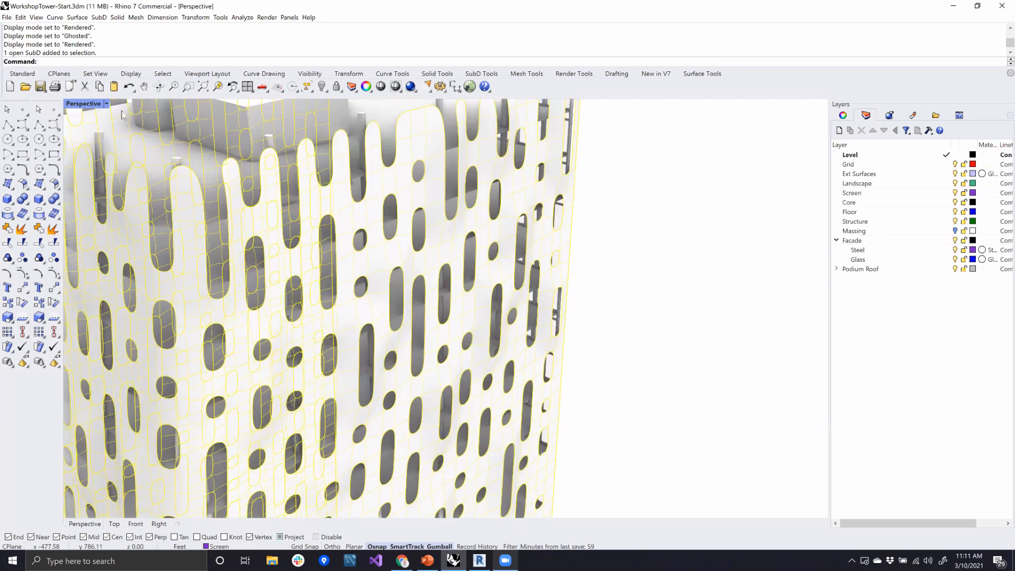
scroll(107, 107, down, 4)
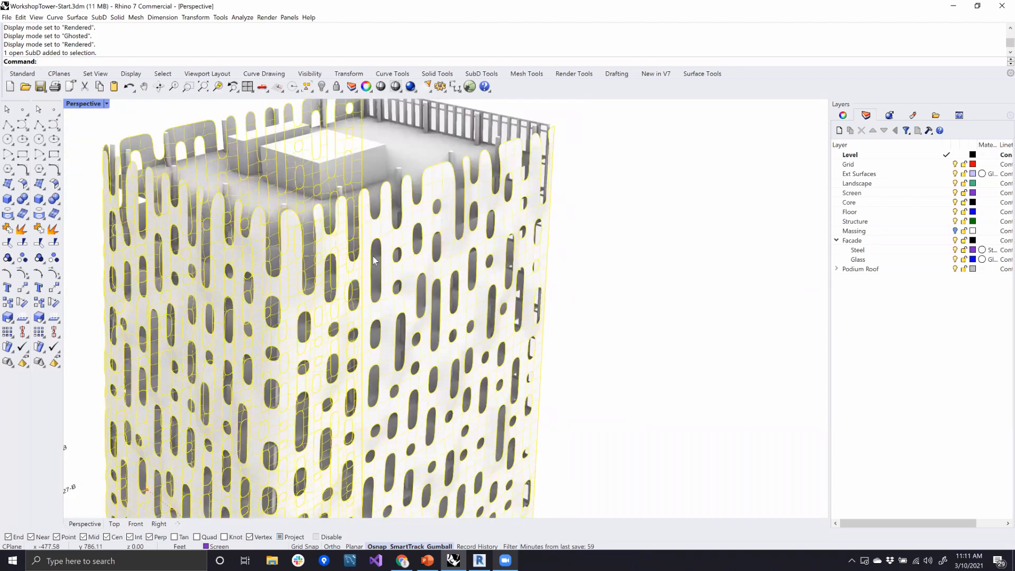
right_drag(403, 254, 439, 264)
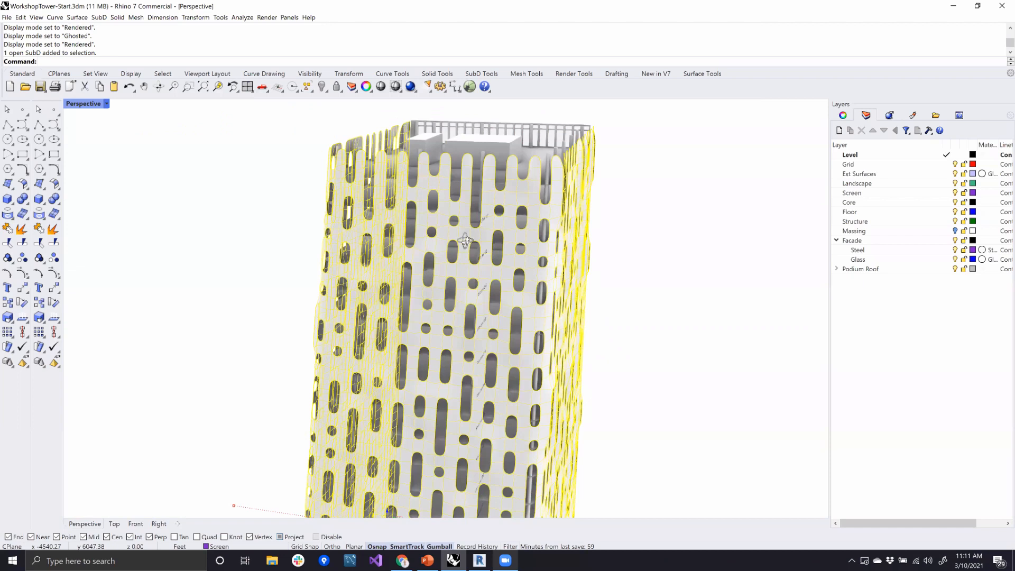
Step: Set the perspective viewport to Shaded display and inspect the tower's screen, structure and podium roof
key(ctrl+alt+s)
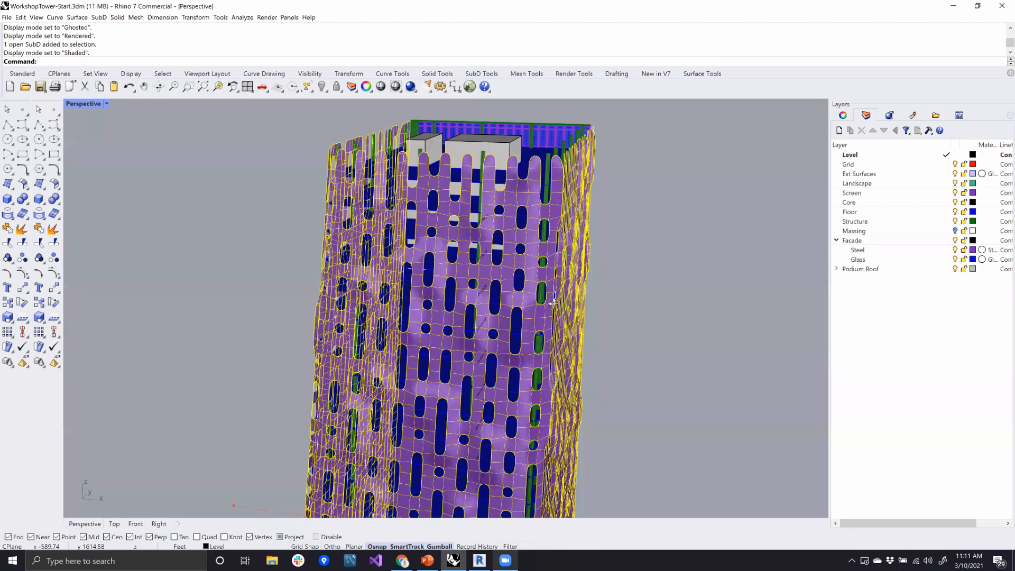
right_drag(543, 289, 504, 289)
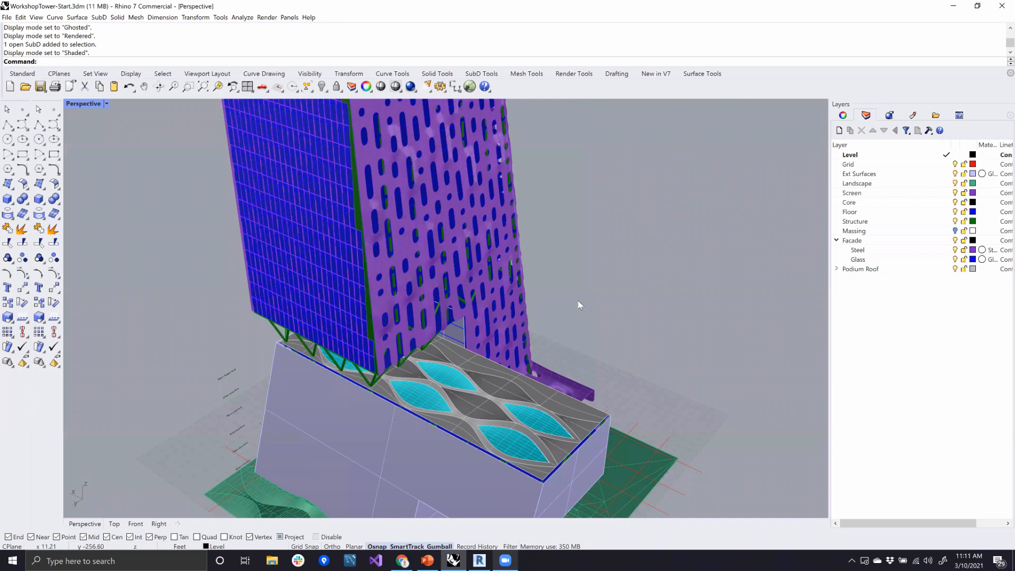
right_drag(579, 300, 569, 356)
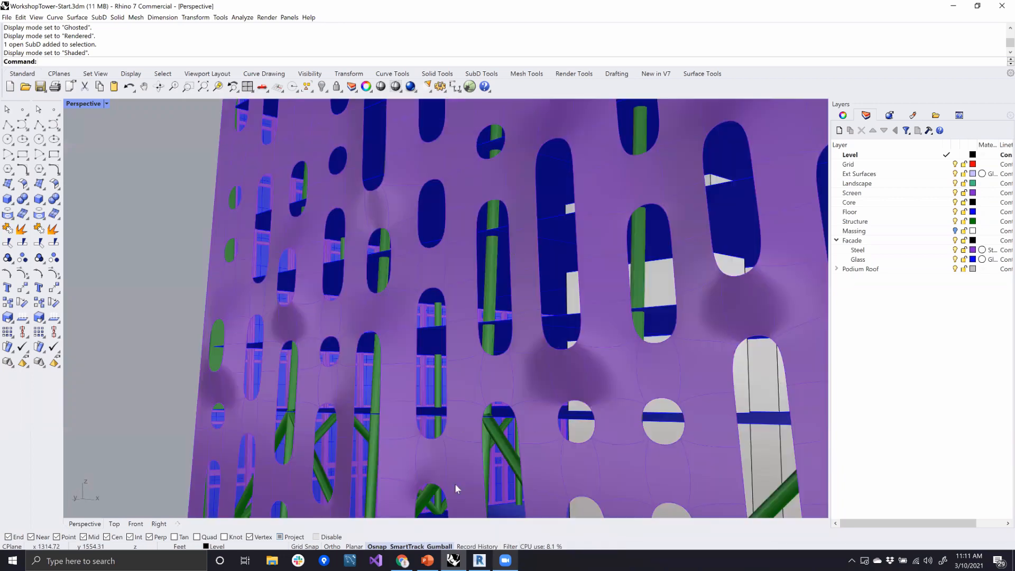
right_drag(408, 272, 569, 310)
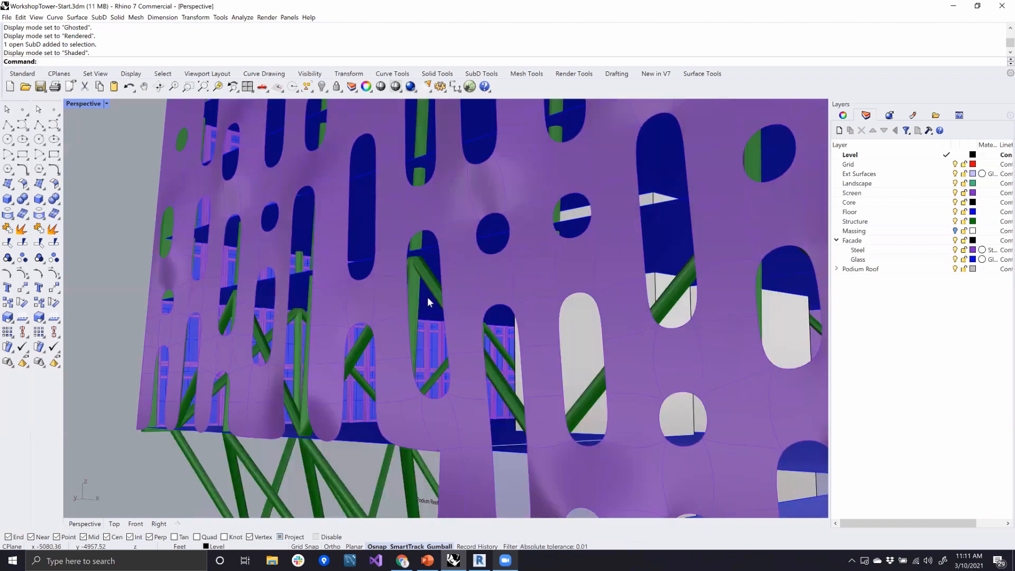
scroll(408, 294, down, 5)
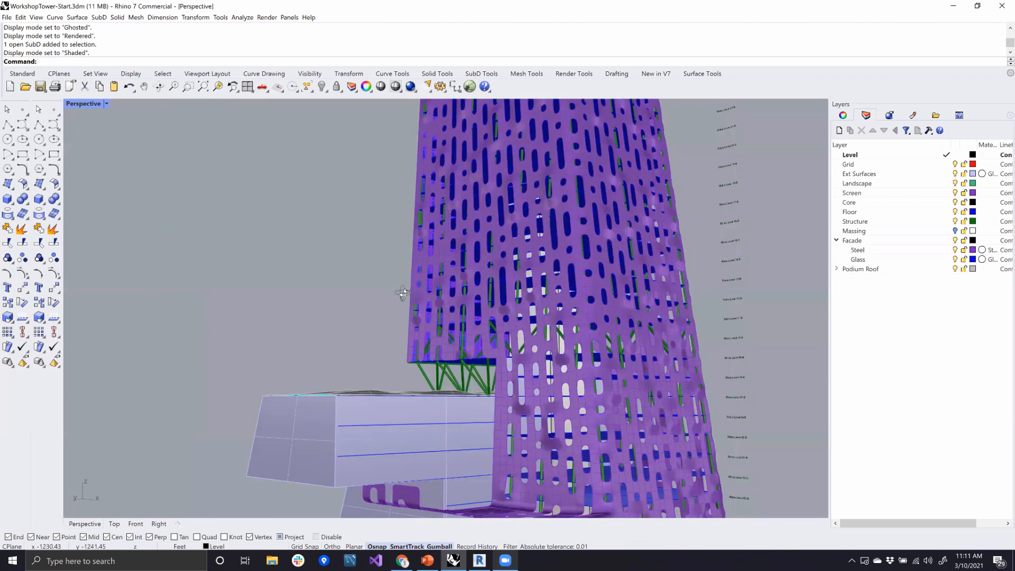
Step: Inspect the tower screen down to the podium and select the podium roof polysurface with its skylight openings
right_drag(387, 293, 396, 294)
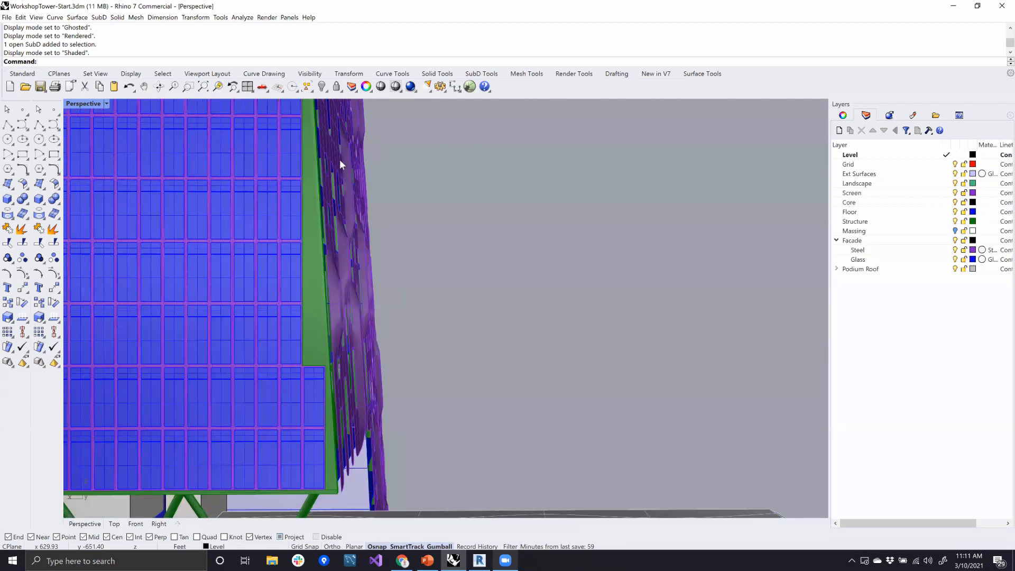
right_drag(344, 188, 489, 200)
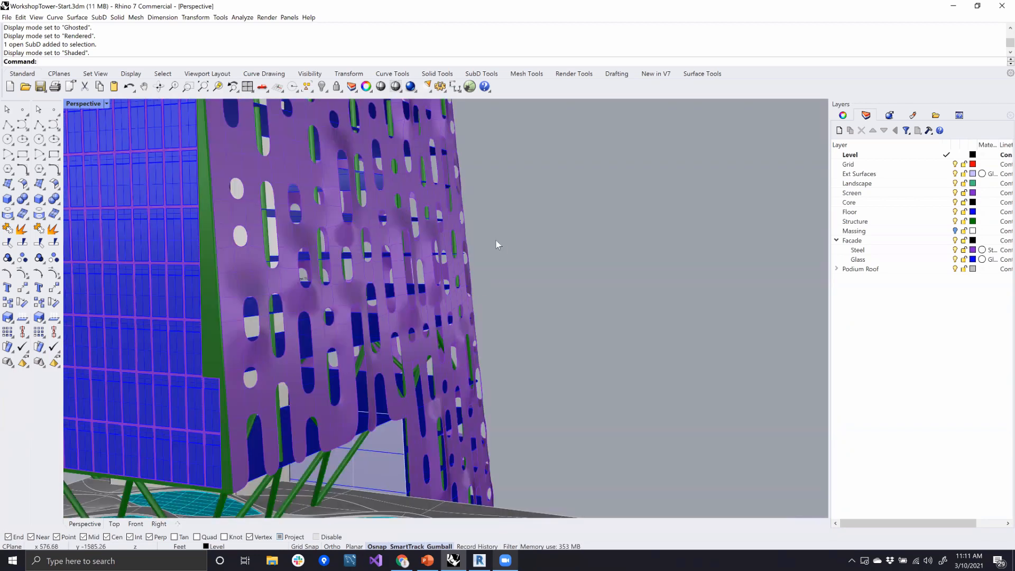
right_drag(521, 277, 481, 321)
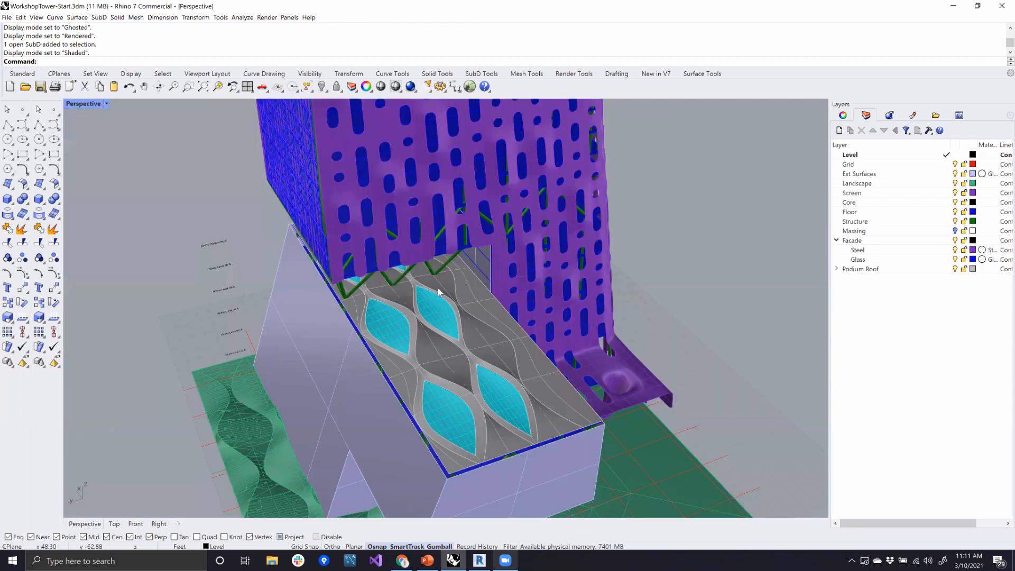
shift+right_drag(457, 393, 451, 375)
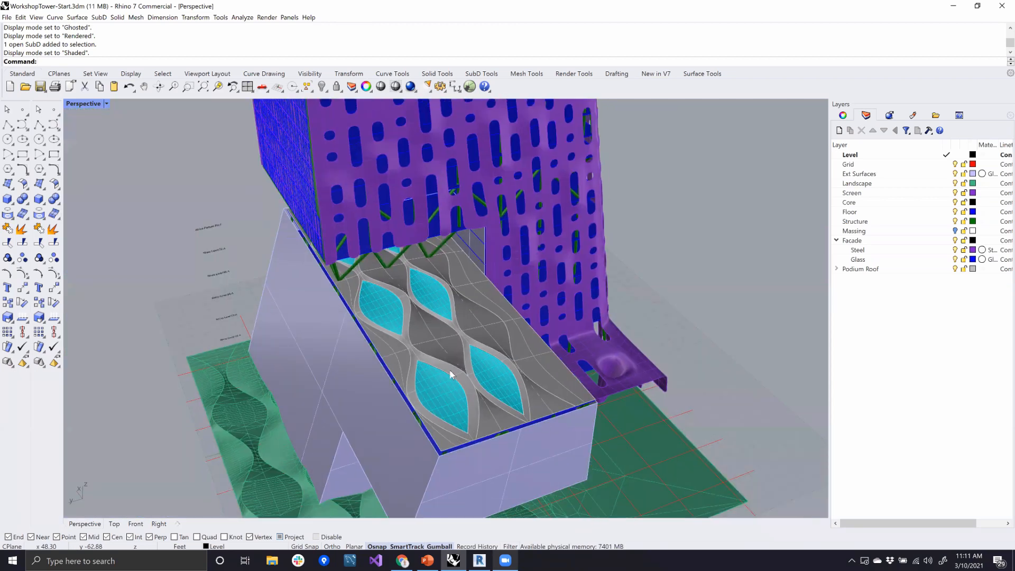
click(502, 329)
scroll(483, 323, up, 2)
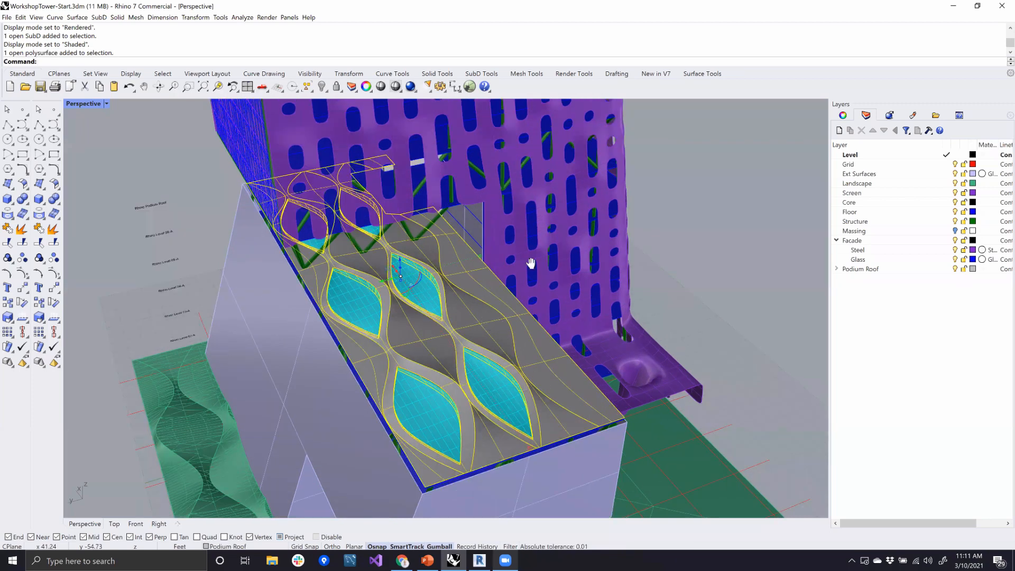
Step: Select the landscape mesh around the podium, examine its undulating surface, and clear the selection
right_drag(528, 264, 567, 207)
right_drag(386, 420, 512, 354)
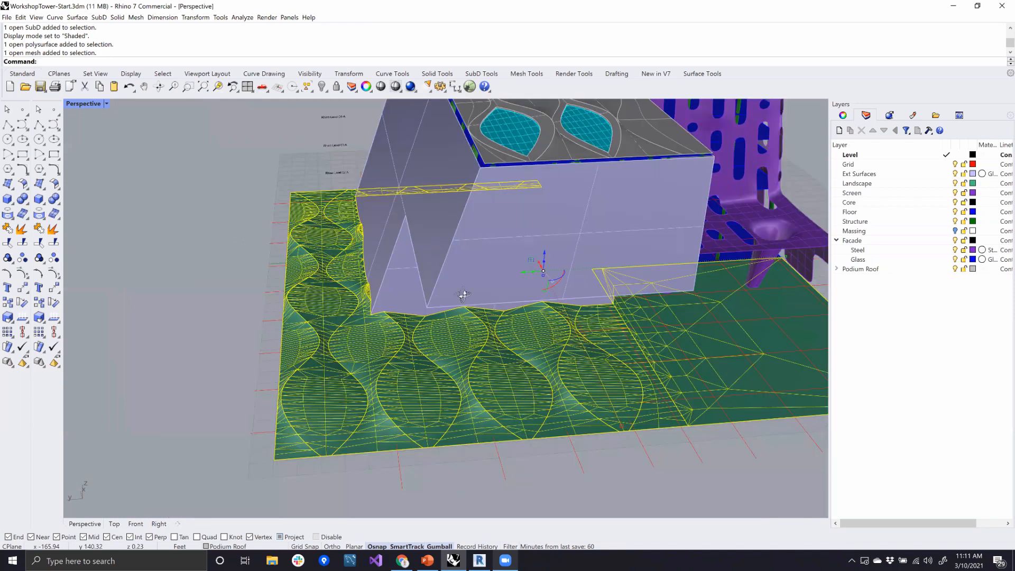
key(Escape)
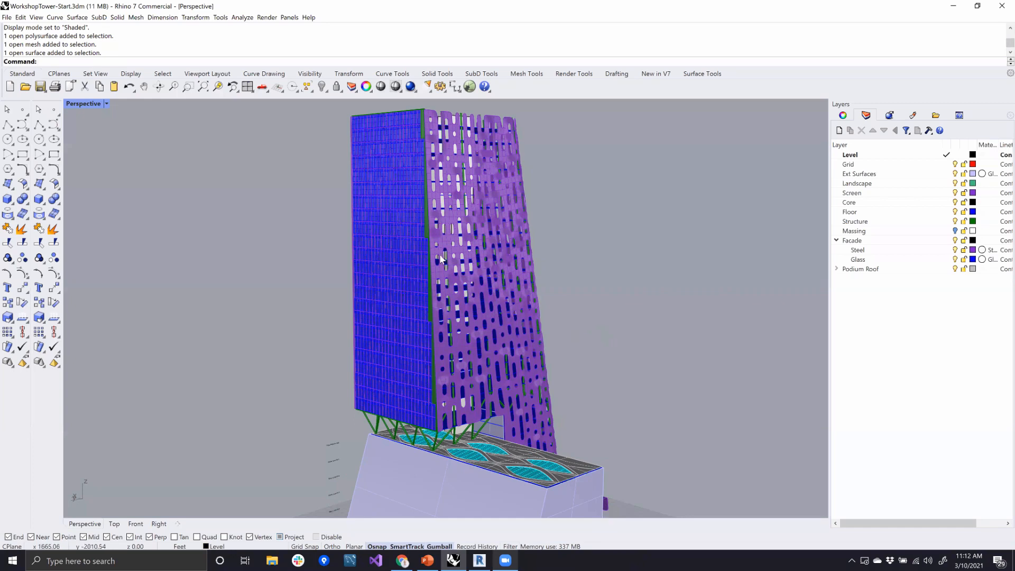
Step: Collapse the Facade layer's sublayers and view the whole tower from above
click(836, 240)
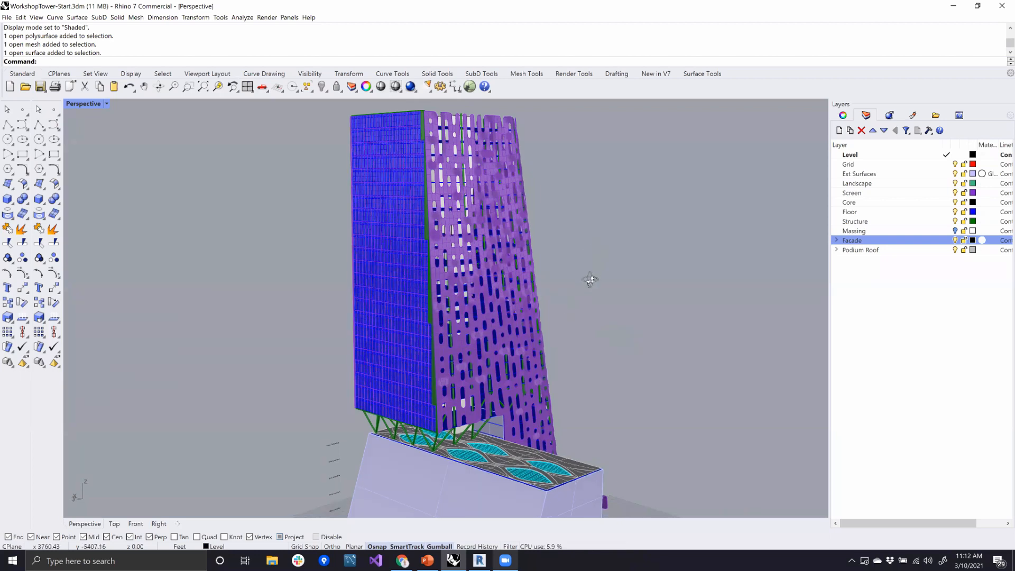
right_drag(375, 347, 446, 212)
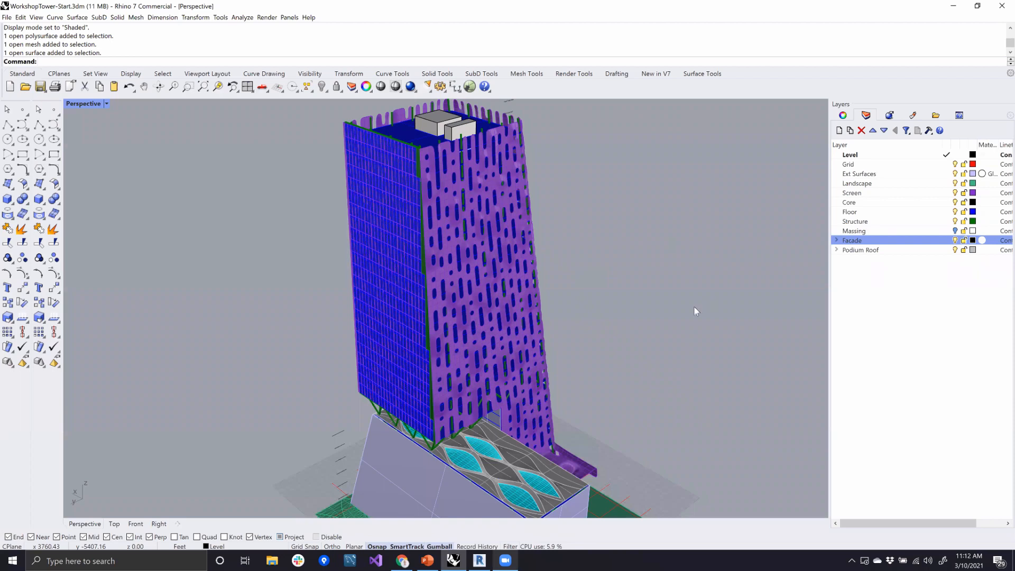
right_drag(694, 307, 699, 301)
right_drag(621, 373, 623, 369)
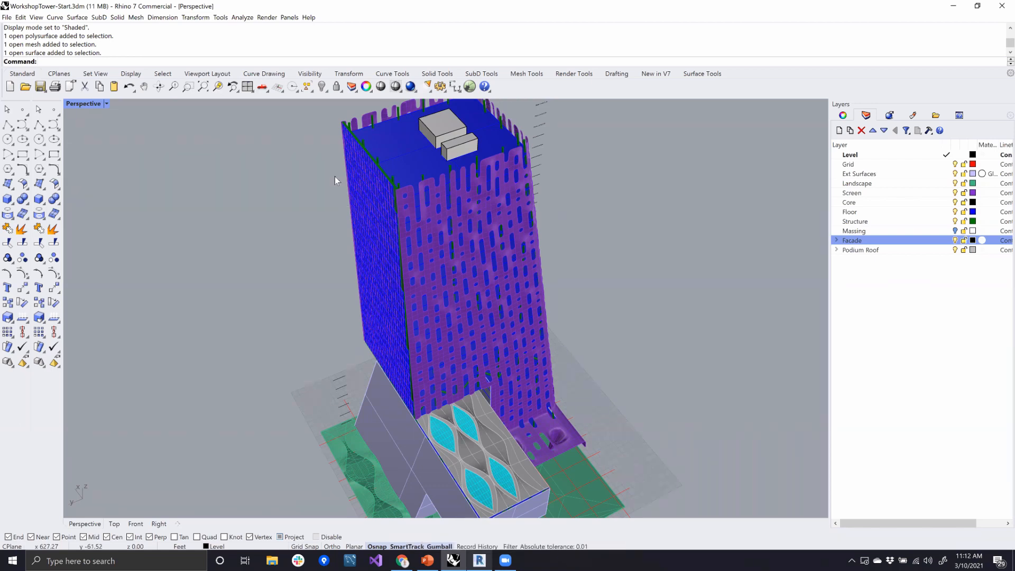
Step: Run the ConveyorV2 command with Imperial Revit units and dock the Conveyor panel beside the layer list
text(veyorV2)
key(Return)
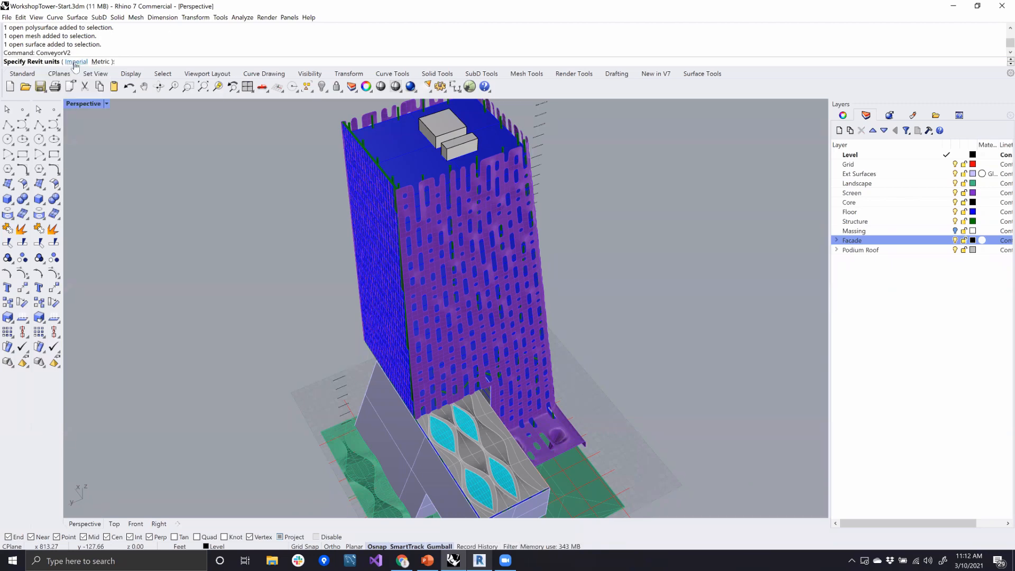
click(76, 62)
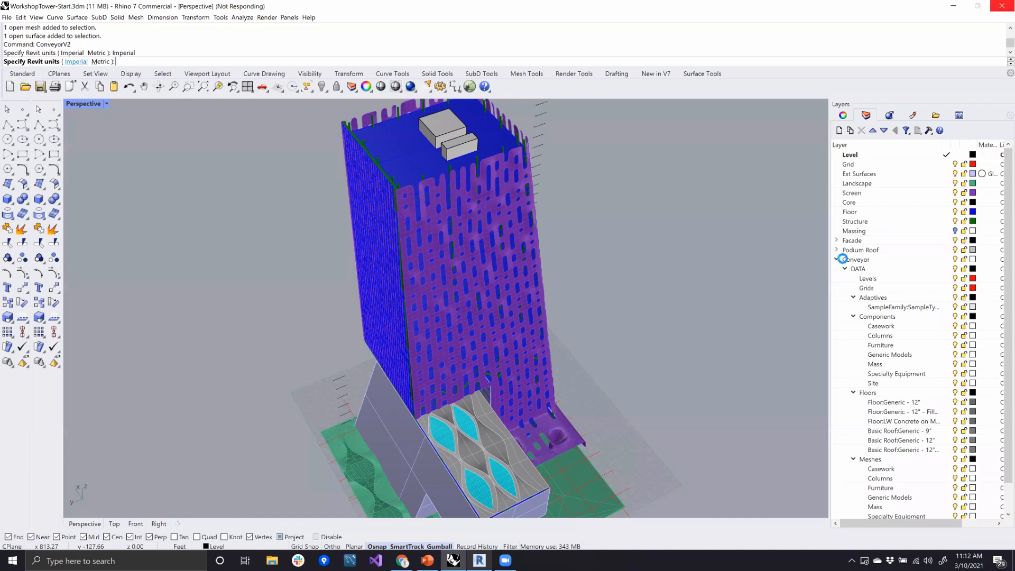
mouse_move(813, 192)
mouse_down()
mouse_move(832, 172)
mouse_move(809, 200)
mouse_up()
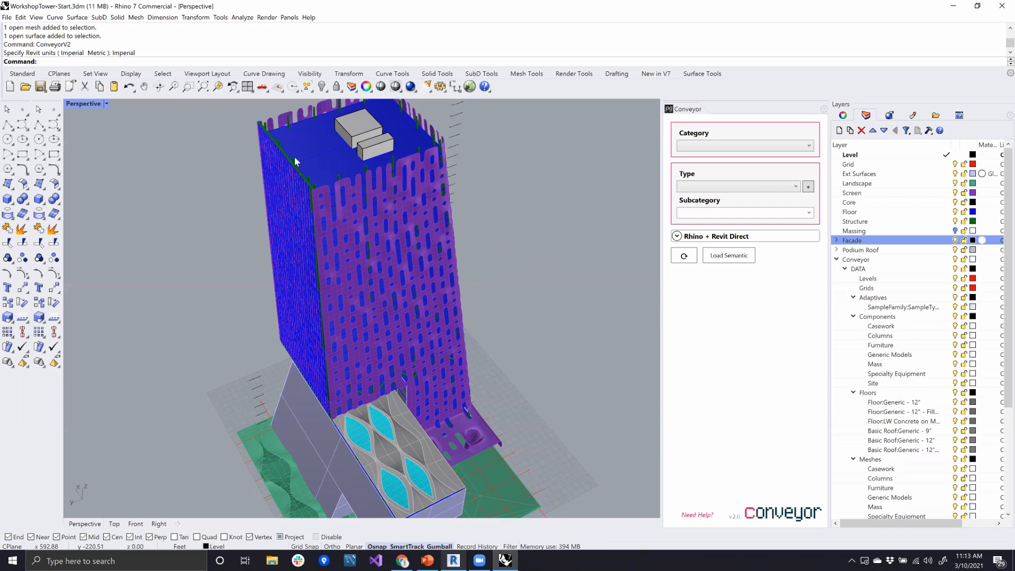
Step: Select the floor surface at the tower roof to check its Conveyor category, and deselect it
click(330, 157)
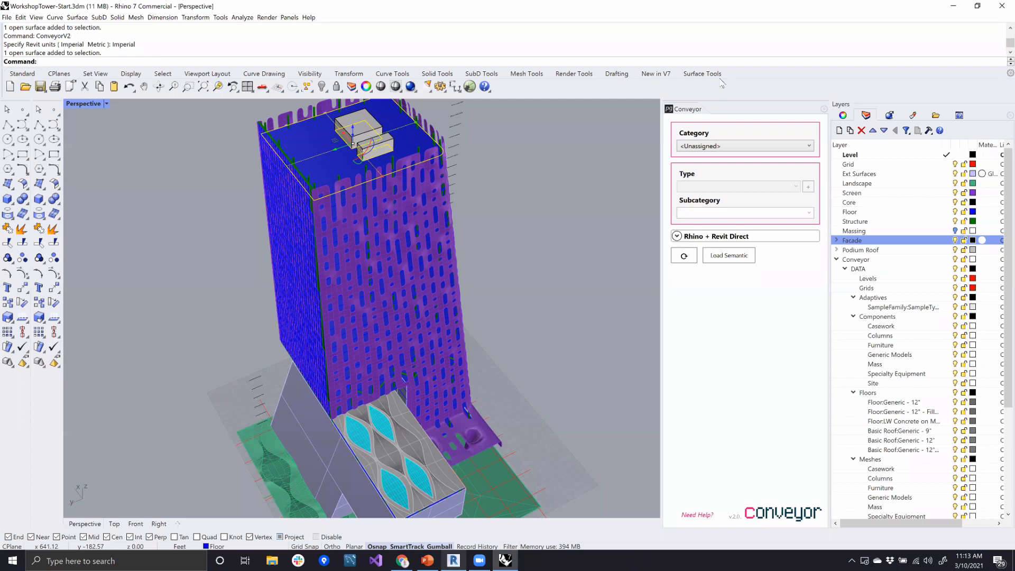
scroll(306, 153, up, 2)
scroll(590, 259, up, 2)
click(578, 193)
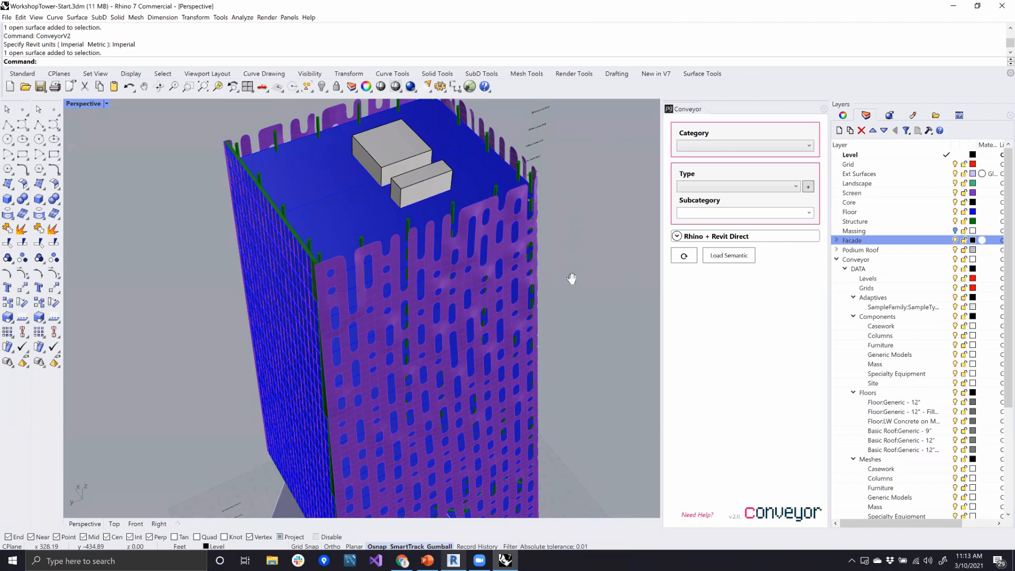
Step: Review the tower from its screen side and collapse the Conveyor layer group in the layer list
scroll(534, 237, down, 2)
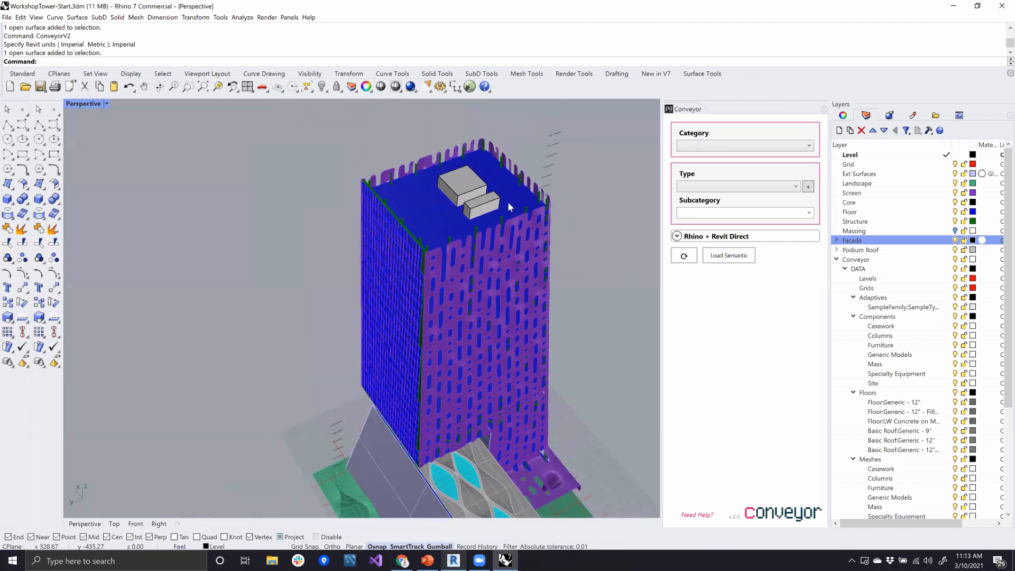
shift+right_drag(509, 222, 468, 203)
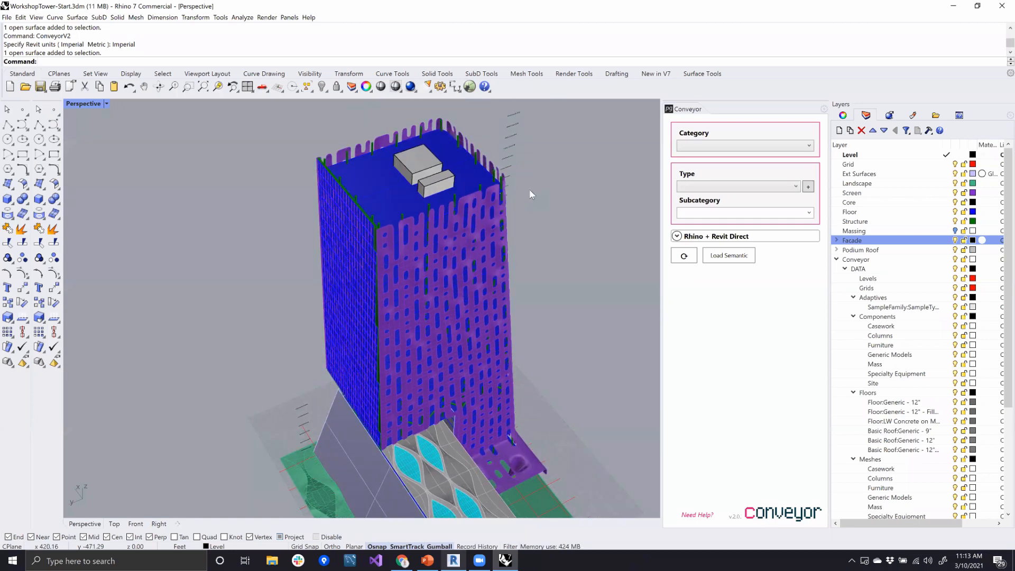
right_drag(573, 236, 545, 220)
shift+right_drag(553, 280, 506, 265)
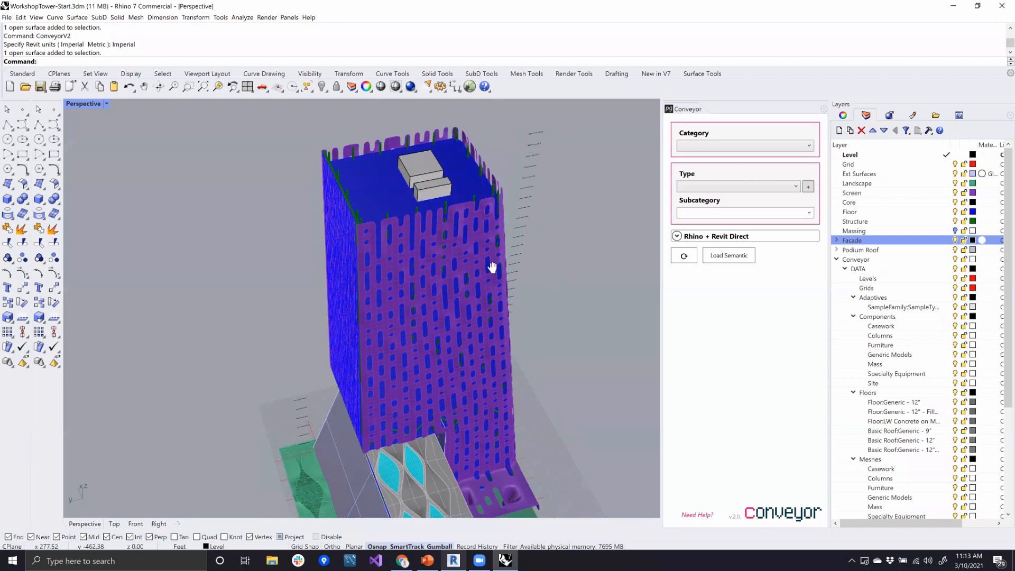
scroll(495, 277, up, 5)
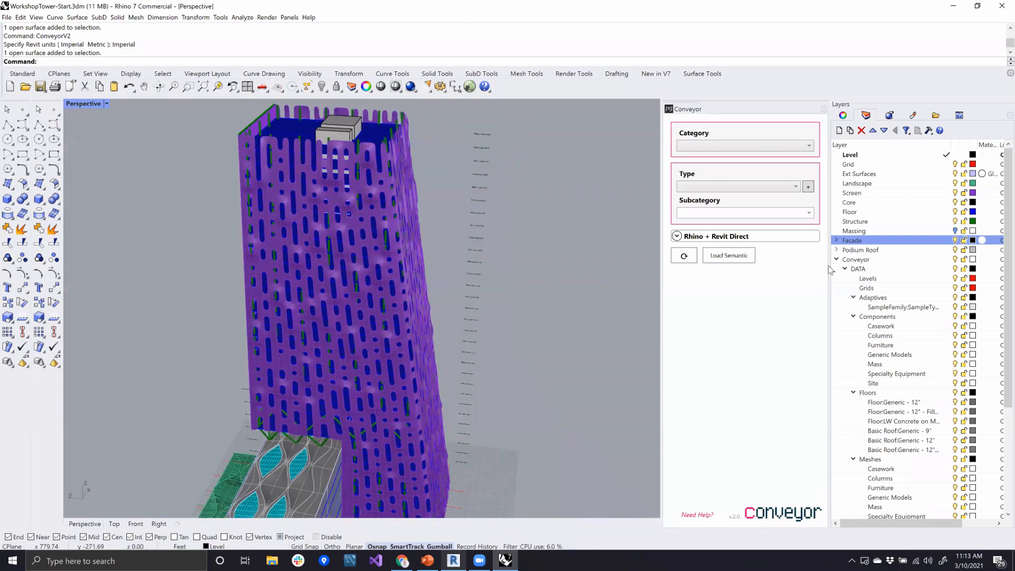
click(837, 260)
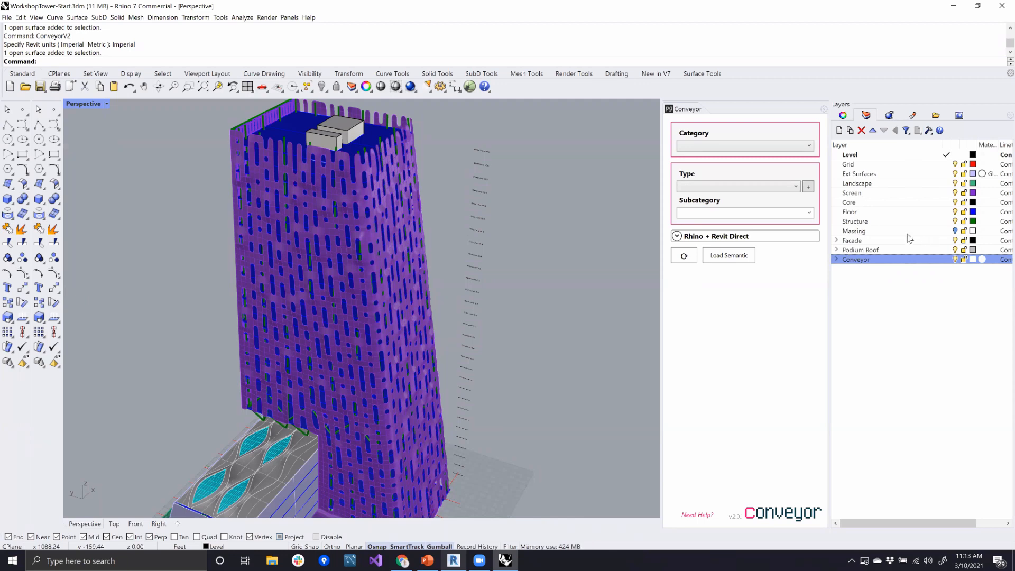
Step: Select all the level name texts stacked beside the tower, up to Rhino Tower Roof, and inspect their names
right_drag(457, 287, 441, 134)
drag(442, 132, 560, 455)
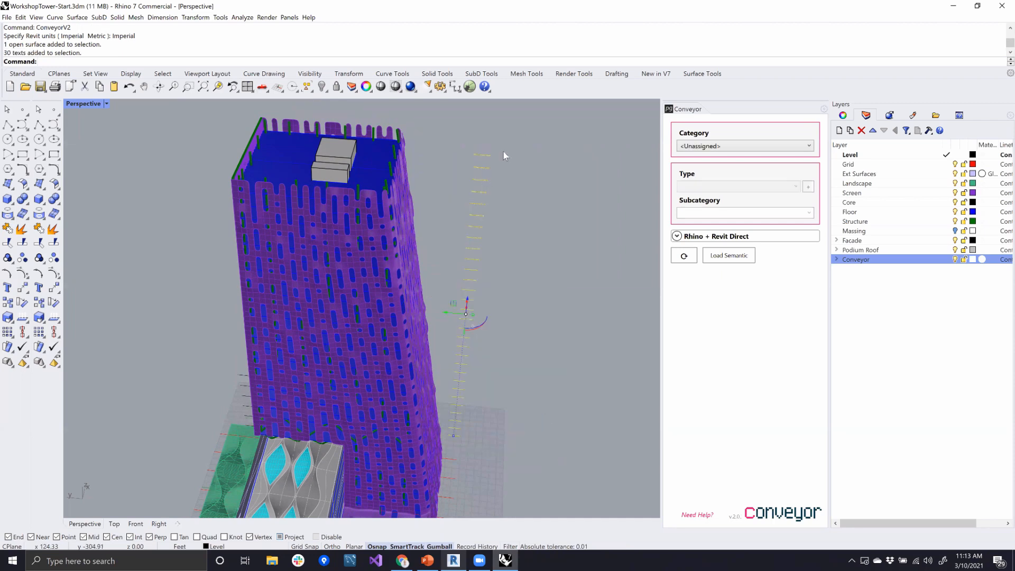
right_drag(448, 170, 459, 219)
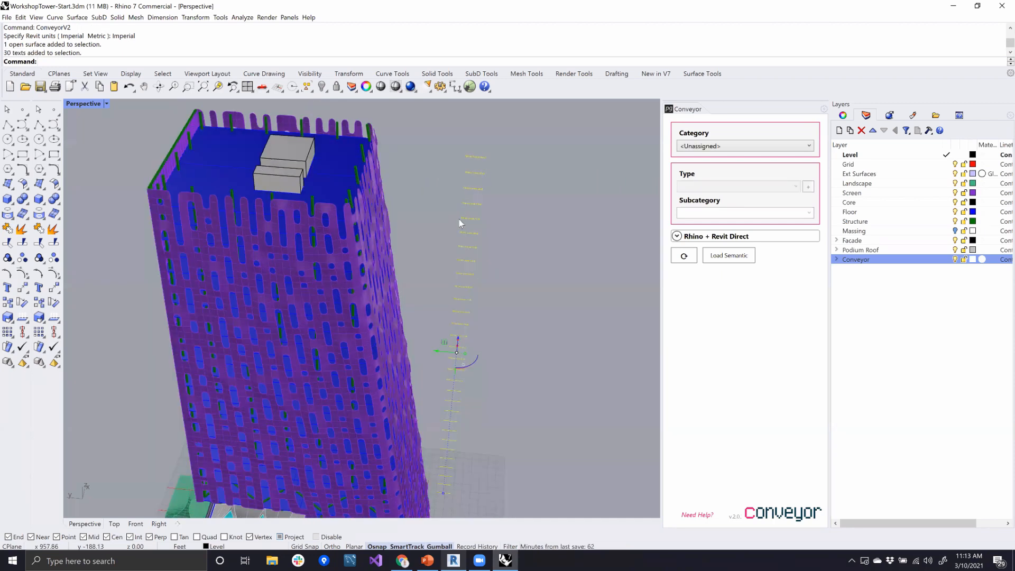
scroll(437, 169, up, 5)
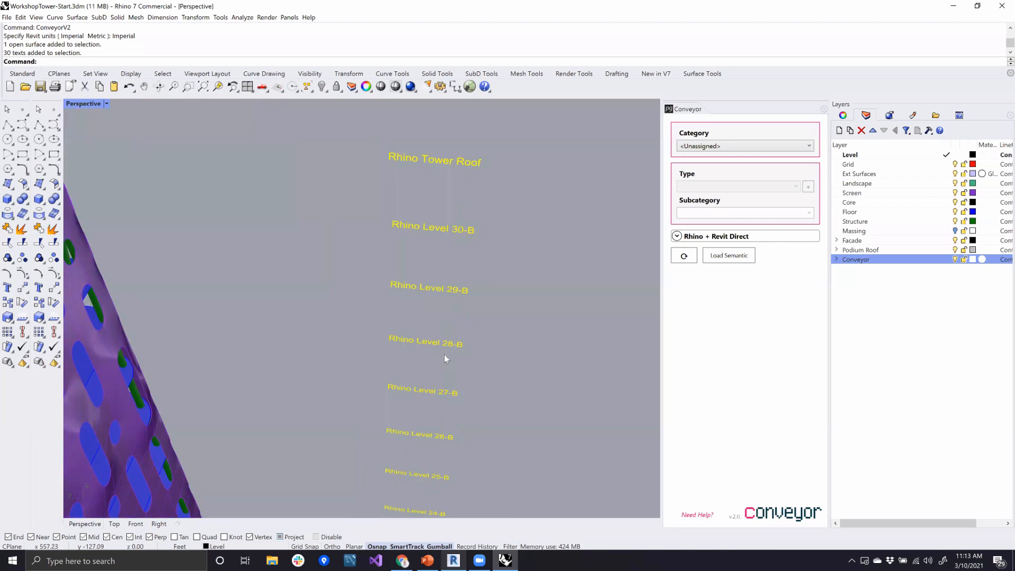
scroll(444, 354, down, 10)
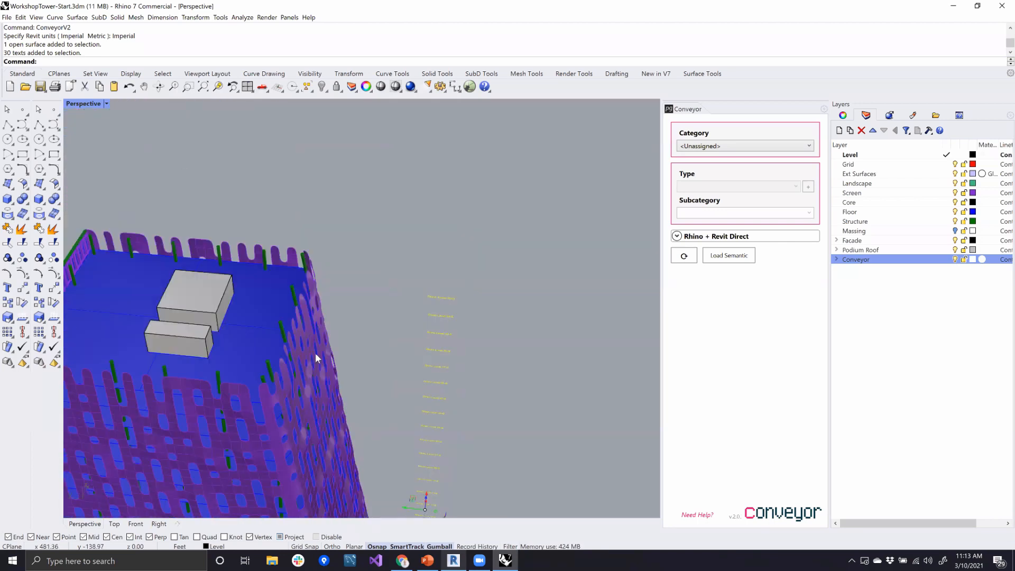
Step: Add the podium's level texts, up to Rhino Podium Roof, to the selection
right_drag(370, 227, 276, 248)
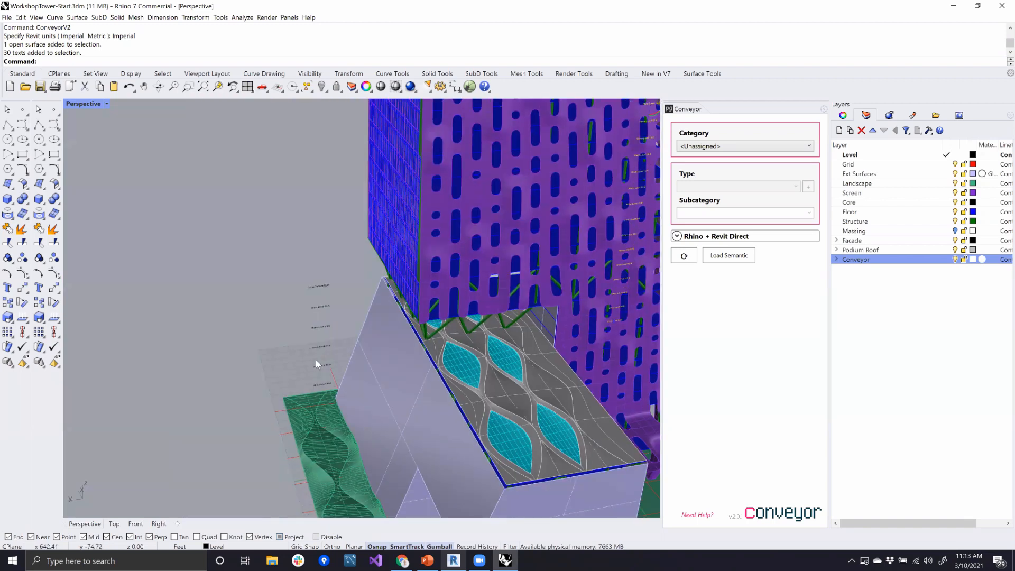
scroll(383, 342, up, 8)
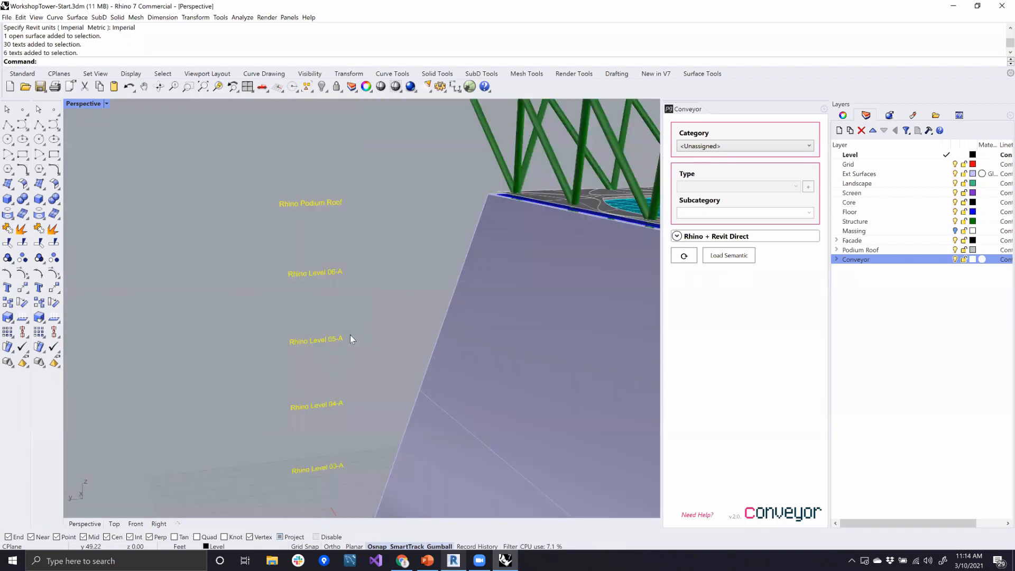
scroll(383, 298, down, 5)
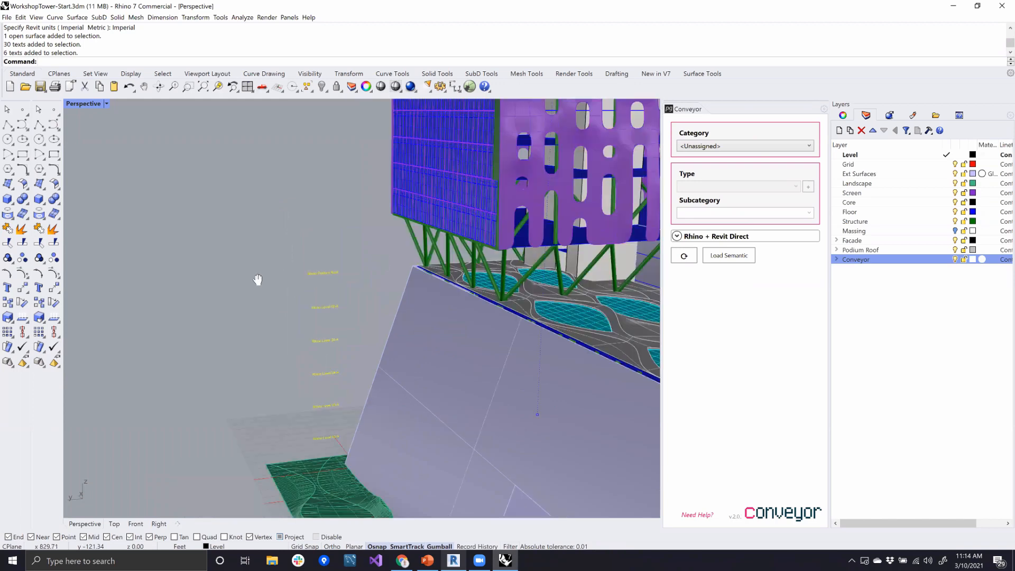
Step: Assign the Conveyor category Levels to the selected level texts and save the Rhino file
shift+right_drag(466, 265, 345, 349)
right_drag(421, 332, 503, 328)
scroll(491, 321, down, 5)
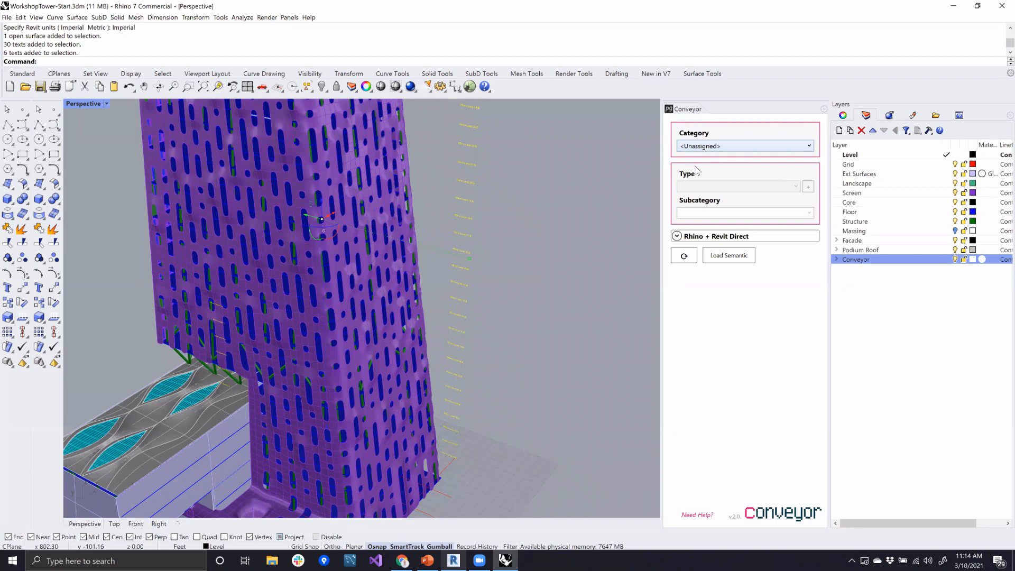
click(699, 169)
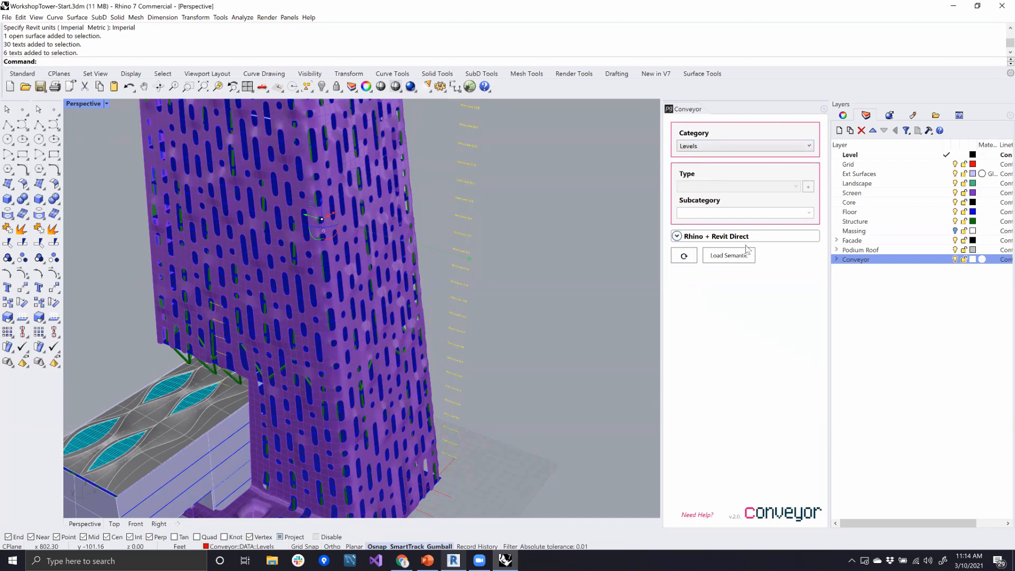
click(551, 204)
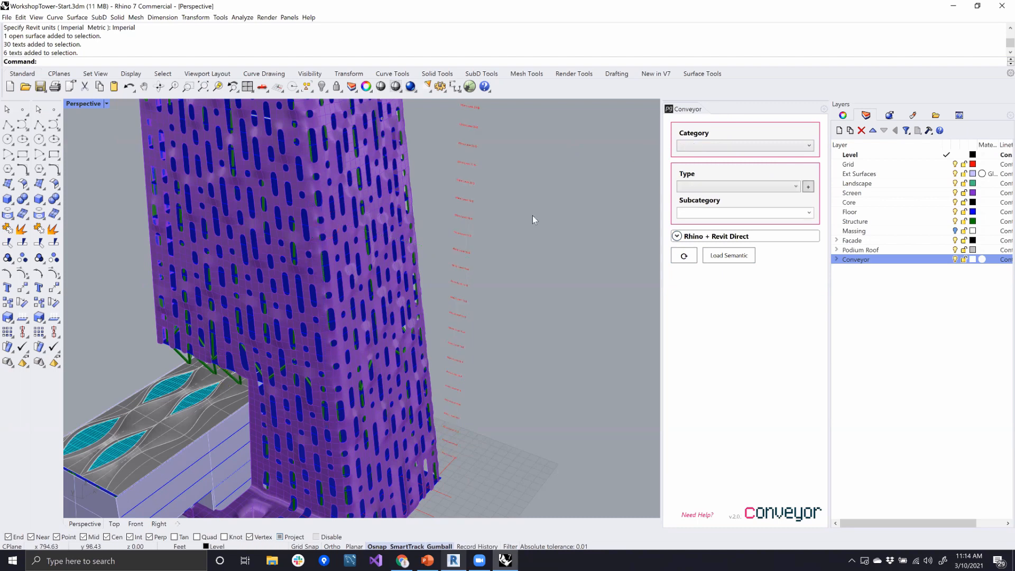
key(ctrl+s)
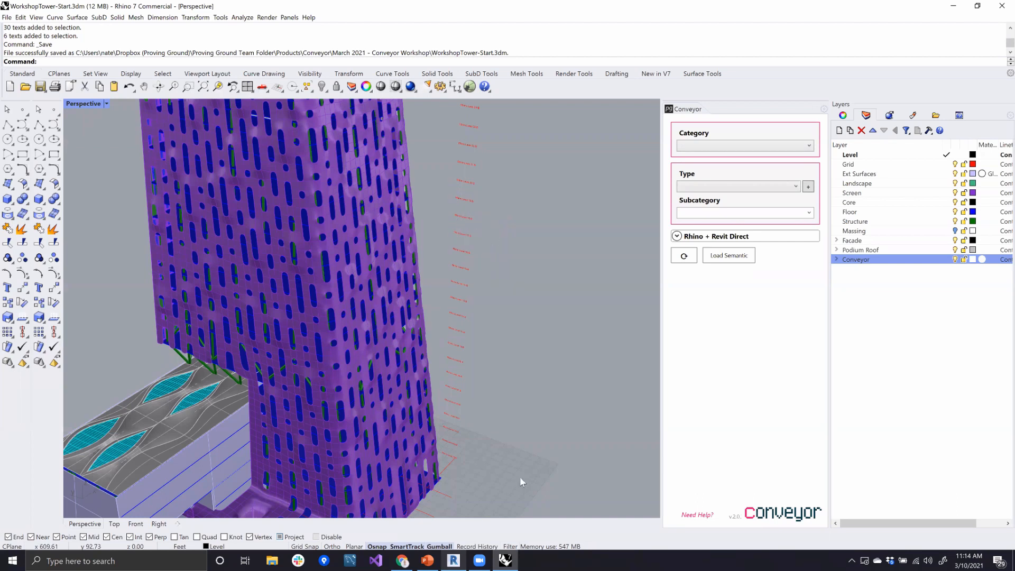
Step: Switch to Revit, open Rhino Conveyor and choose WorkshopTower-Start.3dm as its source Rhino file
click(453, 561)
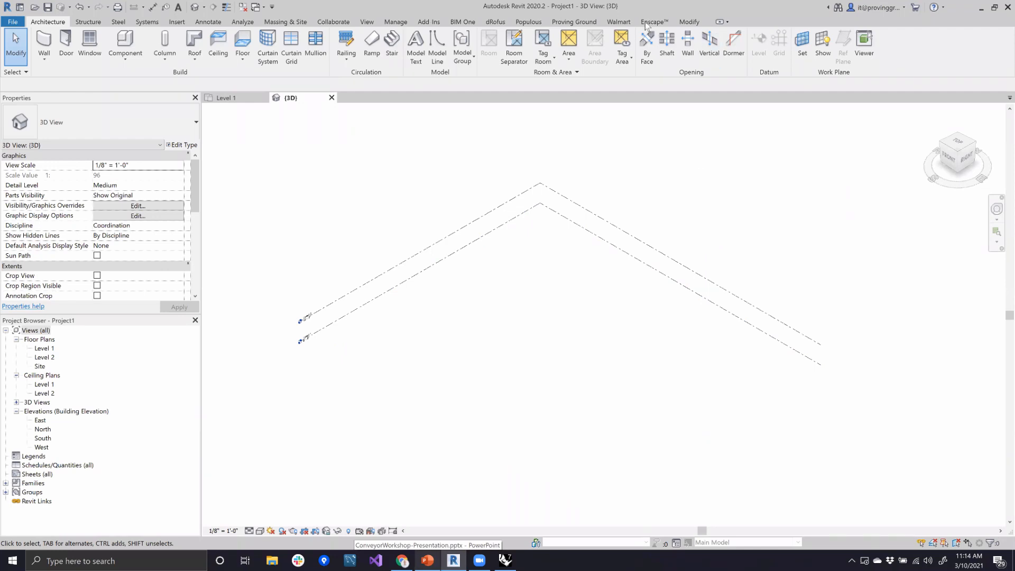
click(575, 22)
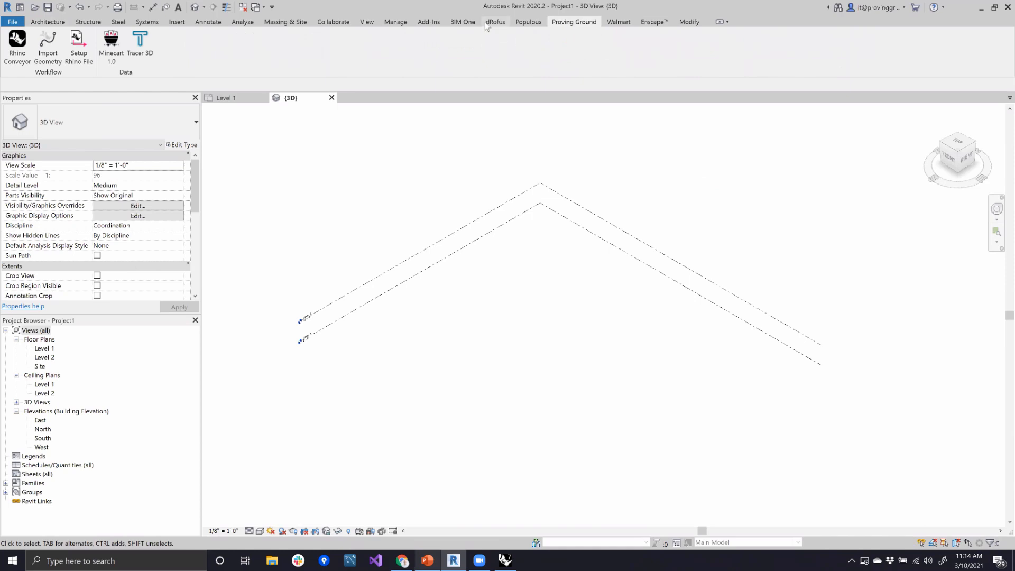
click(17, 46)
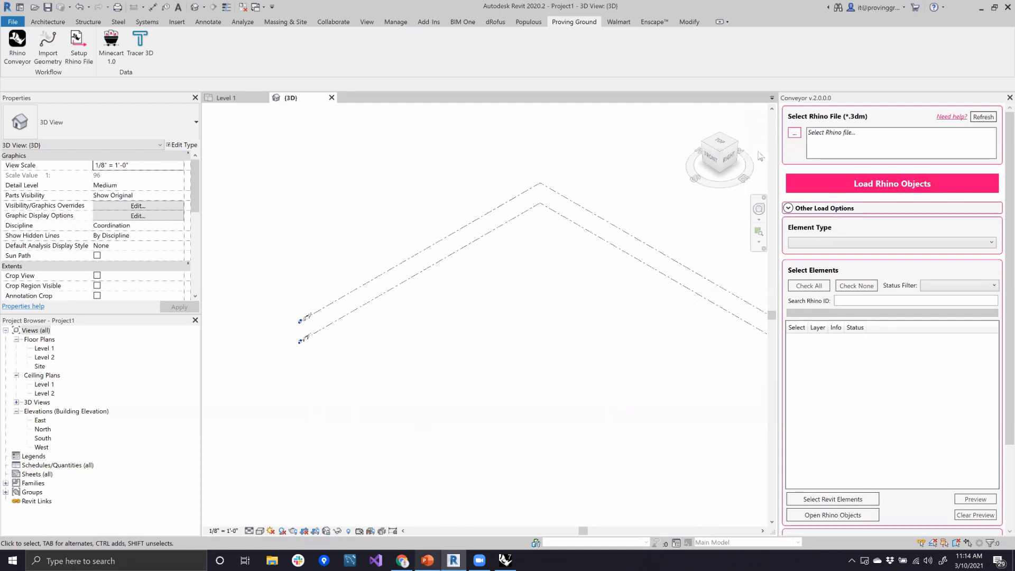
click(796, 134)
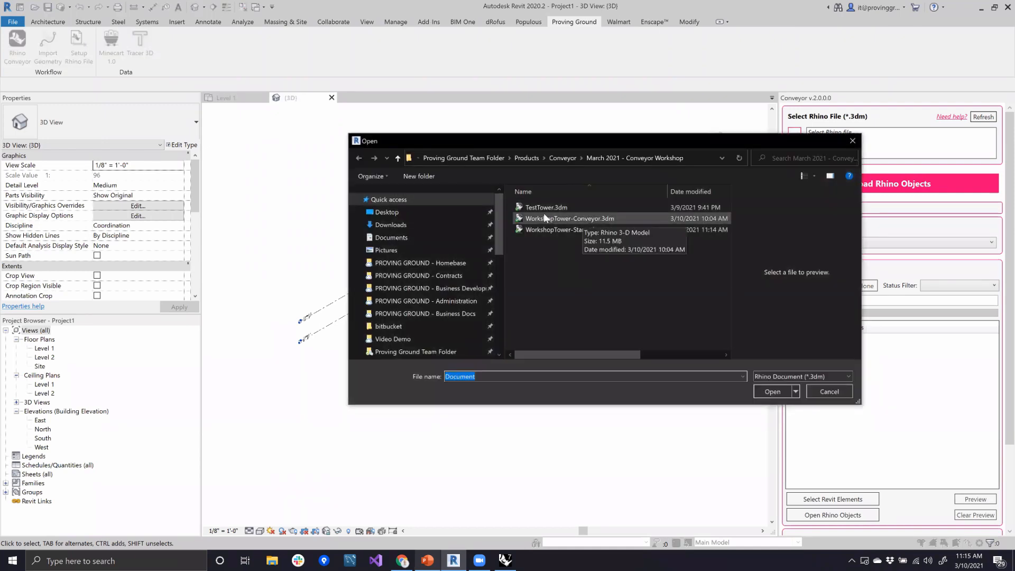
click(576, 231)
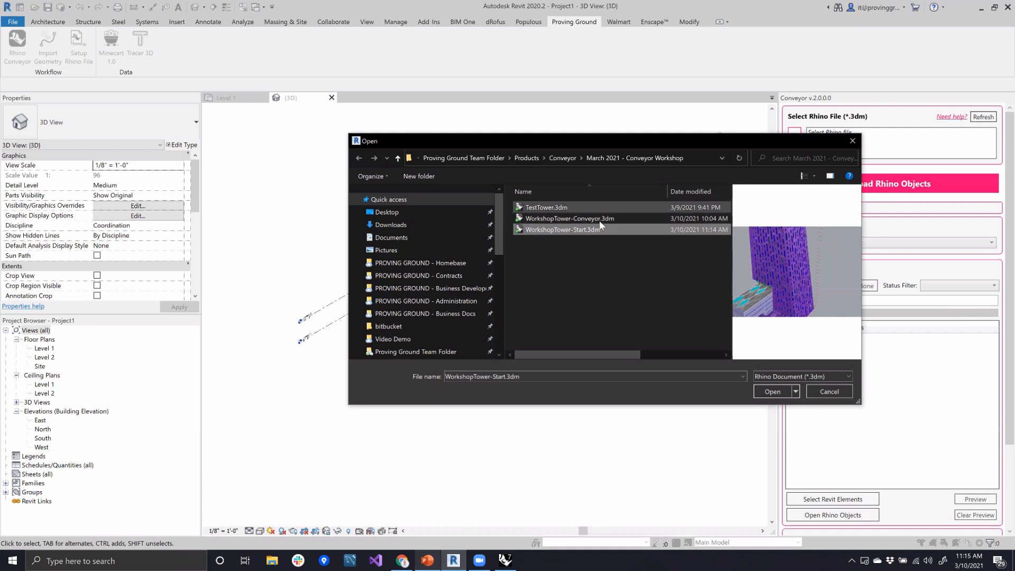
click(758, 386)
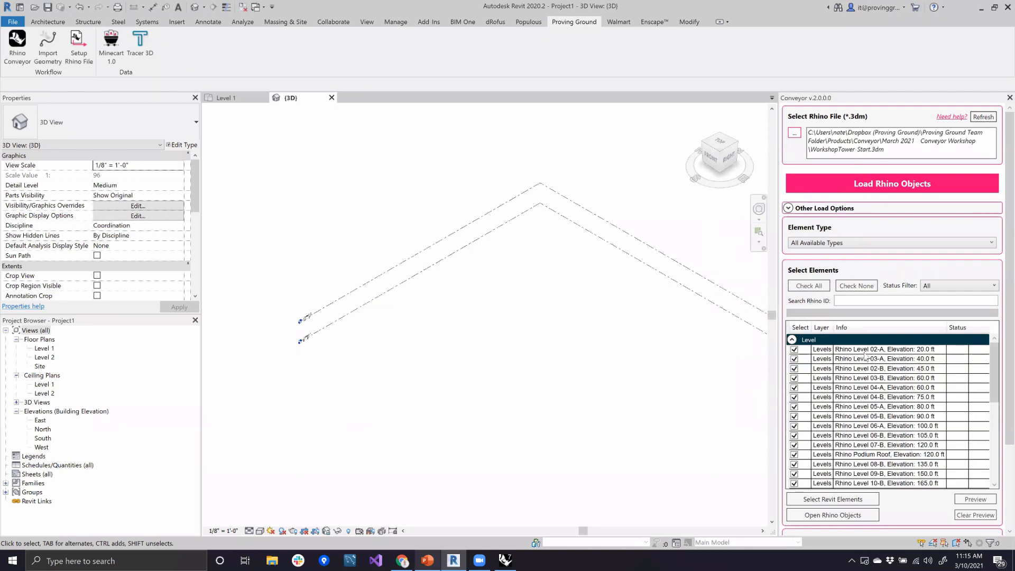
Step: Review the level names and elevations listed by Conveyor and compare them with the level texts in Rhino
scroll(865, 358, down, 7)
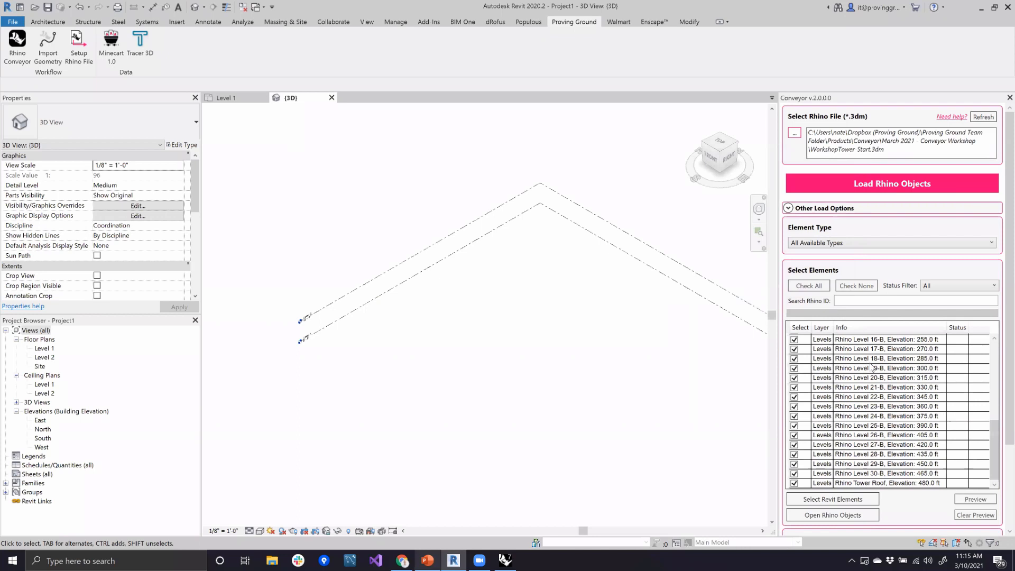
scroll(874, 369, up, 7)
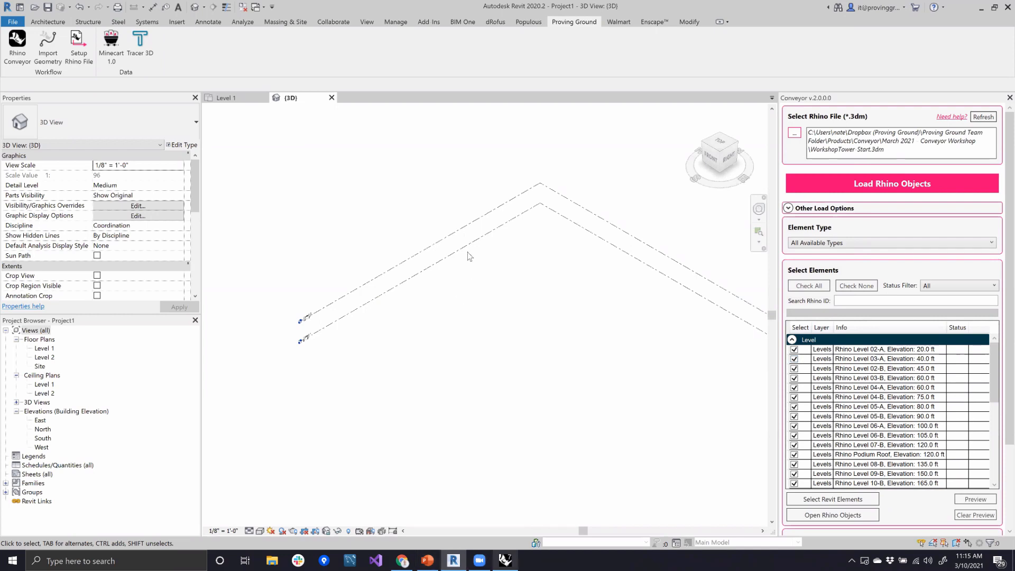
key(alt+Tab)
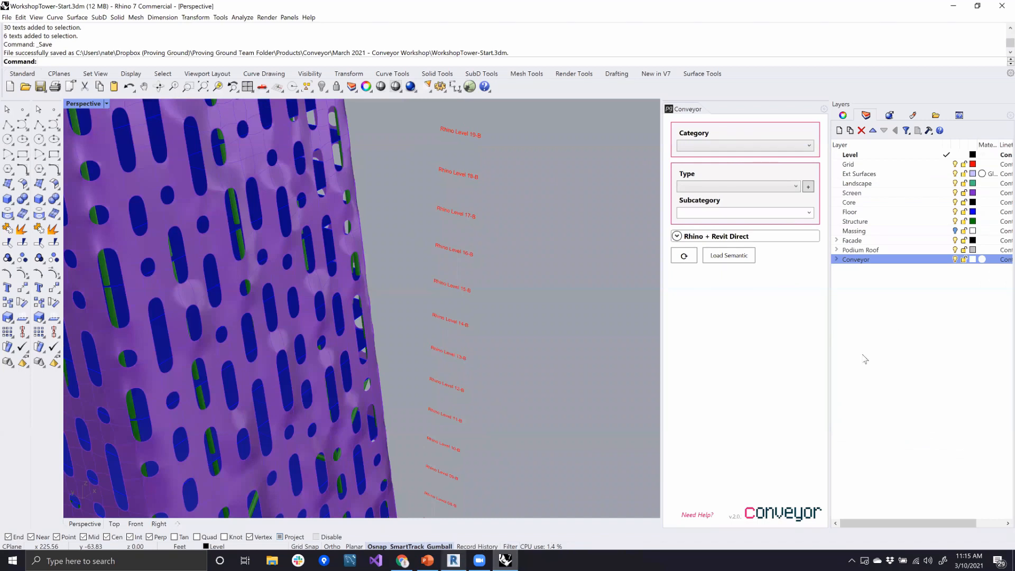
key(alt+Tab)
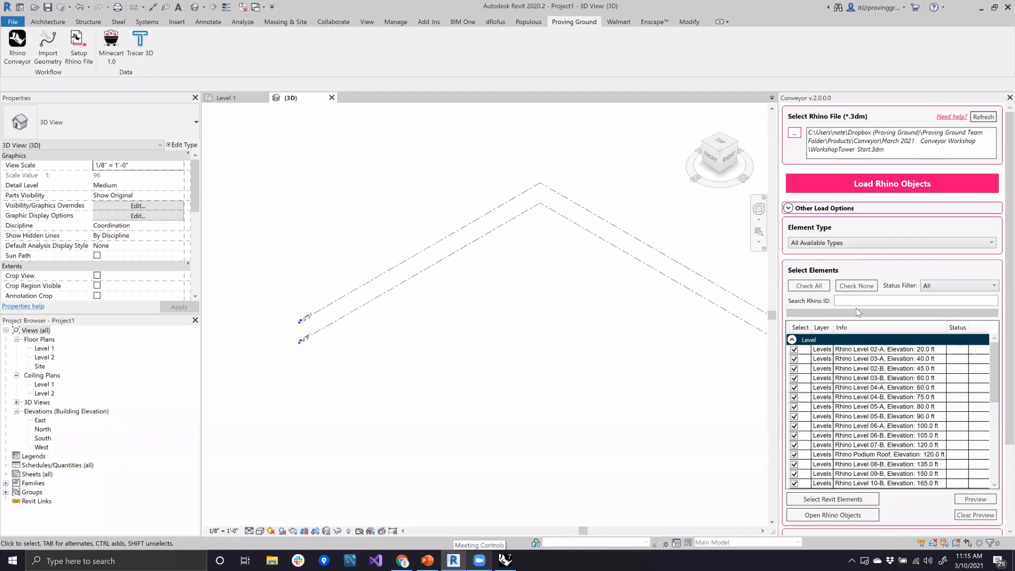
Step: Load all checked Rhino levels into the Revit model, dismissing the Slack notification and quitting Slack before confirming the load
click(842, 179)
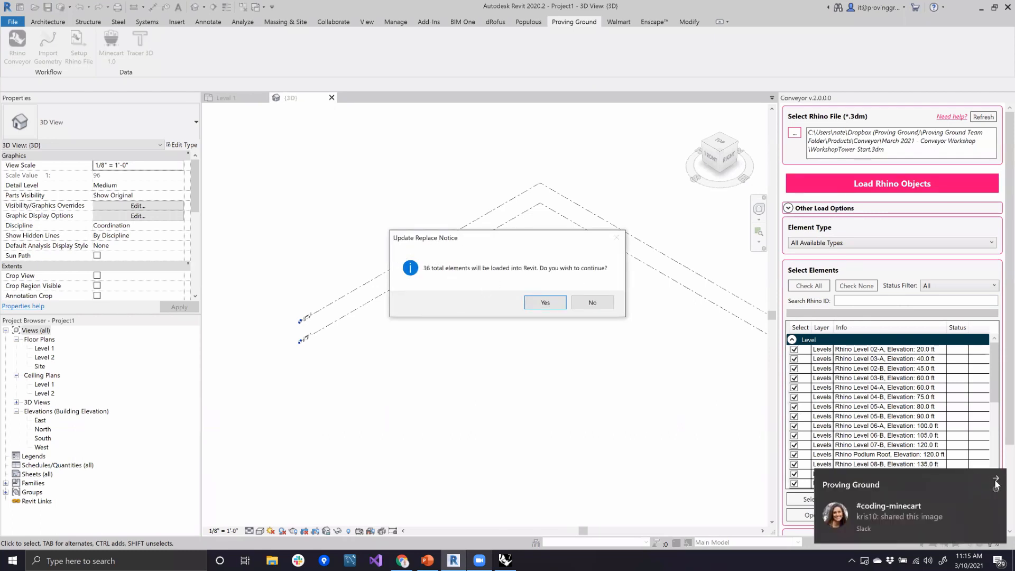
click(996, 480)
click(852, 561)
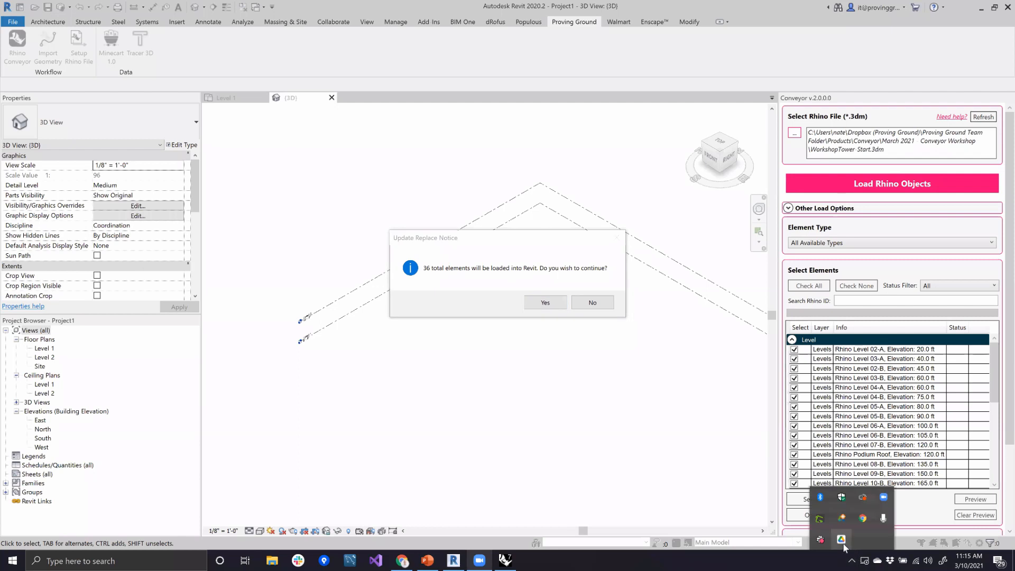
right_click(821, 540)
click(840, 534)
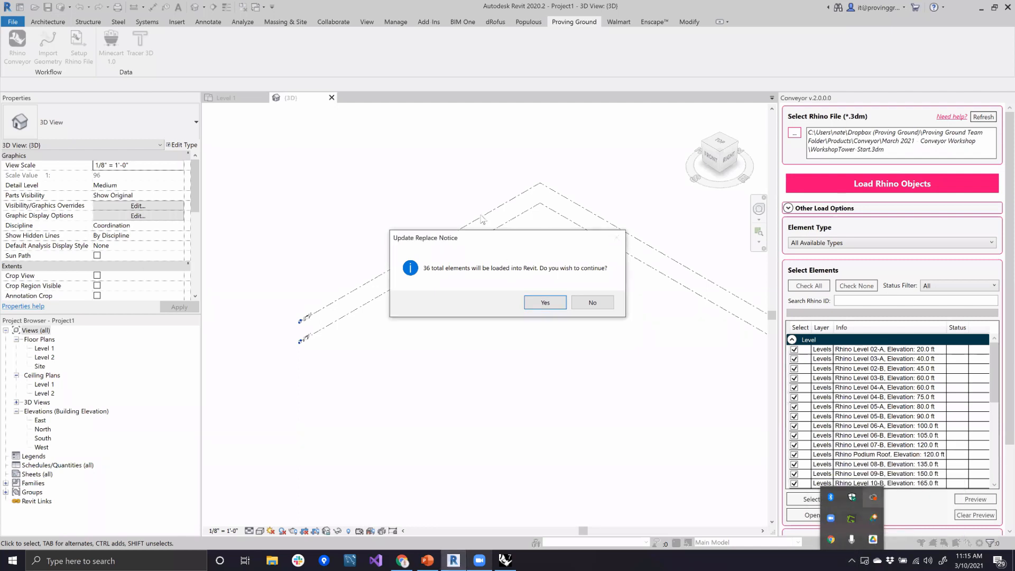
click(547, 302)
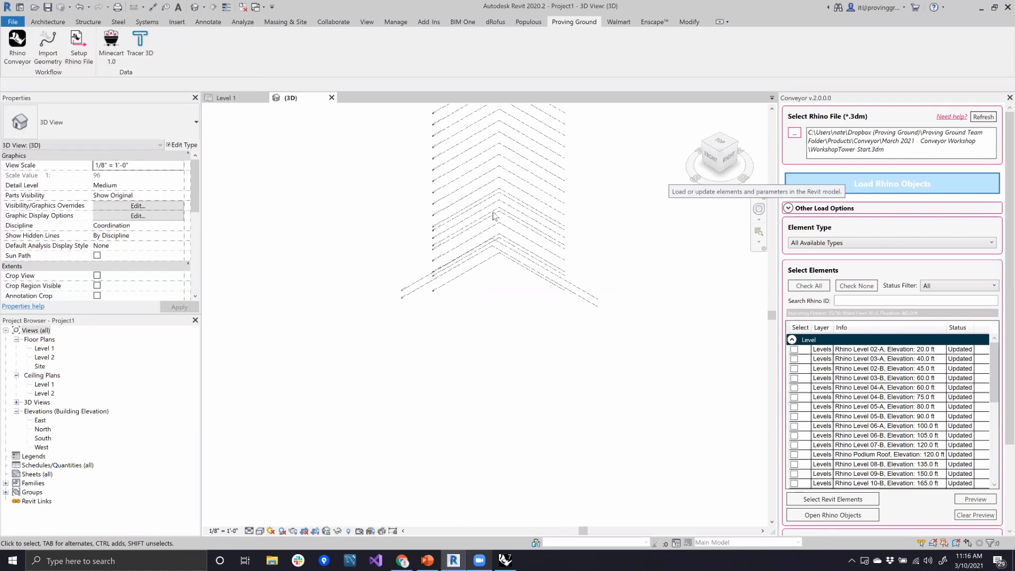
scroll(516, 358, up, 3)
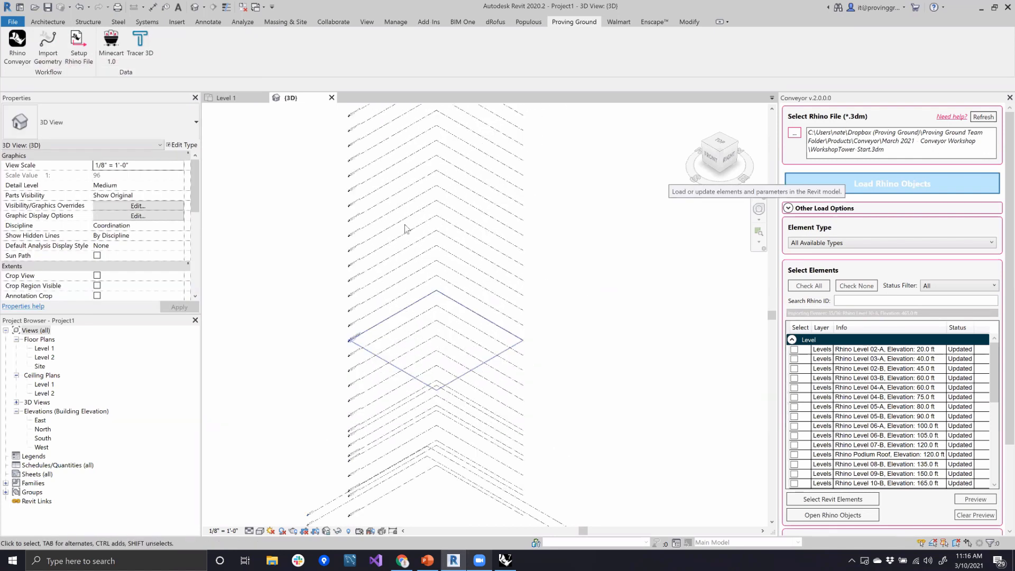
scroll(391, 232, up, 4)
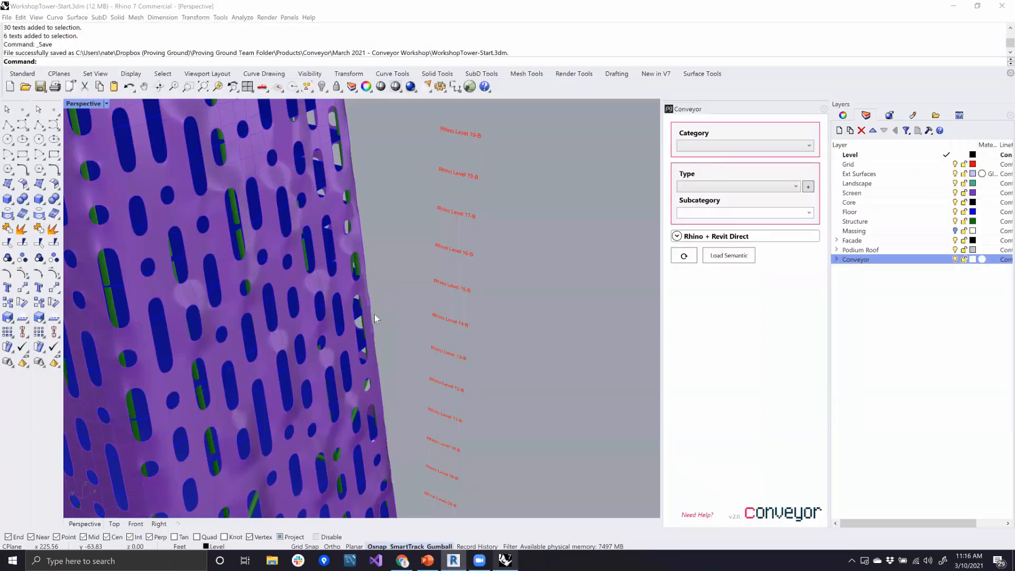
Step: Switch to Rhino and select all objects on the Floor layer
right_drag(510, 292, 511, 292)
scroll(511, 292, down, 3)
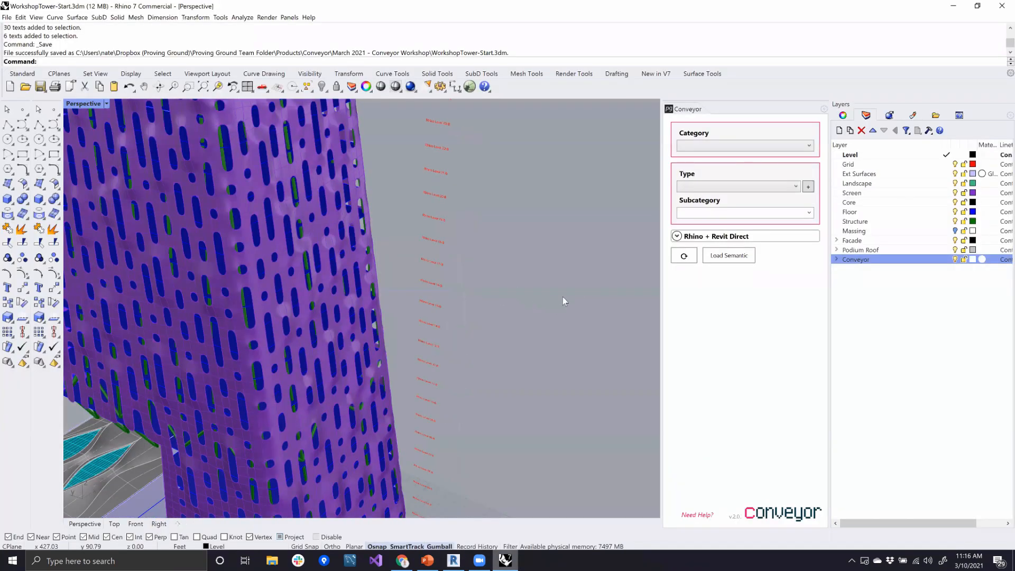
right_drag(548, 190, 412, 210)
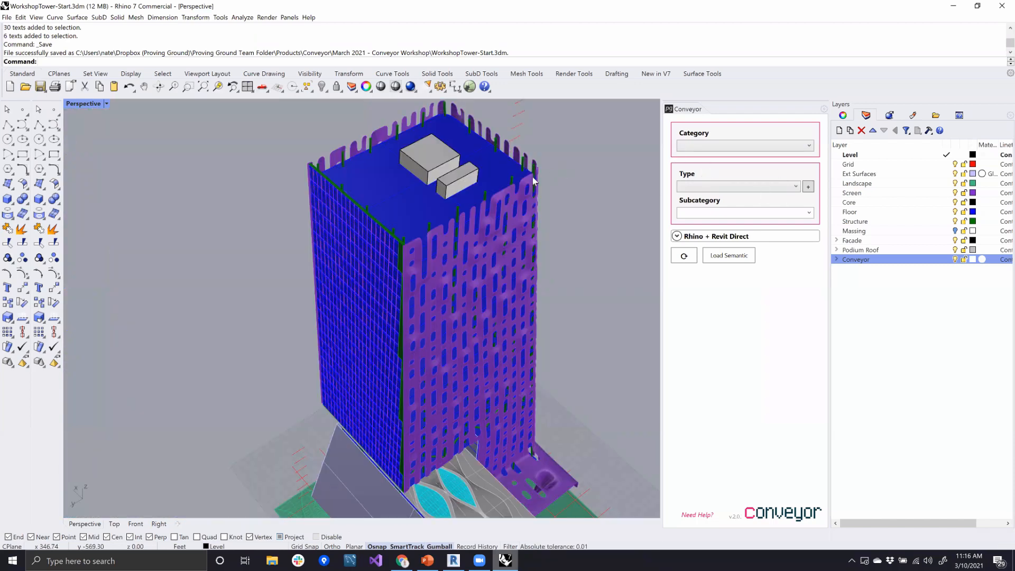
shift+right_drag(503, 187, 490, 192)
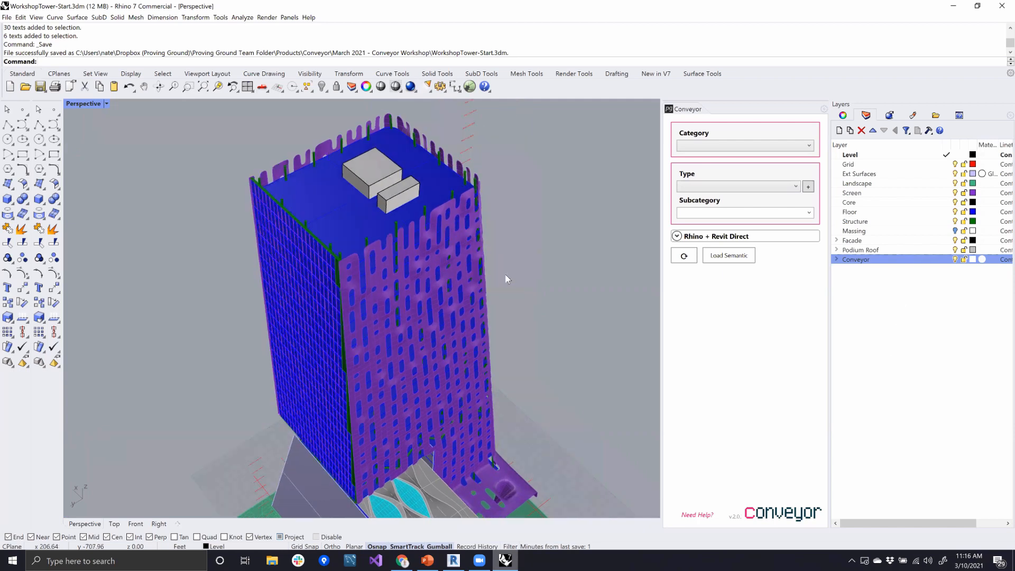
right_click(847, 212)
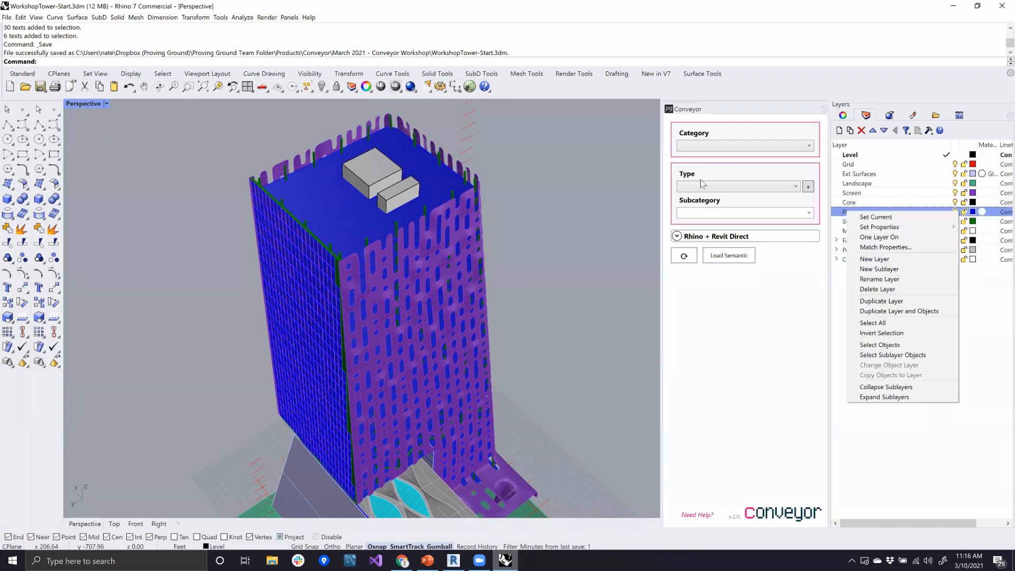
click(880, 345)
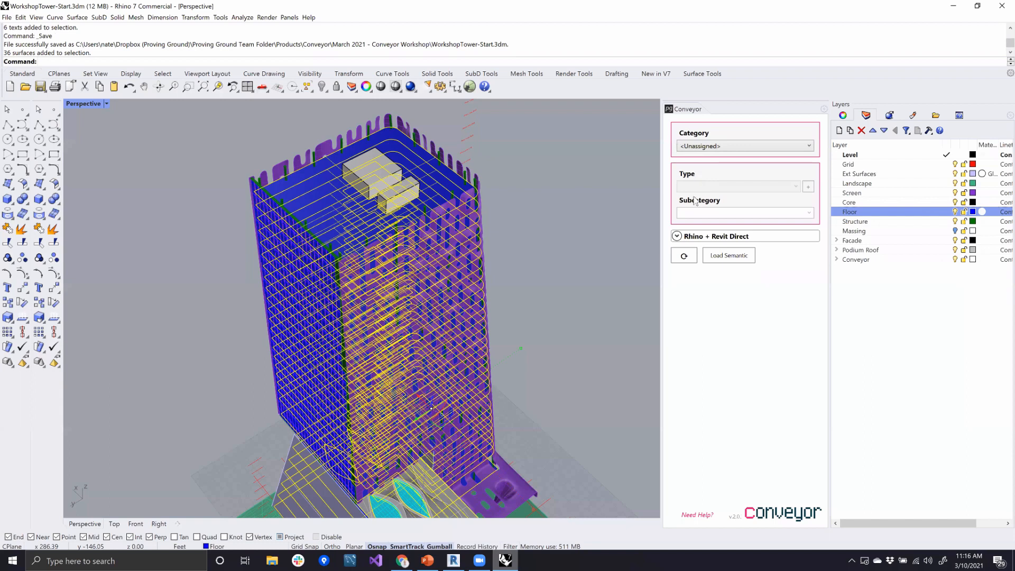
Step: Assign the Conveyor category Floors with type Floor:Generic - 12" to the selected surfaces and save the Rhino file
click(697, 147)
click(700, 179)
click(701, 187)
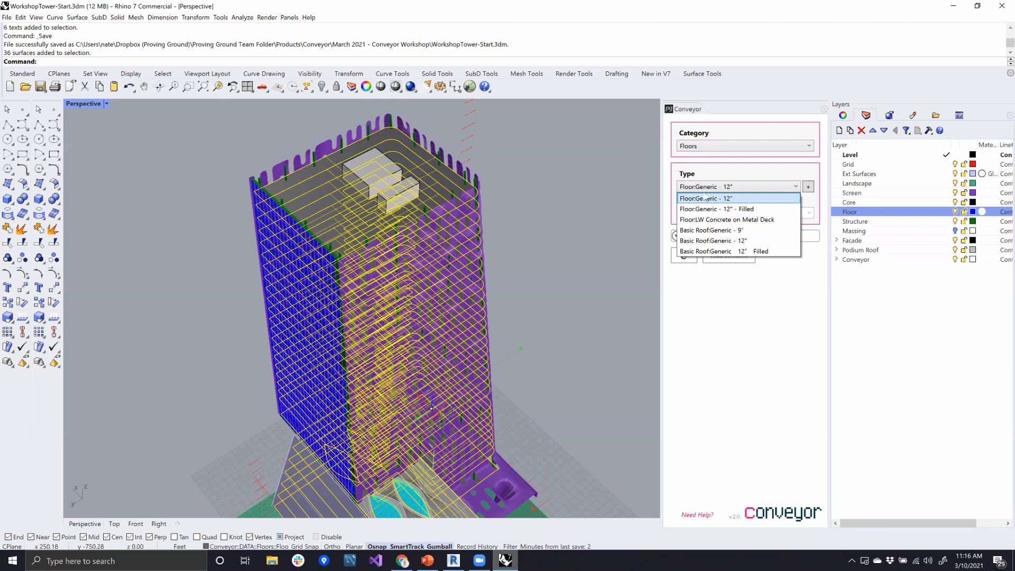
click(548, 272)
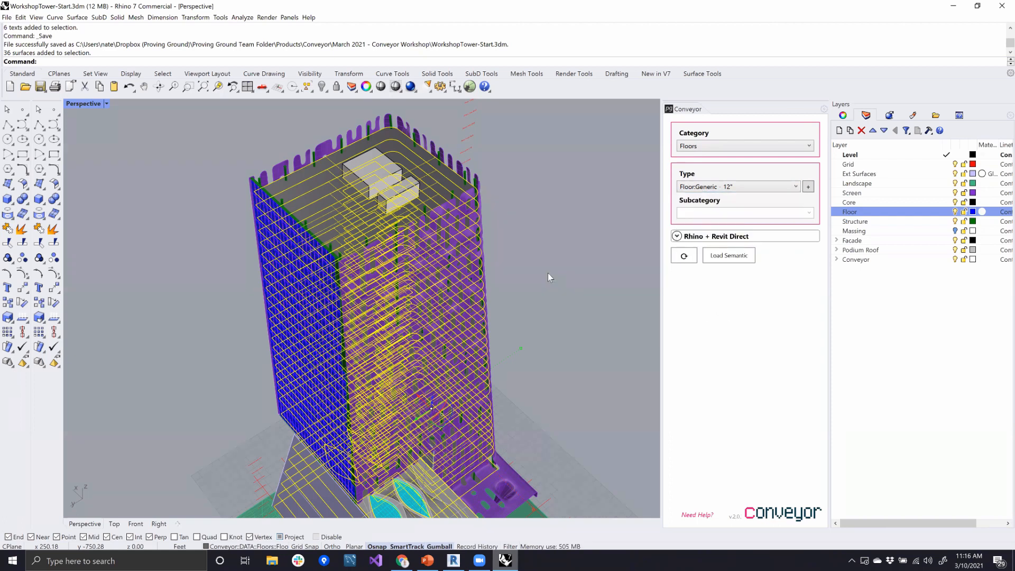
click(560, 251)
key(ctrl+s)
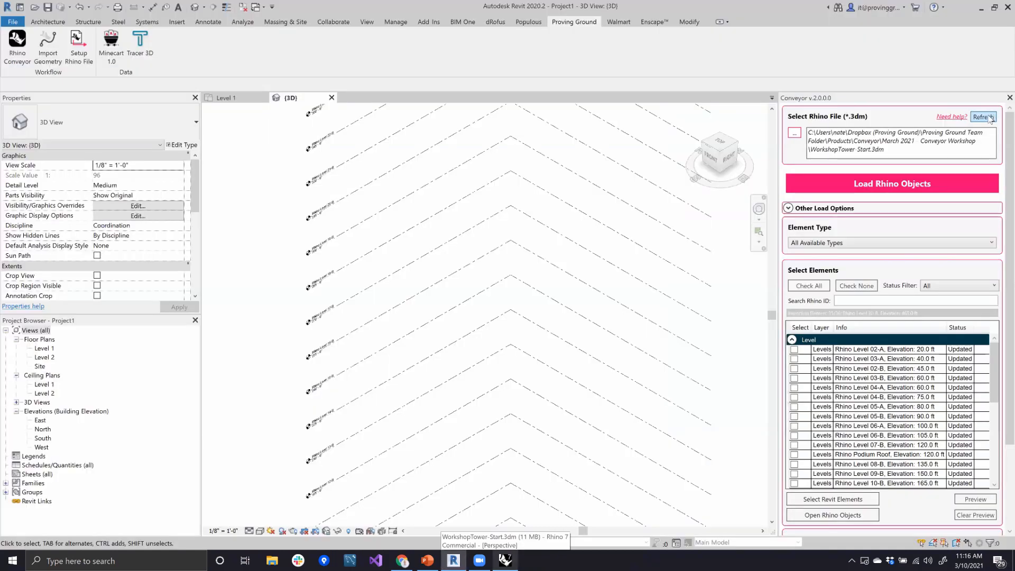
Step: Refresh Conveyor's Rhino element list in Revit and collapse the Level group to bring up the Floor entries
click(988, 119)
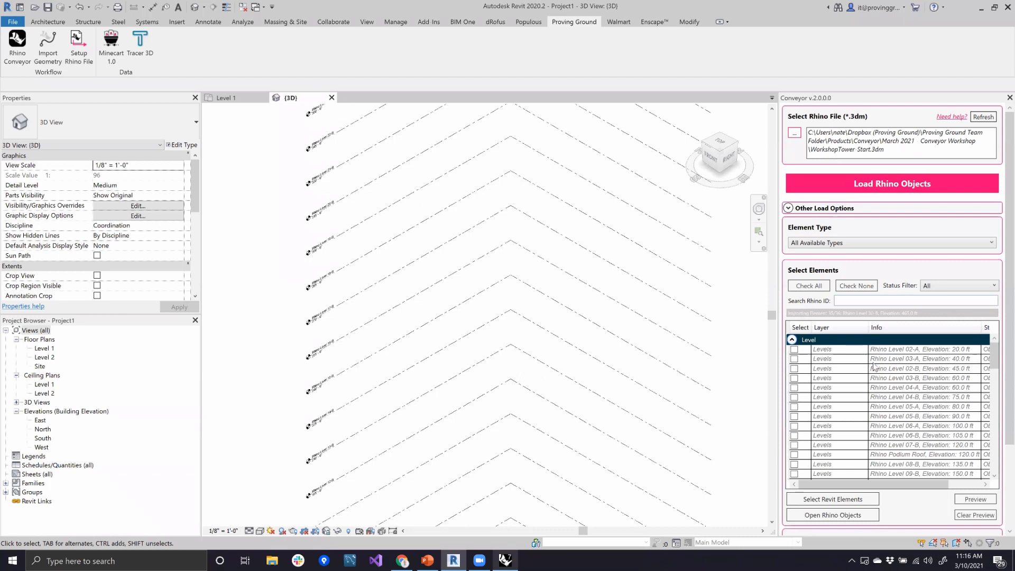
drag(873, 482, 821, 493)
click(791, 340)
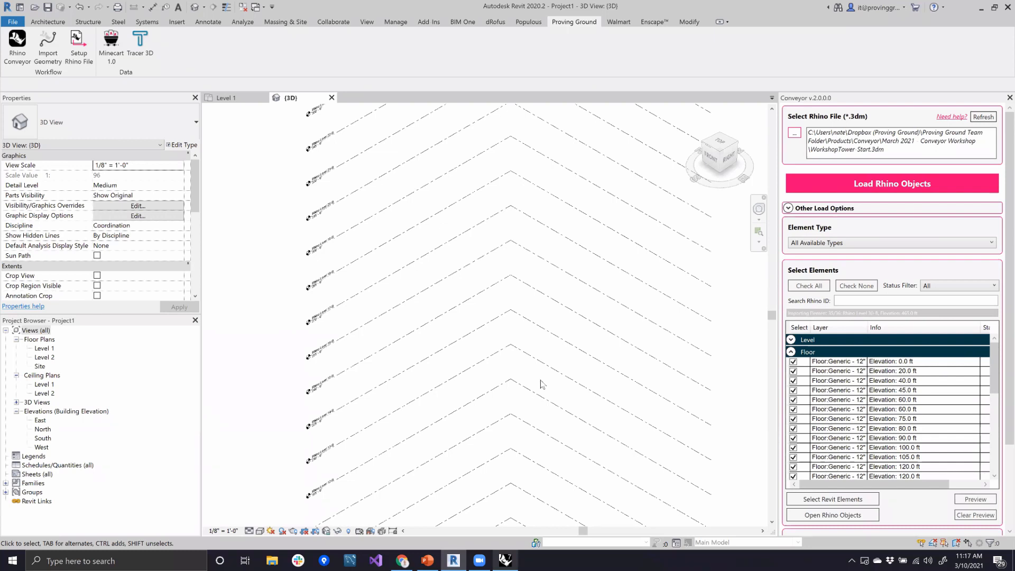
Step: Load the checked Floor elements from Rhino into the Revit model and confirm the load
scroll(575, 380, down, 3)
scroll(576, 380, down, 1)
middle_drag(650, 363, 612, 369)
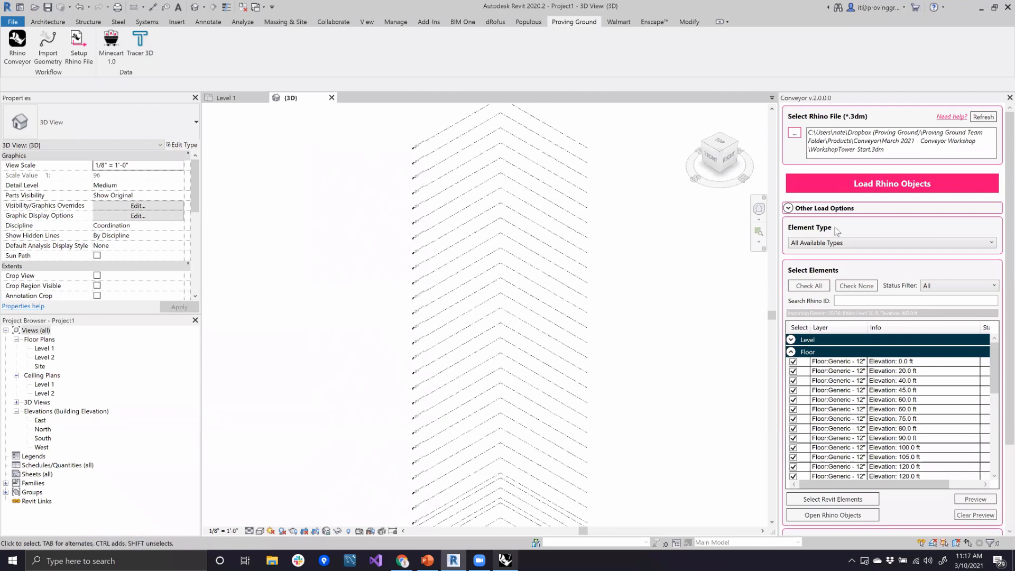
click(864, 185)
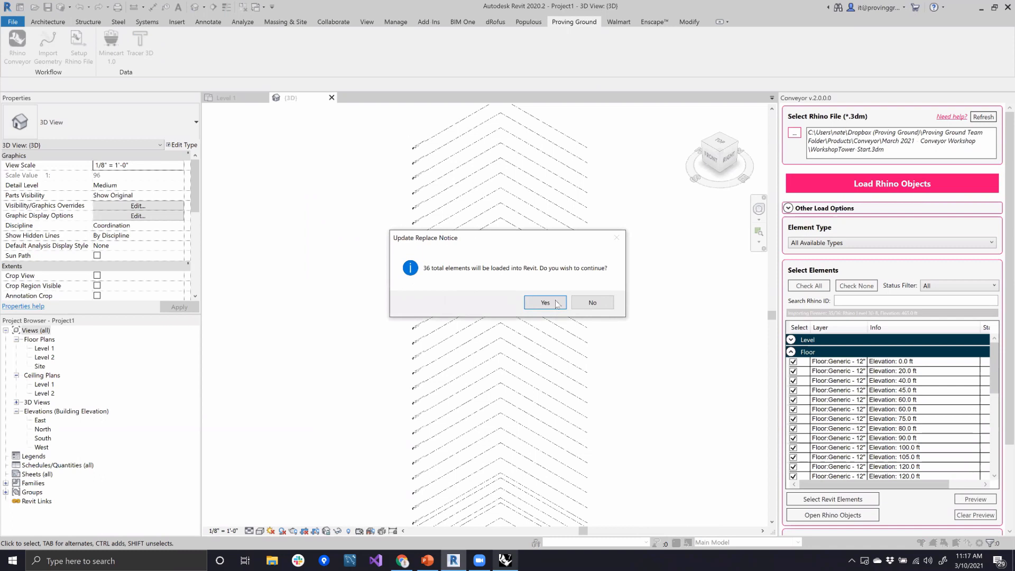
click(545, 303)
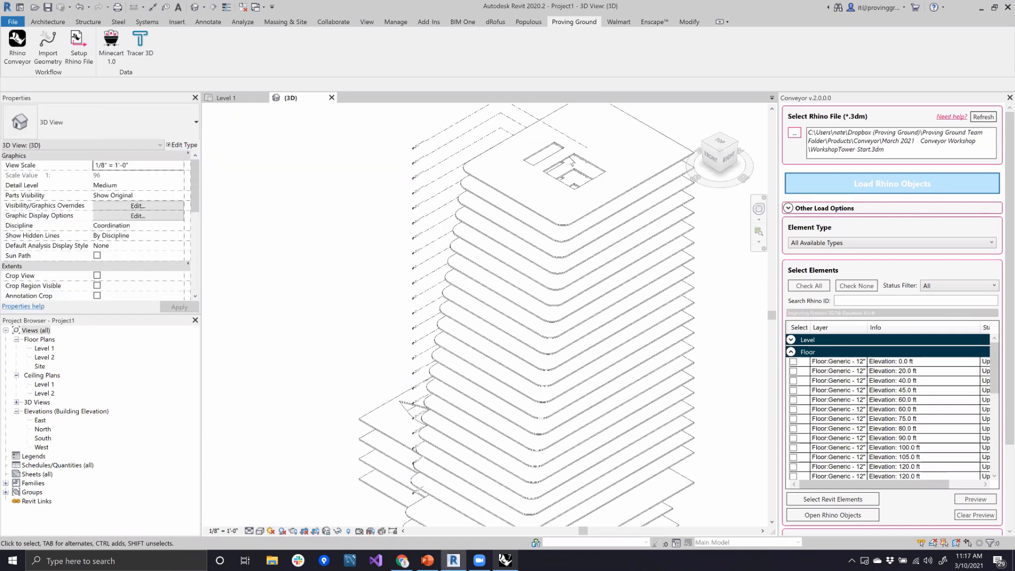
Step: Inspect the loaded floor slabs from several sides, including the tower roof floor's properties and core openings
middle_drag(598, 211, 531, 236)
scroll(564, 185, up, 5)
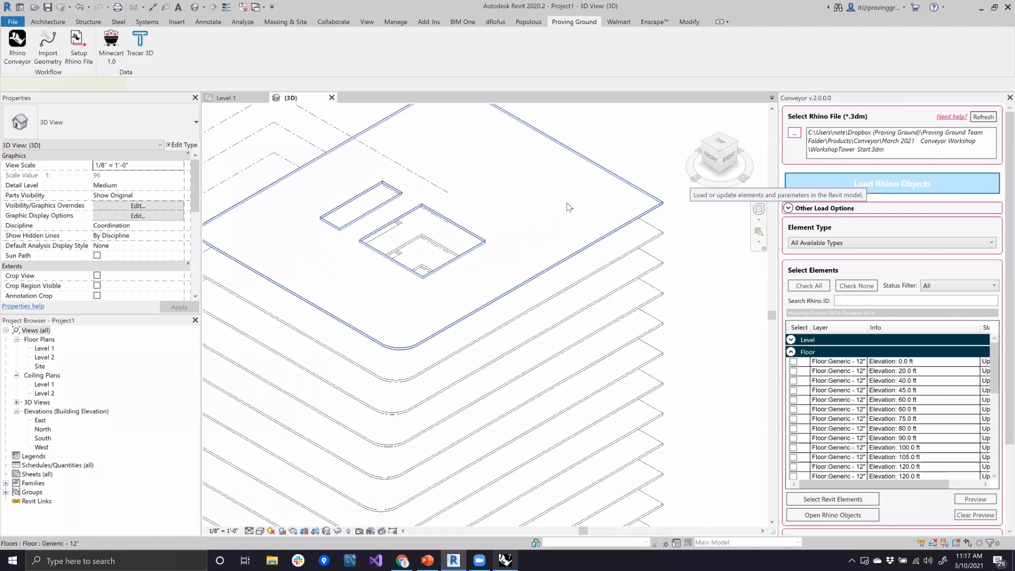
click(638, 189)
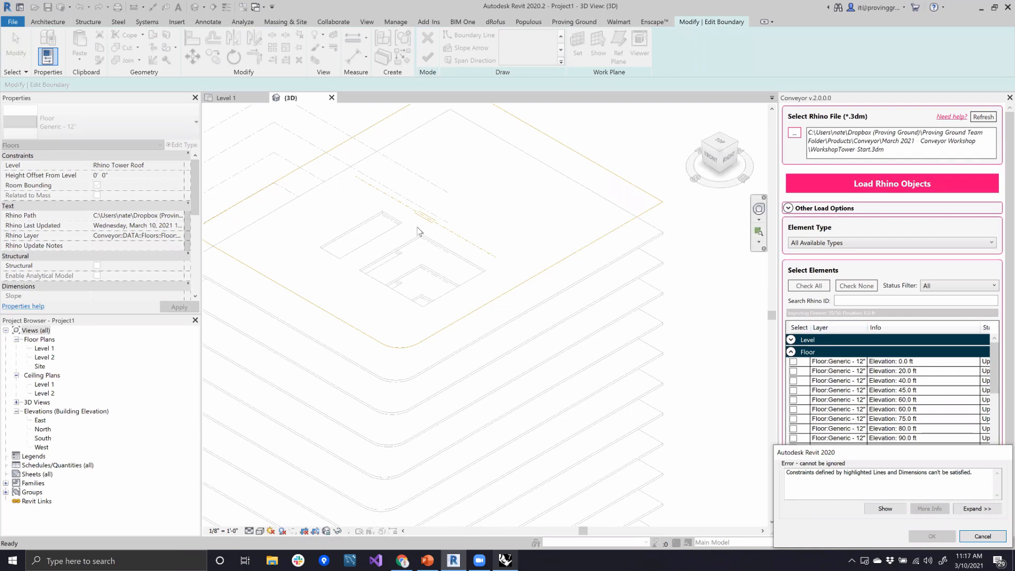
click(998, 536)
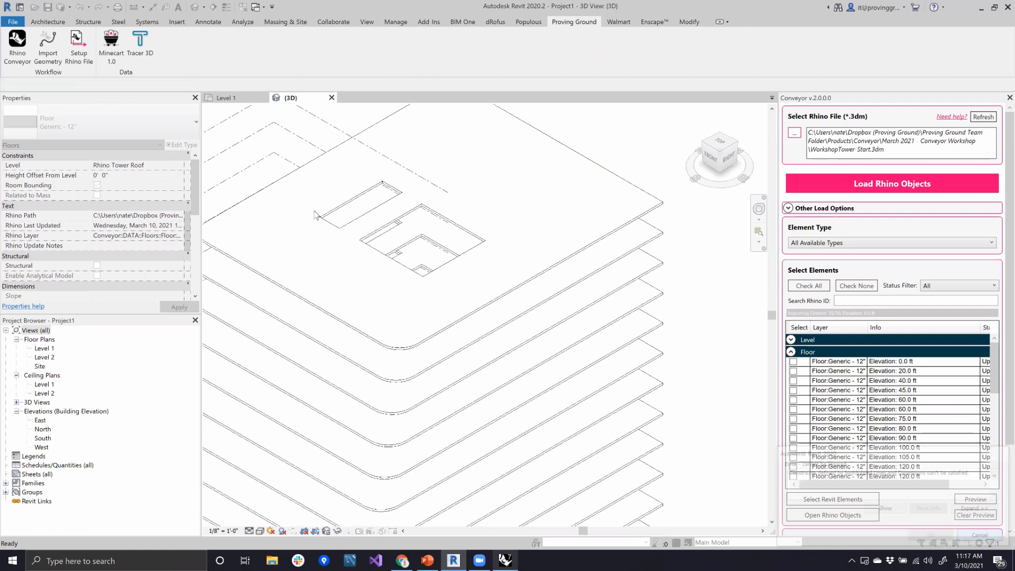
click(591, 188)
scroll(416, 212, down, 2)
middle_drag(416, 212, 523, 167)
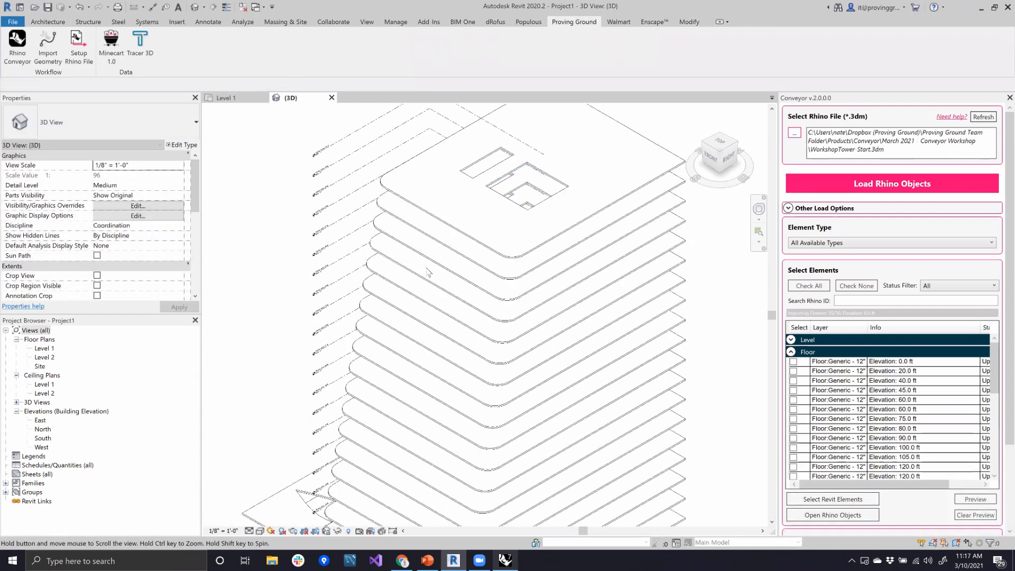
scroll(430, 272, down, 3)
middle_drag(555, 336, 546, 268)
shift+middle_drag(485, 339, 675, 355)
middle_drag(602, 276, 581, 297)
middle_drag(442, 211, 490, 306)
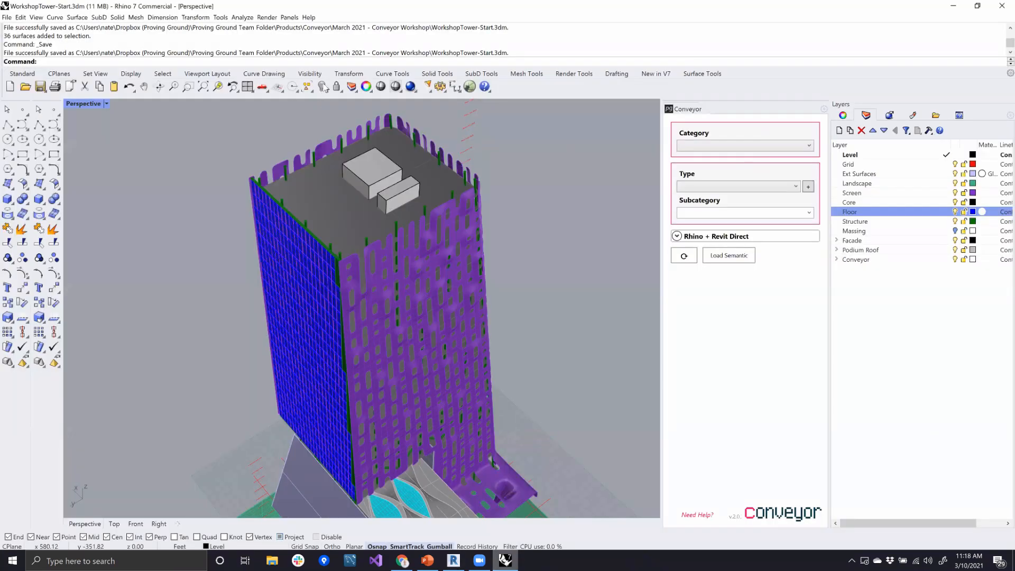
Step: Isolate the tower's roof floor surface in Rhino so only its slab with the core openings is shown
click(328, 91)
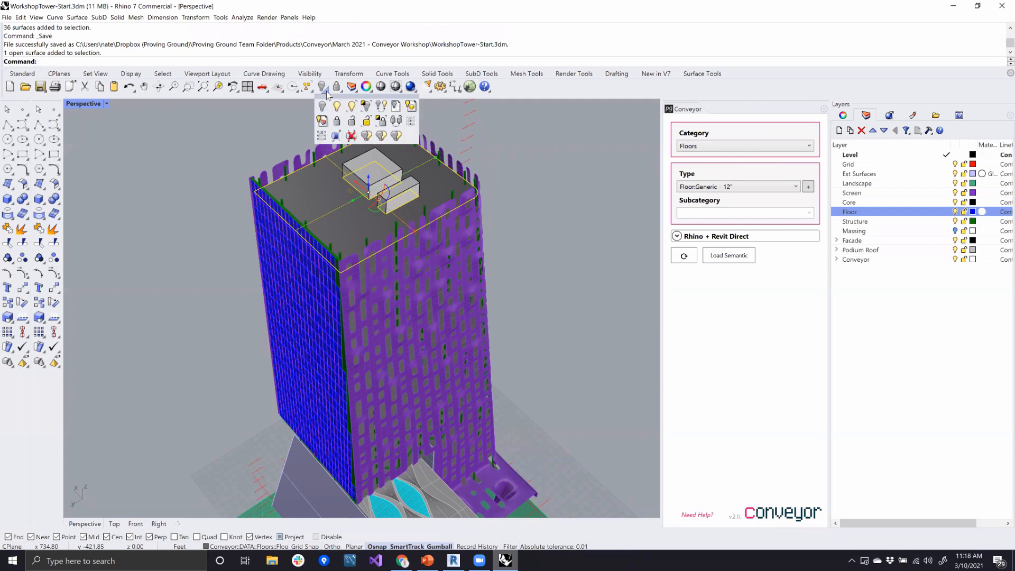
click(380, 106)
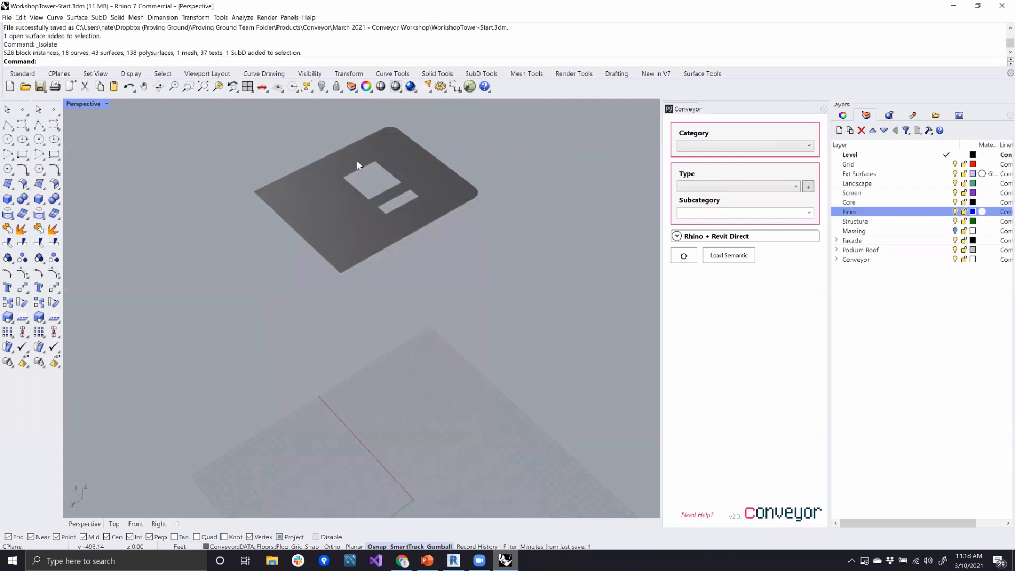
scroll(356, 161, up, 10)
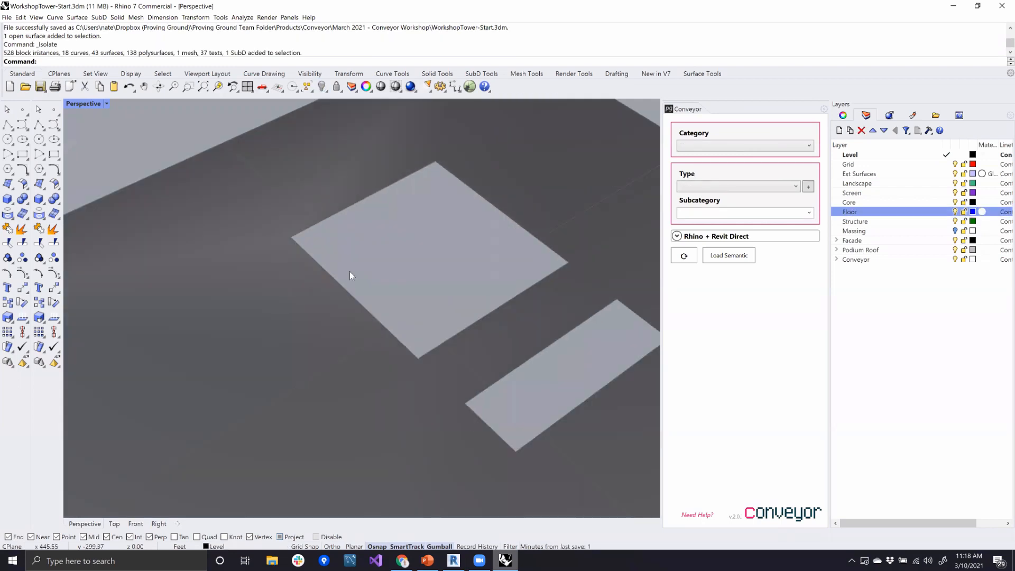
shift+right_drag(350, 272, 369, 268)
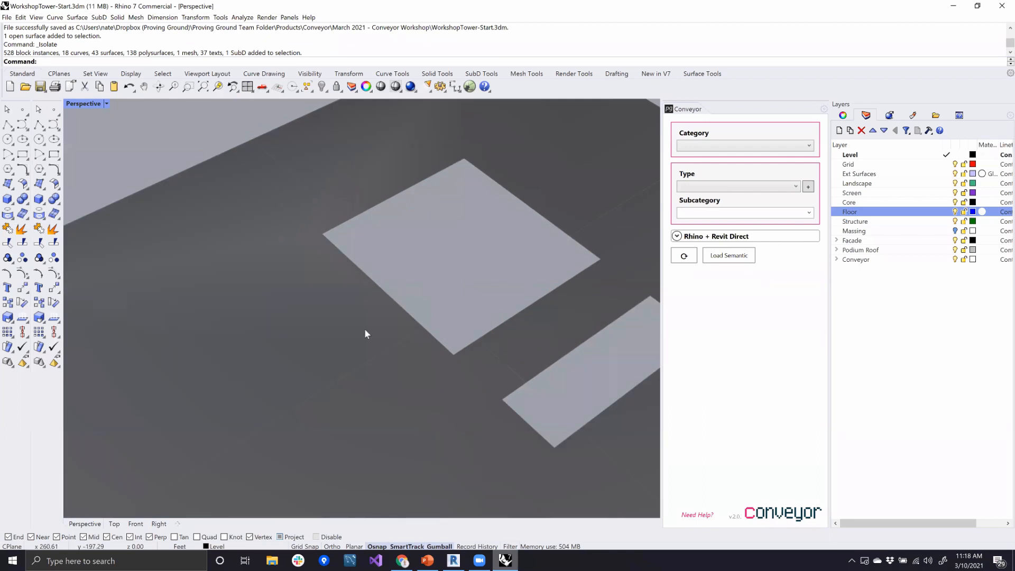
text(move)
key(Return)
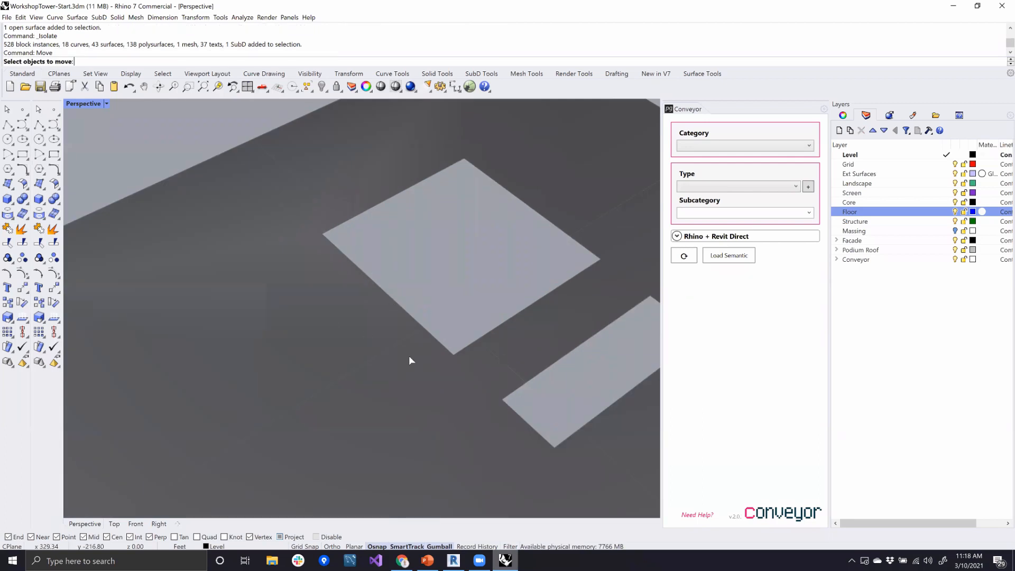
key(Escape)
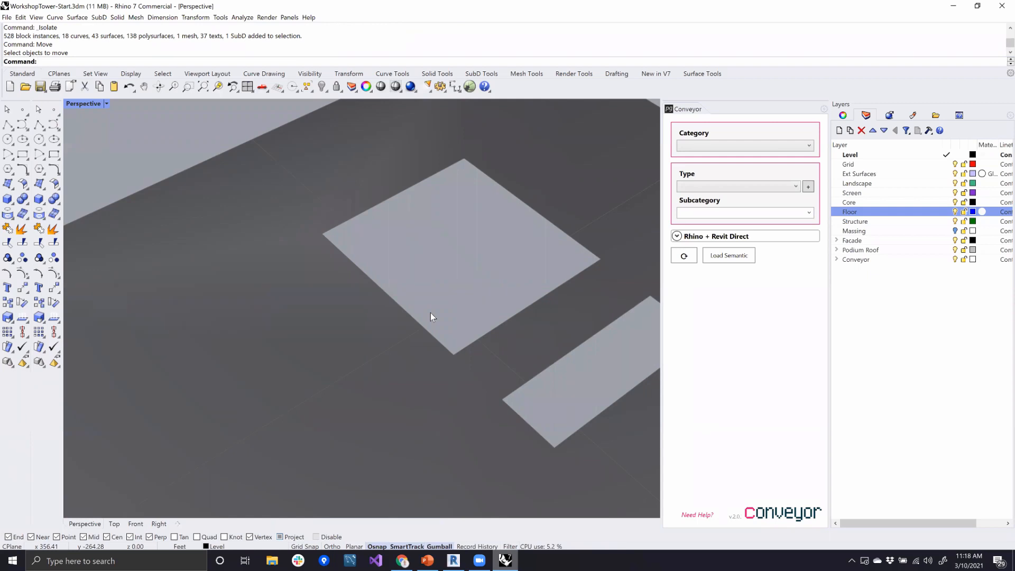
key(Return)
key(Escape)
Step: Enlarge the roof floor's larger core opening by moving its edge about 31 ft with Project snapping off, and save the file
text(MoveEdge)
key(Return)
click(443, 346)
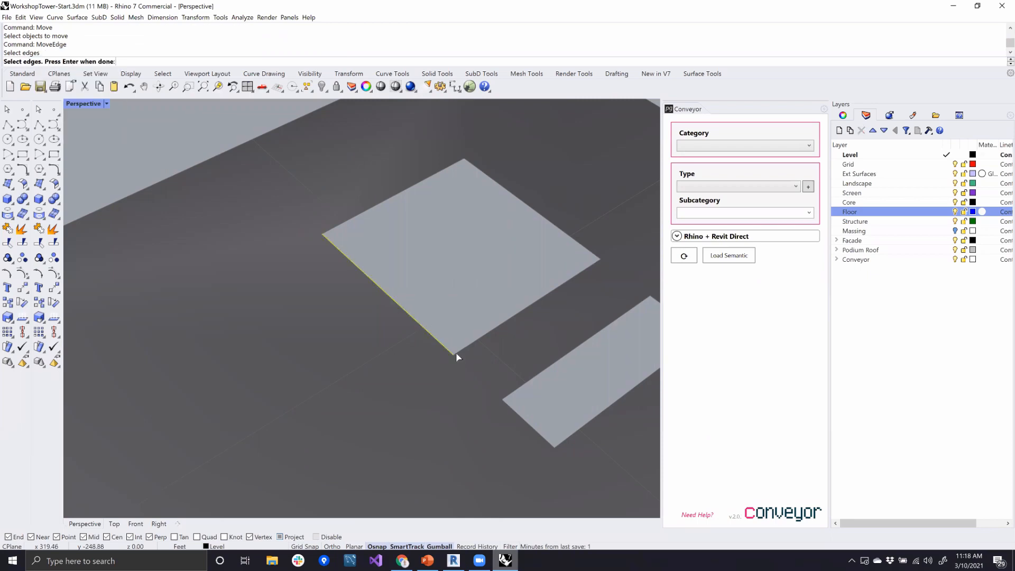
key(Return)
click(456, 355)
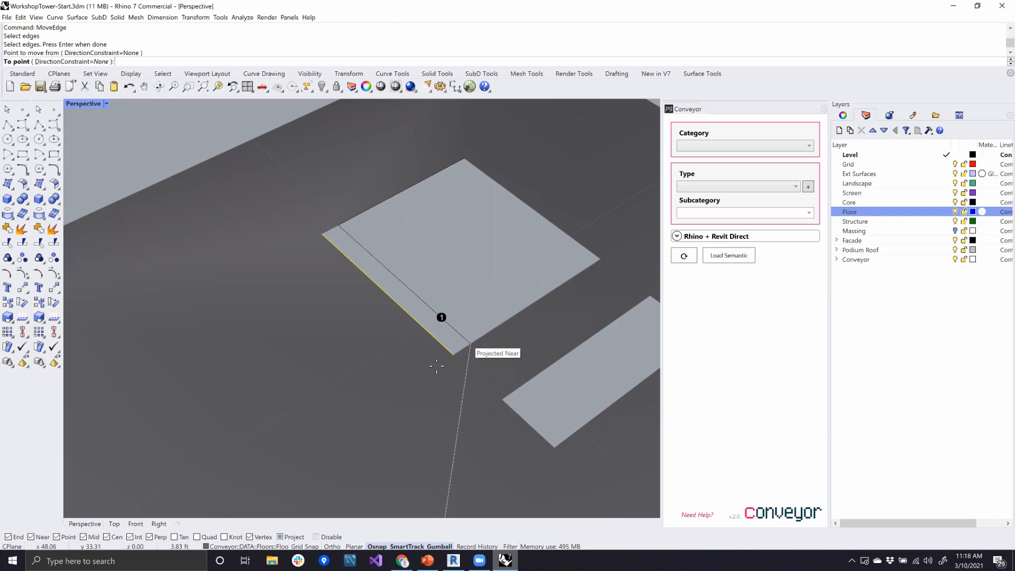
scroll(407, 391, down, 10)
shift+right_drag(401, 393, 352, 449)
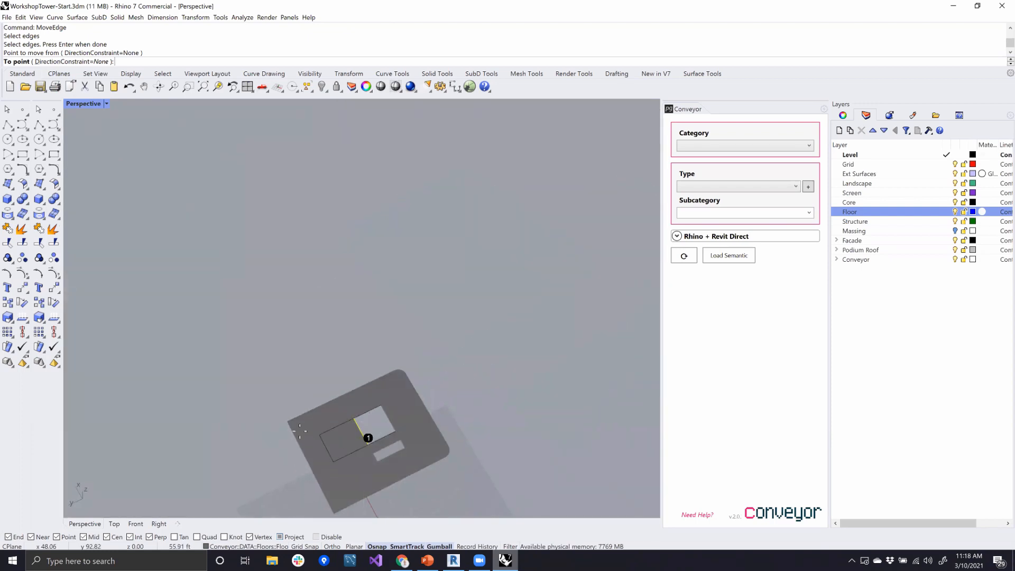
click(280, 537)
scroll(370, 465, up, 5)
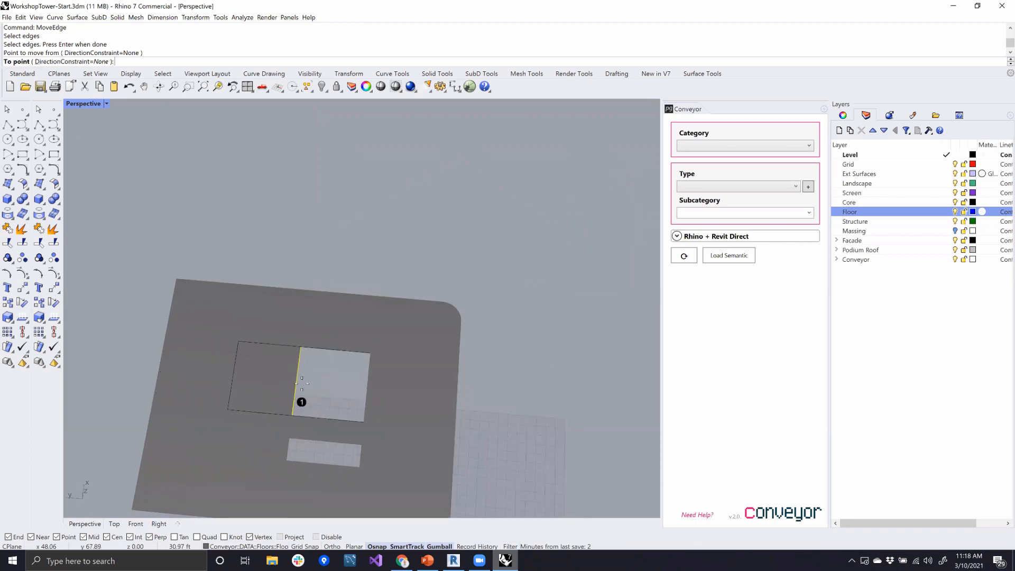
click(310, 381)
right_drag(352, 329, 432, 205)
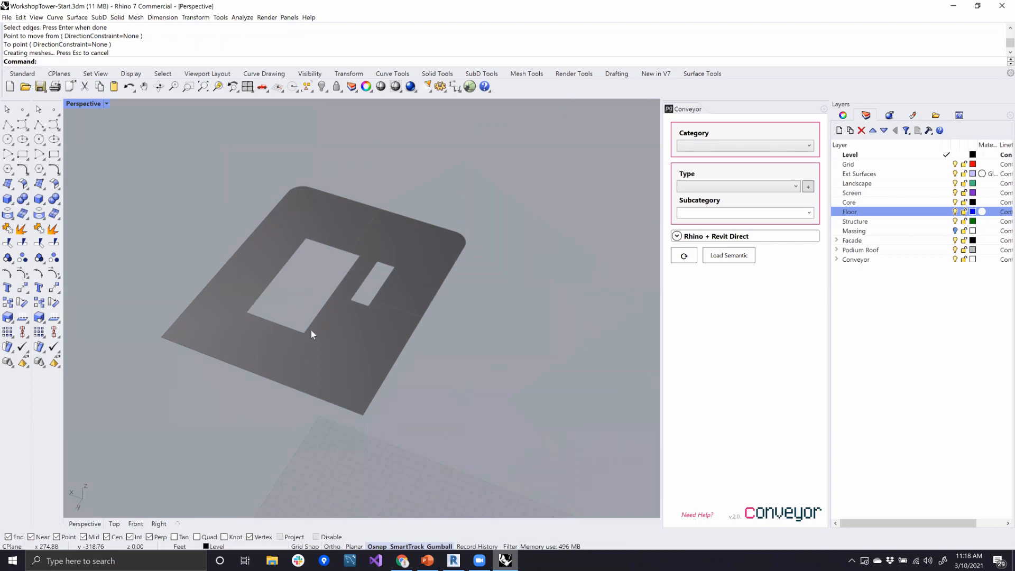
key(ctrl+s)
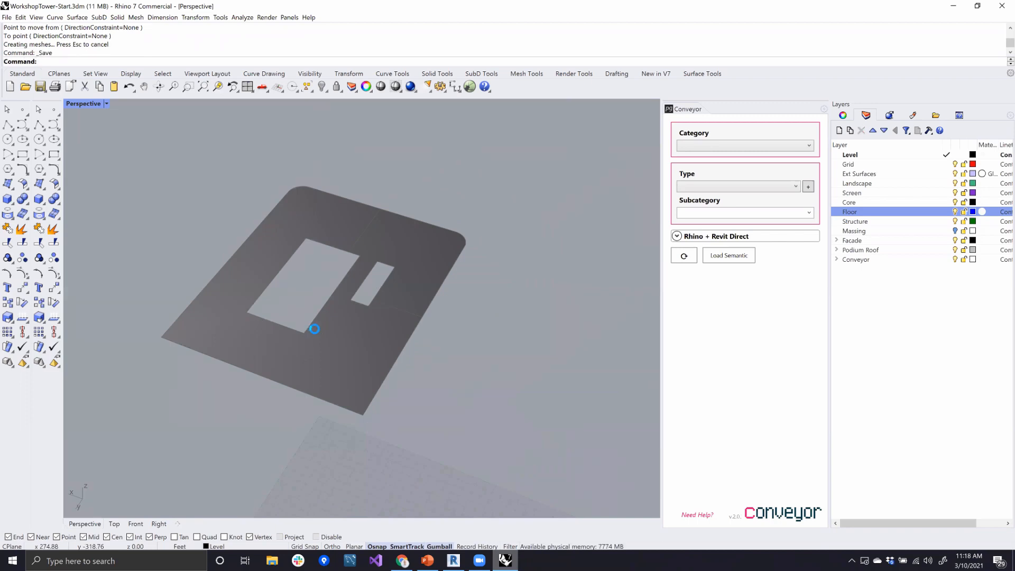
Step: Switch to Revit, refresh Conveyor's Rhino element list and filter it by the Needs Update status
click(453, 559)
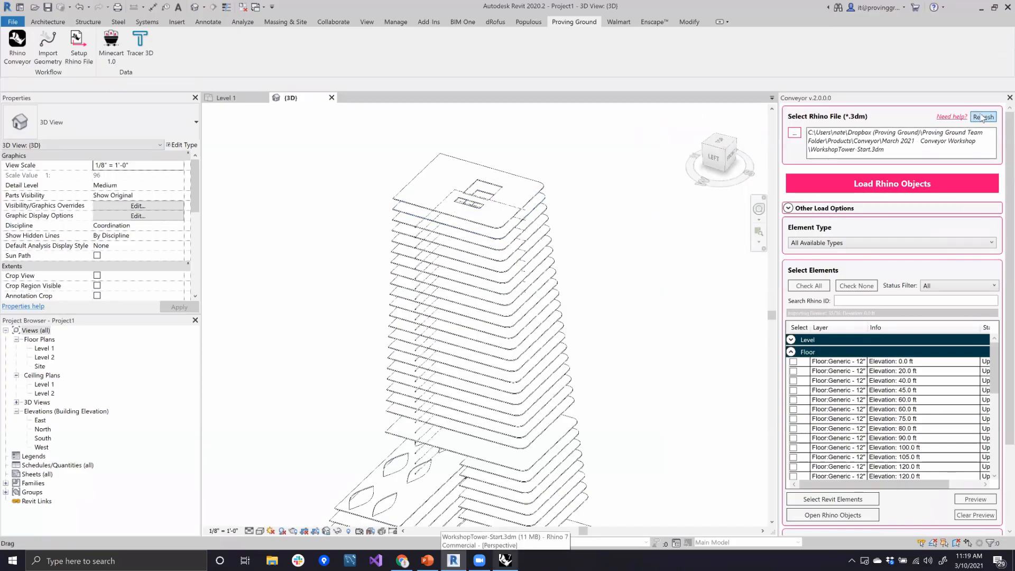
click(982, 117)
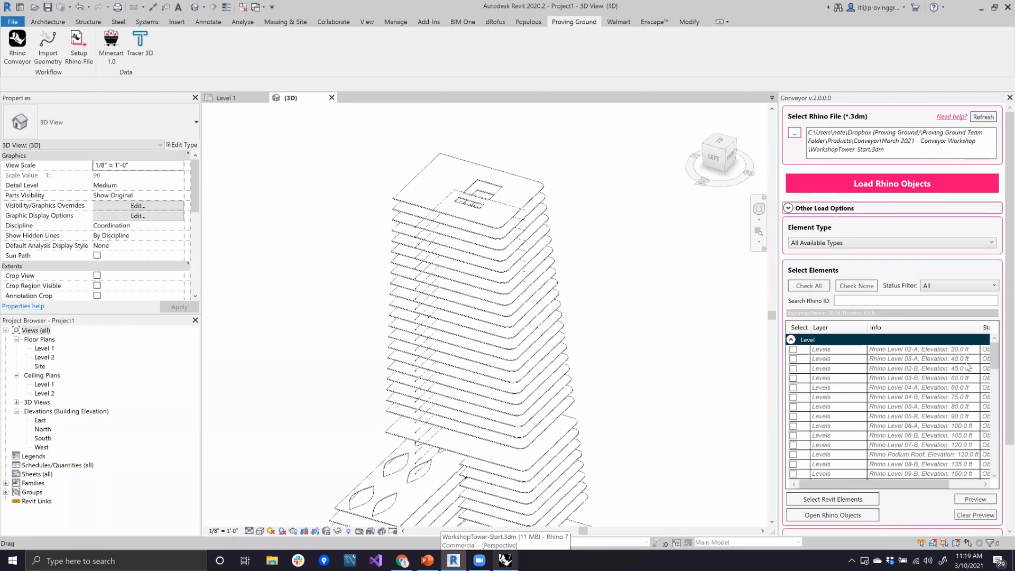
drag(993, 361, 1000, 481)
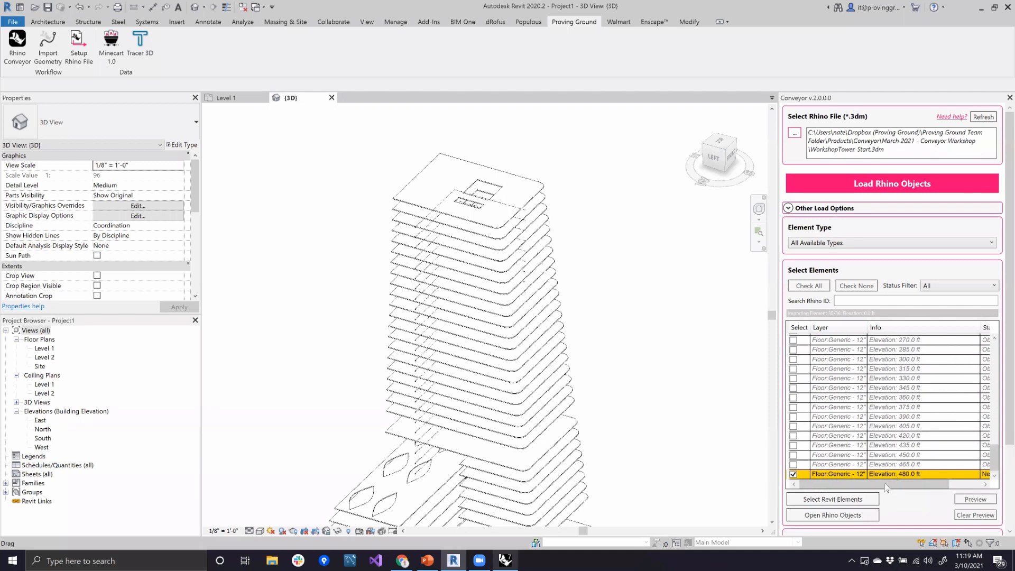
drag(909, 489, 832, 490)
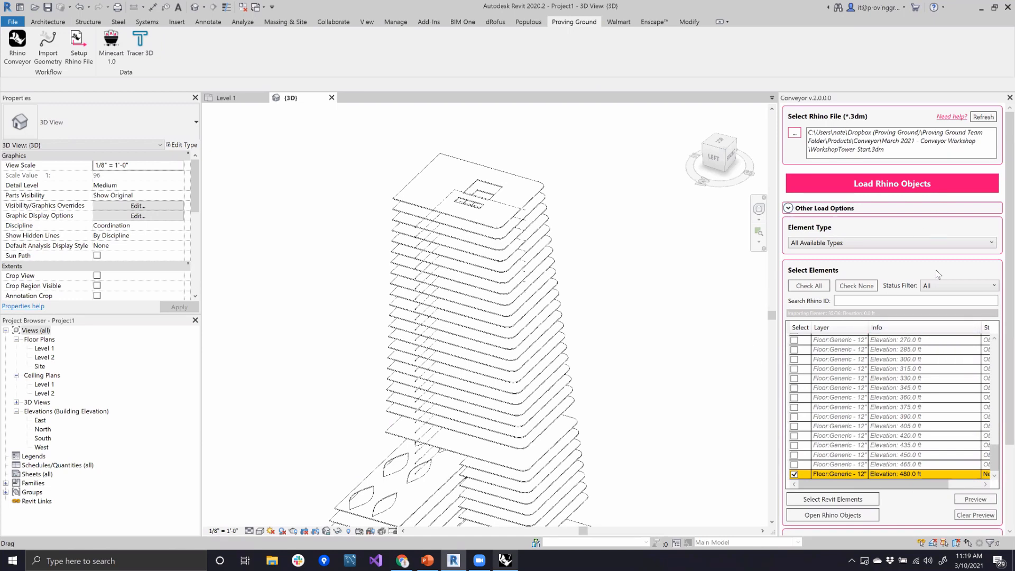
click(940, 286)
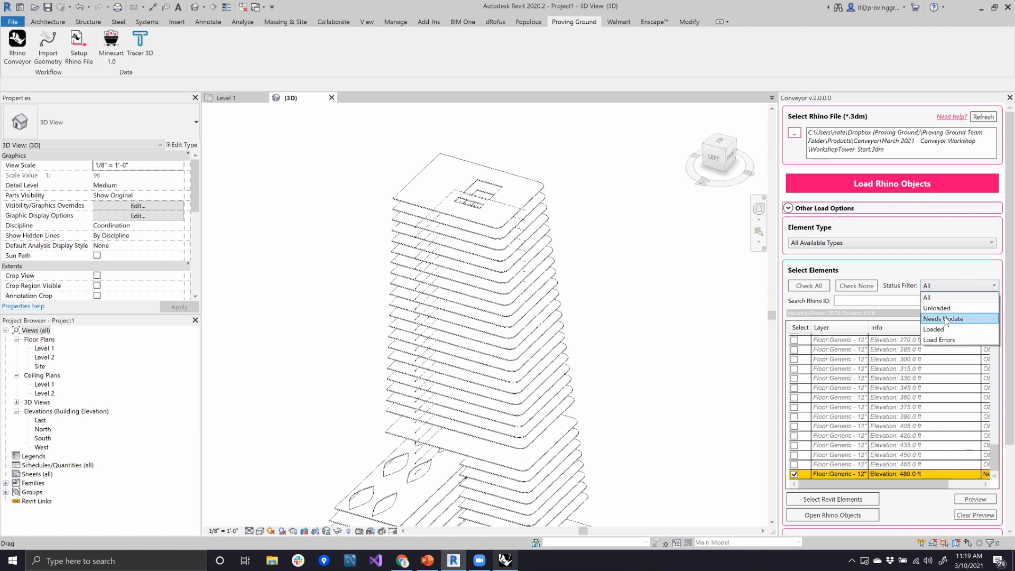
click(946, 320)
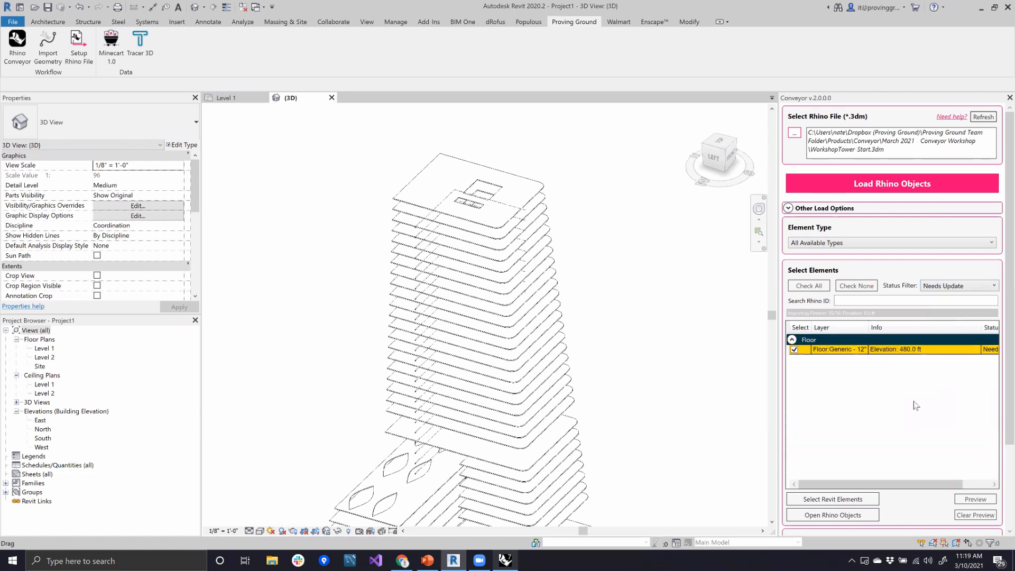
Step: Load the checked floor at elevation 480.0 ft into Revit, confirm the load and inspect its updated core opening
click(871, 186)
click(548, 304)
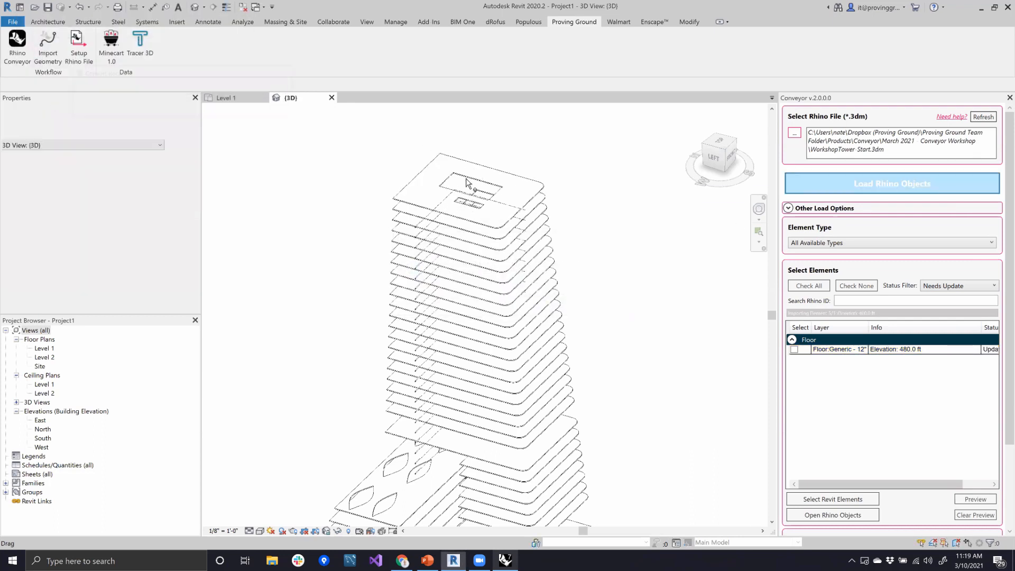
scroll(450, 173, up, 5)
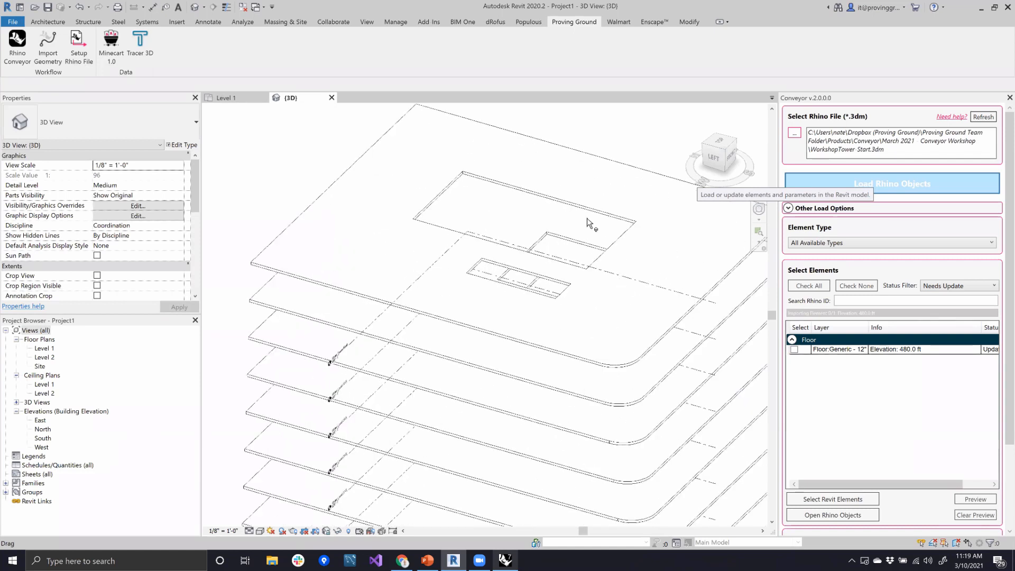
shift+middle_drag(516, 245, 523, 220)
scroll(566, 322, down, 6)
scroll(557, 294, down, 1)
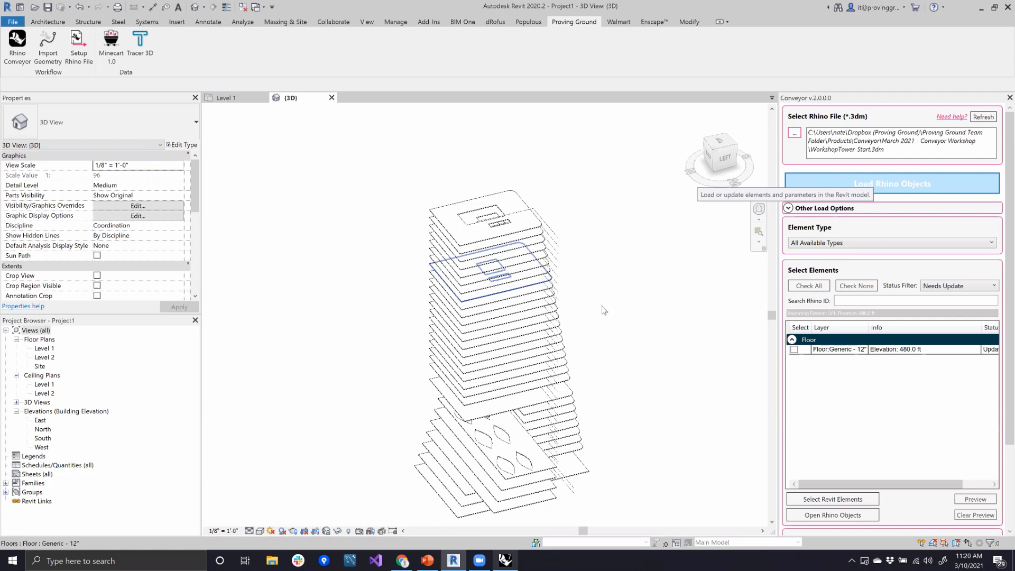
shift+middle_drag(612, 337, 627, 338)
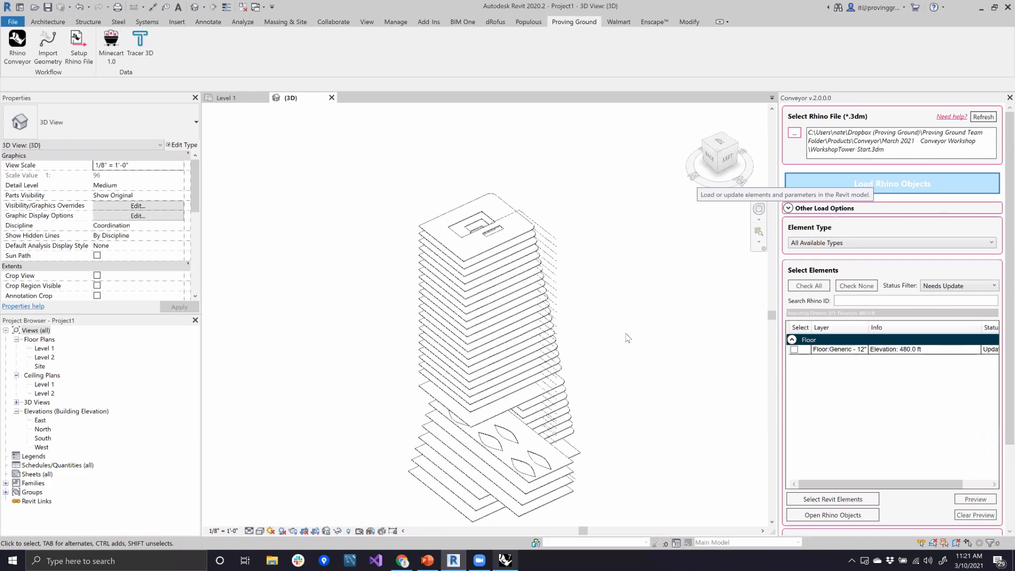
Step: Close the Conveyor panel in Revit to give the 3D view more room
click(1009, 98)
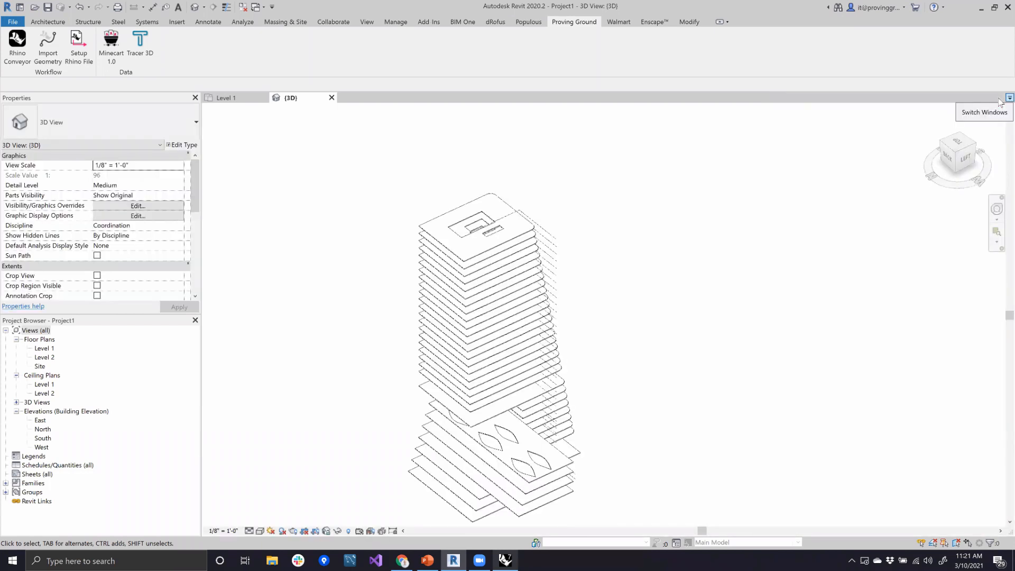
middle_drag(664, 235, 666, 195)
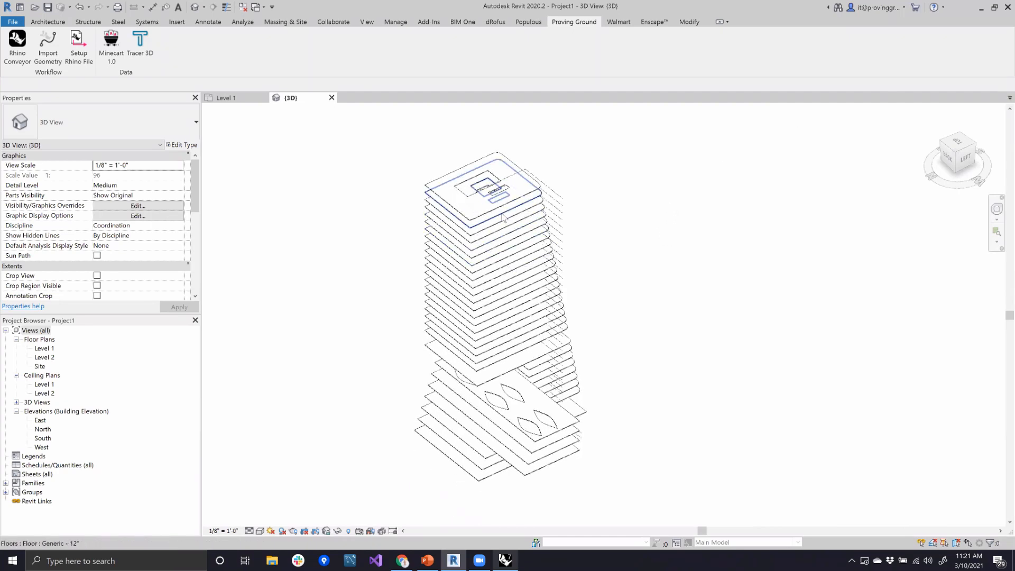
scroll(496, 223, up, 1)
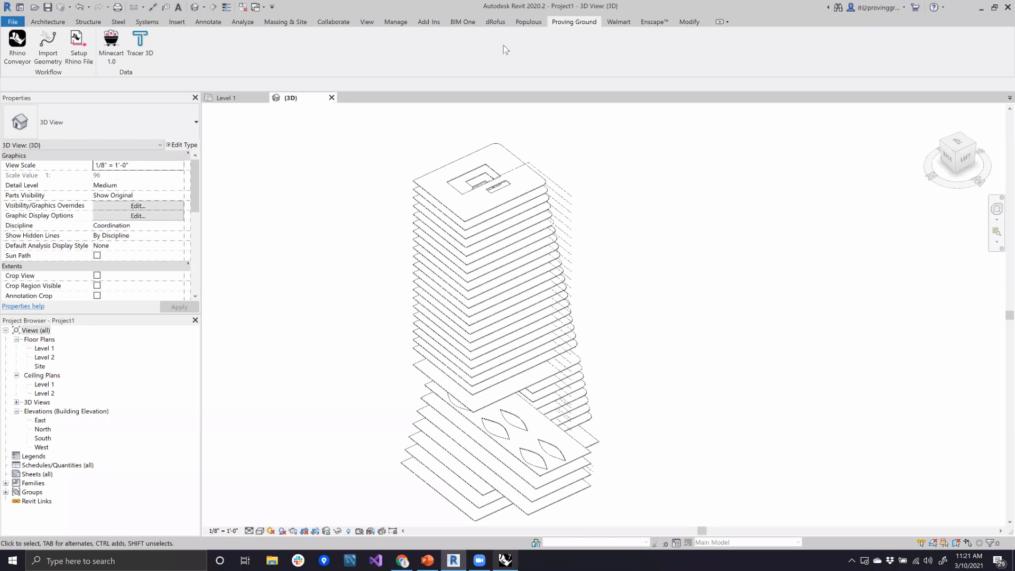
Step: Switch to the standalone Rhino session and close it, saving the changes to WorkshopTower-Start.3dm
click(401, 561)
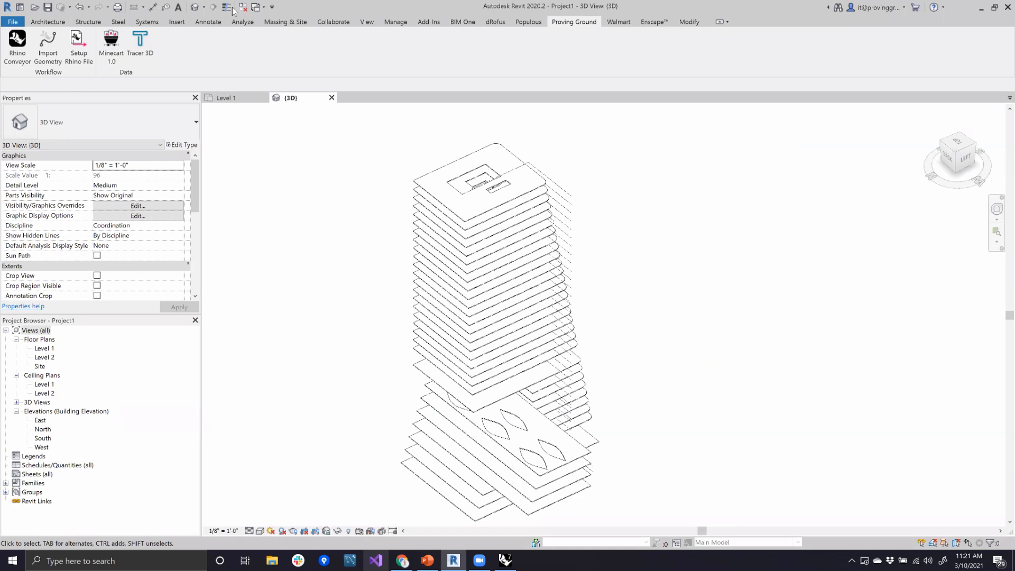
click(428, 23)
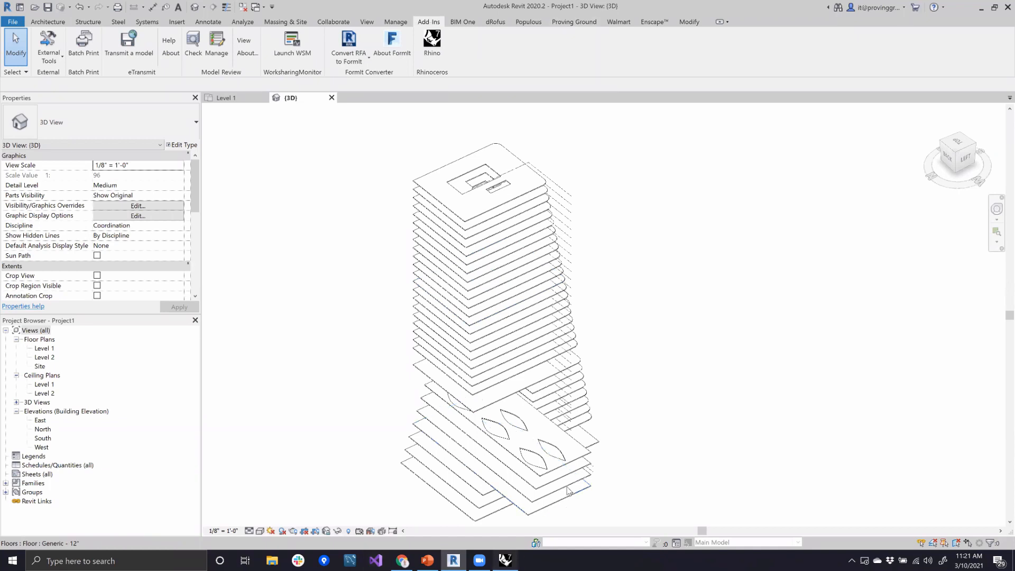
click(506, 561)
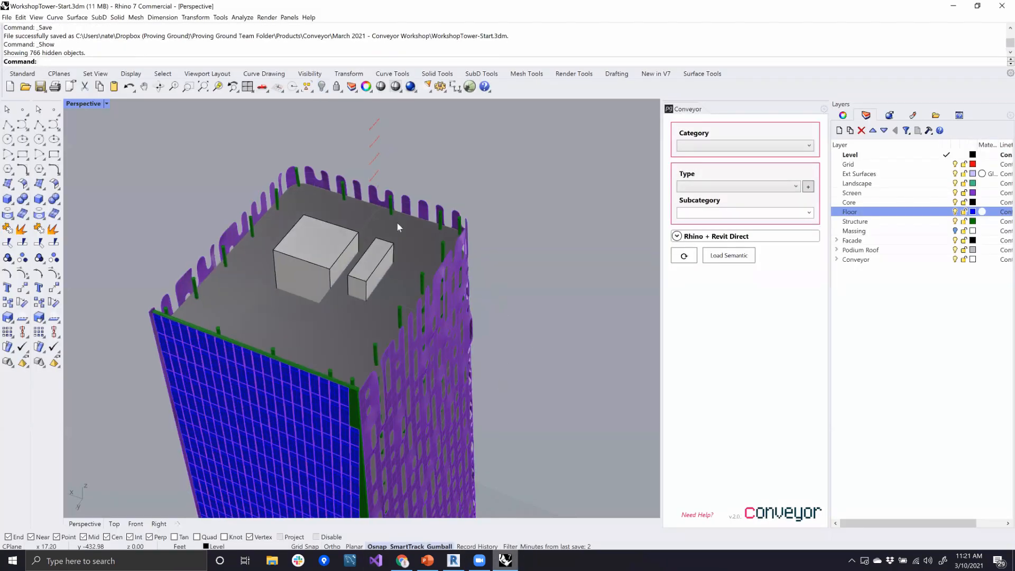
scroll(397, 225, down, 5)
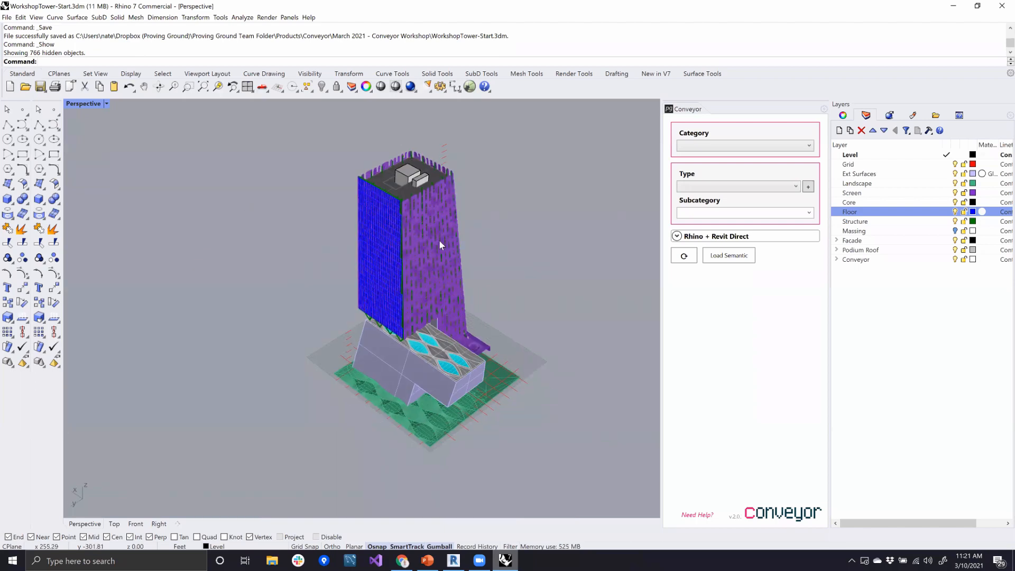
click(1002, 6)
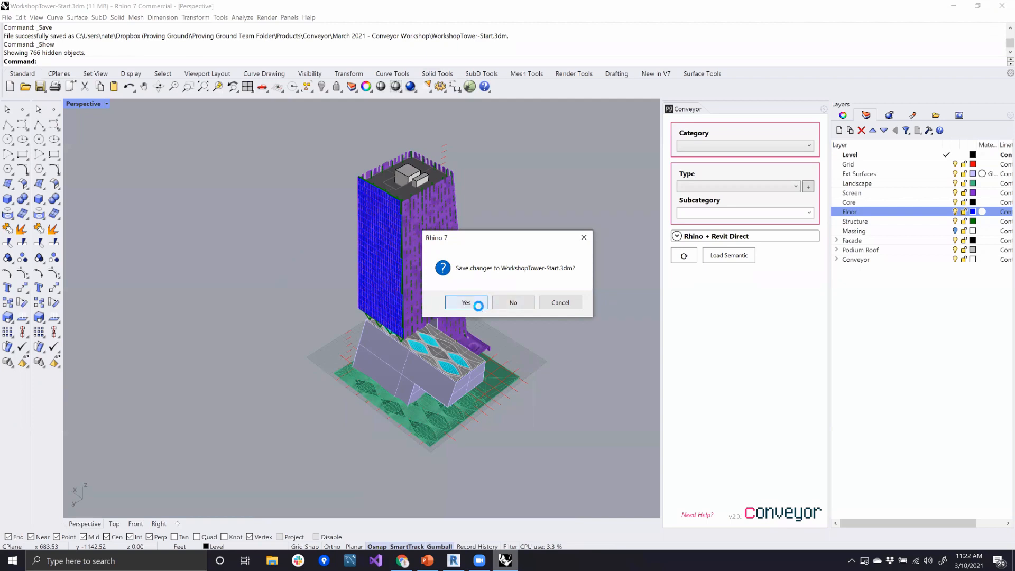
click(478, 303)
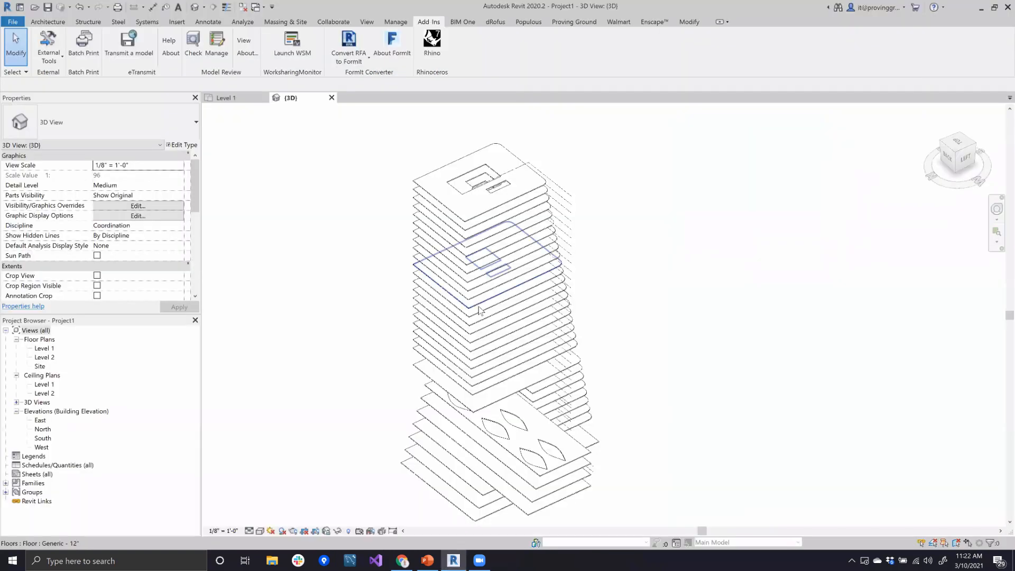
Step: Launch Rhino.Inside from Revit's add-ins and dismiss its update notice
click(433, 40)
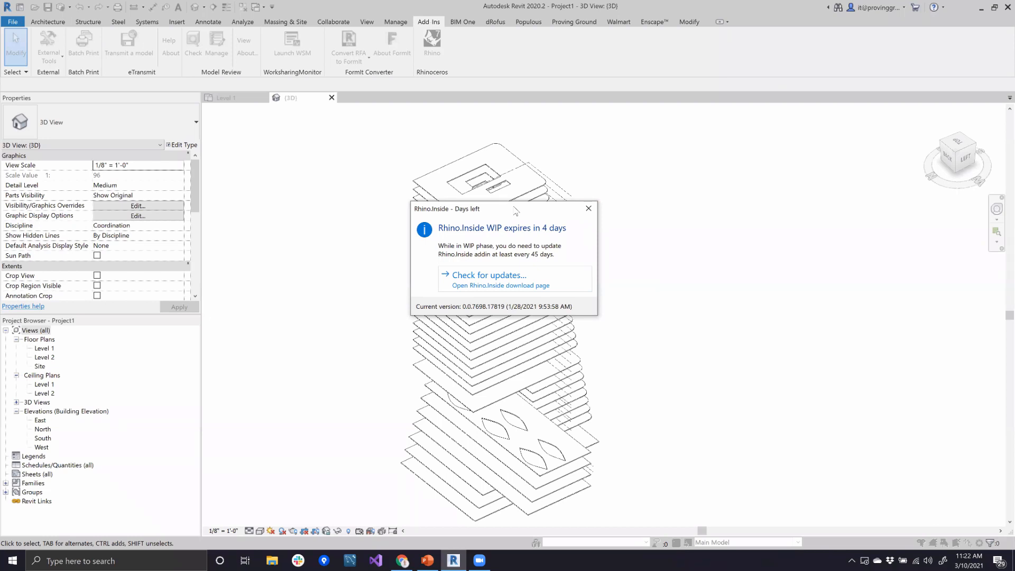
drag(514, 211, 526, 189)
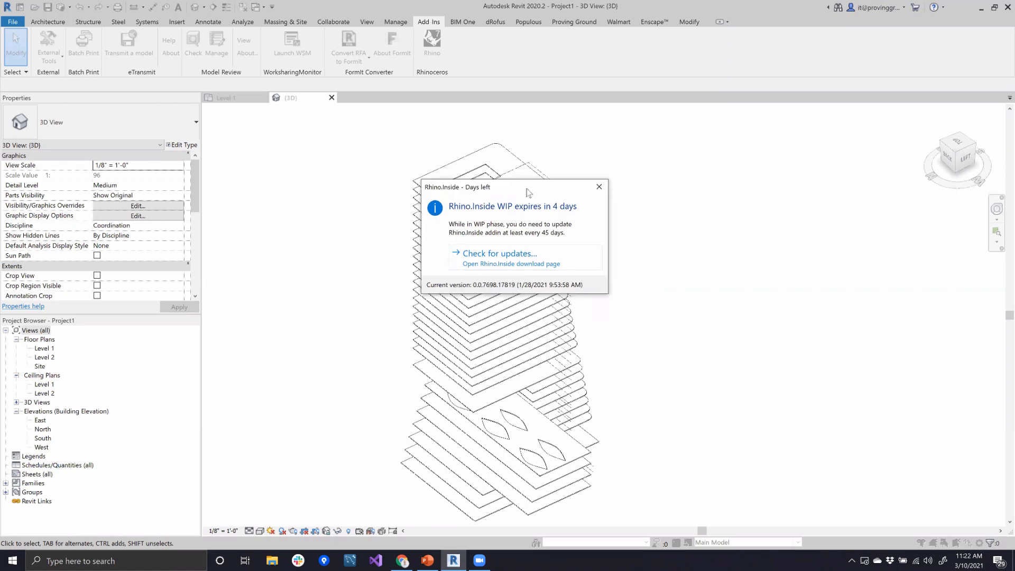
click(600, 188)
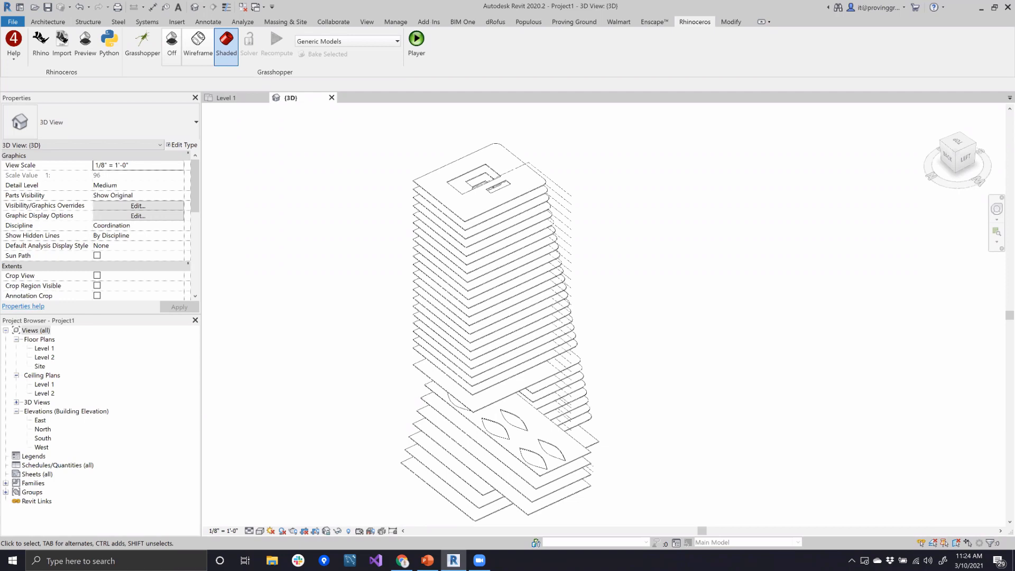
Step: Launch a standalone Rhino 7 session and open WorkshopTower-Start.3dm
click(148, 562)
text(Rhino)
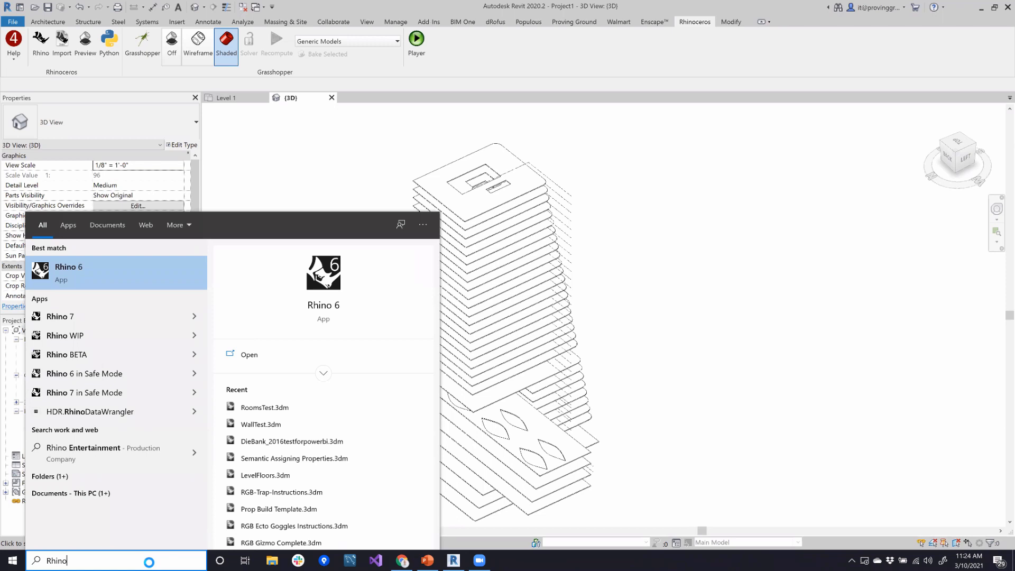
text( 7)
key(Return)
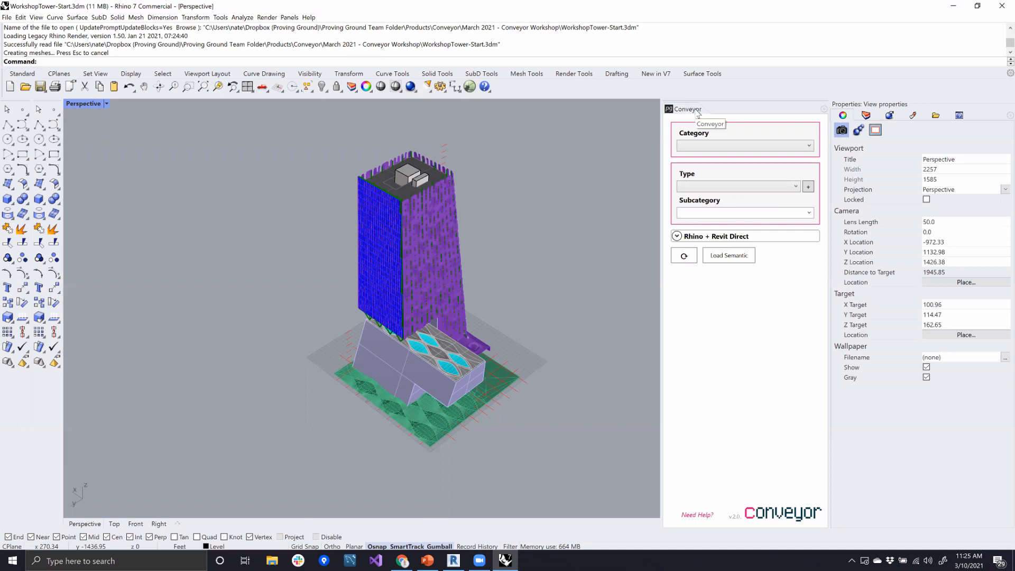
Step: Examine the Conveyor category assigned to the Rhino Level 28-B text and the other categories available for it
right_drag(513, 276, 461, 179)
scroll(402, 186, up, 5)
scroll(395, 187, up, 5)
click(394, 188)
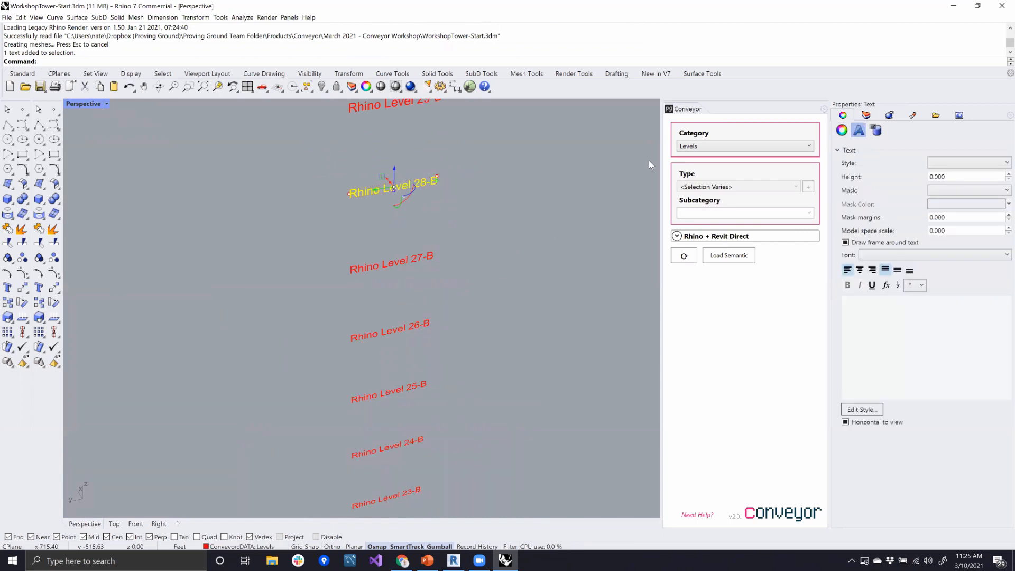
click(687, 148)
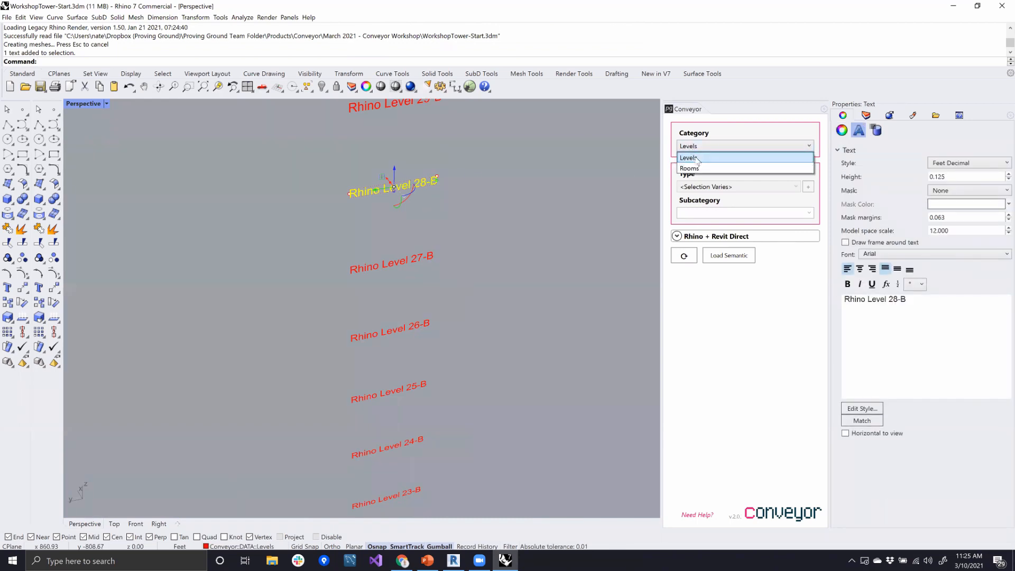
click(581, 151)
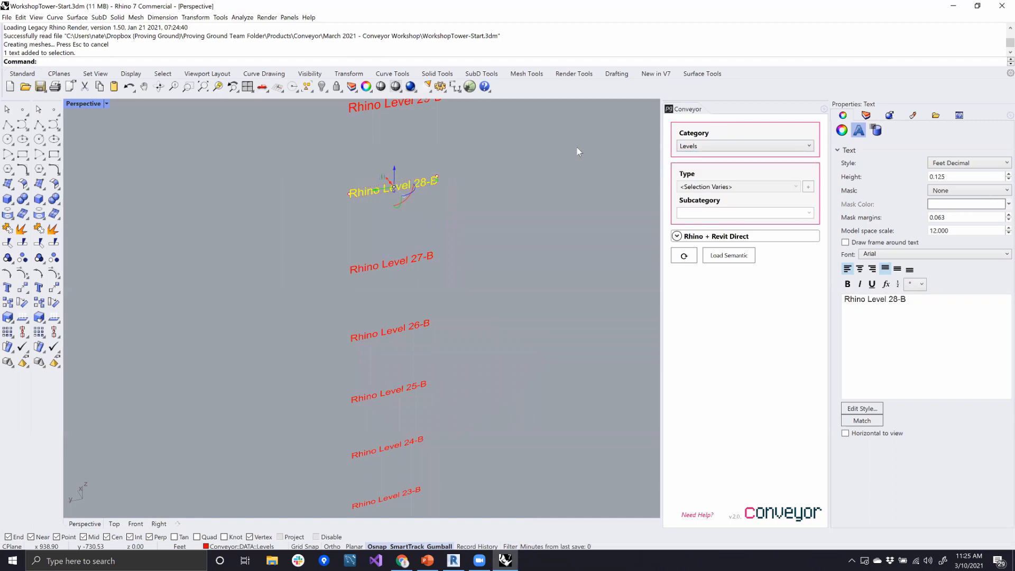
click(406, 185)
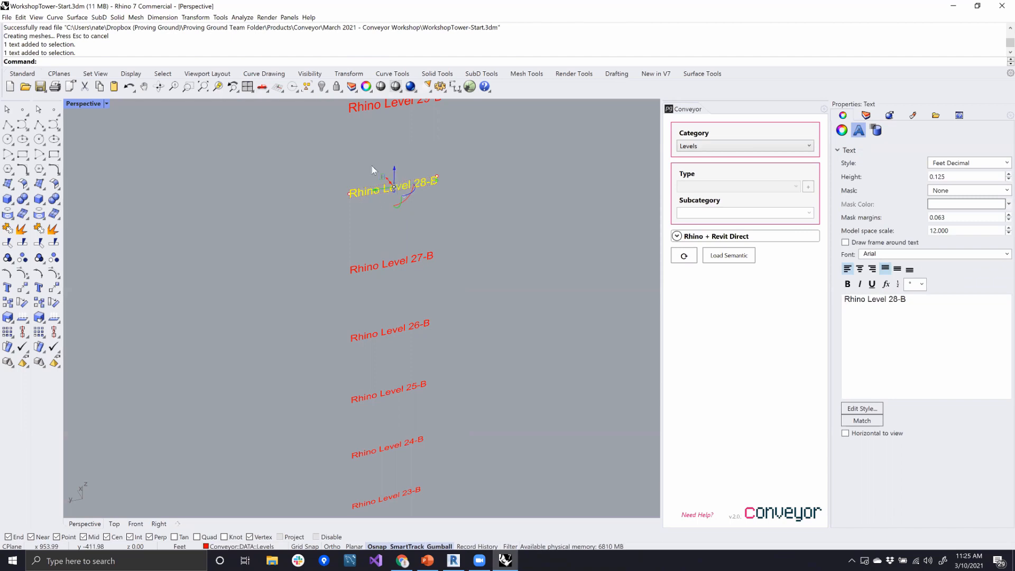
click(487, 211)
Step: Inspect the Conveyor category and type assigned to the floor surface at the top of the tower
scroll(487, 211, down, 2)
right_drag(487, 211, 353, 195)
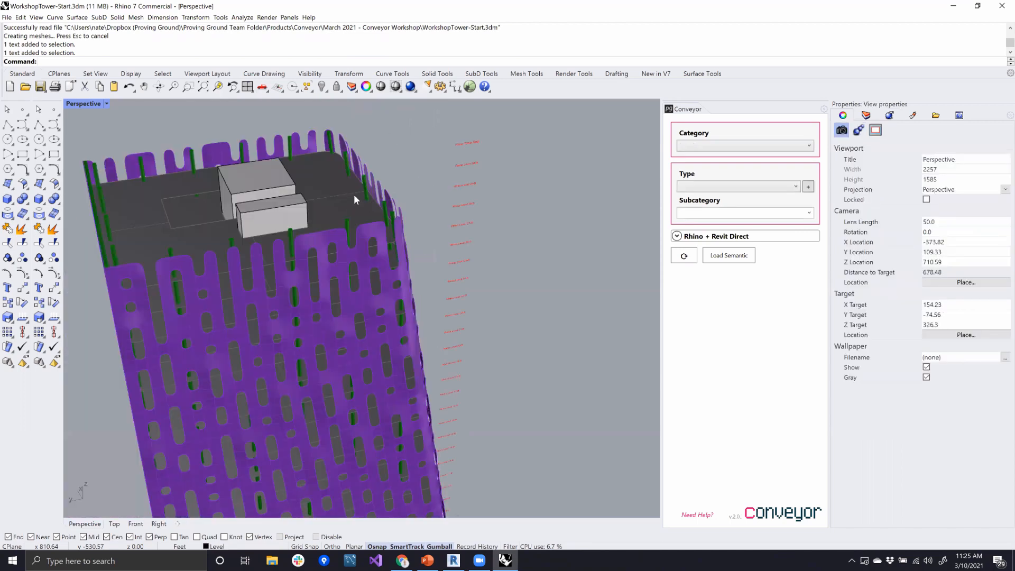
click(354, 194)
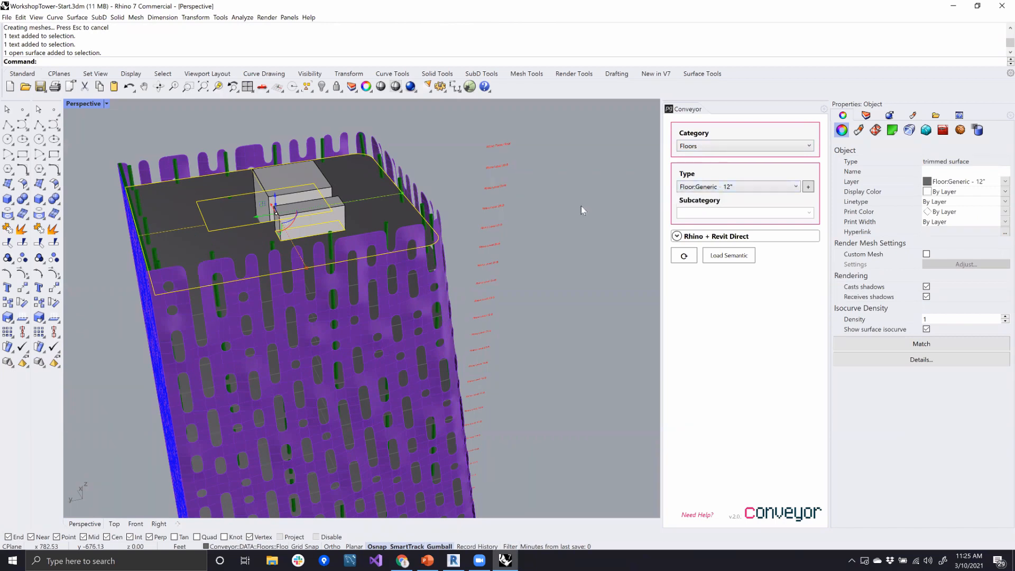
key(Escape)
right_drag(294, 255, 529, 277)
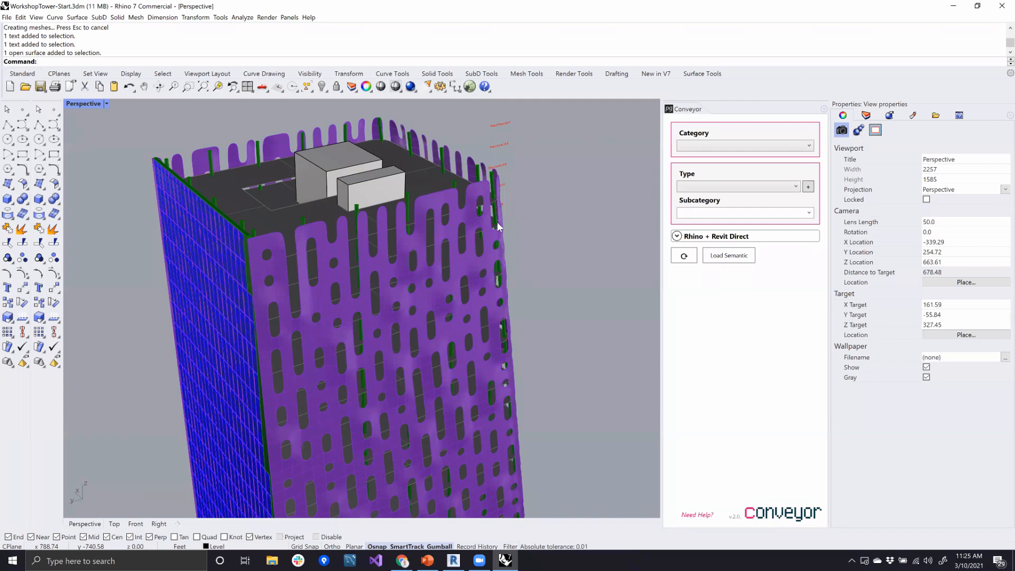
Step: Switch to Revit and change the tower's top floor to the 3" LW Concrete on 2" Metal Deck type
click(954, 8)
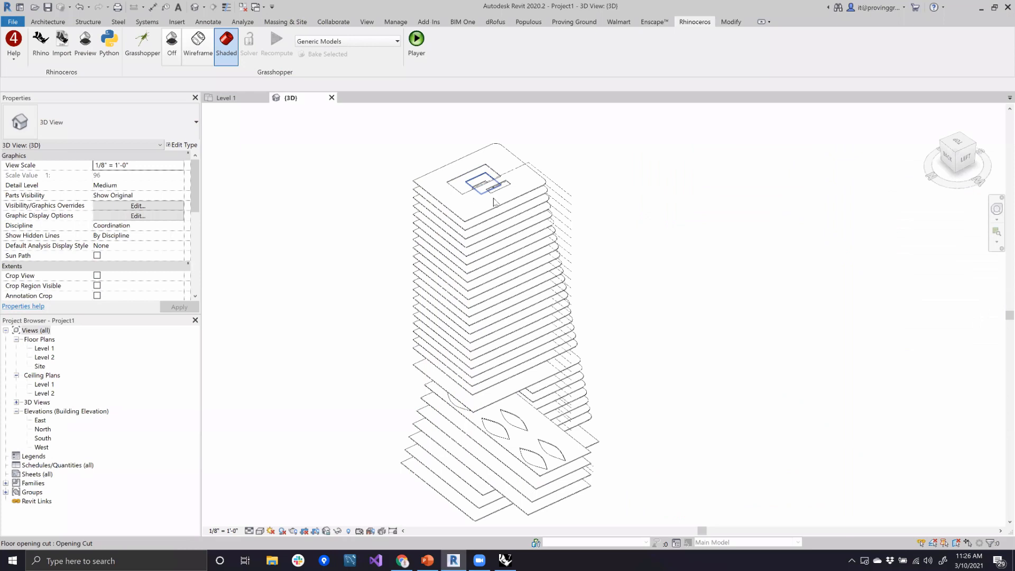
click(488, 214)
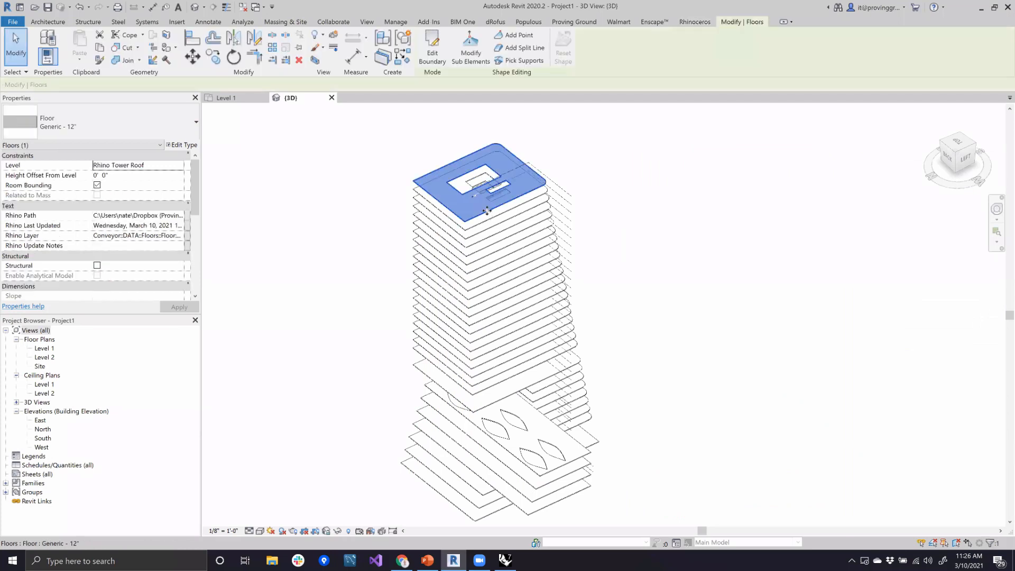
scroll(486, 217, up, 3)
scroll(429, 227, up, 4)
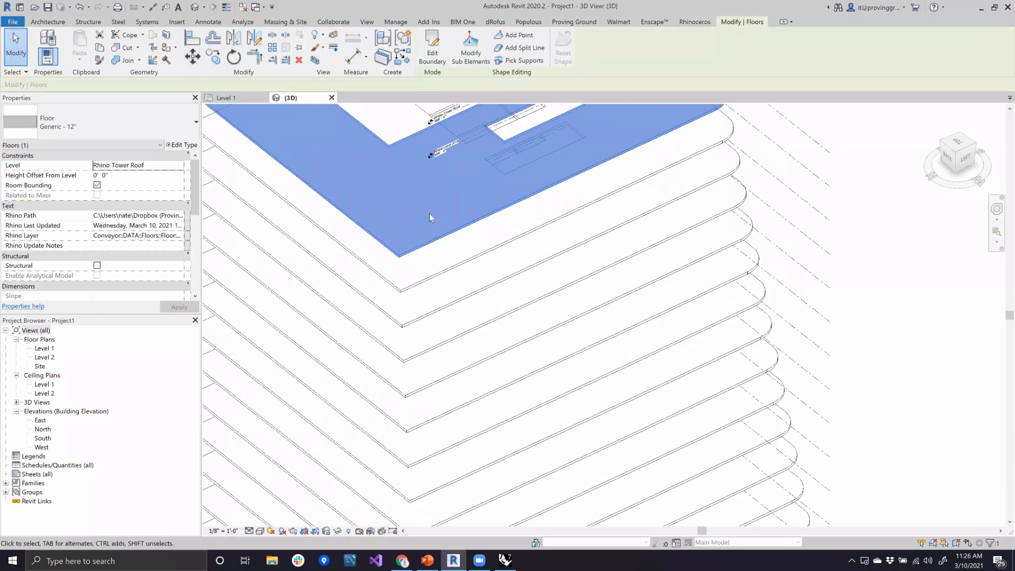
scroll(463, 221, up, 1)
middle_drag(465, 221, 558, 319)
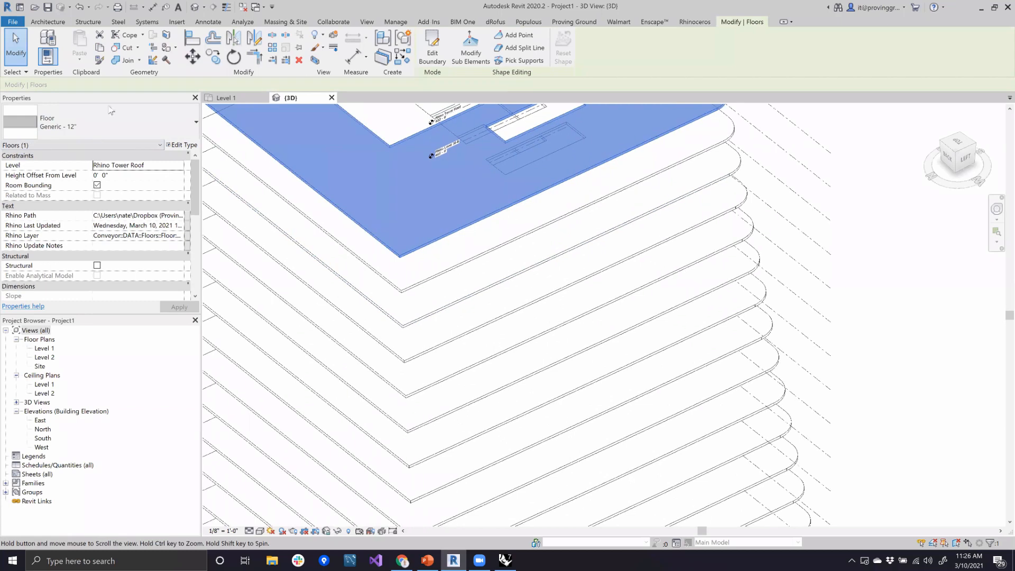
click(118, 126)
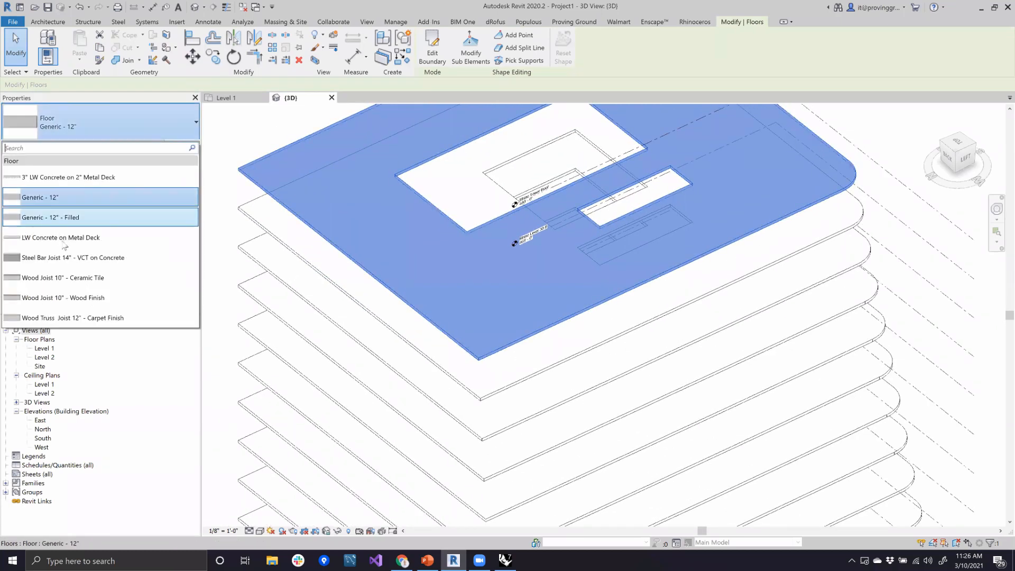
click(73, 180)
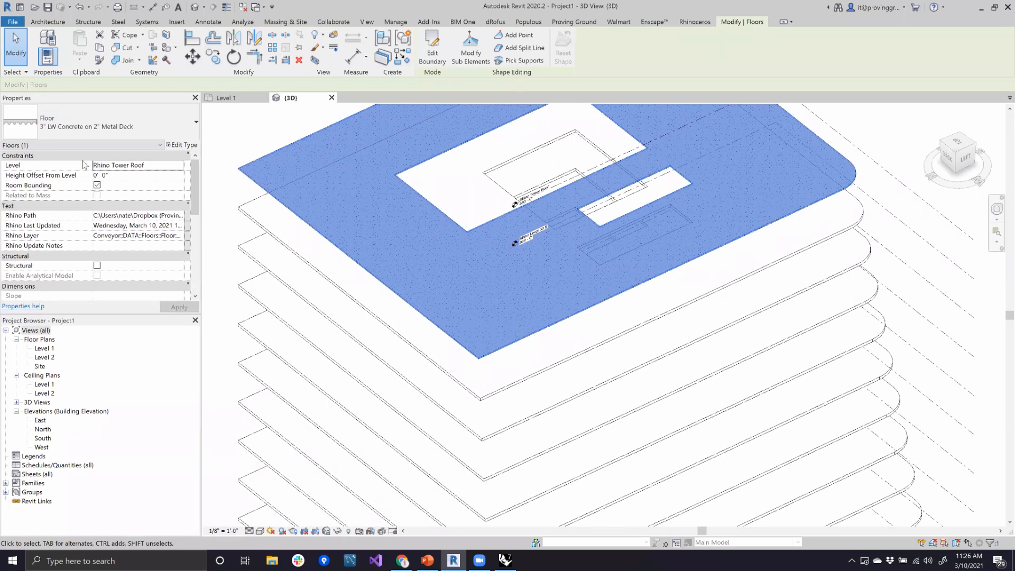
Step: Set the top floor's type back to Generic - 12" and deselect it
click(95, 127)
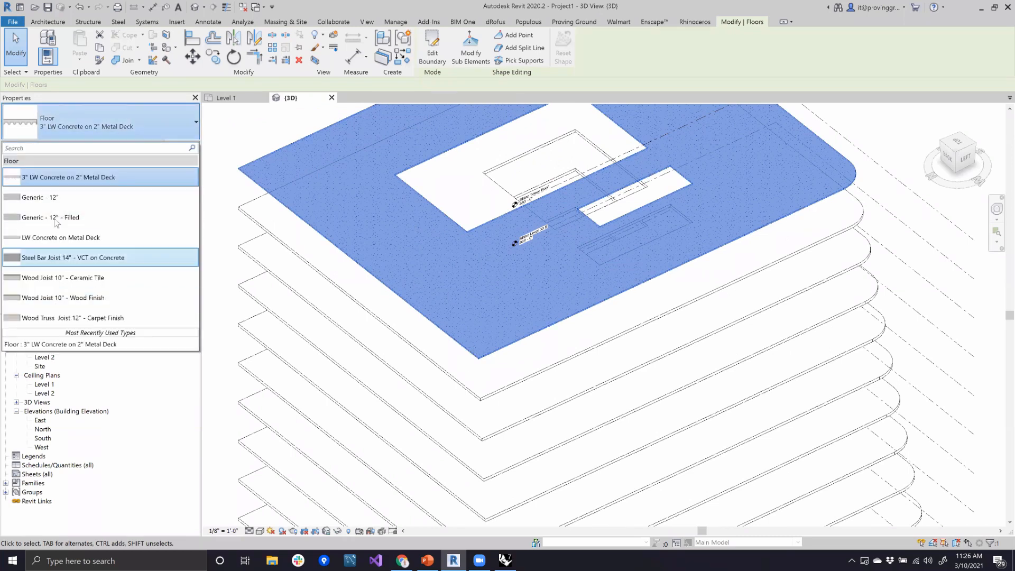
click(59, 199)
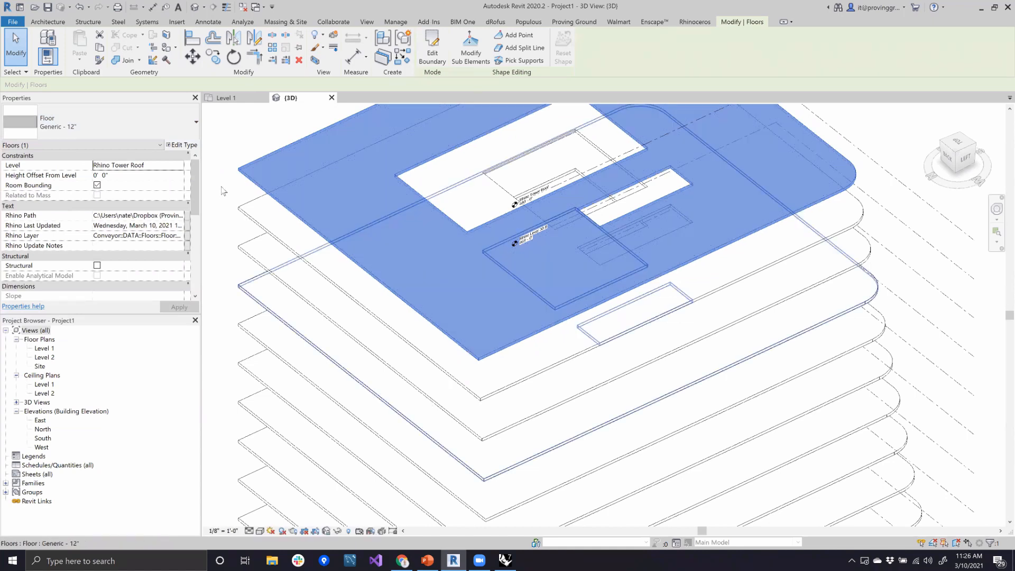
click(391, 272)
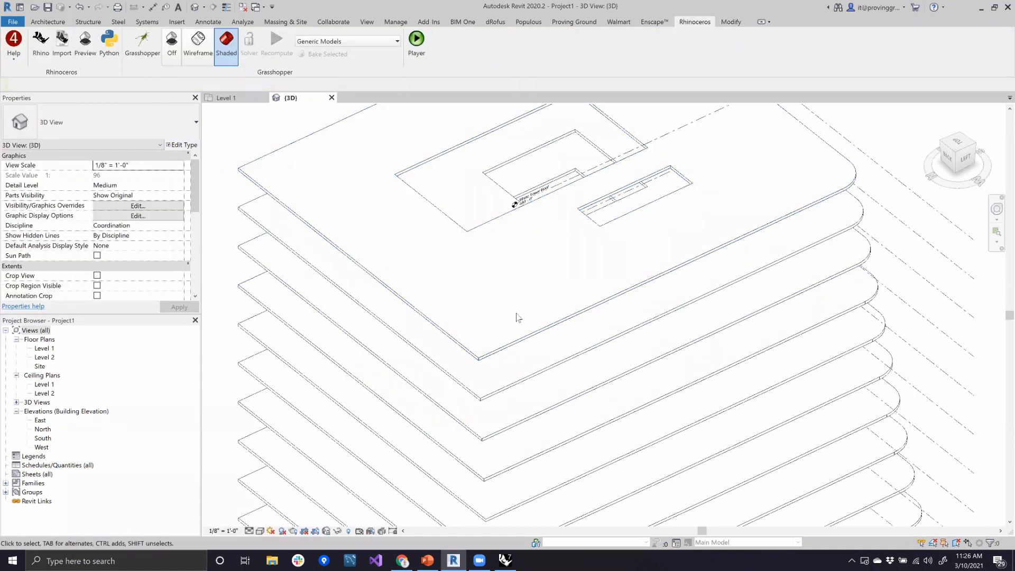
scroll(521, 318, down, 3)
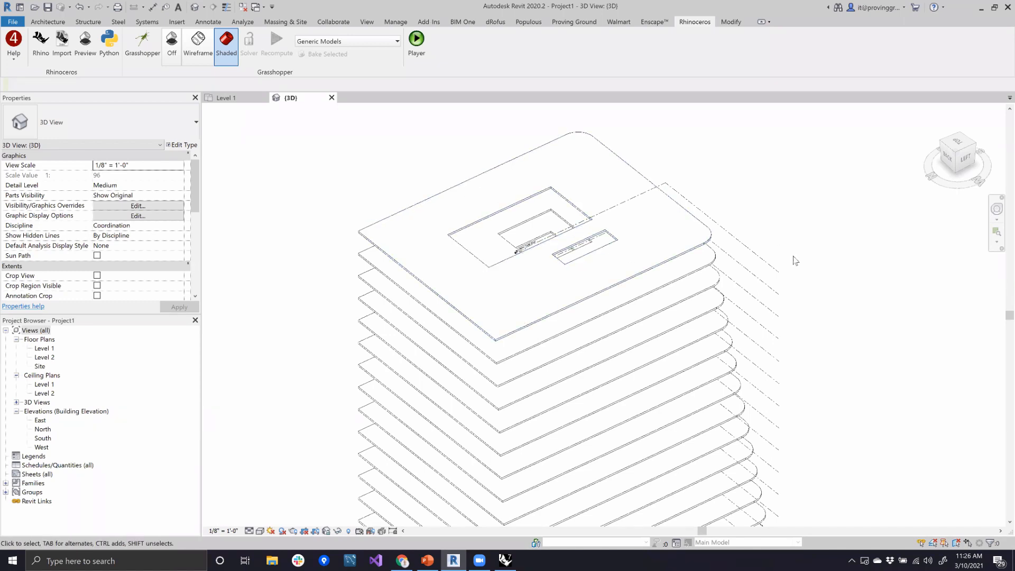
scroll(816, 301, down, 2)
middle_drag(815, 301, 741, 246)
scroll(740, 246, down, 2)
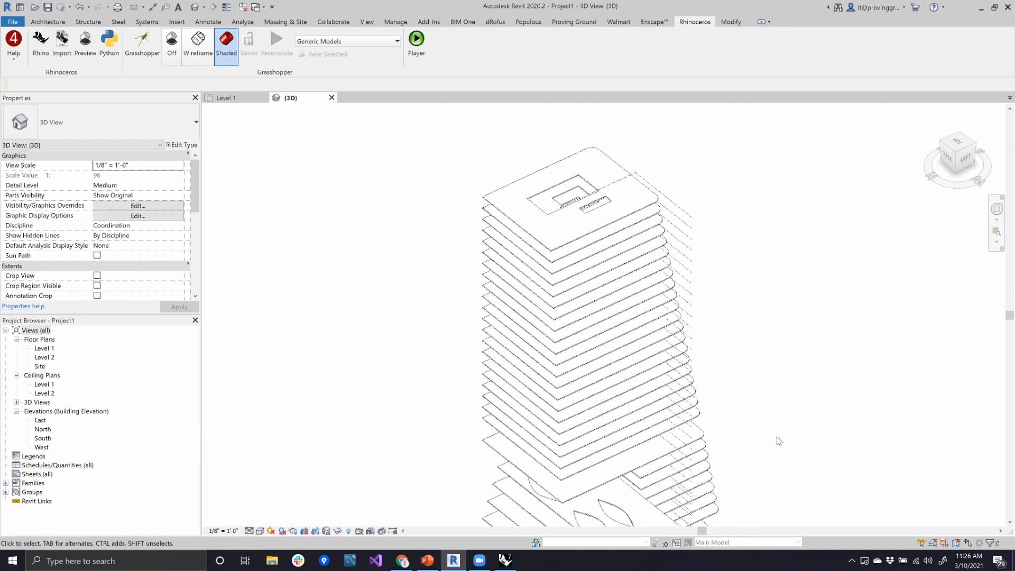
middle_drag(725, 382, 689, 372)
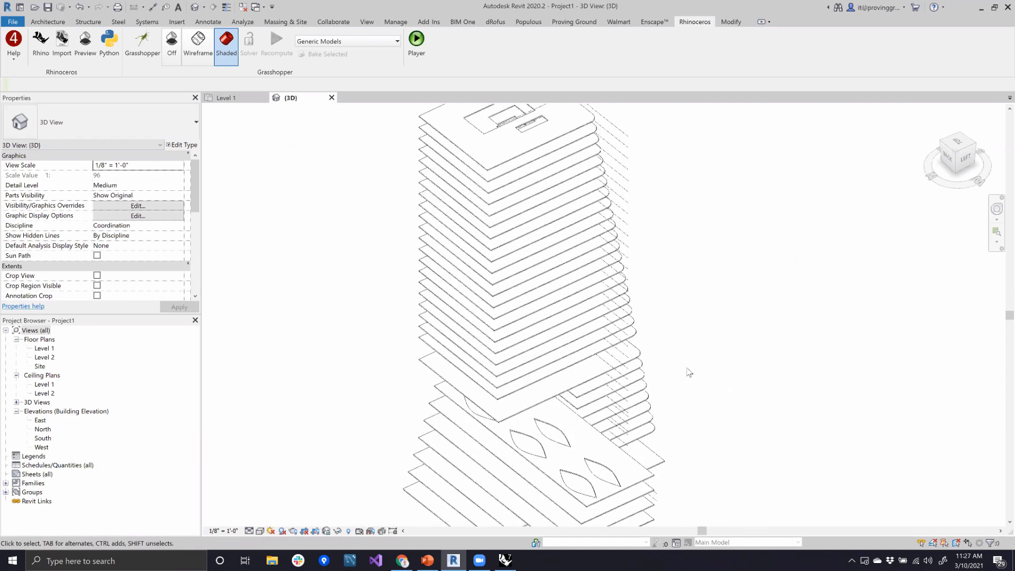
scroll(689, 372, down, 2)
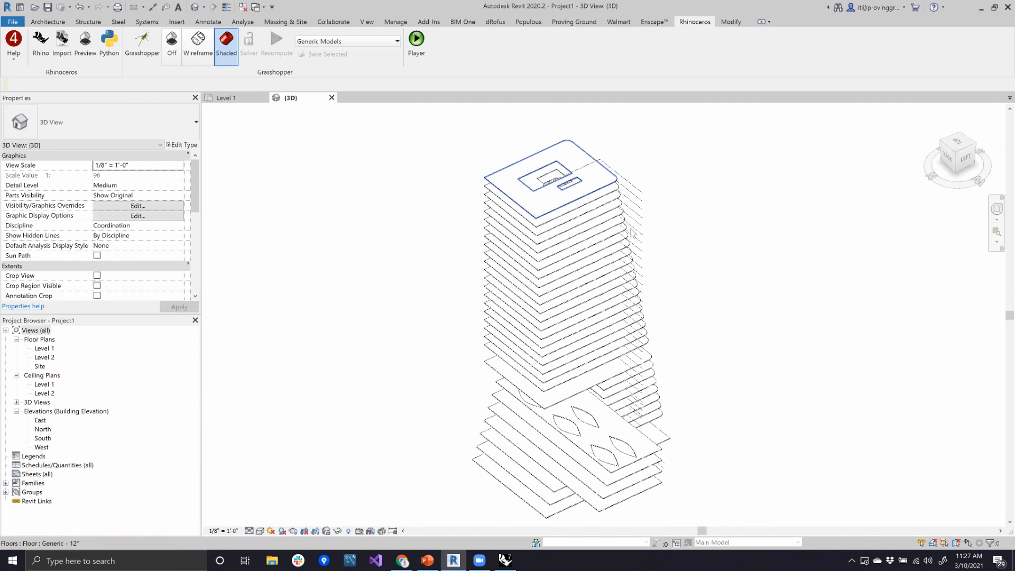
middle_drag(449, 255, 413, 233)
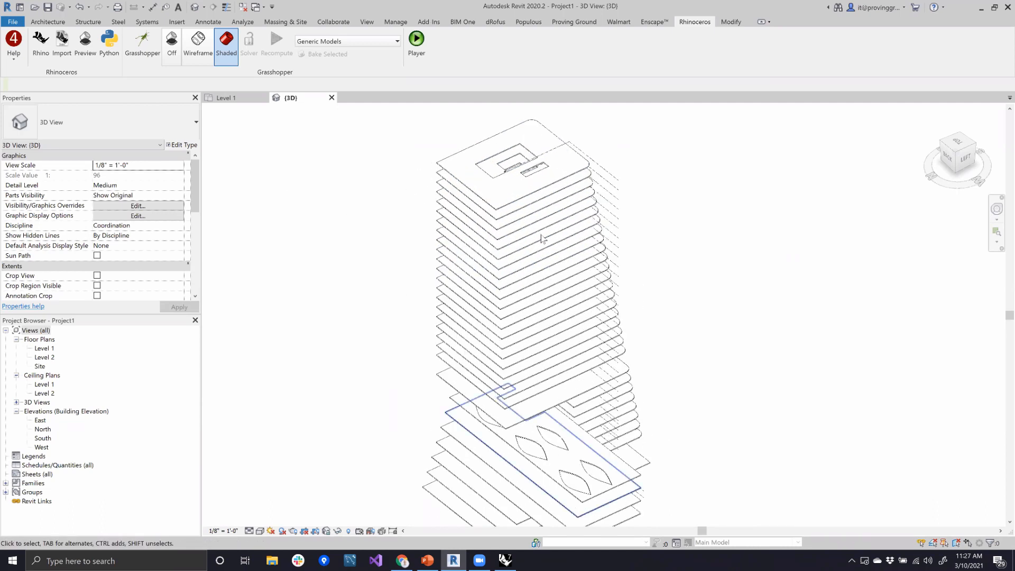
Step: Switch to the standalone Rhino 7 session and close it without saving the changes to WorkshopTower-Start.3dm
click(42, 42)
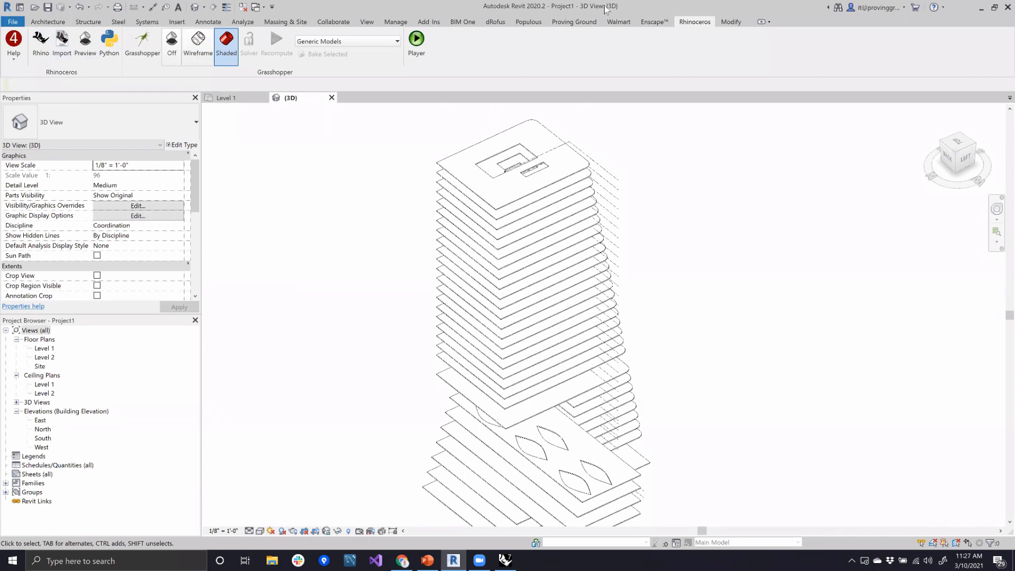
click(429, 22)
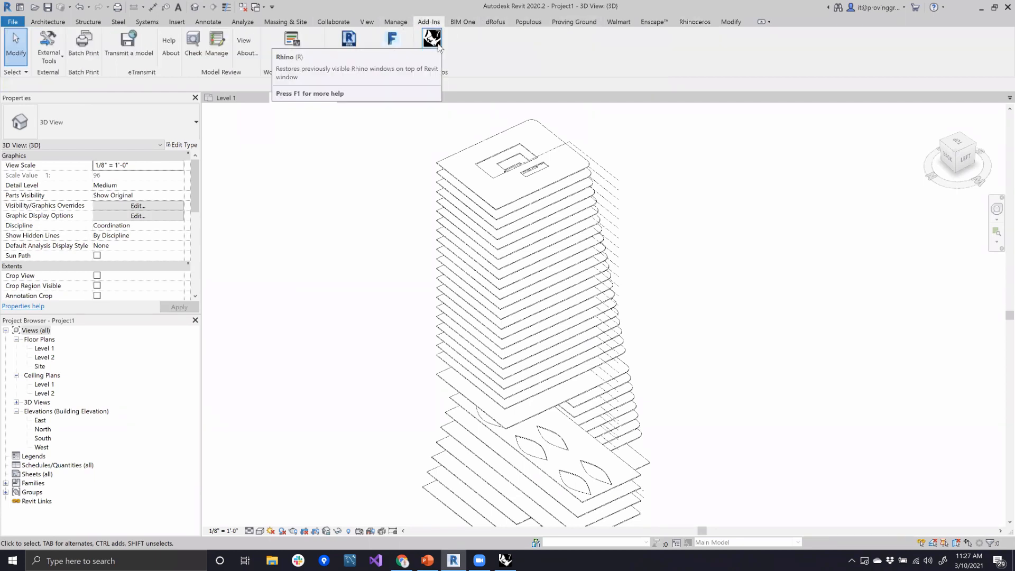
click(512, 555)
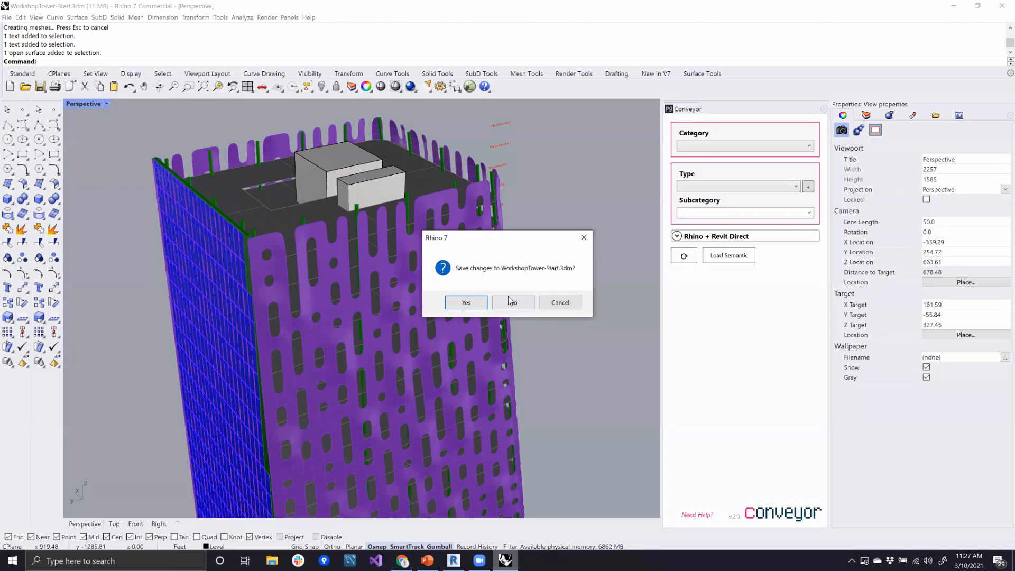
click(513, 304)
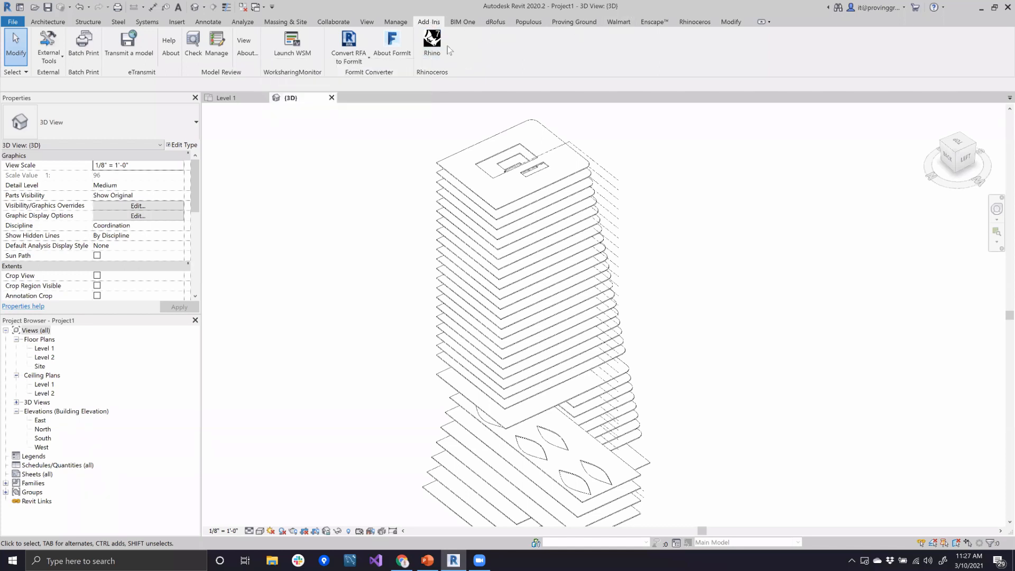
Step: Open the Rhino.Inside Rhino window from Revit and size it to sit over one side of the 3D view
click(706, 22)
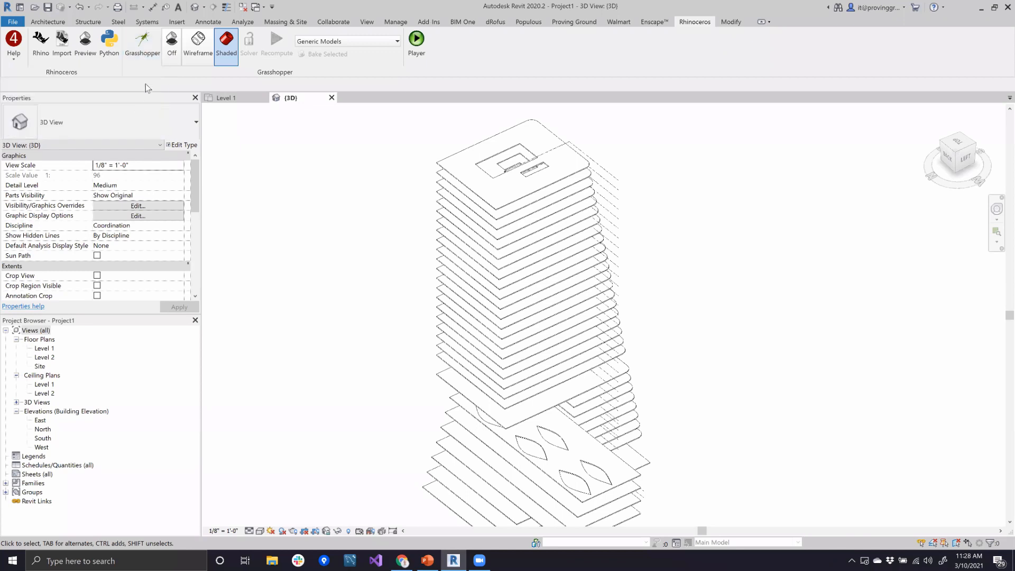
click(40, 44)
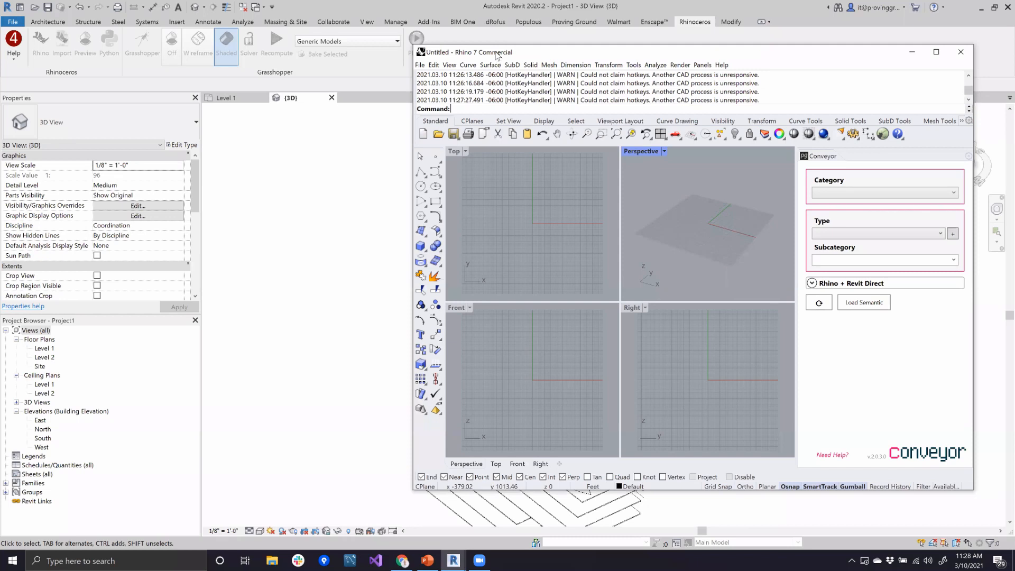
drag(516, 57, 530, 61)
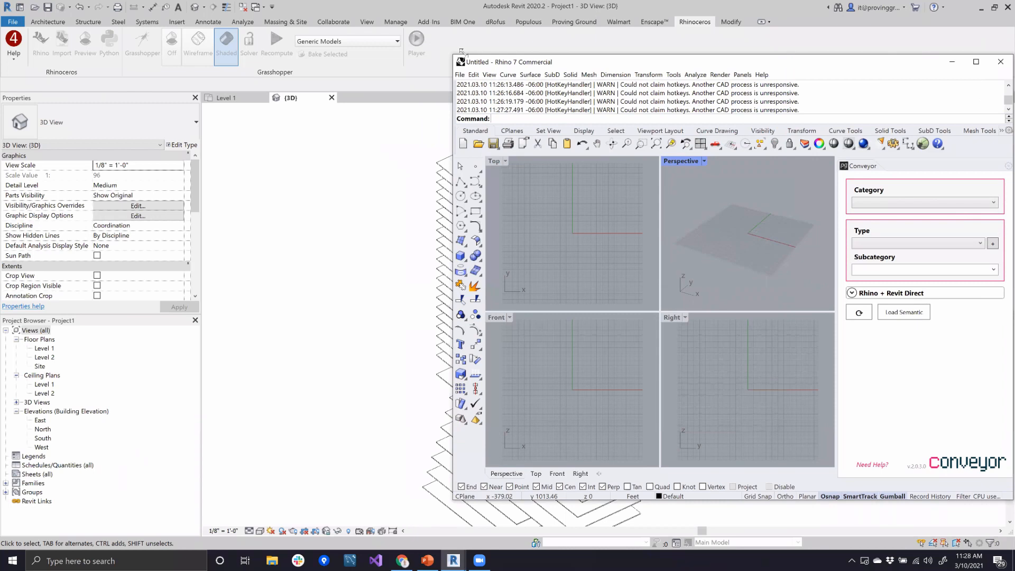
drag(454, 57, 498, 71)
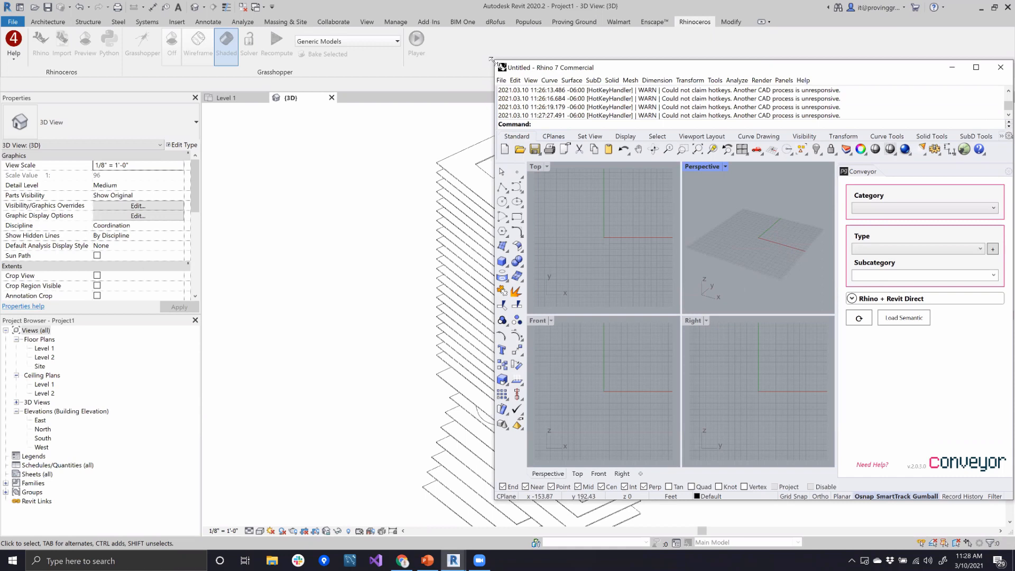
drag(490, 60, 426, 79)
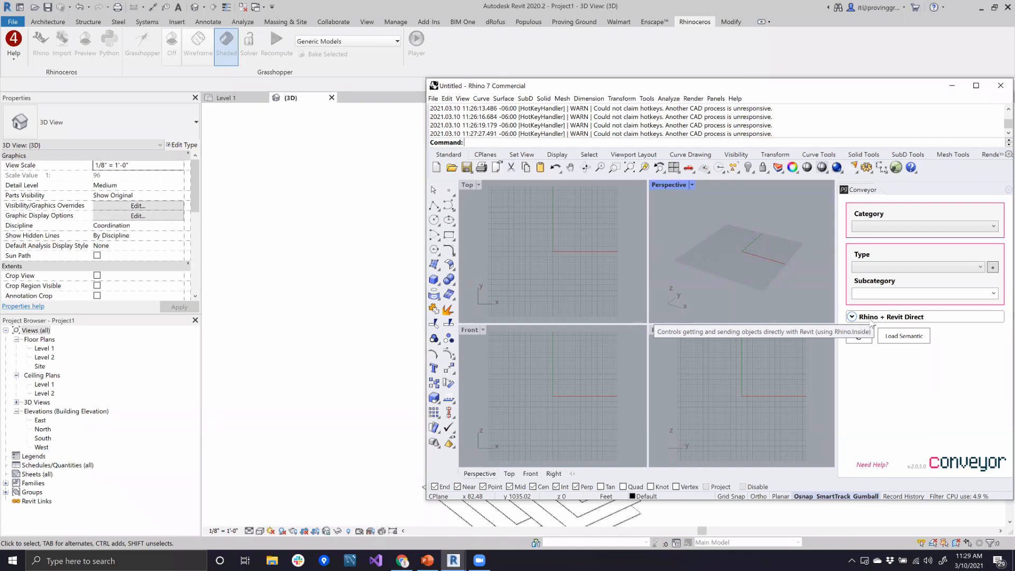
Step: Open WorkshopTower-Start.3dm from the March 2021 - Conveyor Workshop folder in the Rhino.Inside window
click(434, 100)
click(444, 124)
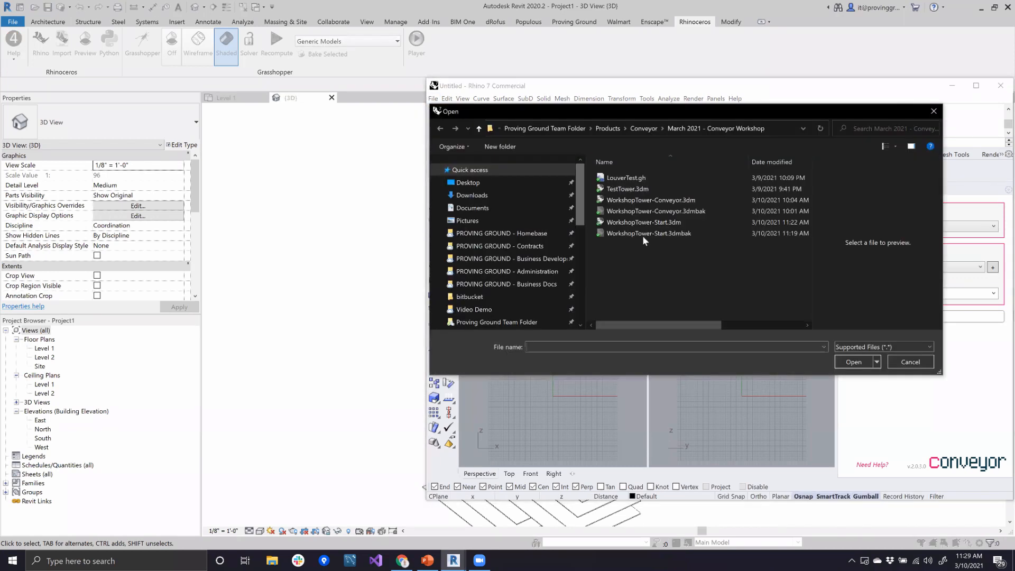
click(673, 223)
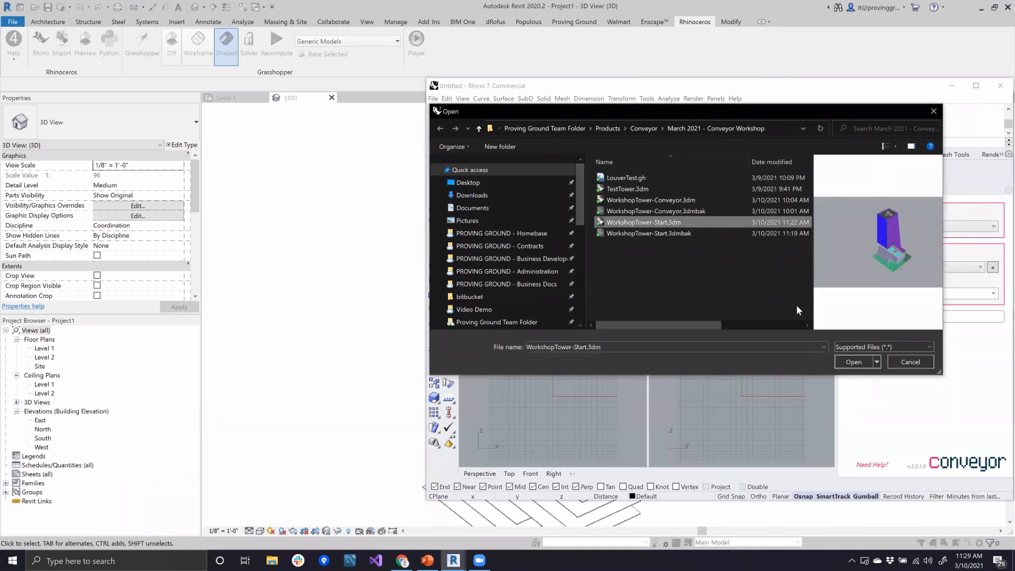
click(854, 363)
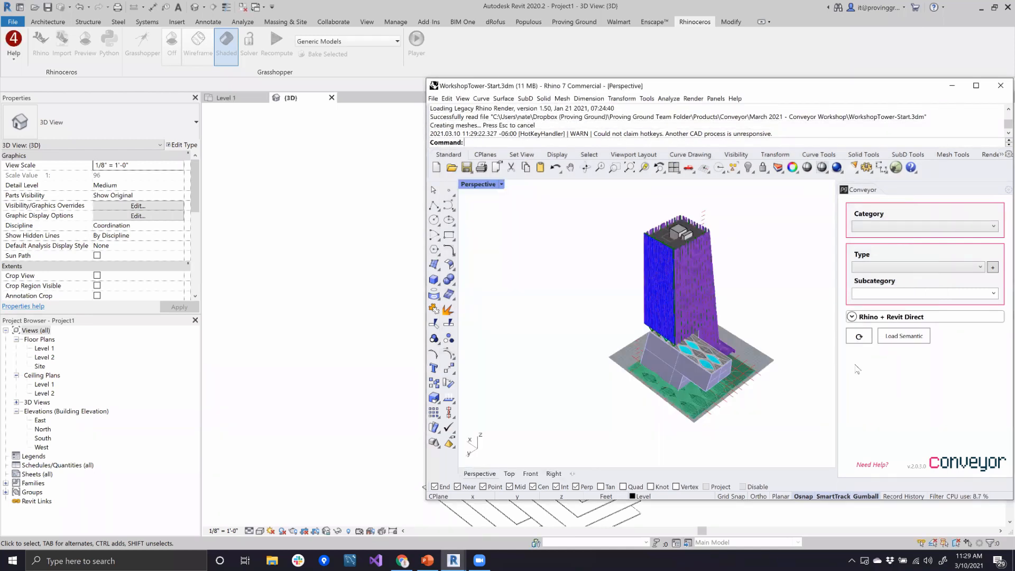
Step: Tile the Revit and Rhino windows side by side, with the 3D view framed on the full stack of tower floors
right_drag(582, 364, 588, 348)
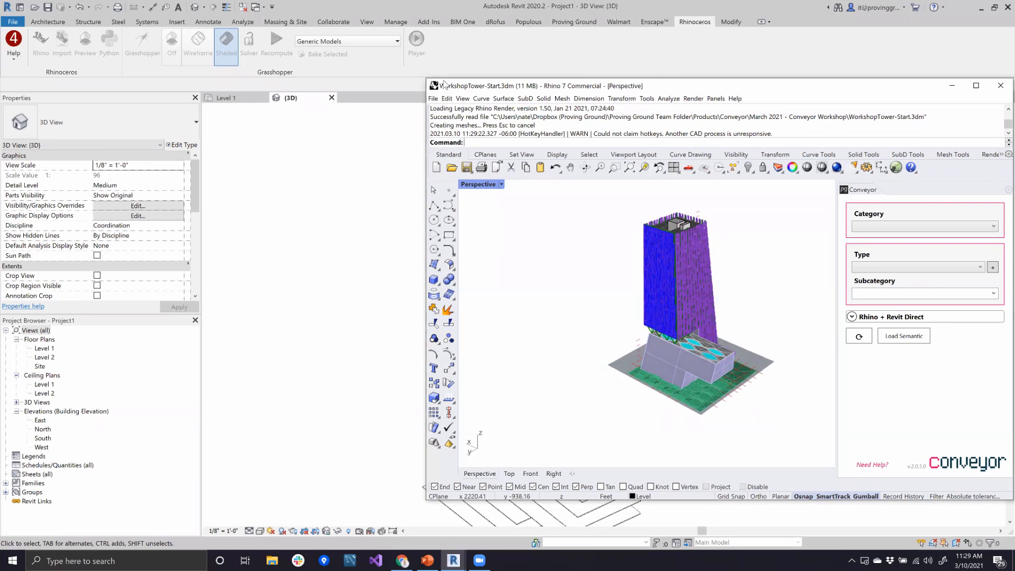
middle_drag(442, 273, 339, 292)
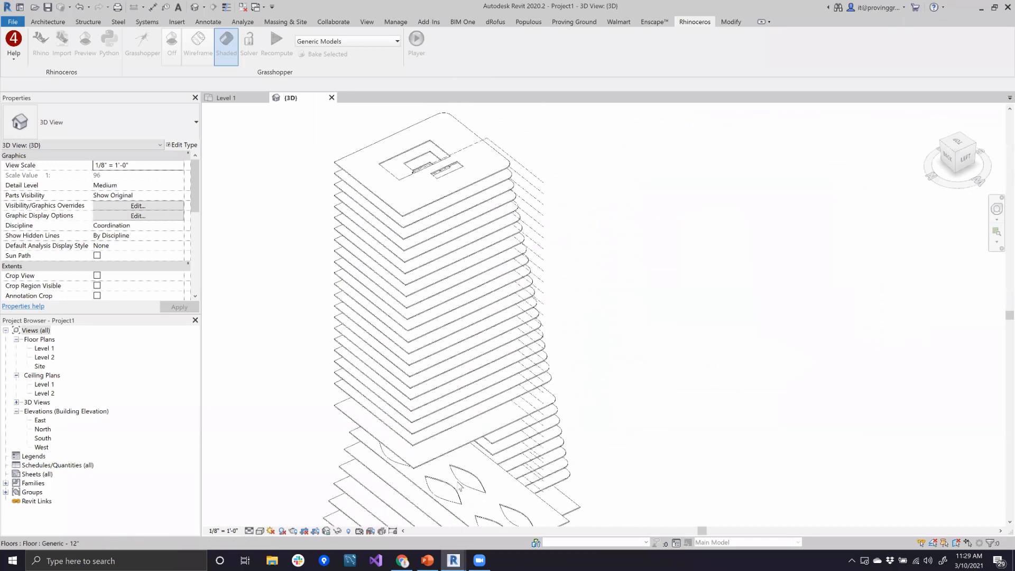
double_click(642, 5)
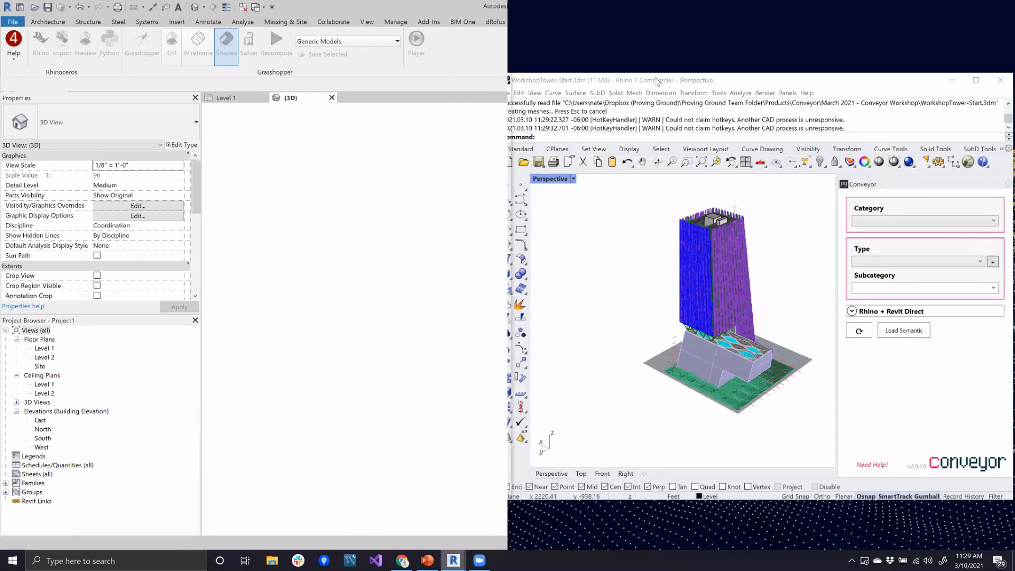
click(660, 83)
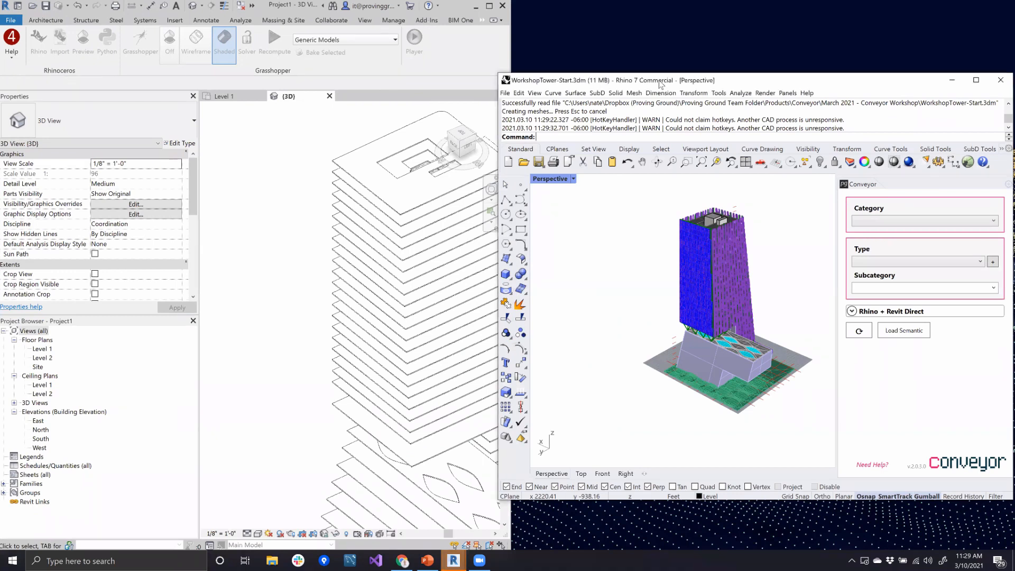
key(super+Right)
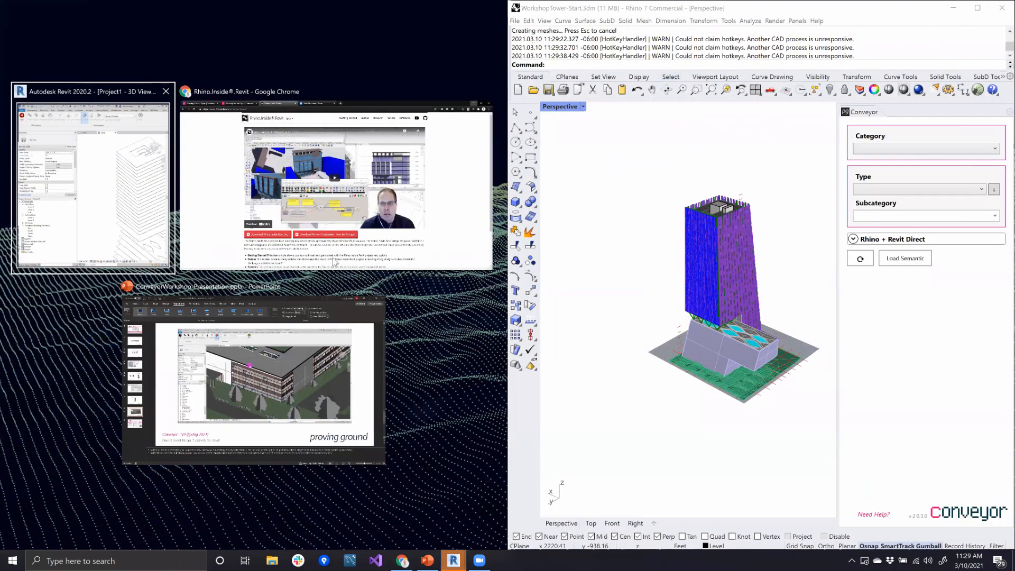
click(136, 168)
middle_drag(361, 307, 290, 285)
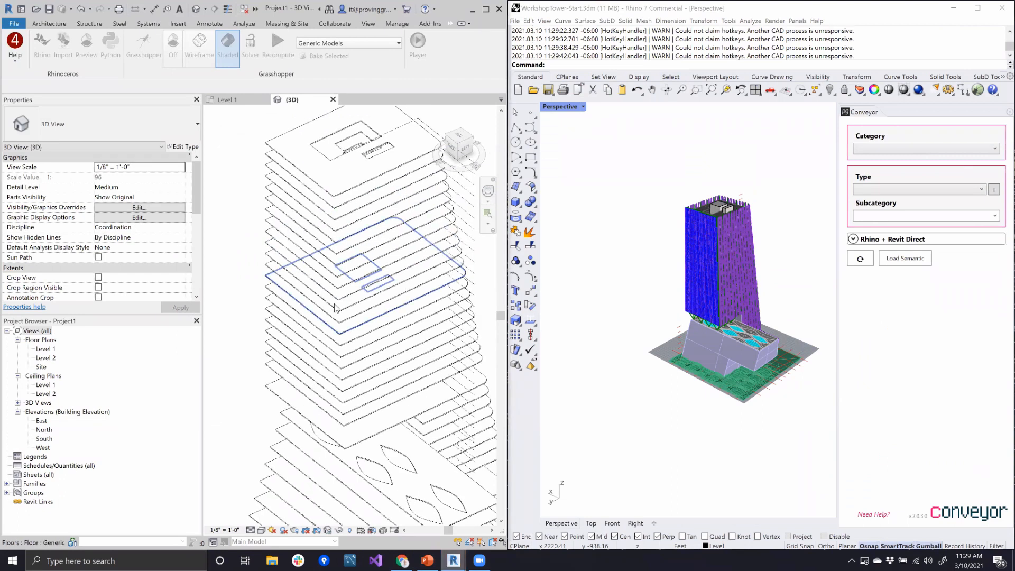
scroll(334, 308, down, 3)
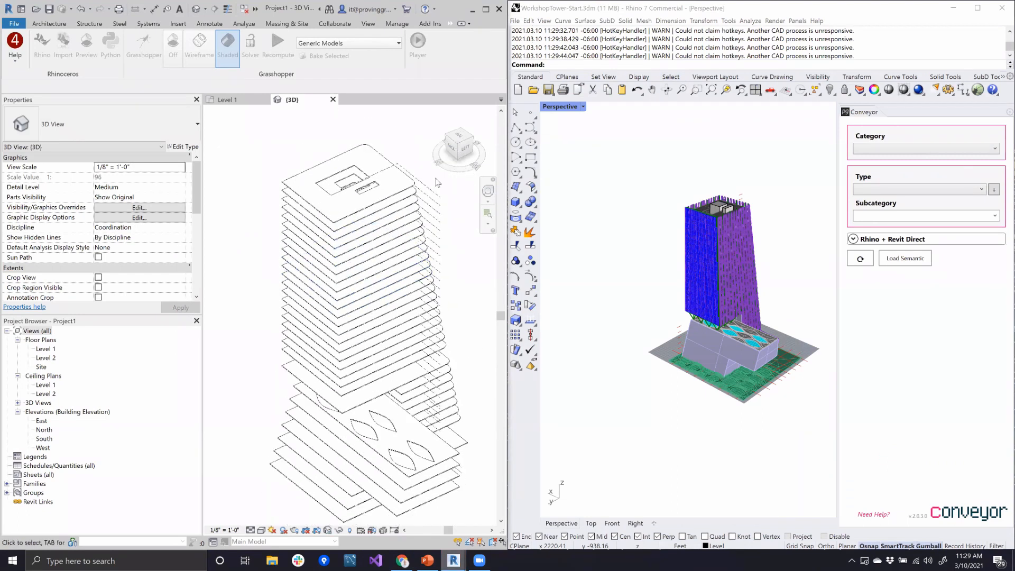
scroll(739, 297, up, 2)
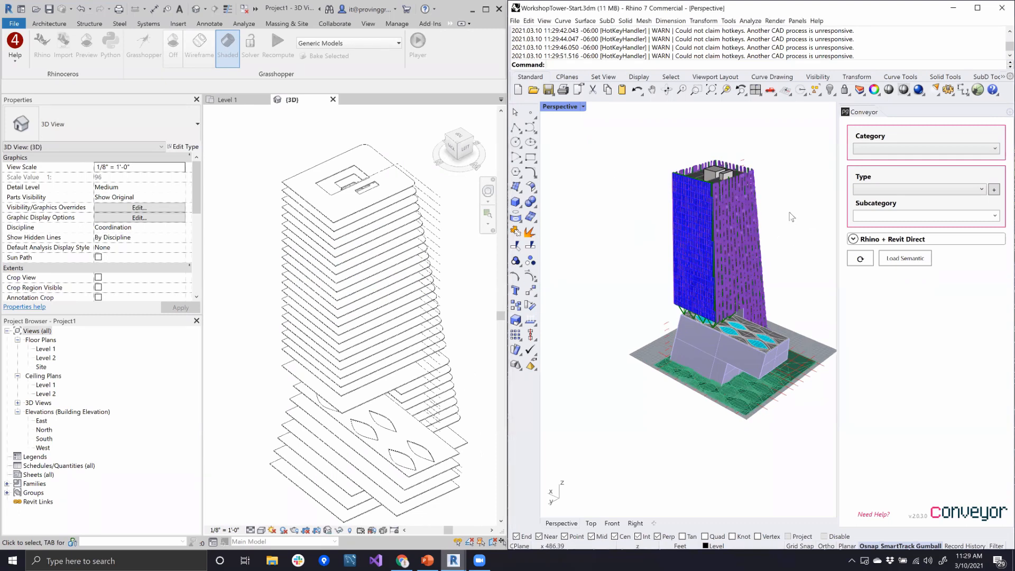
Step: In Rhino, move one edge of the larger core opening in the top floor surface inward by about 26.5 ft
right_drag(780, 226, 756, 254)
scroll(726, 194, up, 2)
scroll(678, 216, up, 1)
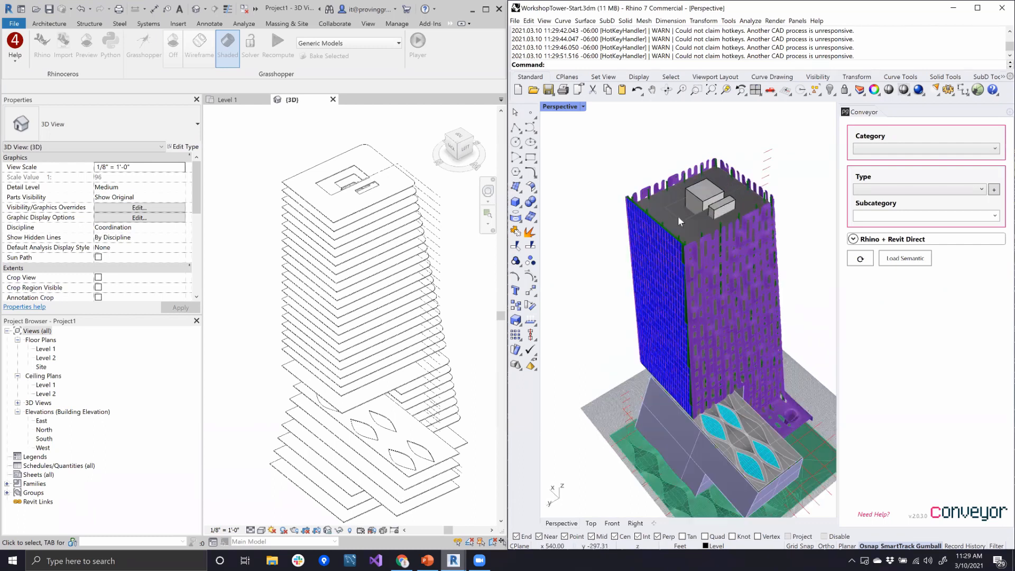
scroll(645, 232, up, 3)
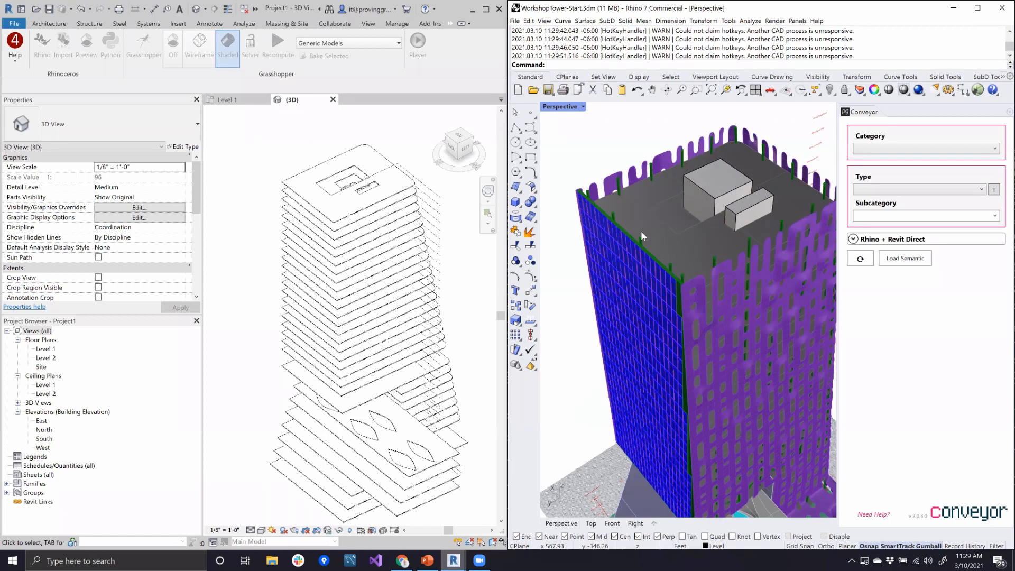
click(675, 252)
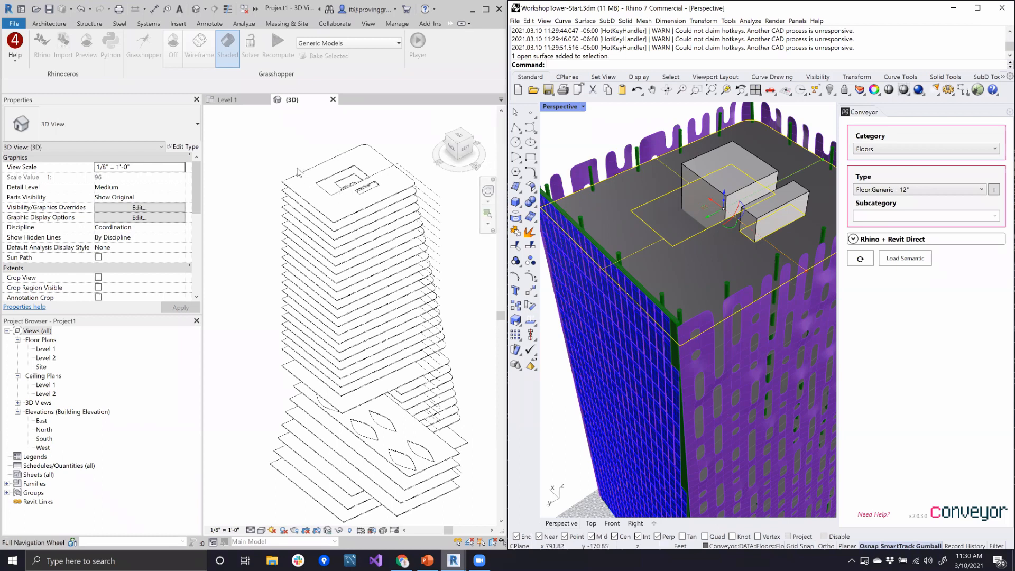
click(601, 143)
text(Move)
key(Return)
click(672, 248)
key(Return)
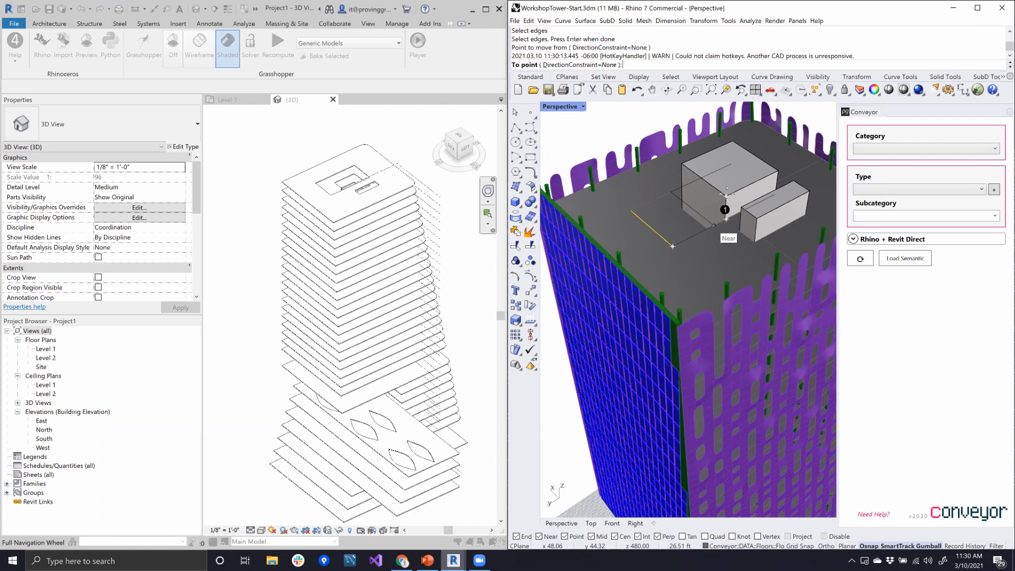
click(714, 225)
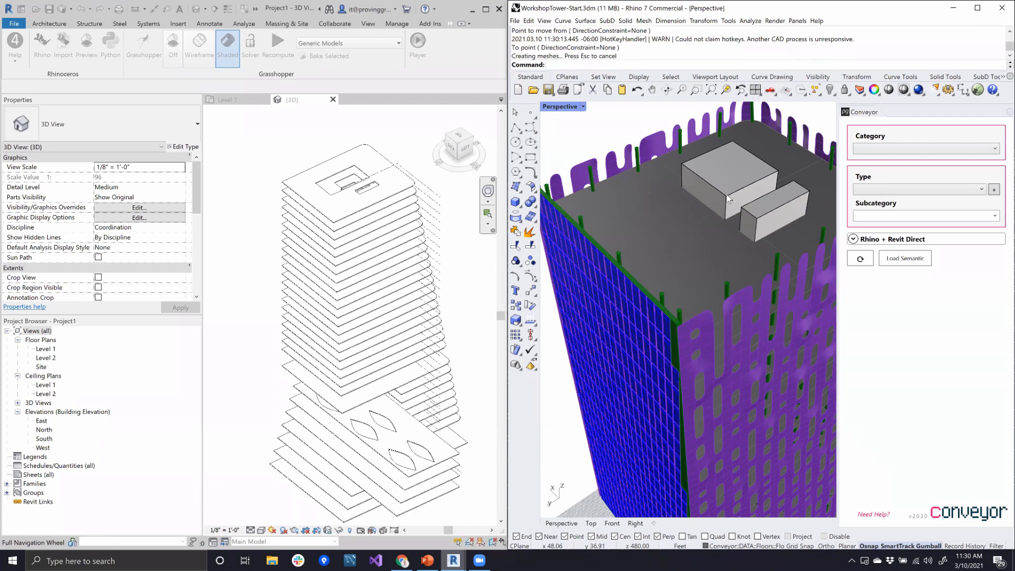
Step: Send the edited top floor surface directly to Revit with Conveyor, check its opening in the 3D view, and deselect it
click(690, 244)
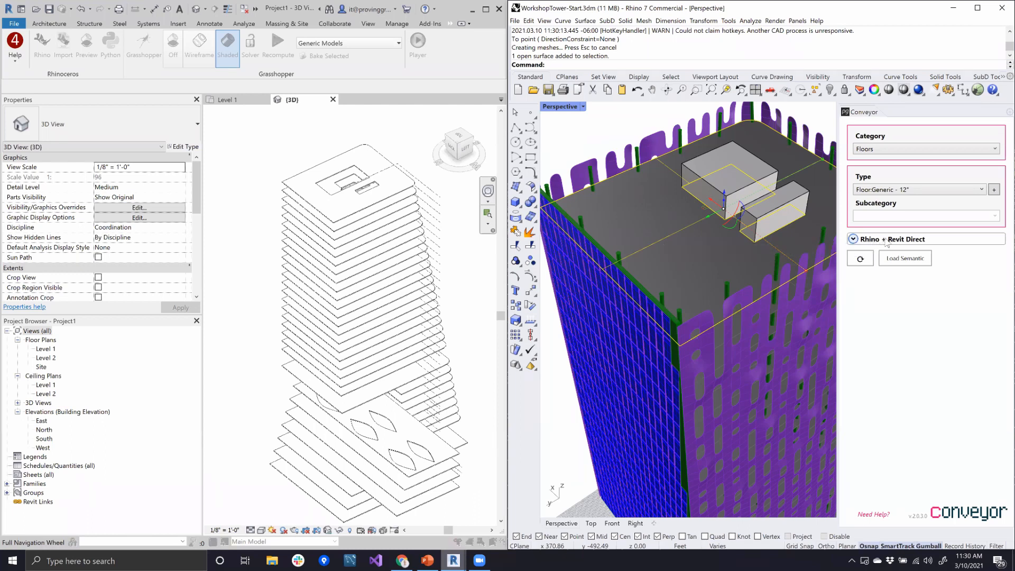
click(887, 241)
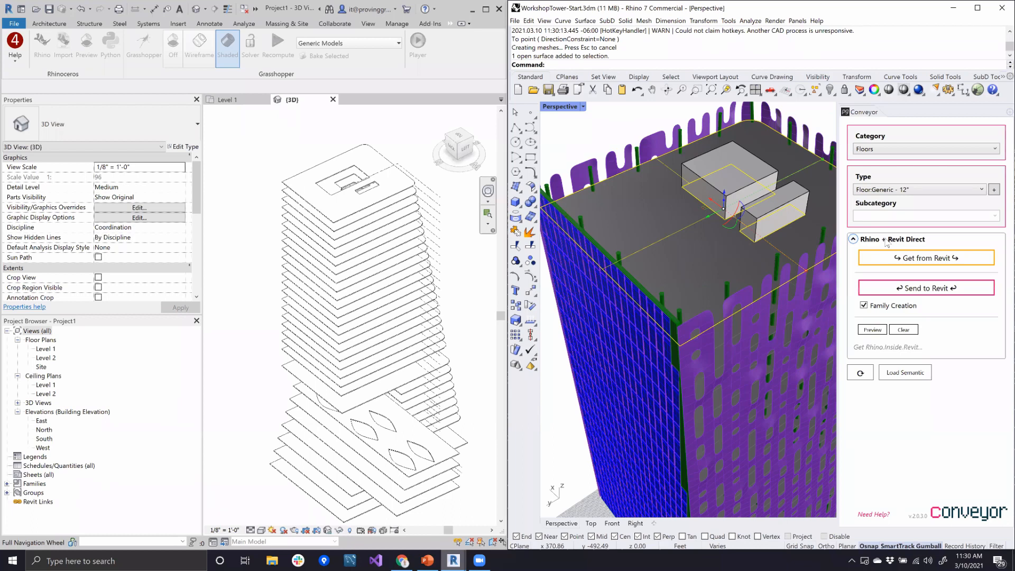
click(913, 288)
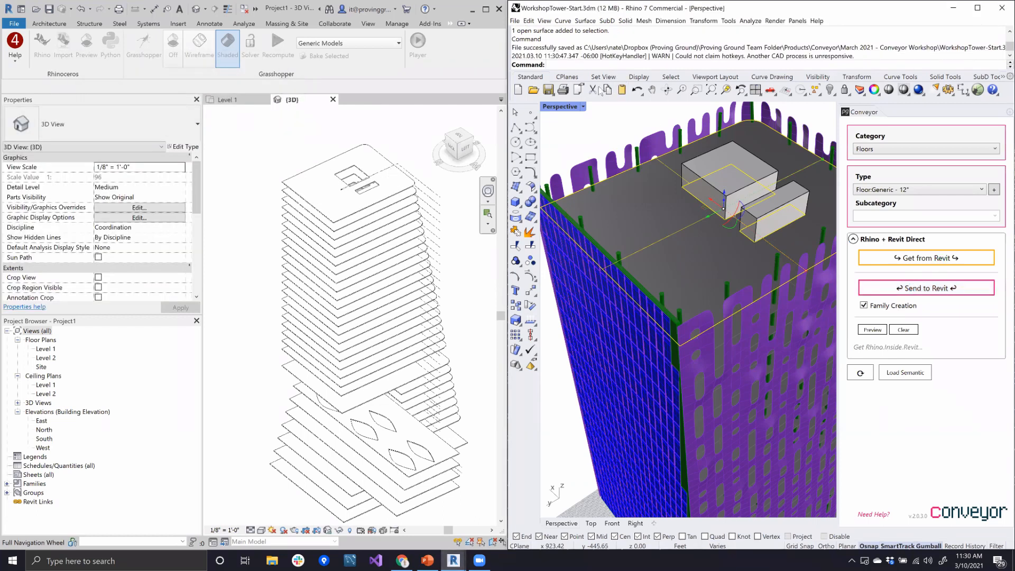
scroll(359, 195, up, 1)
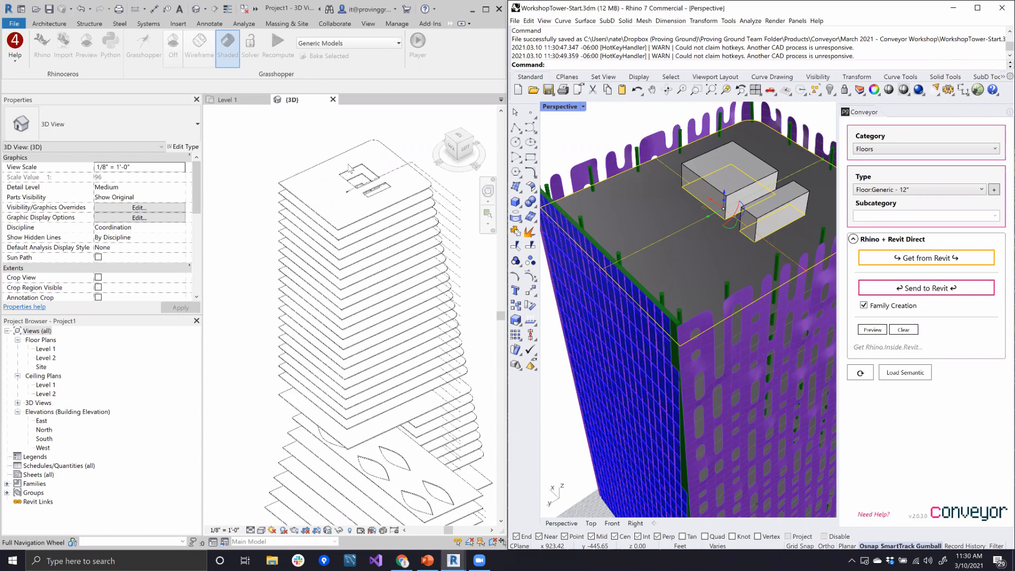
scroll(359, 194, up, 1)
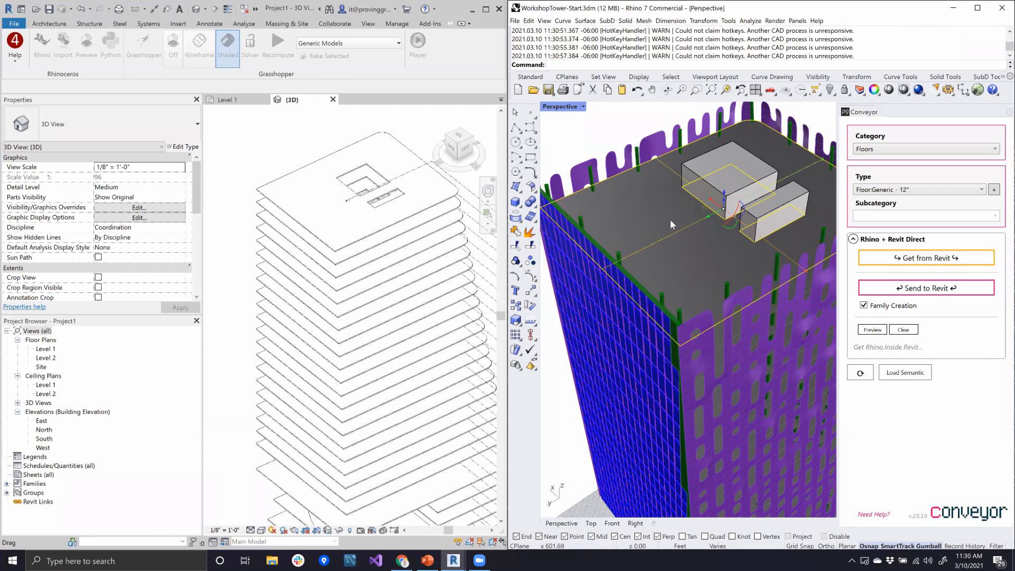
click(607, 136)
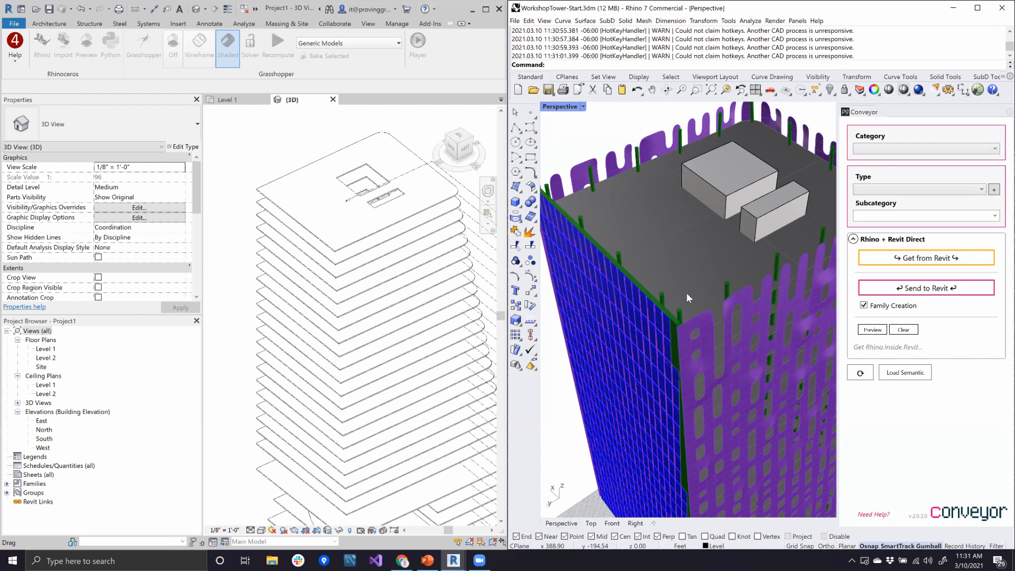
Step: Show the Rhino layer list and select all objects on the Structure layer
scroll(687, 296, down, 5)
shift+right_drag(753, 377, 756, 269)
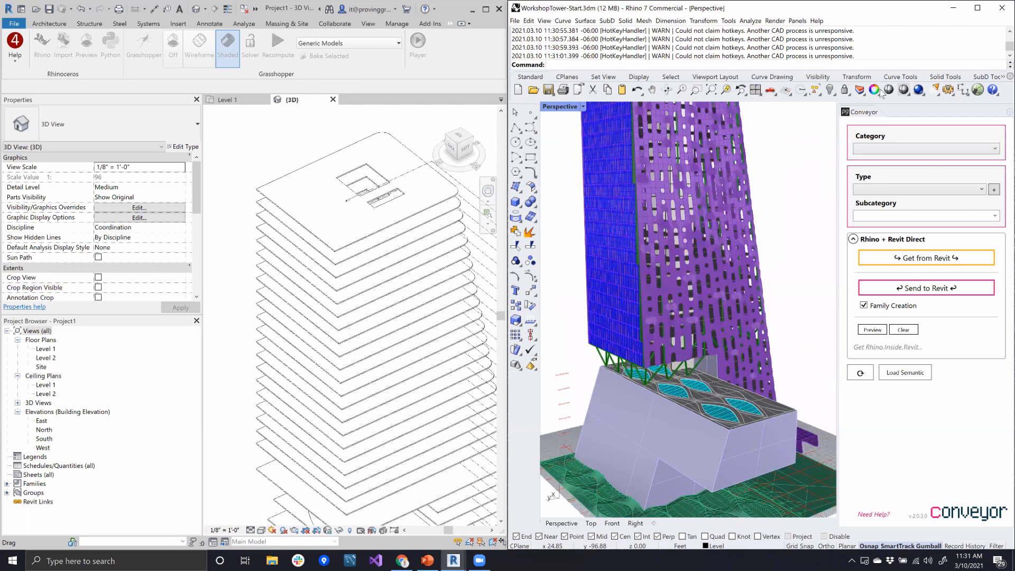
scroll(369, 345, down, 3)
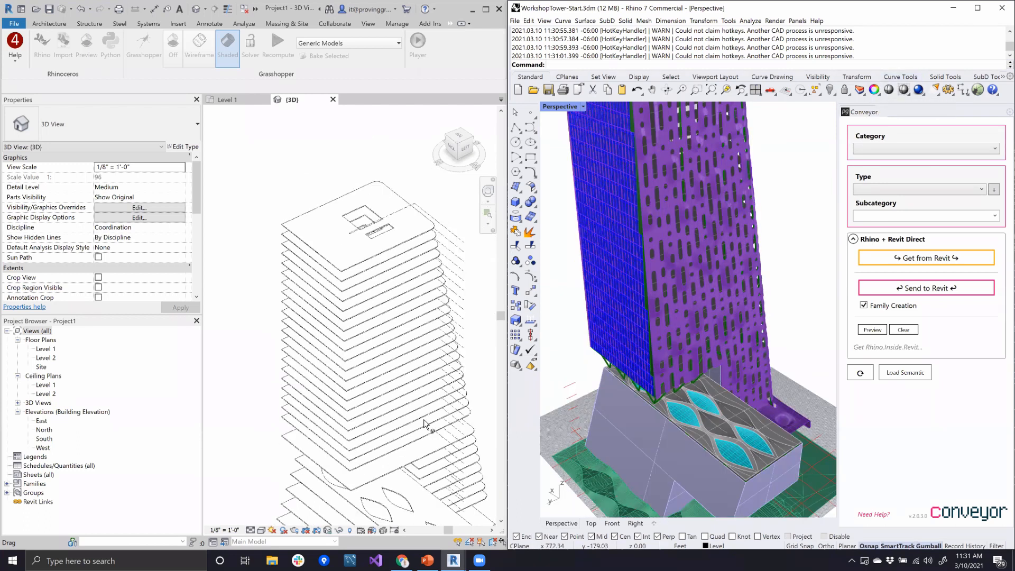
middle_drag(426, 451, 394, 359)
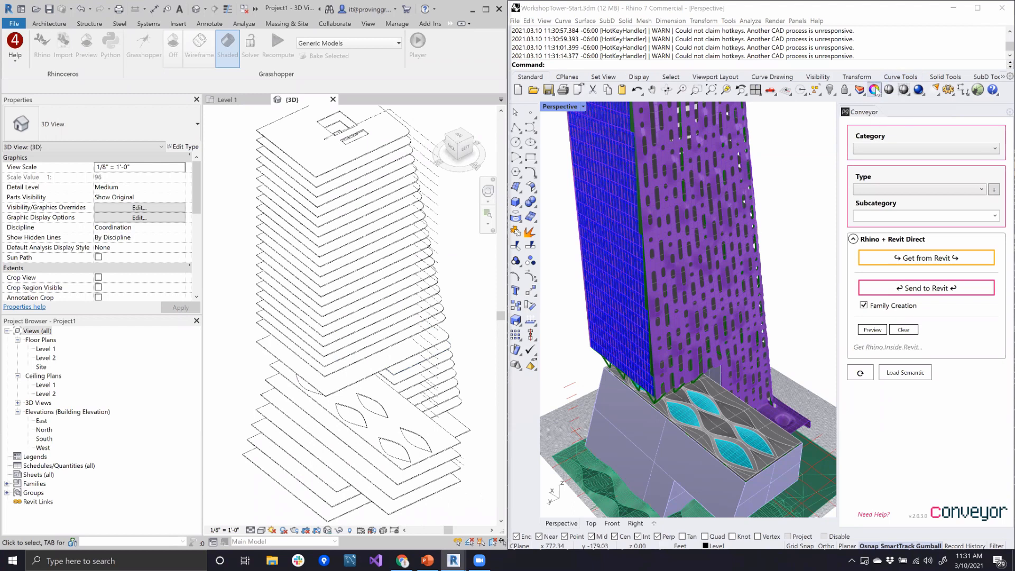
click(843, 256)
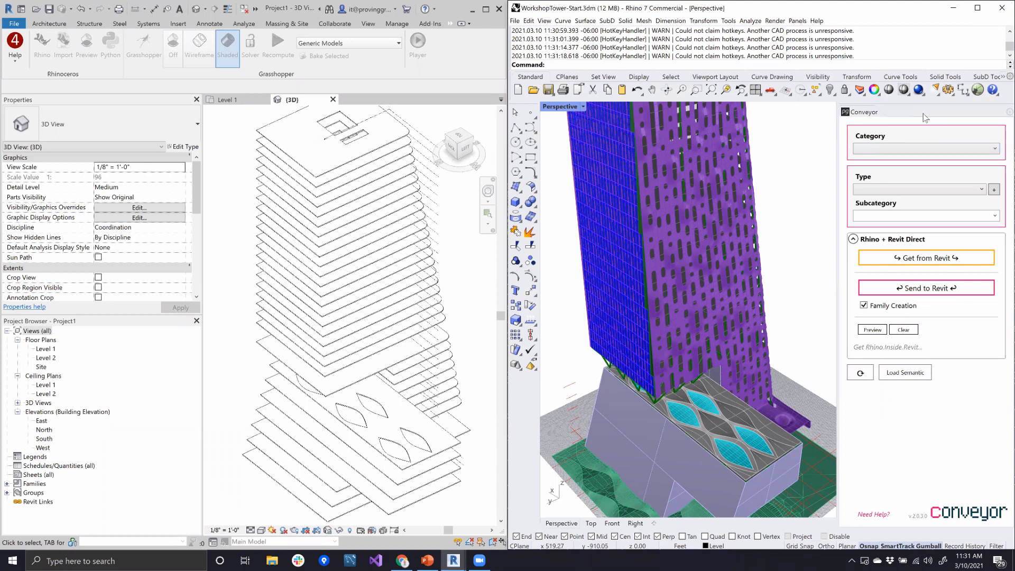
click(861, 90)
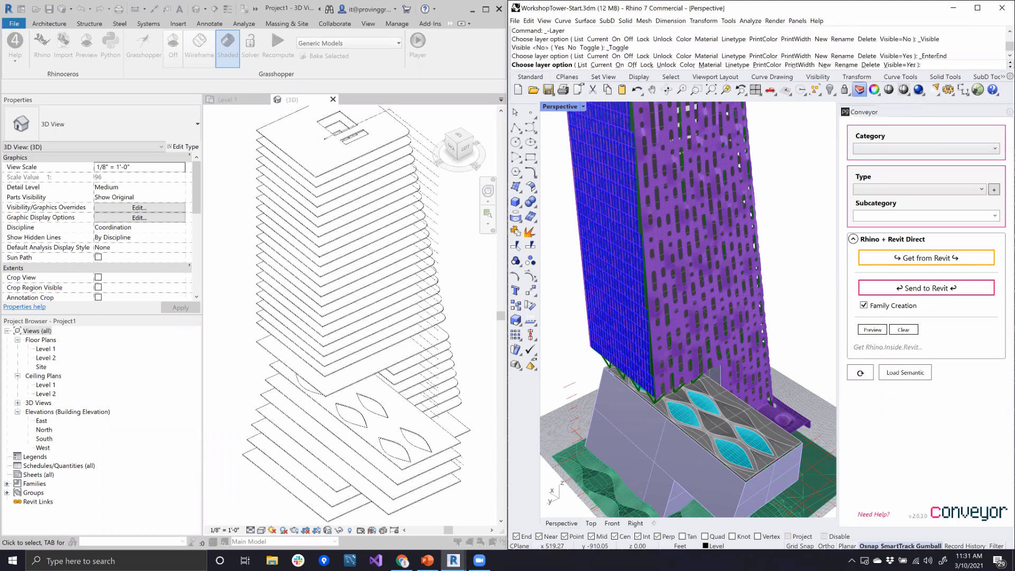
drag(828, 172, 575, 170)
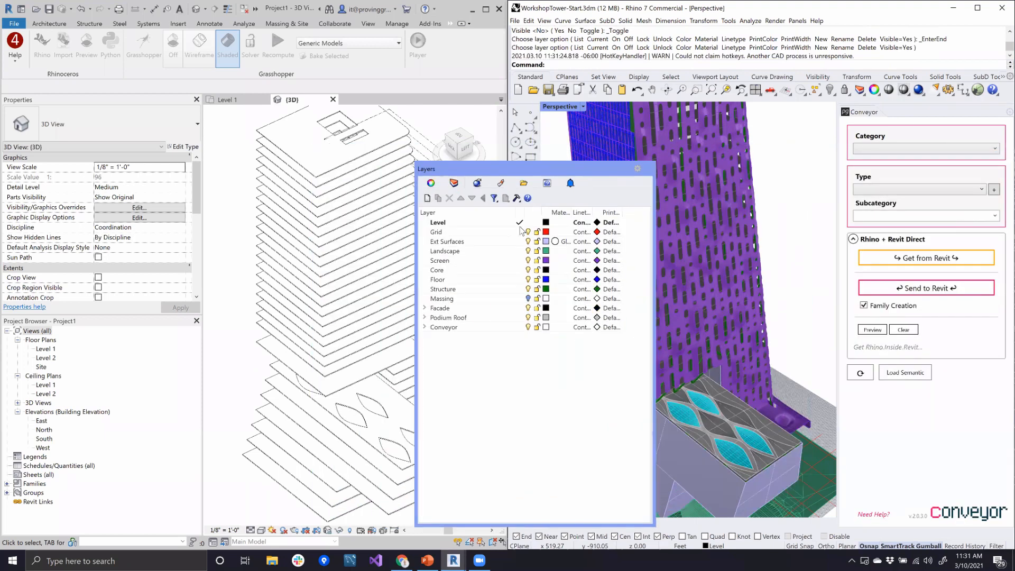
right_click(439, 291)
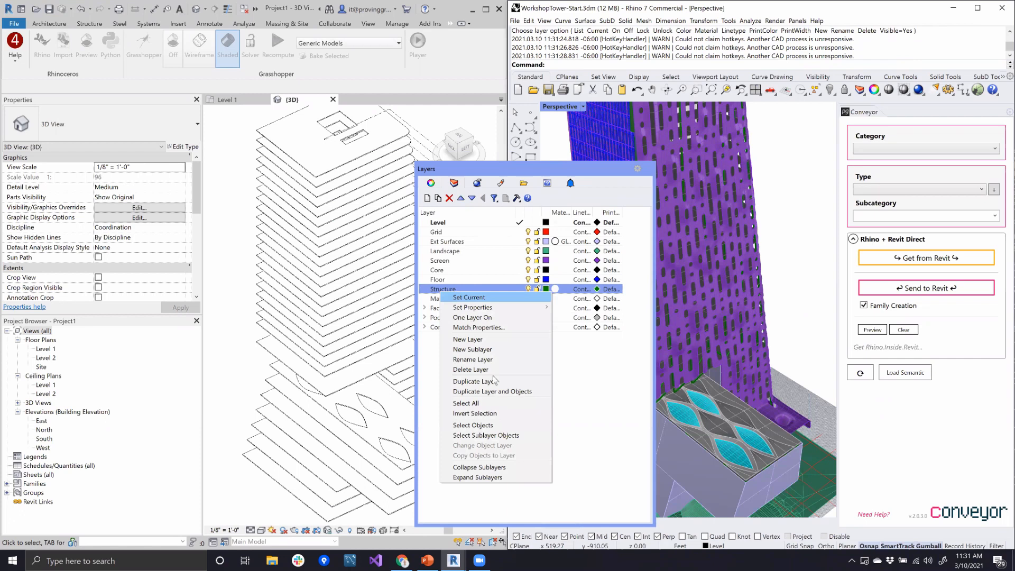
click(487, 426)
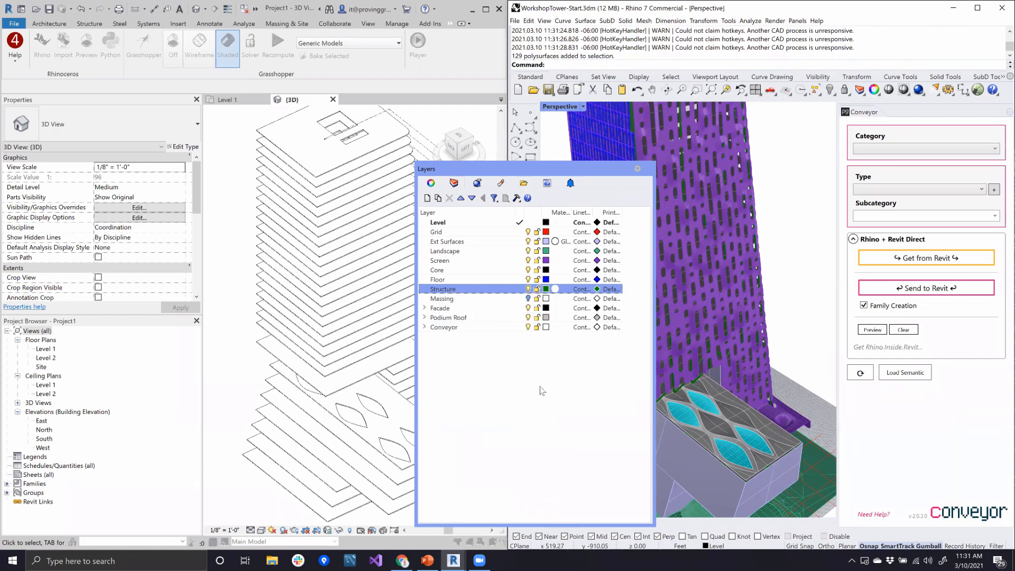
Step: Move the layer list off the tower and isolate the selected structure objects
drag(505, 165, 780, 218)
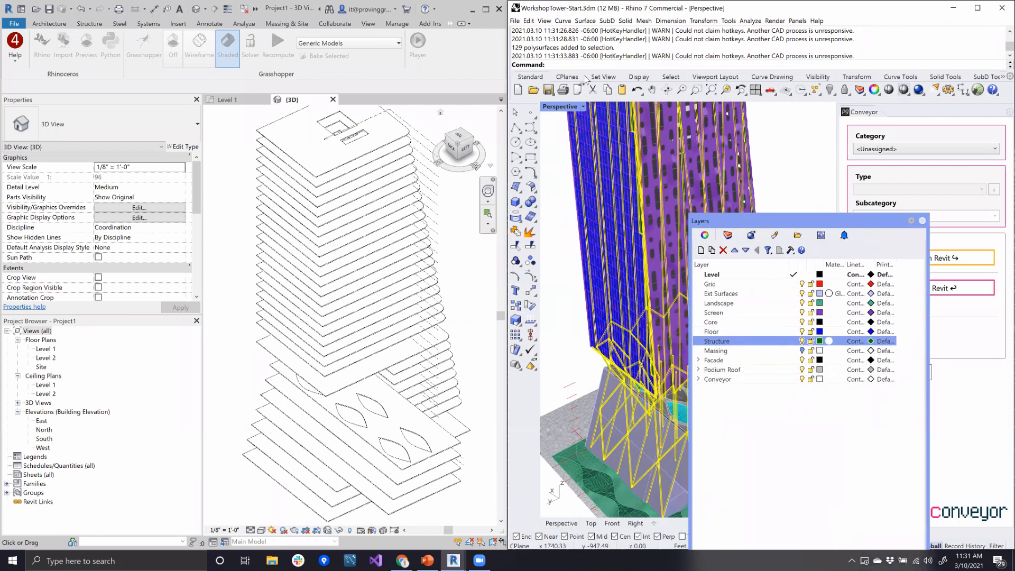
click(834, 95)
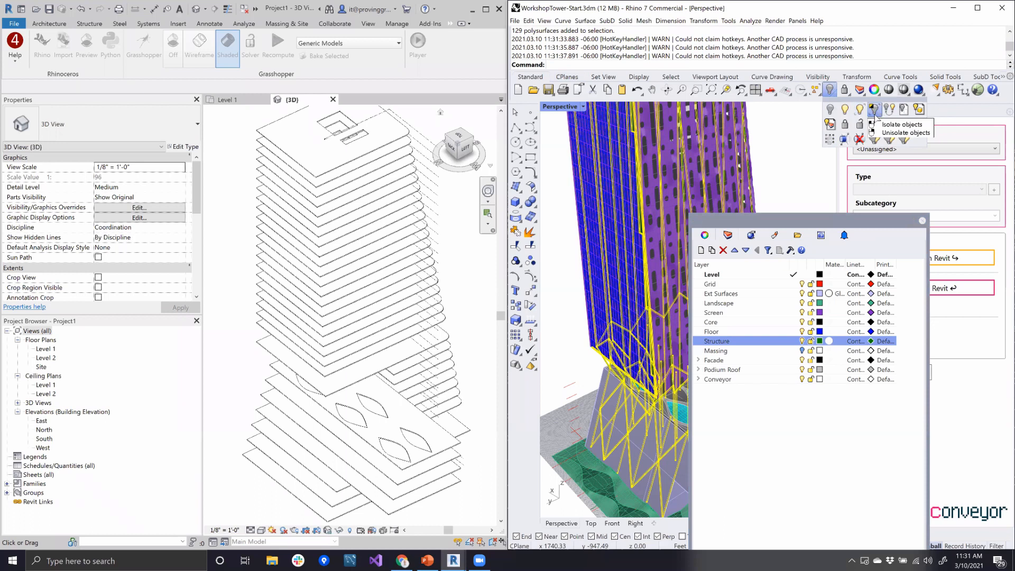
click(874, 110)
Step: Dock the layer list between the viewport and Conveyor, and resize it so the isolated structure has more room
drag(758, 220, 765, 219)
drag(860, 201, 711, 111)
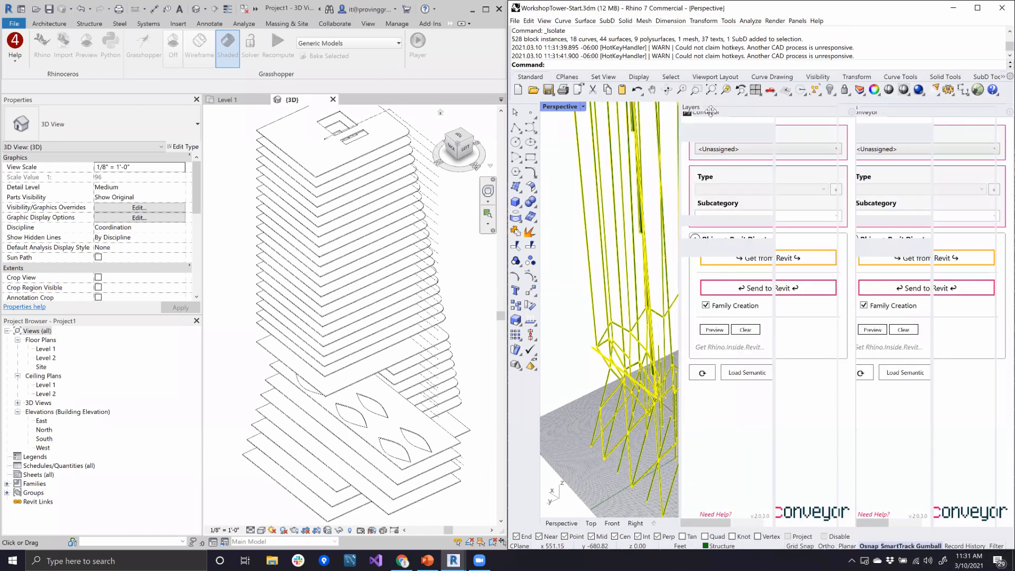
drag(684, 204, 722, 264)
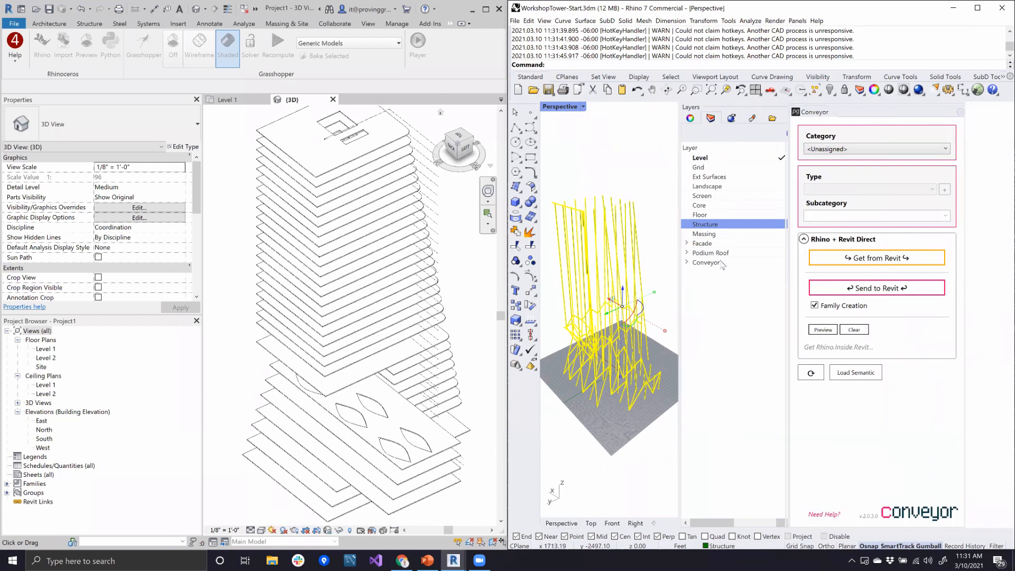
right_drag(636, 275, 825, 128)
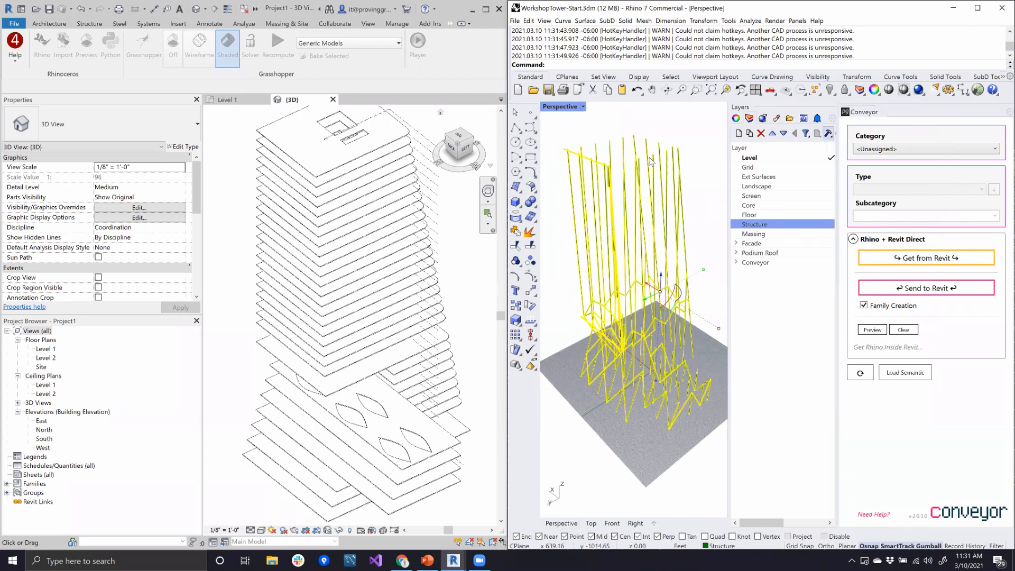
Step: Select the isolated structure polysurfaces again and assign them the Components category with the Columns type
click(669, 132)
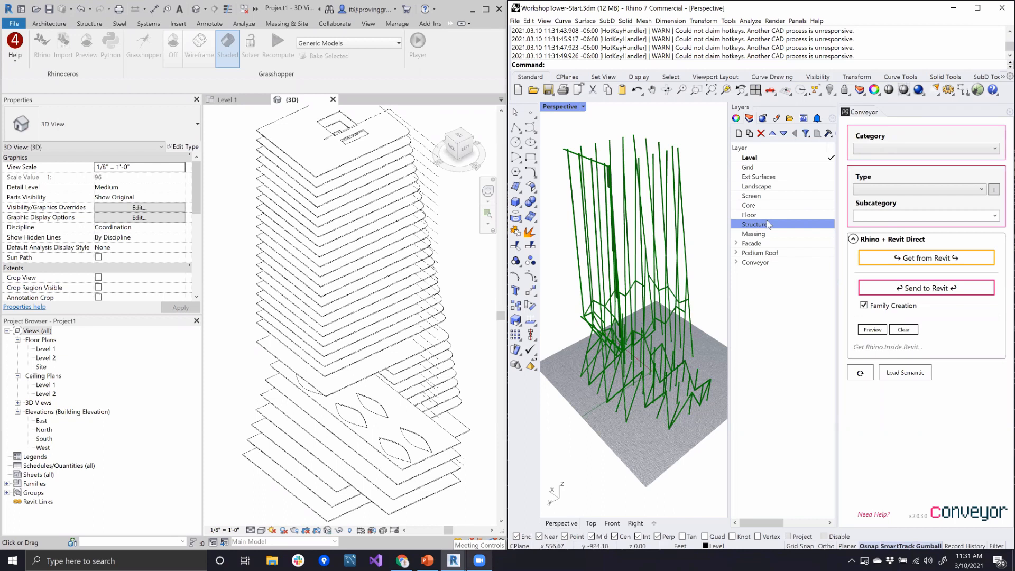
right_drag(661, 246, 613, 246)
right_drag(557, 128, 568, 133)
drag(711, 450, 714, 449)
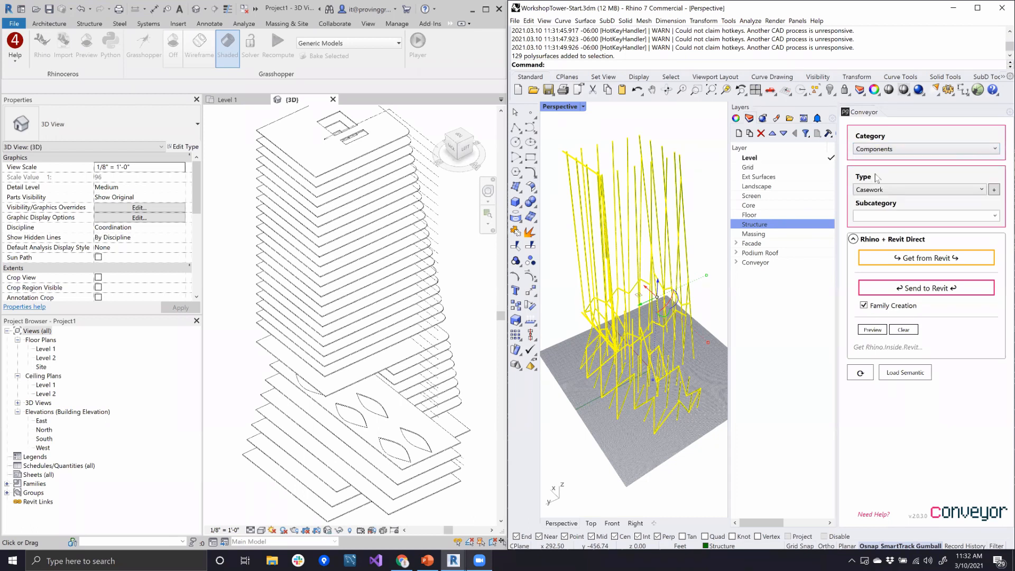
click(880, 190)
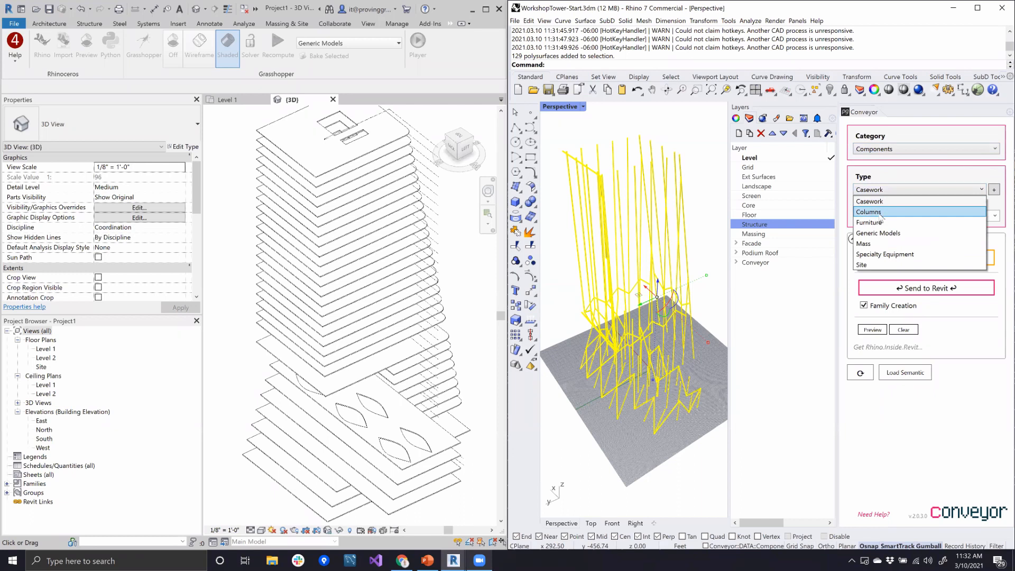
click(881, 212)
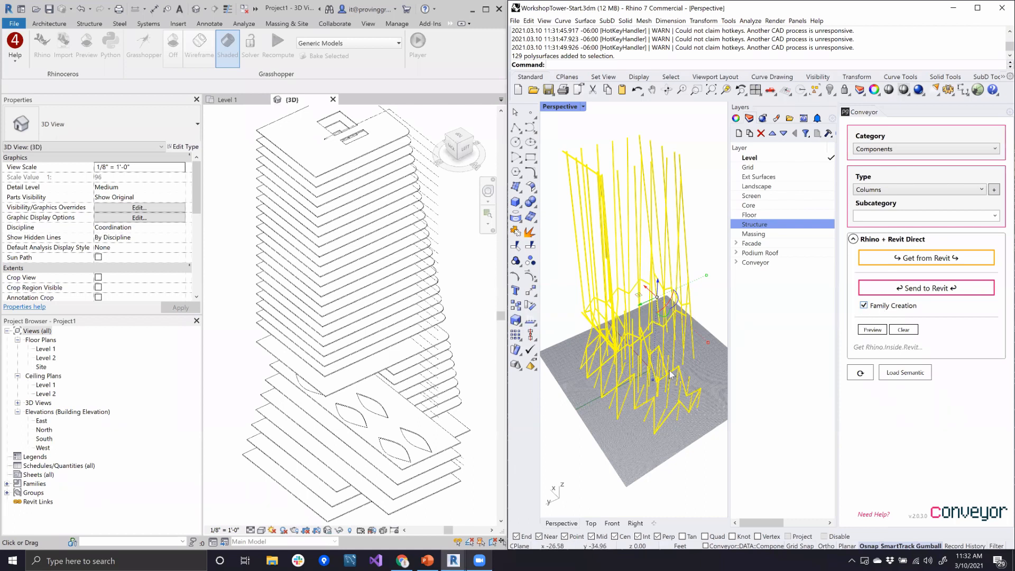
Step: Turn off Family Creation and send the selected structure columns directly to Revit
right_drag(647, 421, 645, 416)
scroll(645, 416, up, 3)
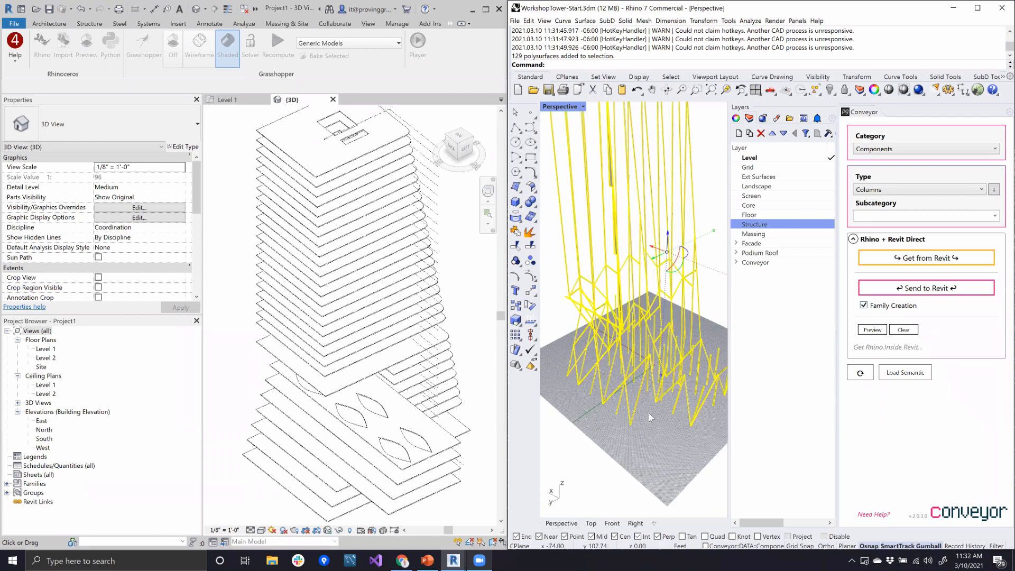
right_drag(650, 415, 646, 411)
shift+right_drag(666, 357, 665, 410)
scroll(665, 355, down, 2)
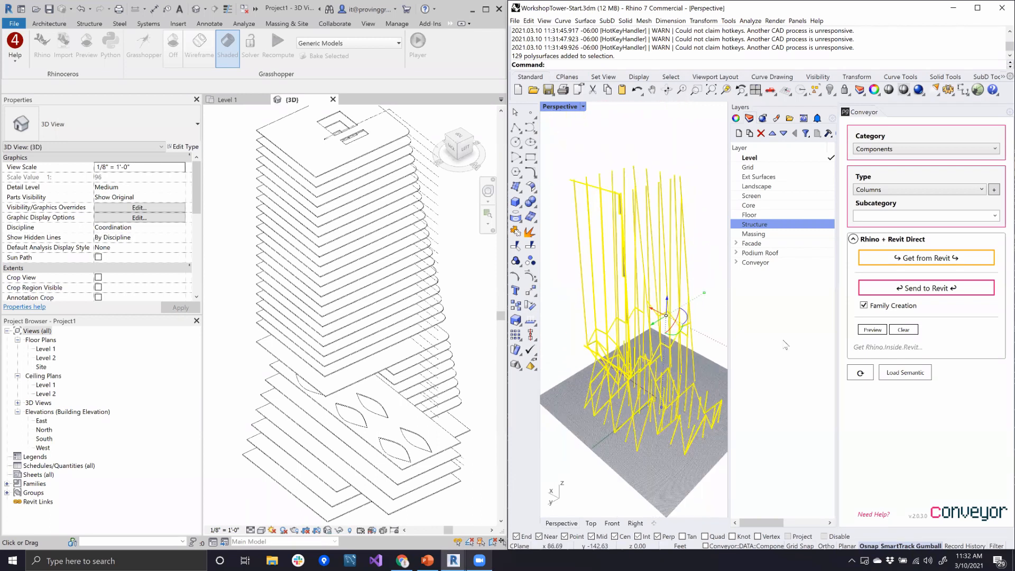
click(865, 306)
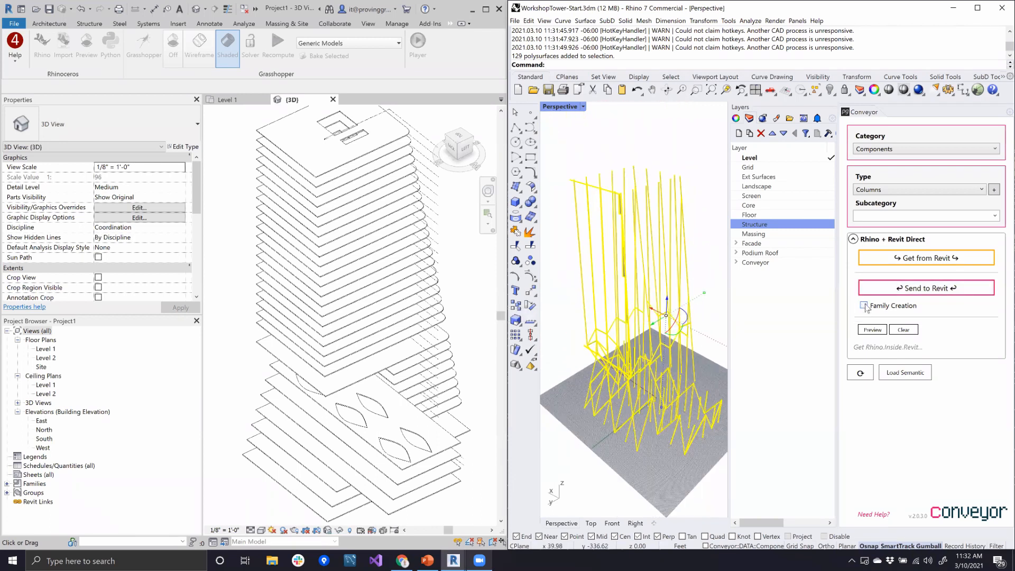
click(889, 290)
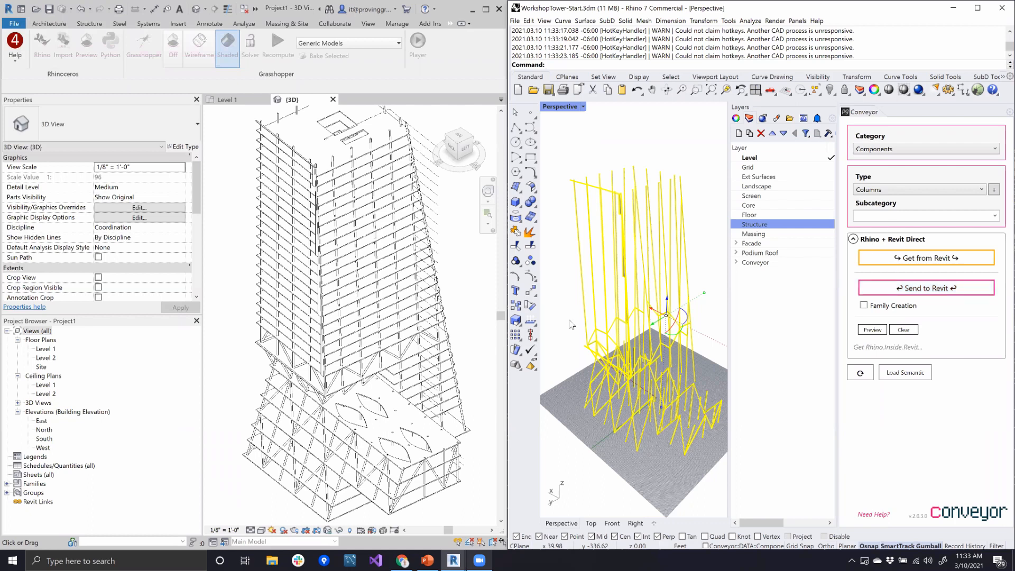
Step: Examine the transferred columns in the Revit 3D view, from the podium structure up to the whole tower
shift+middle_drag(472, 348, 447, 402)
scroll(401, 453, up, 5)
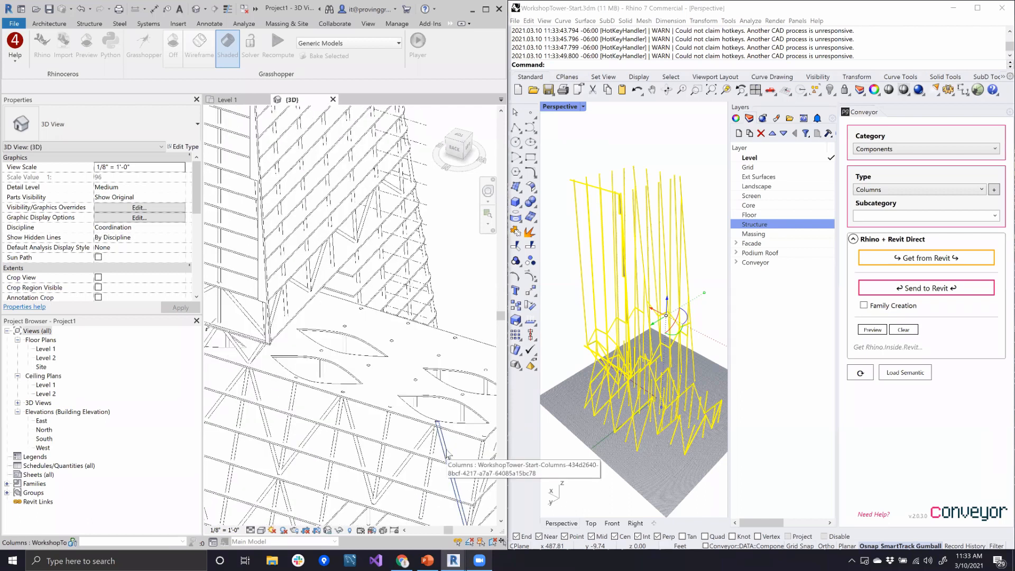
middle_drag(433, 448, 404, 389)
scroll(406, 394, down, 2)
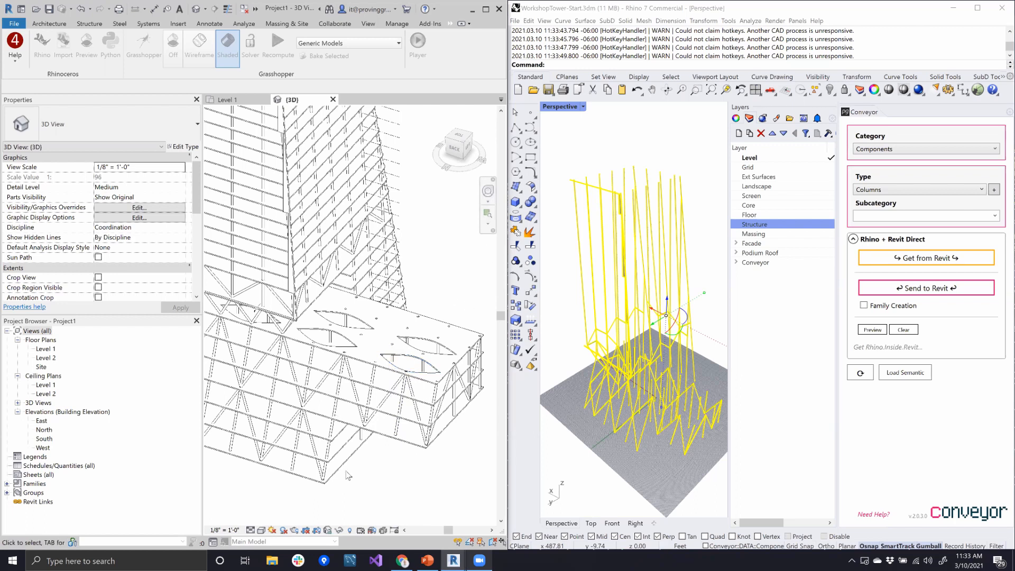
scroll(420, 474, down, 3)
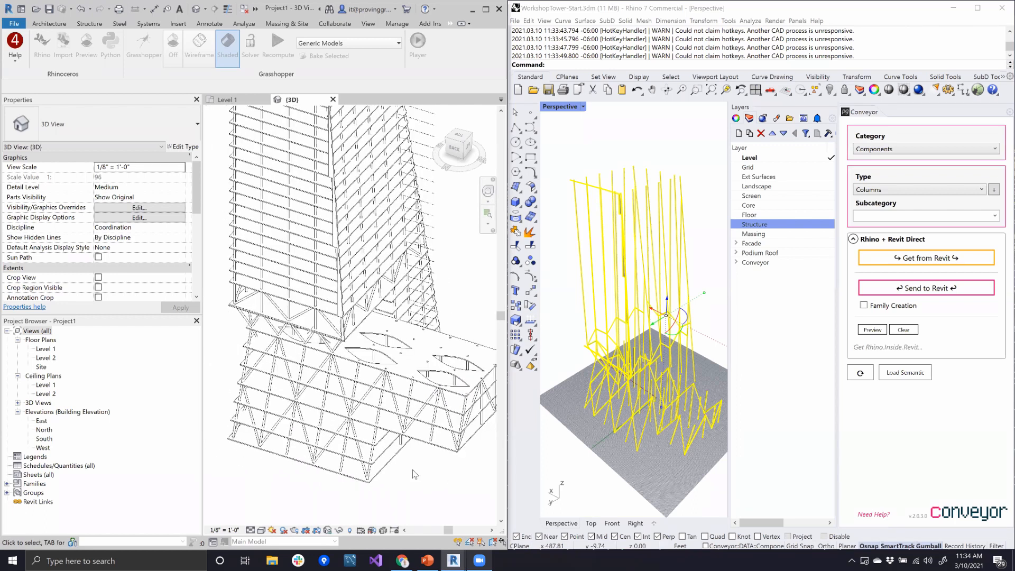
mouse_move(335, 221)
shift+middle_down()
mouse_move(349, 233)
mouse_move(338, 227)
mouse_move(344, 211)
shift+middle_up()
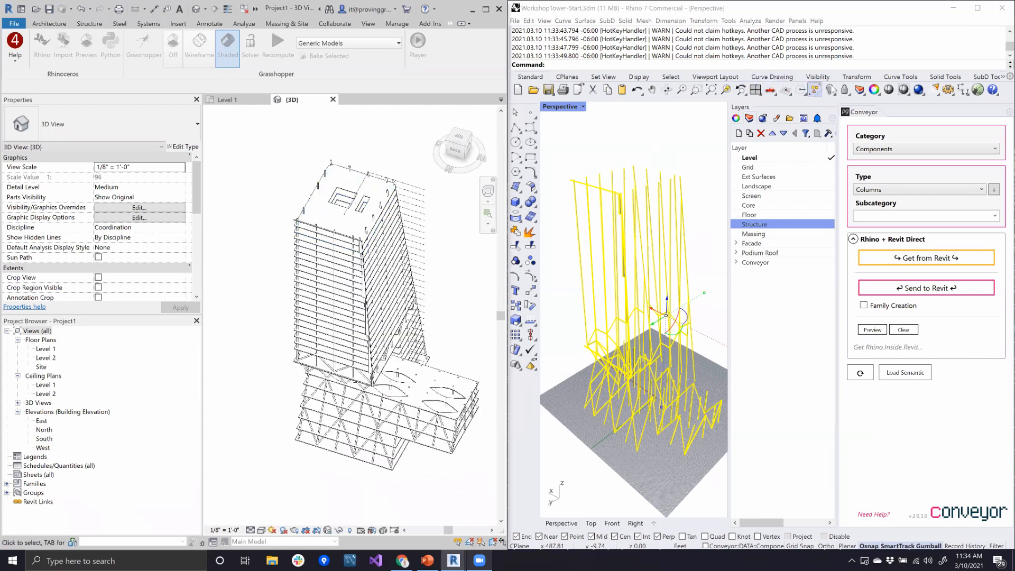
Step: Show all hidden objects in Rhino and select the green landscape mesh at the base of the tower
click(831, 90)
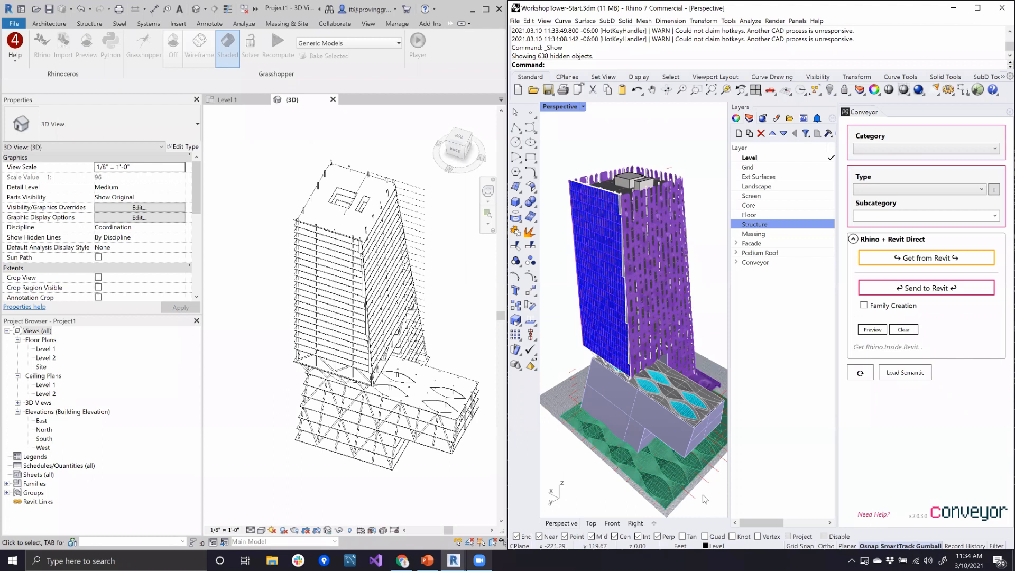
right_drag(697, 491, 683, 423)
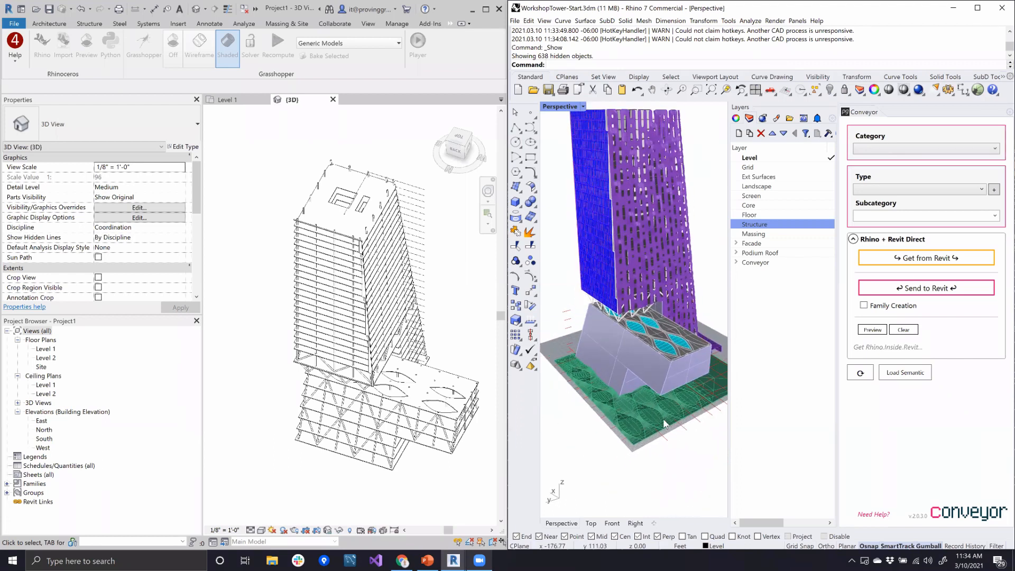
scroll(664, 423, up, 4)
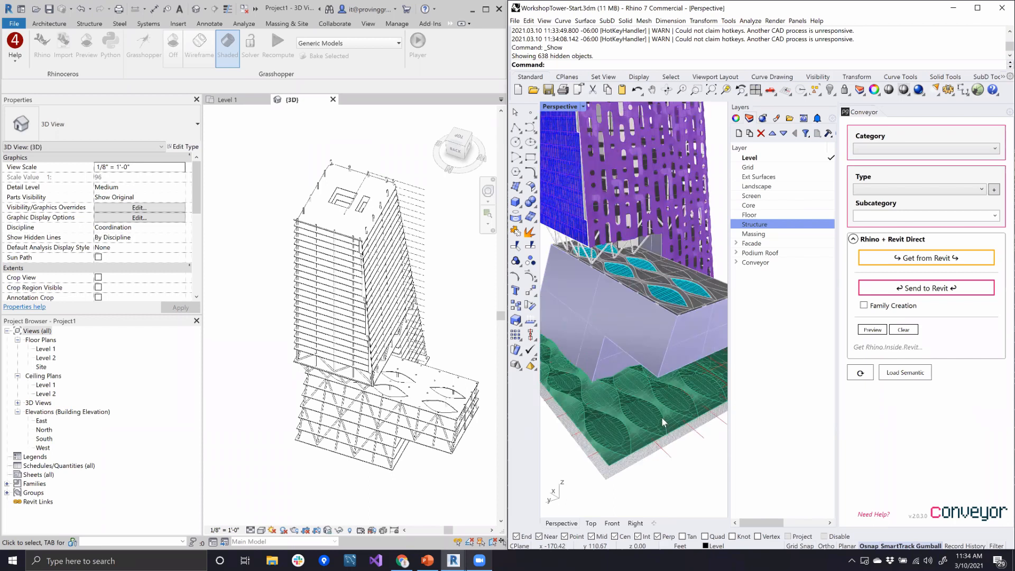
scroll(662, 417, up, 2)
mouse_move(645, 411)
right_down()
mouse_move(677, 429)
mouse_move(657, 407)
right_up()
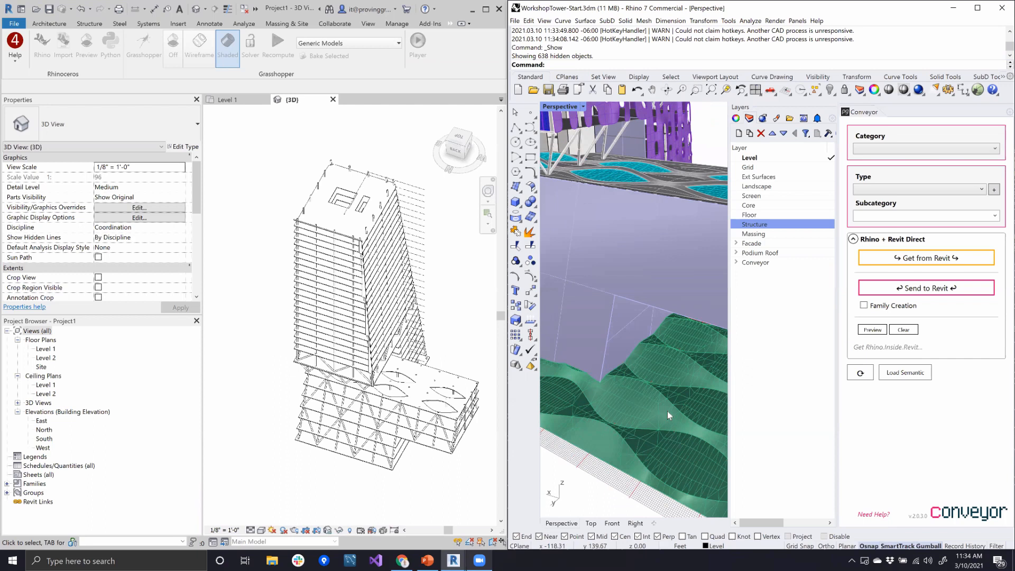
scroll(667, 411, down, 3)
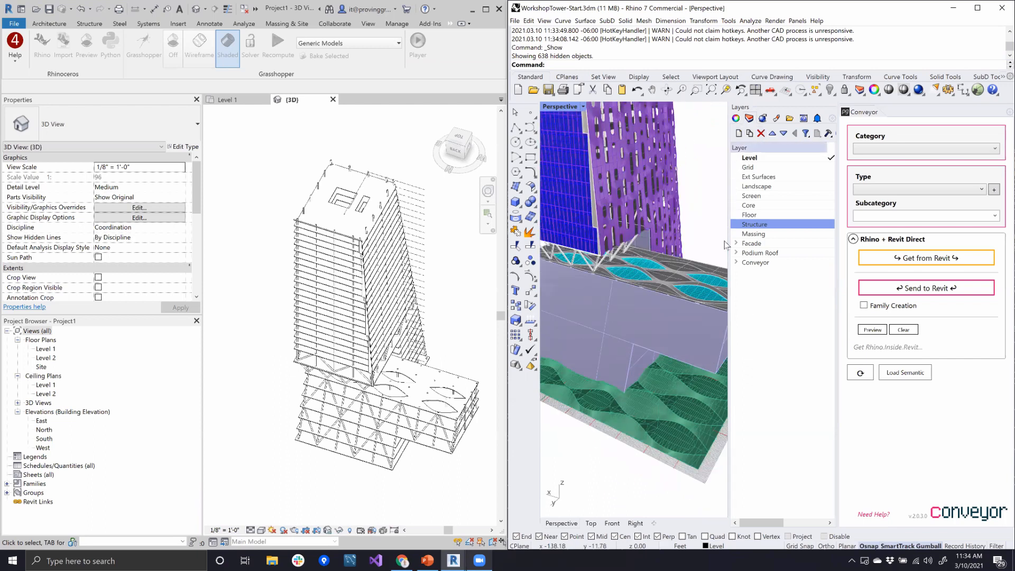
scroll(635, 396, up, 1)
right_drag(635, 396, 698, 399)
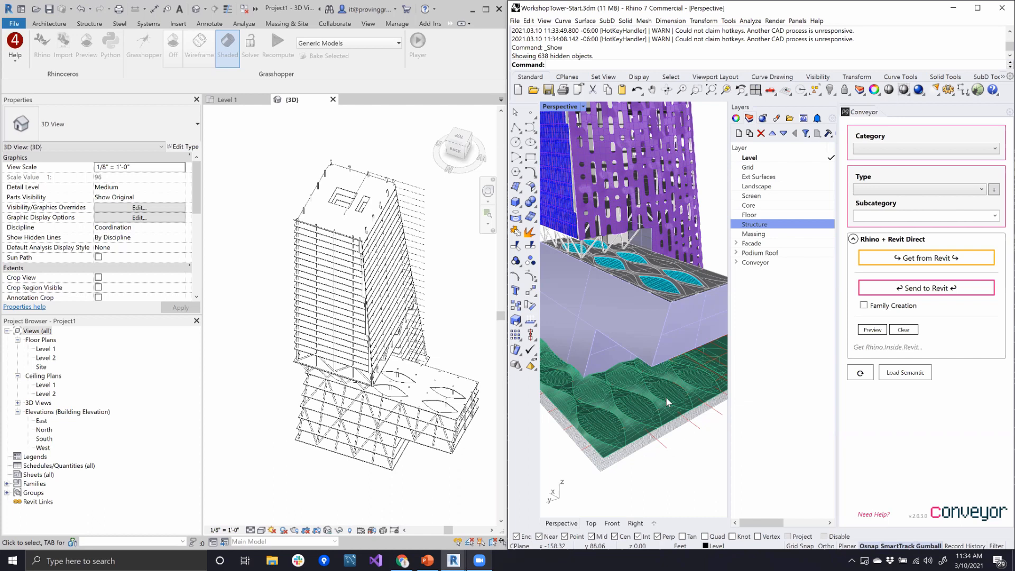
click(668, 402)
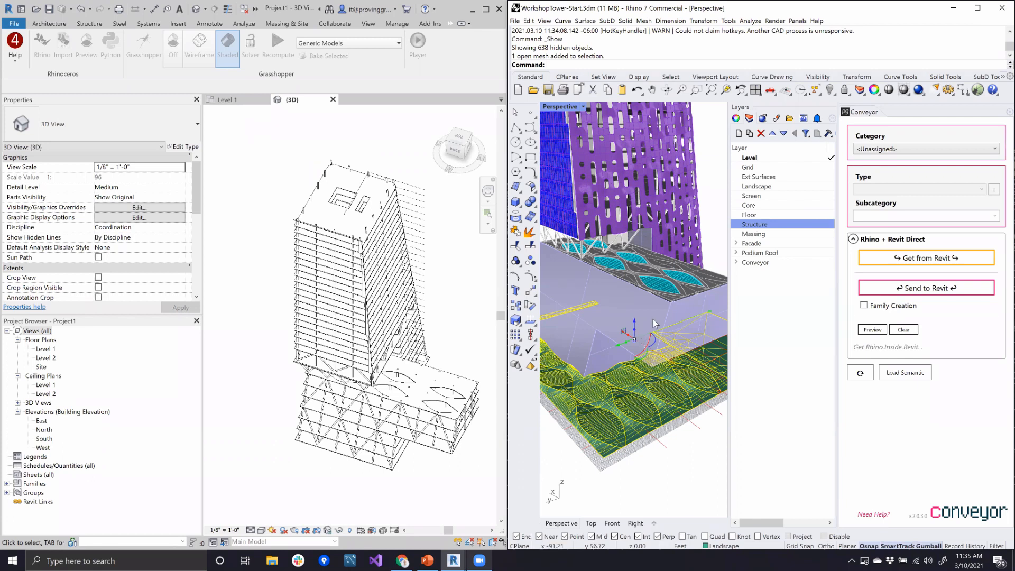
Step: Assign the selected landscape mesh the Meshes category with the Site type
click(877, 150)
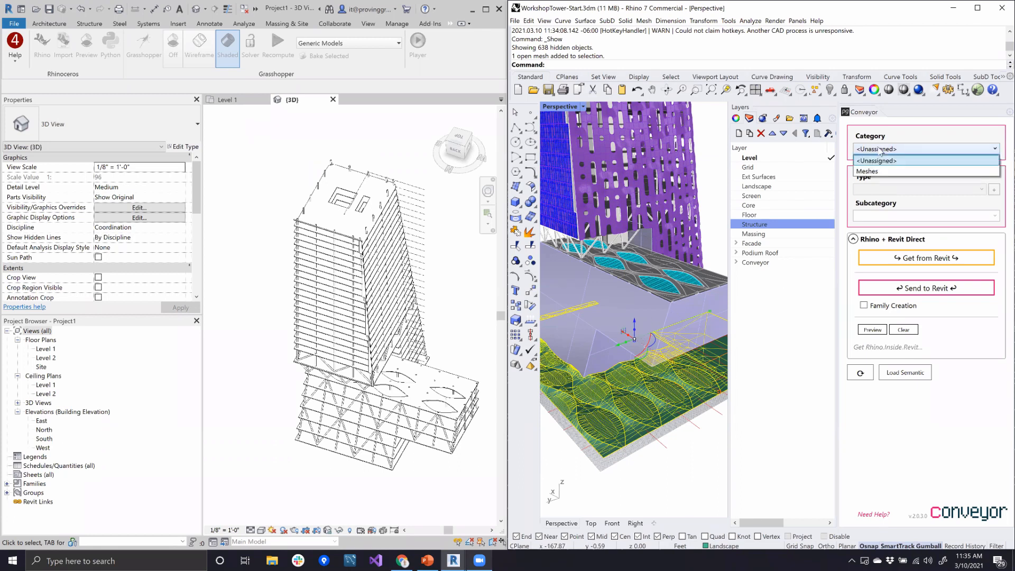
click(875, 171)
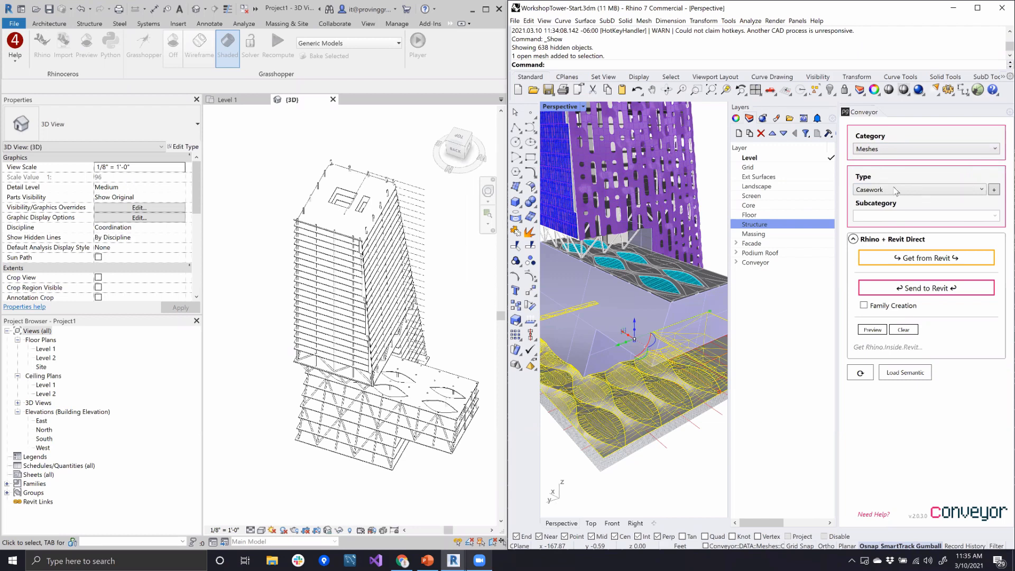
click(897, 190)
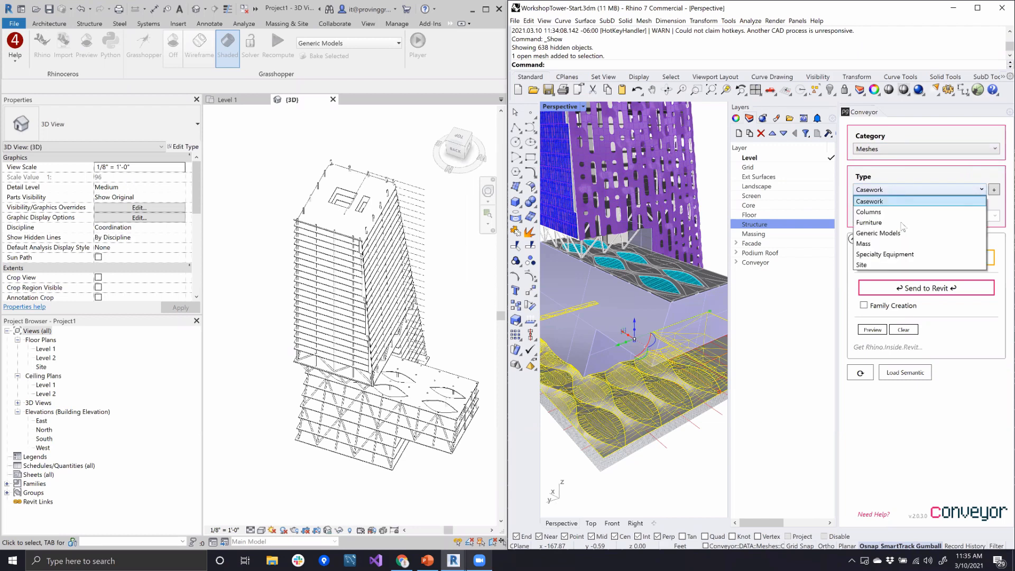
click(893, 266)
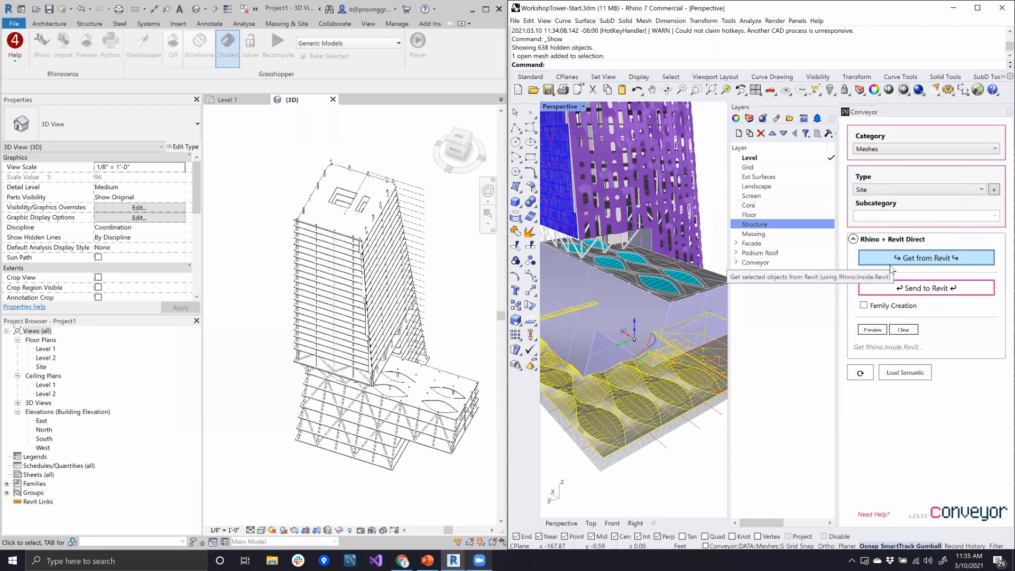
Step: Turn on Family Creation, send the landscape mesh directly to Revit, and check it in the 3D view
click(864, 305)
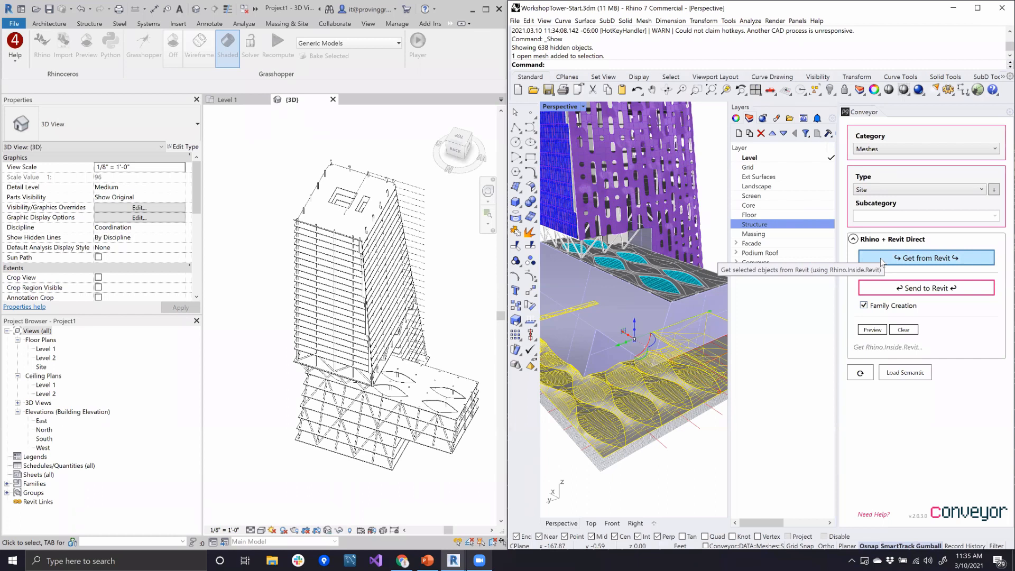
click(881, 260)
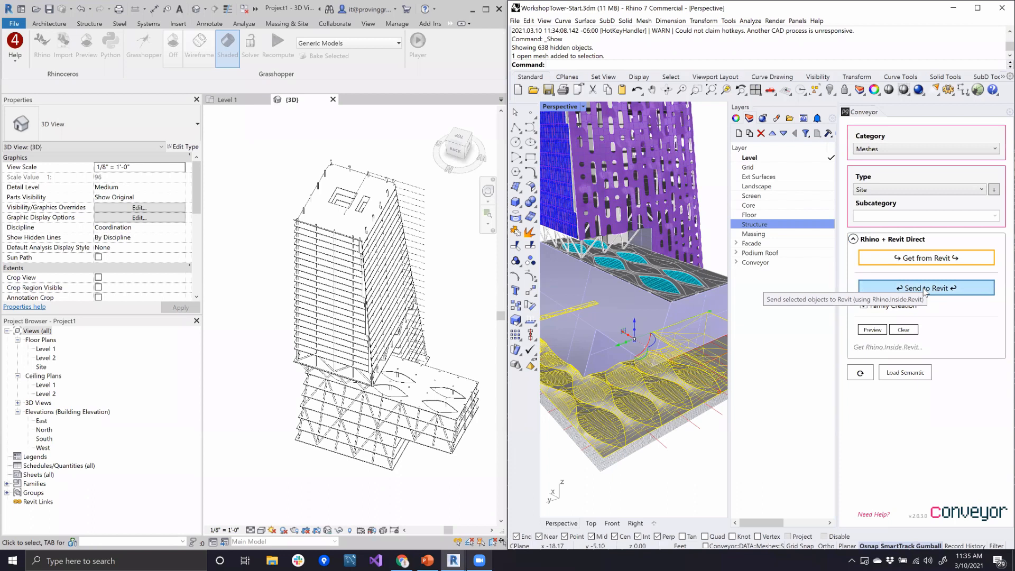
click(945, 287)
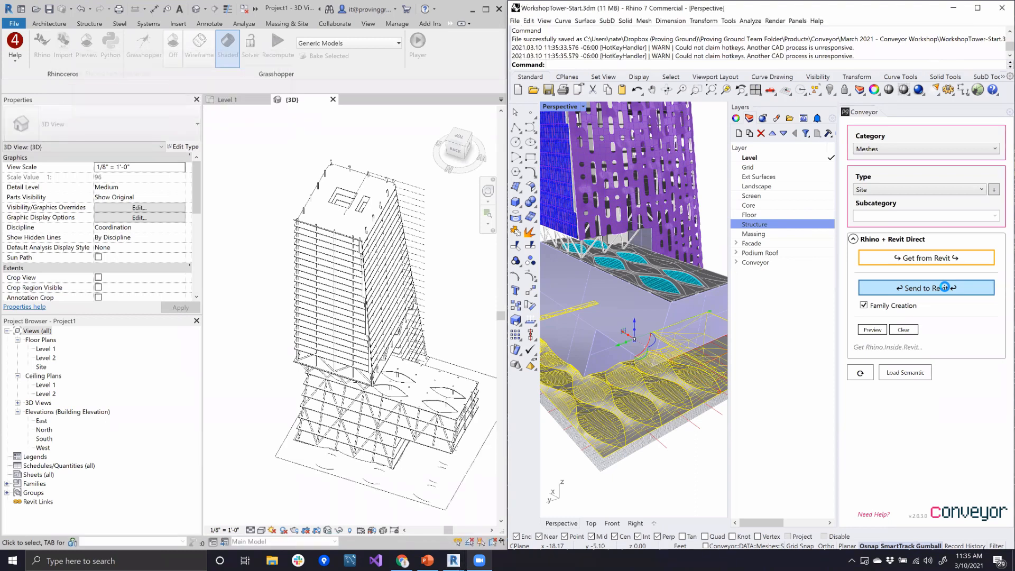
click(945, 287)
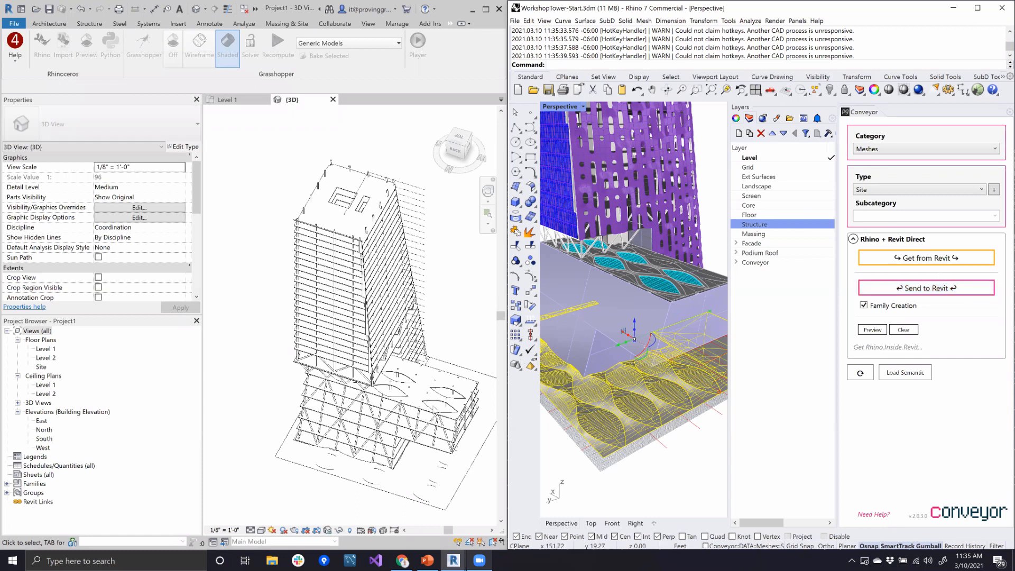
scroll(424, 374, up, 2)
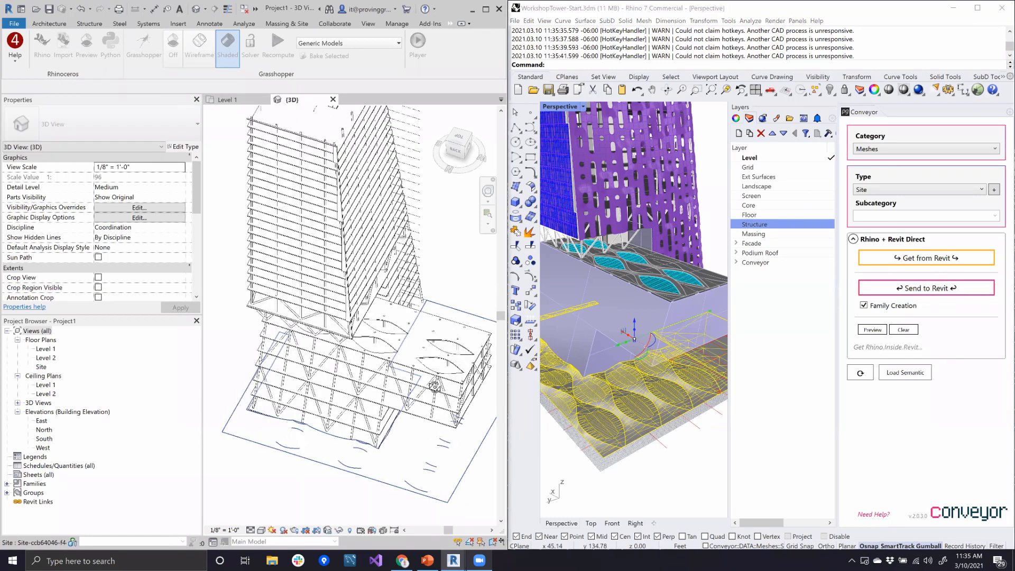
Step: Display the Revit 3D view in the Shaded visual style to examine the imported site mesh around the podium
shift+middle_drag(445, 435, 286, 431)
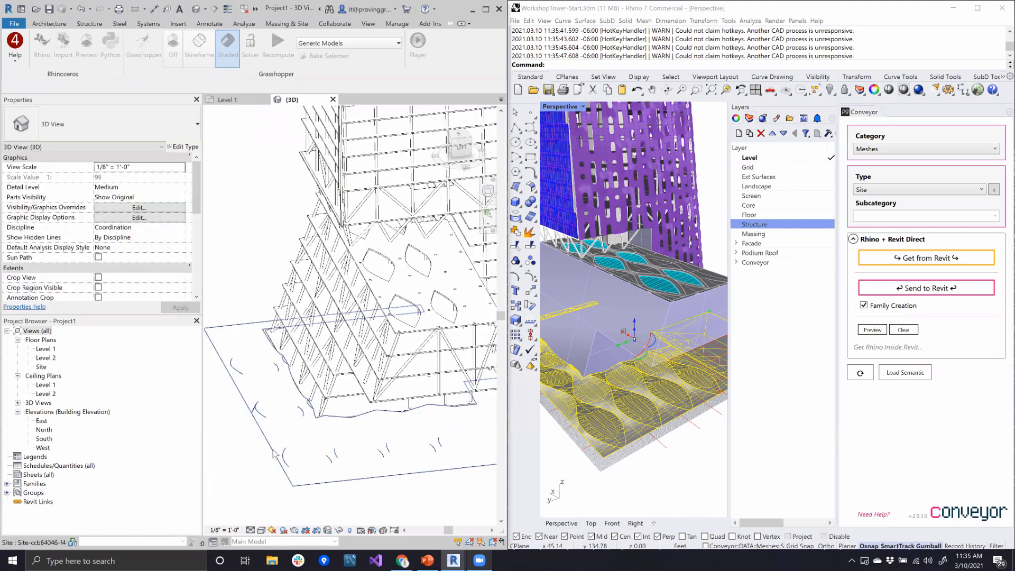
scroll(271, 449, up, 1)
scroll(238, 340, up, 2)
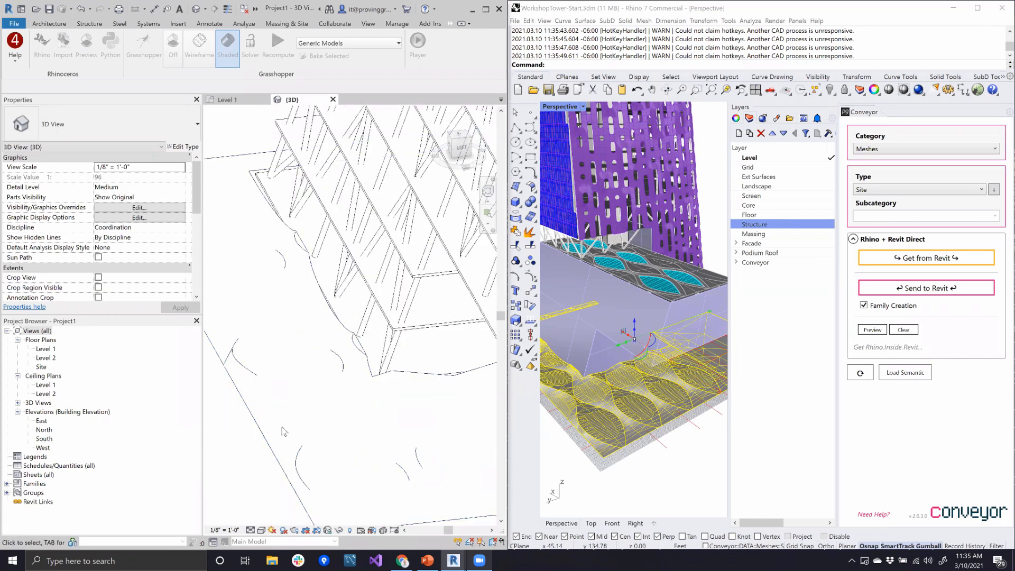
scroll(327, 406, down, 1)
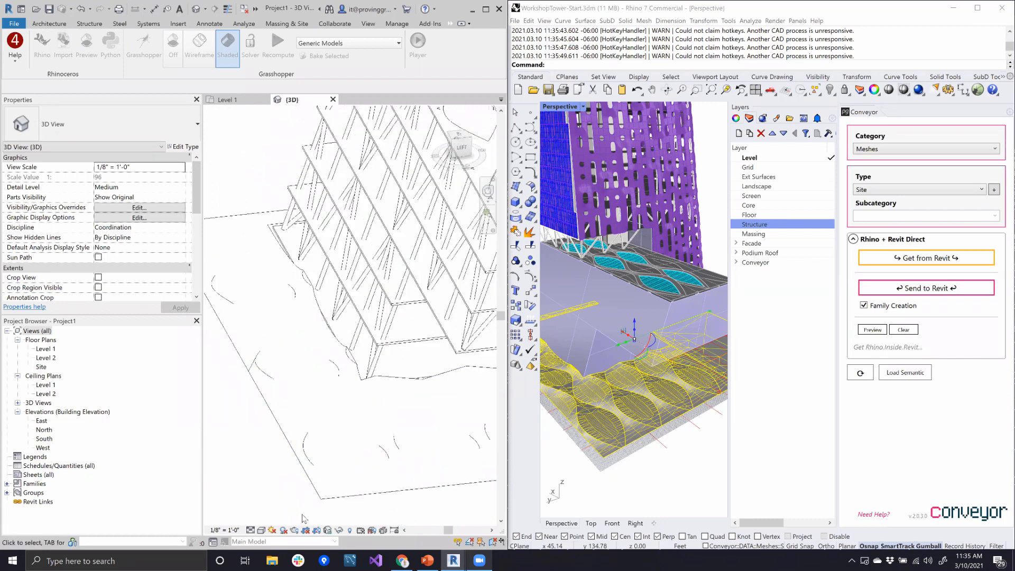
click(261, 530)
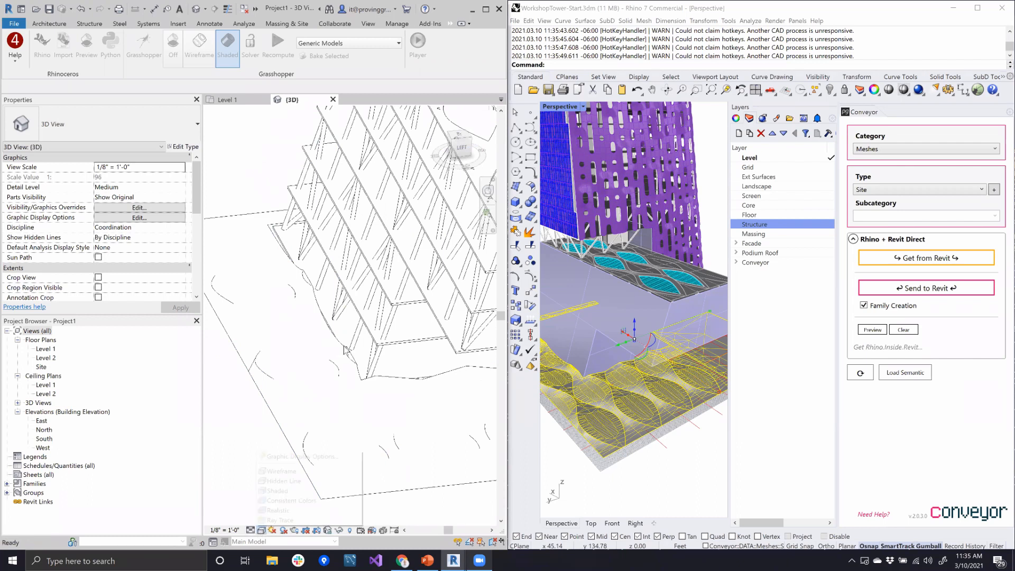
click(280, 491)
shift+middle_drag(323, 358, 439, 406)
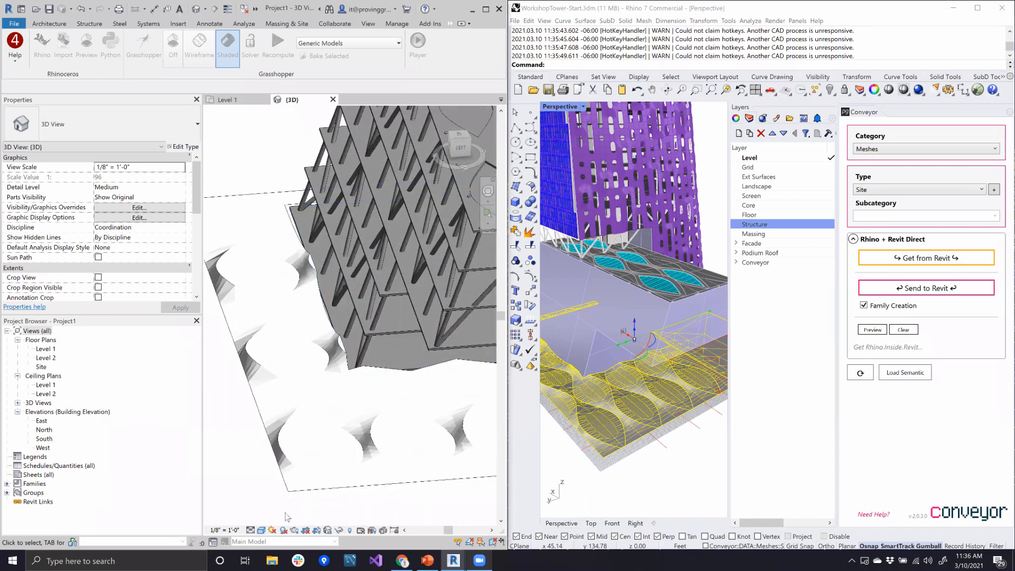
Step: Return the Revit 3D view to the Hidden Line visual style and frame the whole tower with its podium and site
click(262, 530)
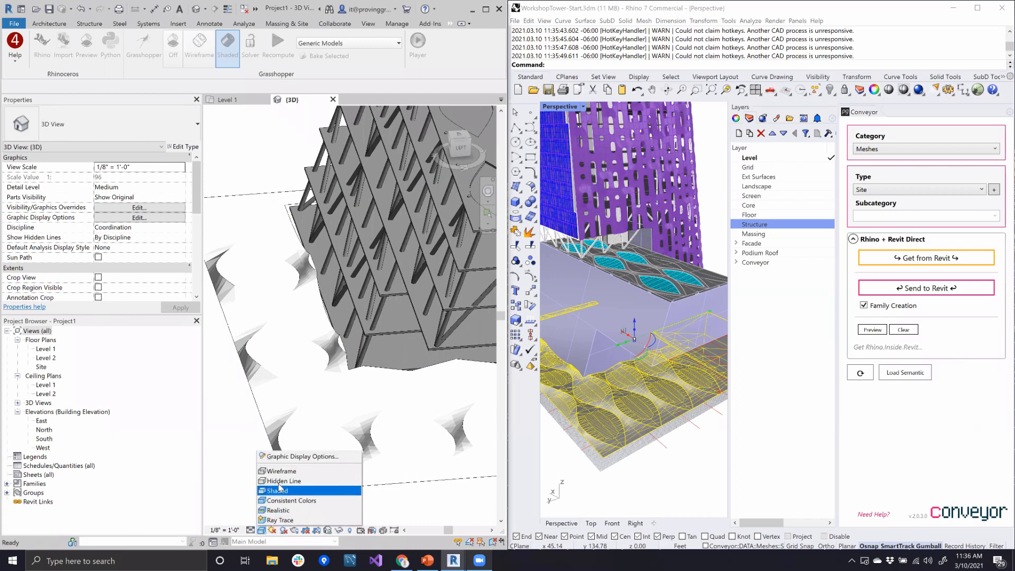
click(283, 479)
shift+middle_drag(386, 343, 436, 321)
middle_drag(371, 403, 349, 442)
scroll(363, 397, up, 2)
scroll(363, 398, down, 3)
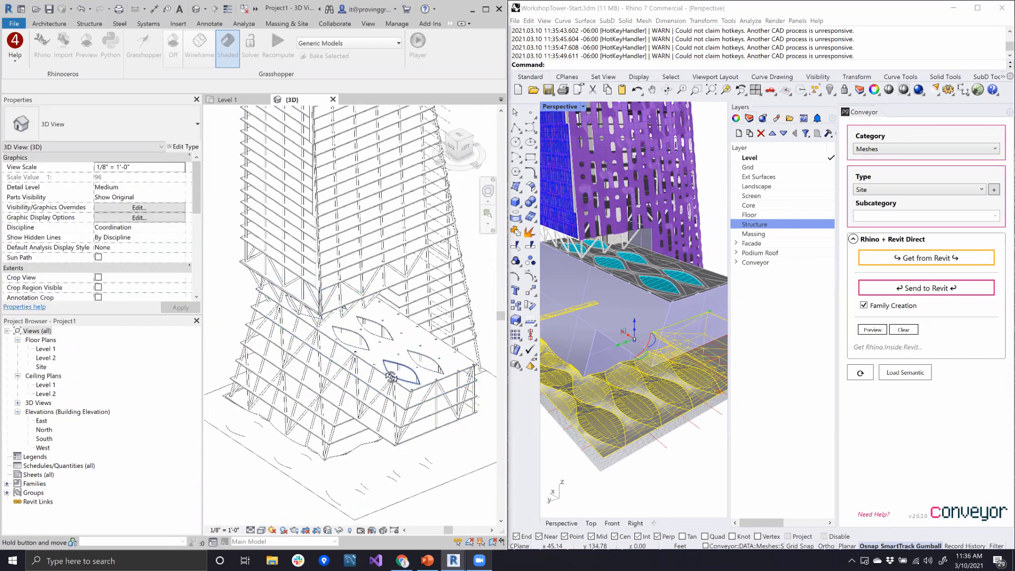
shift+middle_drag(385, 385, 385, 397)
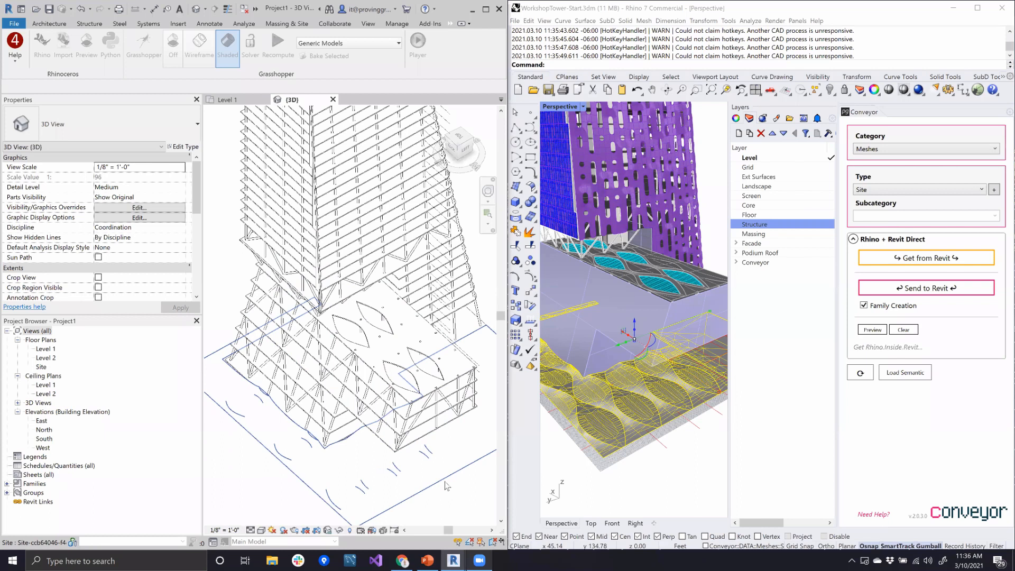
shift+middle_drag(462, 491, 465, 460)
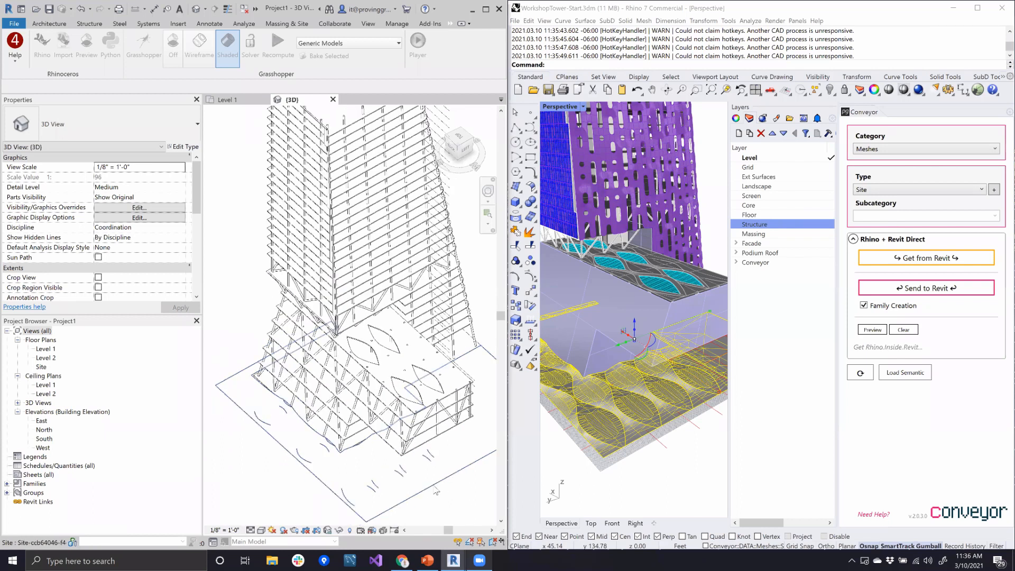
shift+middle_drag(437, 490, 388, 403)
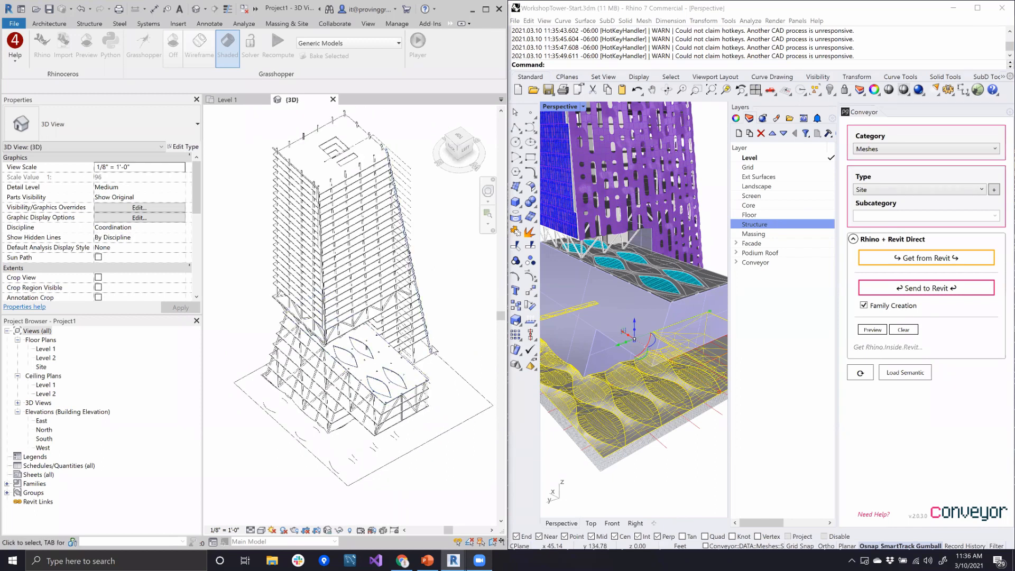
middle_drag(449, 341, 453, 366)
scroll(449, 349, up, 1)
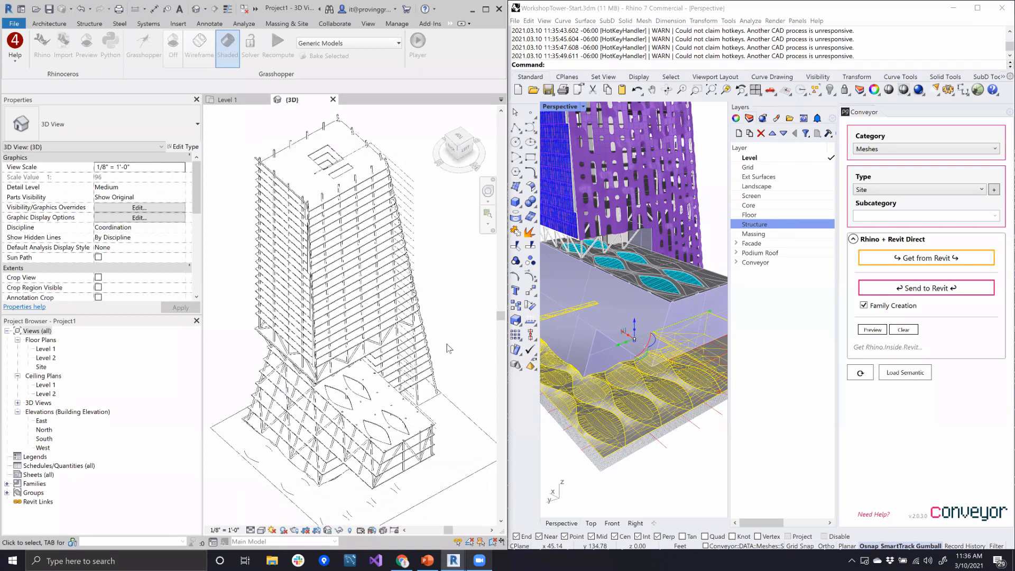
Step: Switch to Rhino and clear the selection of the site mesh
click(688, 467)
click(682, 473)
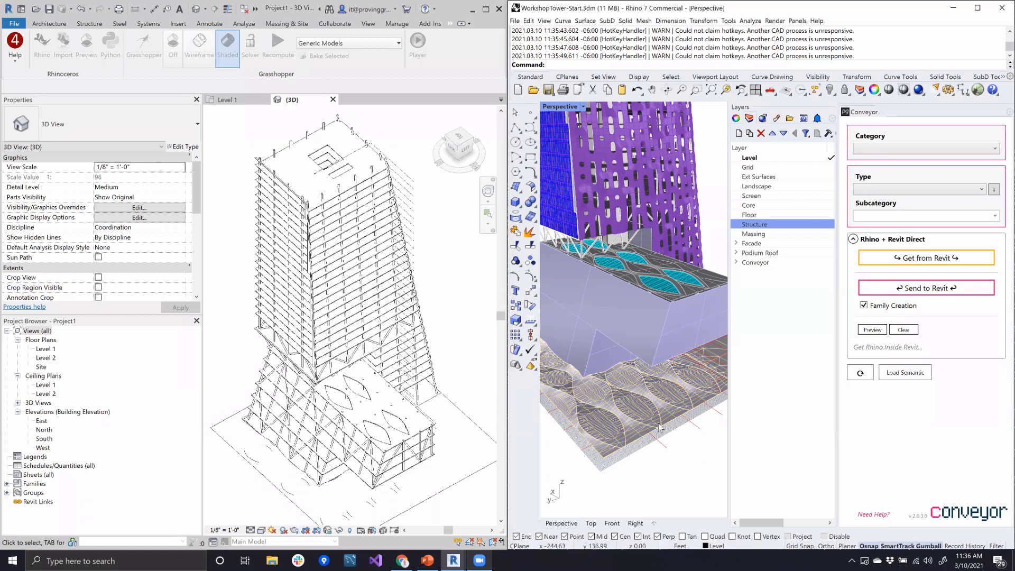
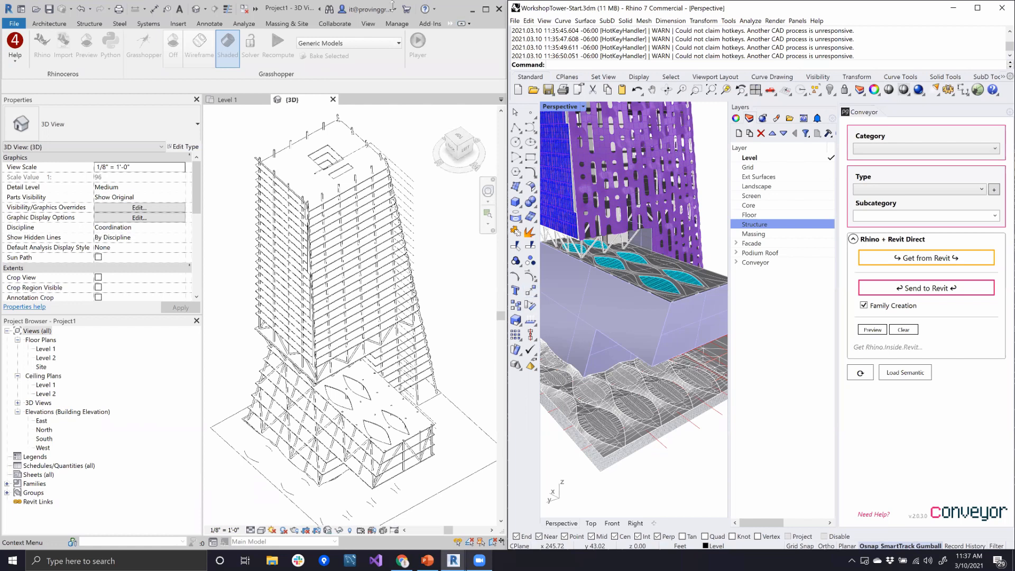
Step: Switch to Revit, open Proving Ground's Rhino Conveyor to view its load and update options, and close it
click(451, 24)
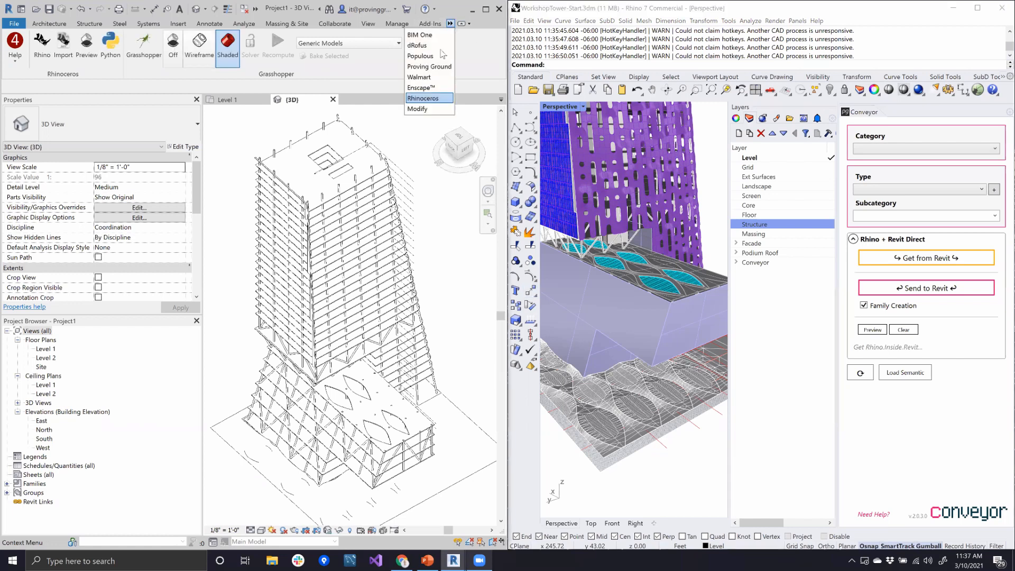
click(427, 69)
click(18, 43)
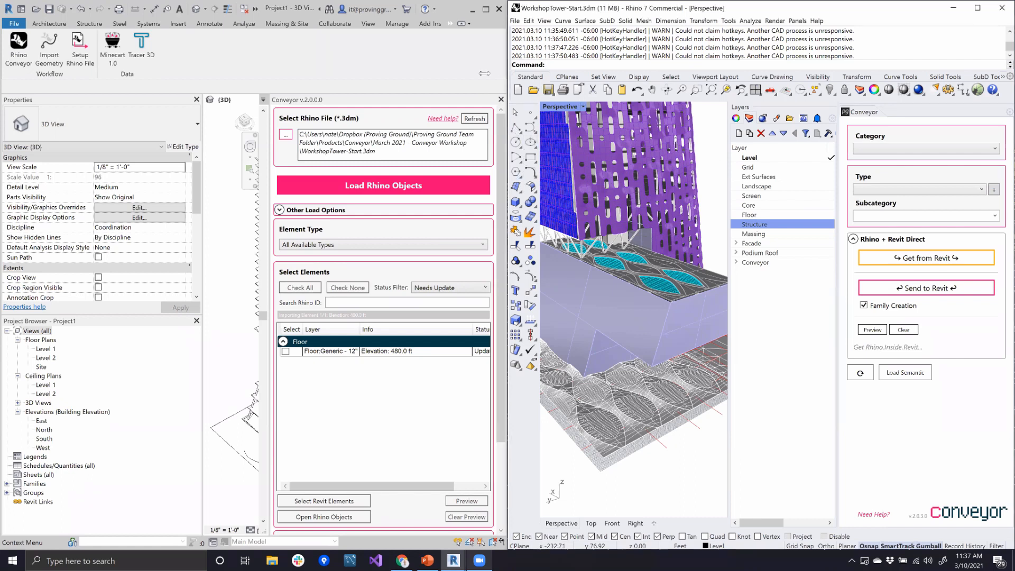
click(501, 98)
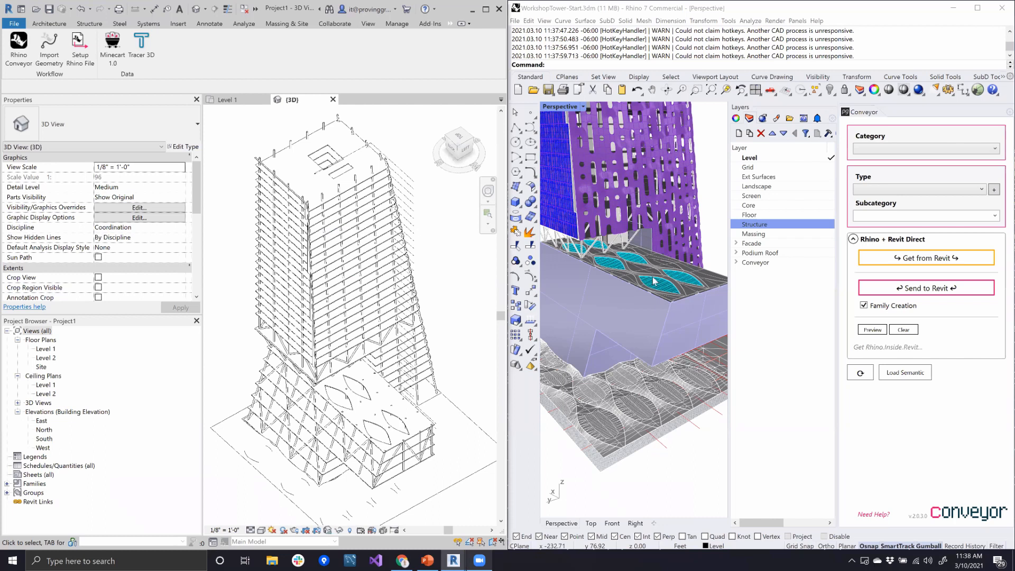
Step: Switch to Rhino and view the whole tower and podium in the Perspective viewport
click(750, 118)
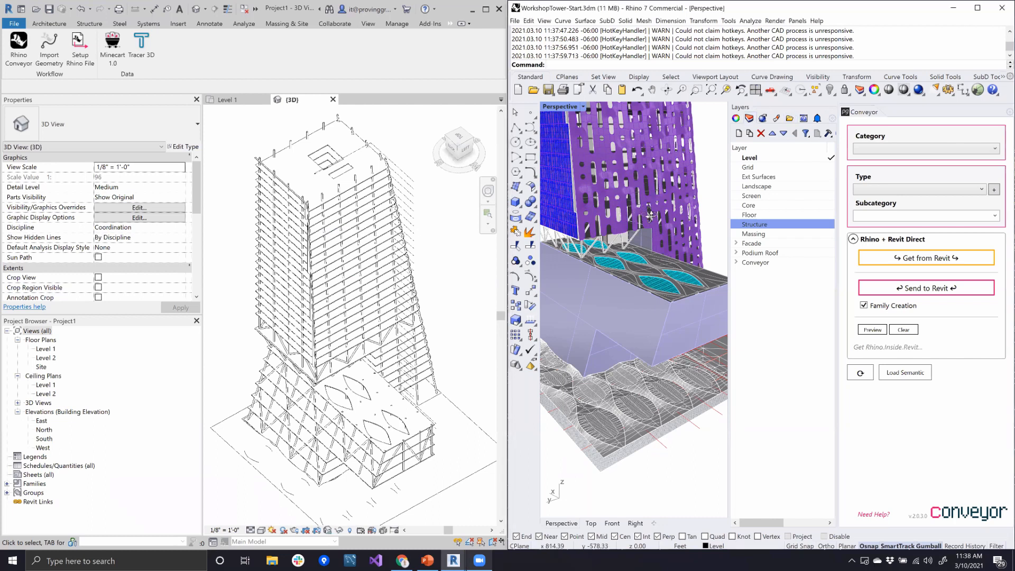
right_drag(639, 218, 654, 256)
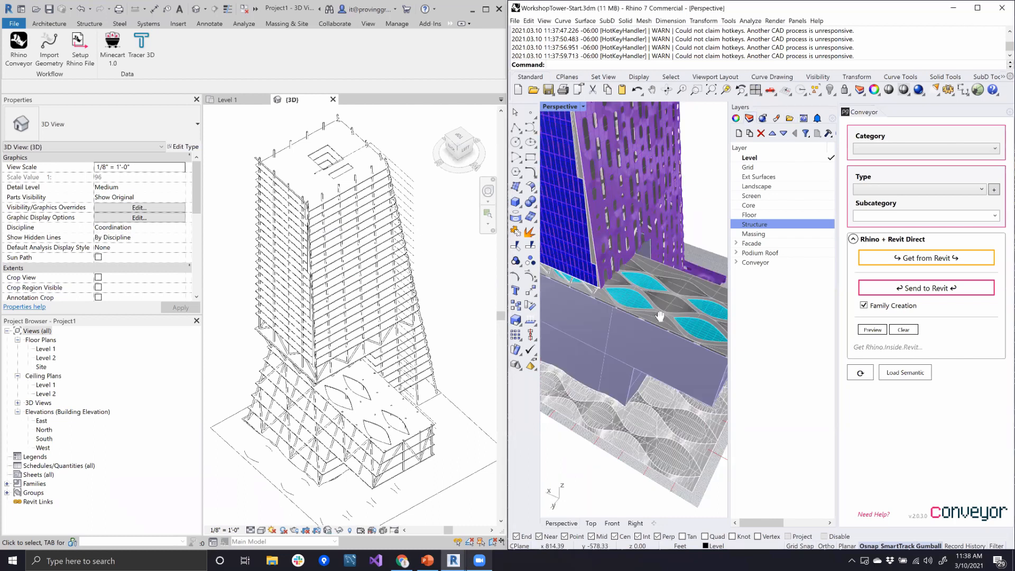
scroll(659, 326, up, 5)
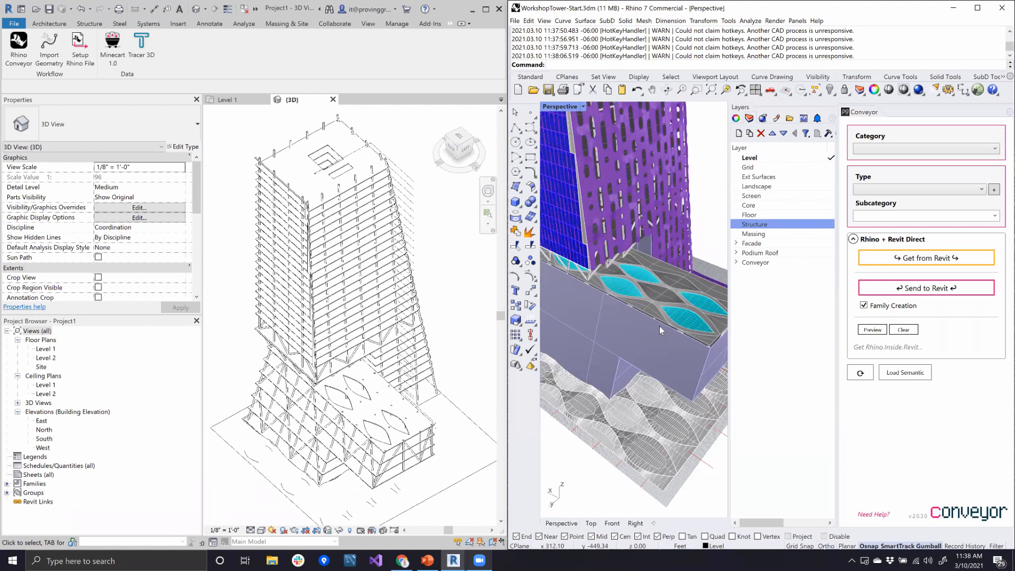
scroll(666, 343, down, 5)
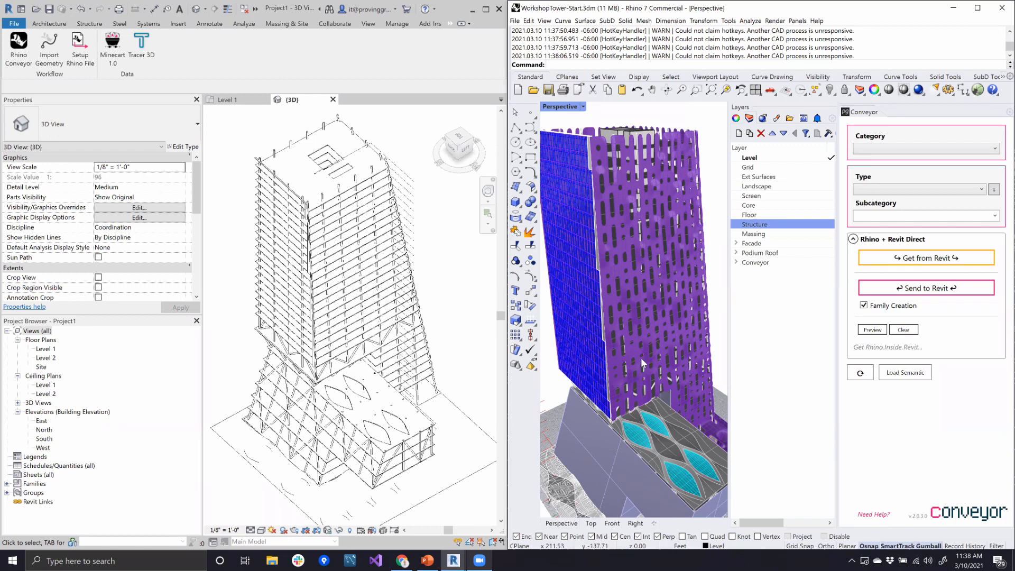
scroll(641, 358, down, 2)
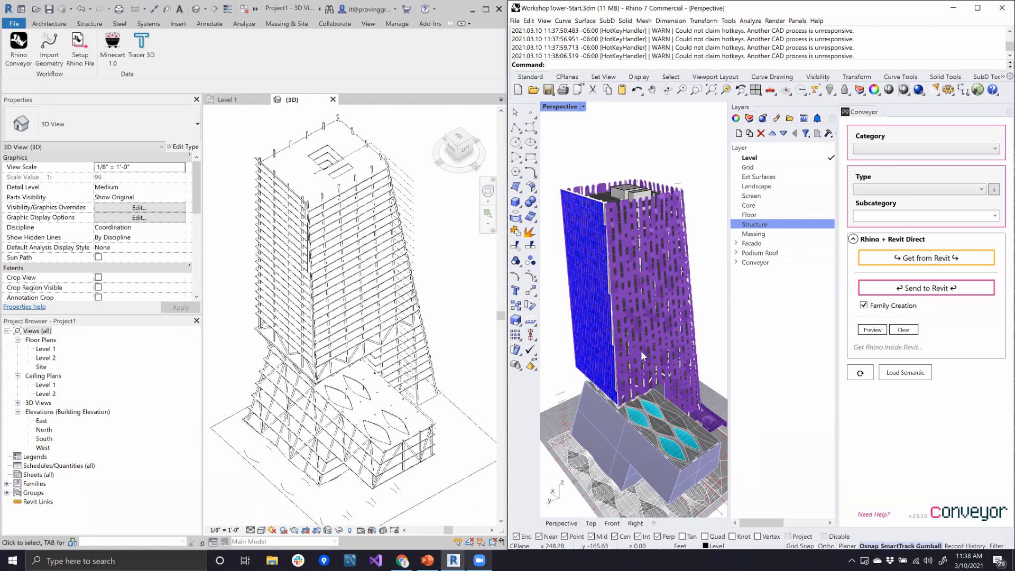
Step: Switch to Revit, select the tower's roof floor to read its Rhino properties, and deselect it
click(931, 261)
click(356, 206)
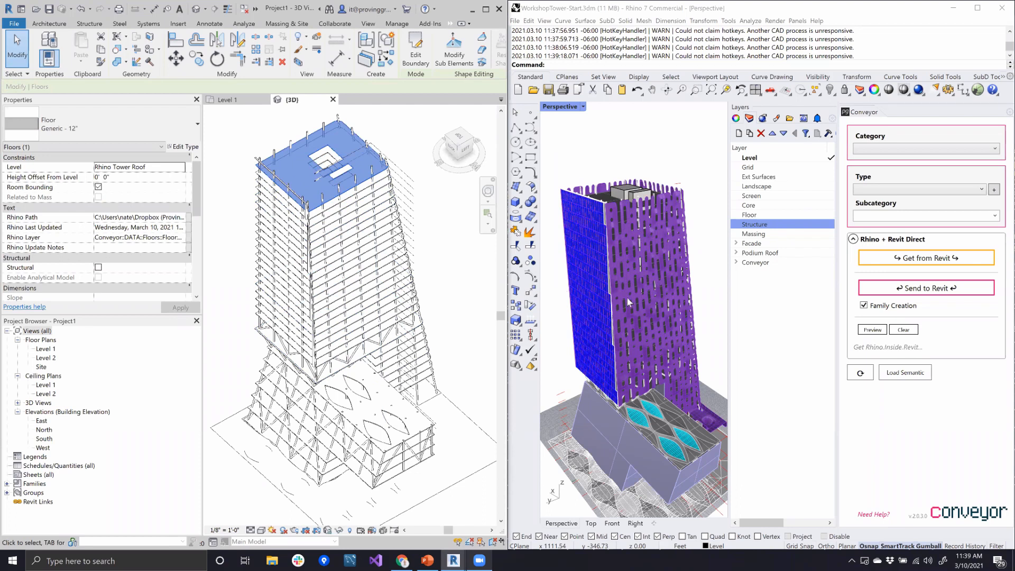
click(373, 136)
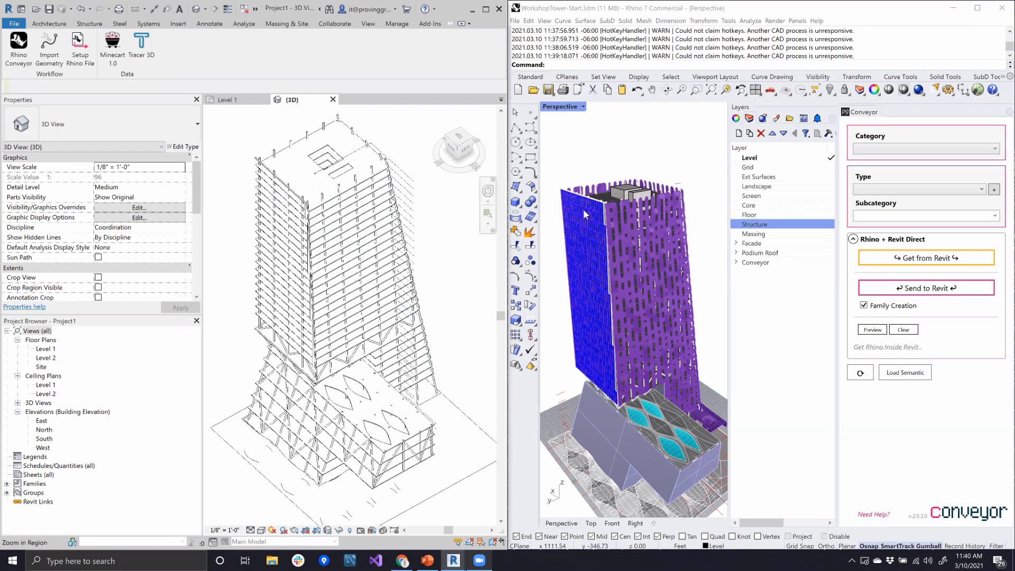
Step: Switch to Rhino and close the Layers panel to enlarge the Perspective viewport
click(780, 9)
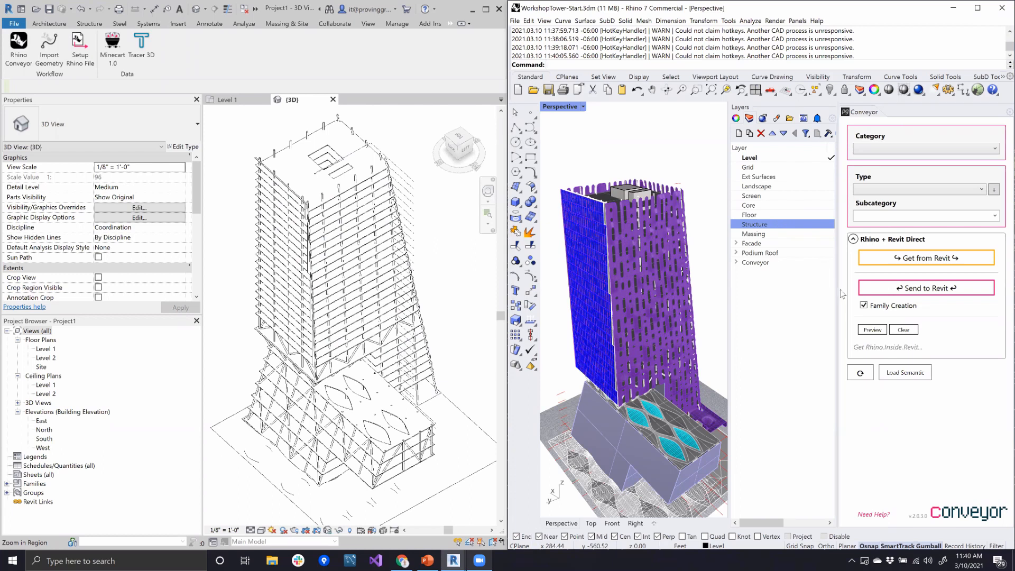
double_click(739, 109)
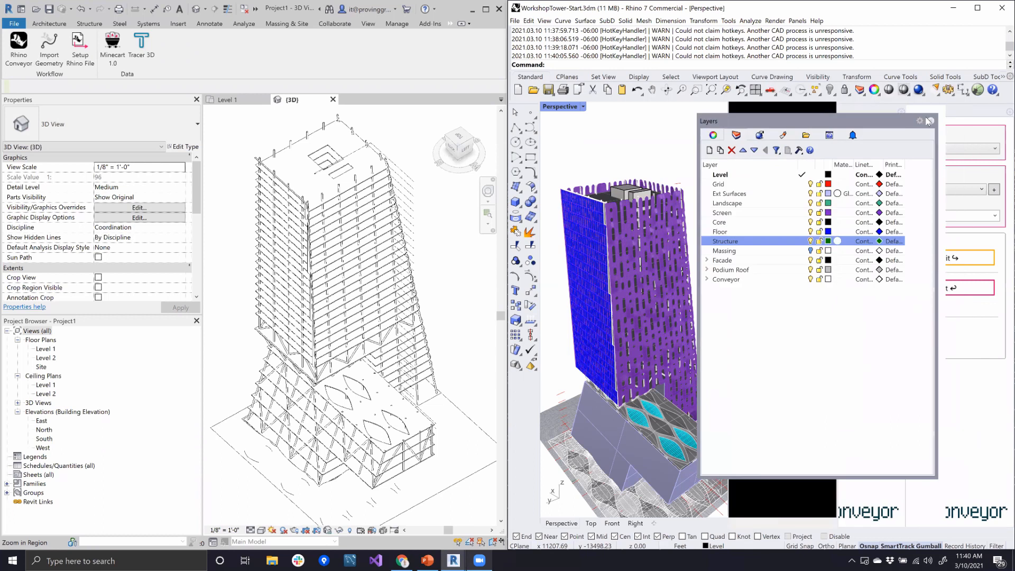
click(930, 123)
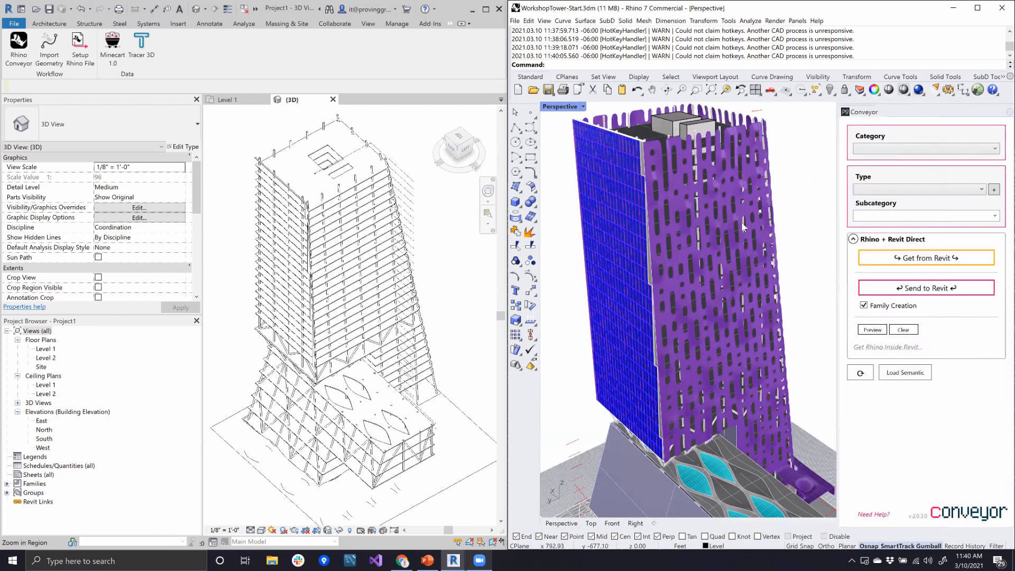
Step: Inspect the podium roof up close by selecting its perforated roof polysurface and individual skylight polysurfaces
shift+right_drag(732, 274, 737, 303)
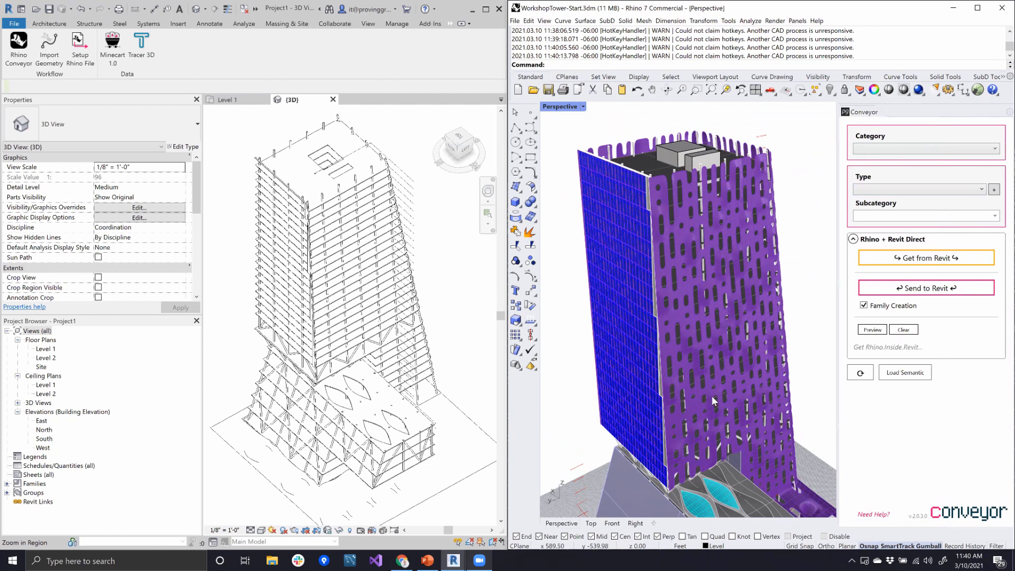
right_drag(693, 383, 679, 297)
scroll(648, 323, up, 3)
scroll(706, 313, up, 2)
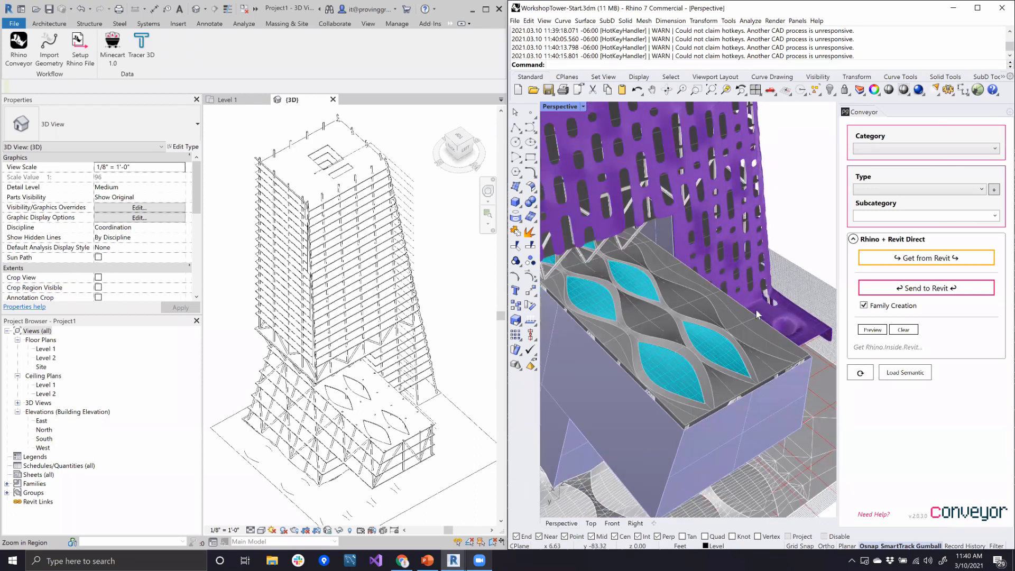
click(764, 408)
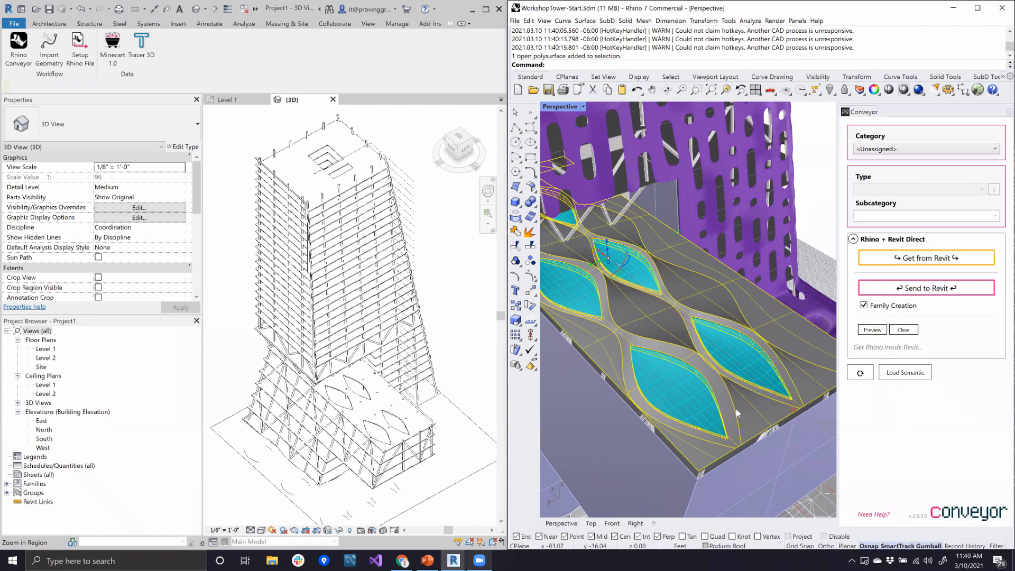
right_drag(768, 384, 773, 384)
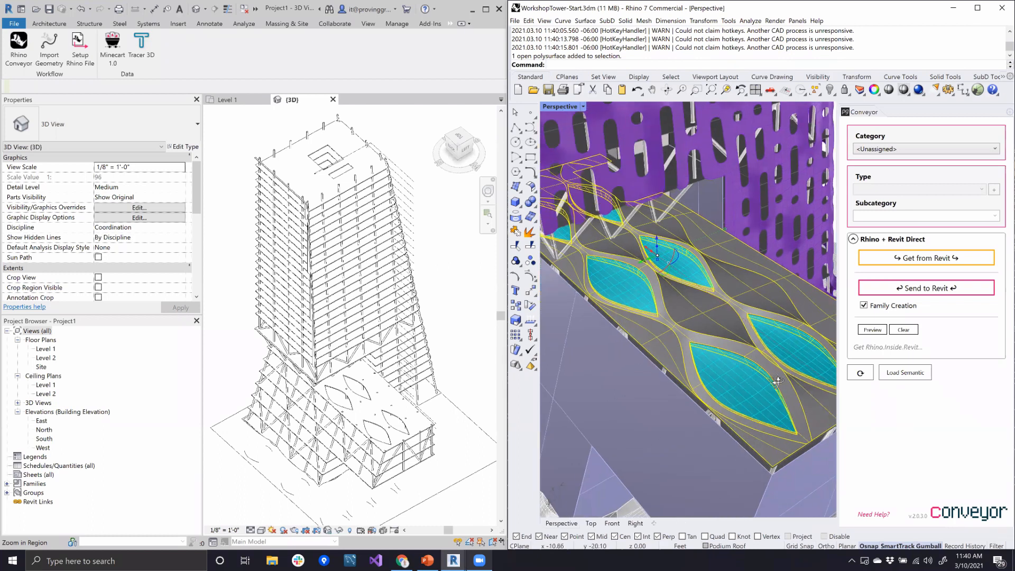
right_drag(784, 322, 751, 338)
click(738, 345)
click(773, 313)
click(715, 335)
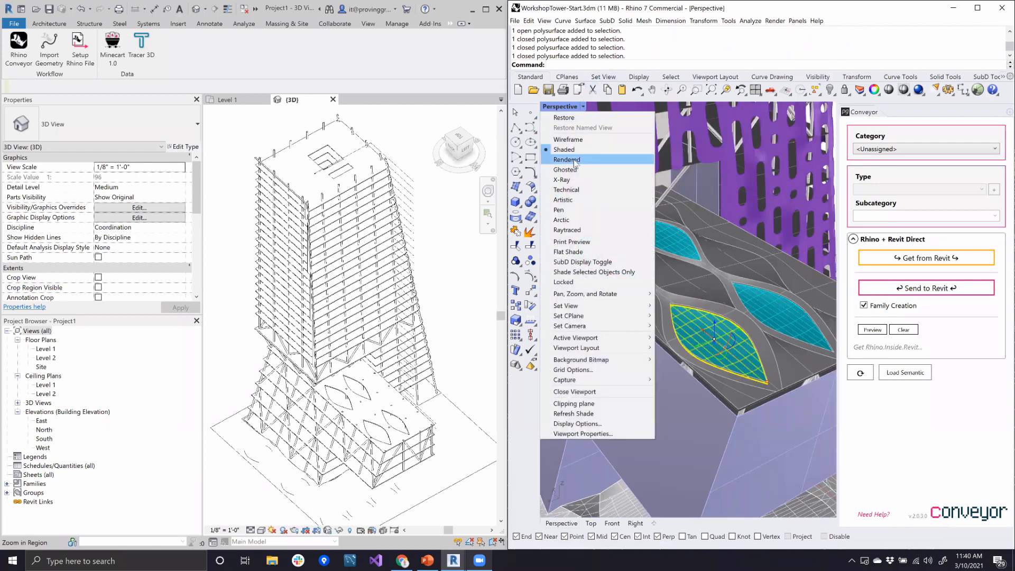
Step: Preview the podium roof in the Rendered display mode with nothing selected, and return the Perspective viewport to Shaded
click(574, 161)
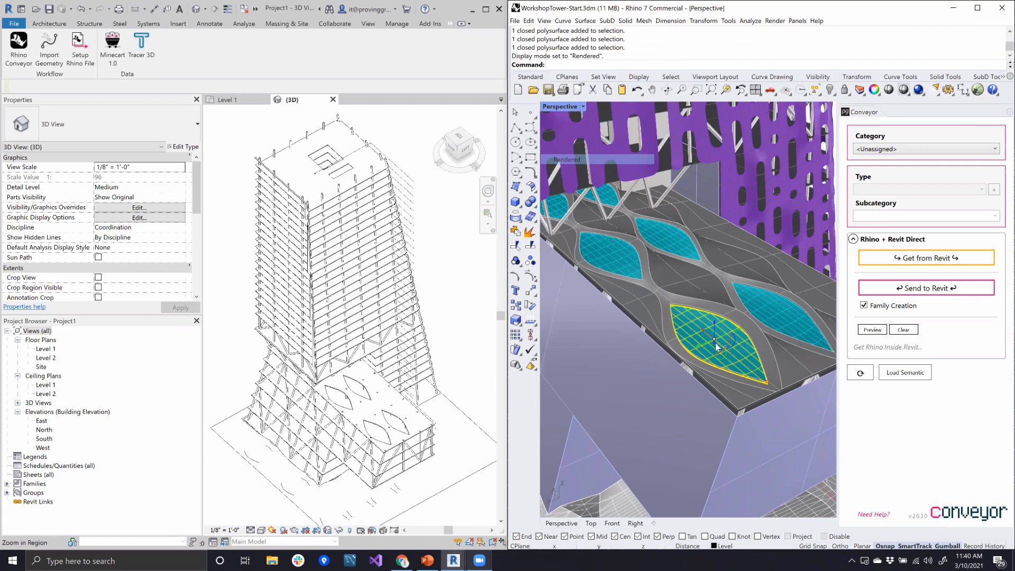
key(Escape)
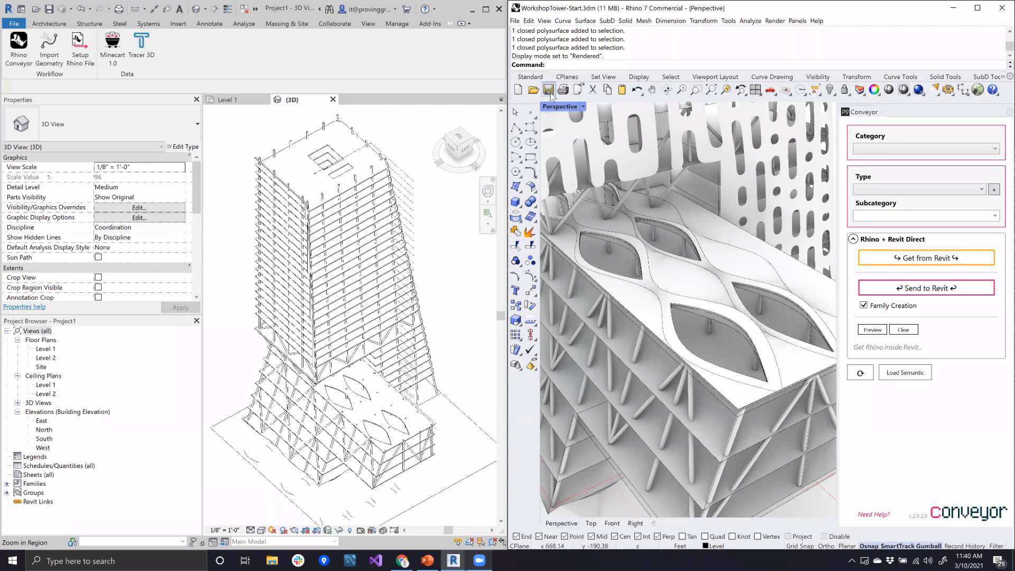
click(583, 107)
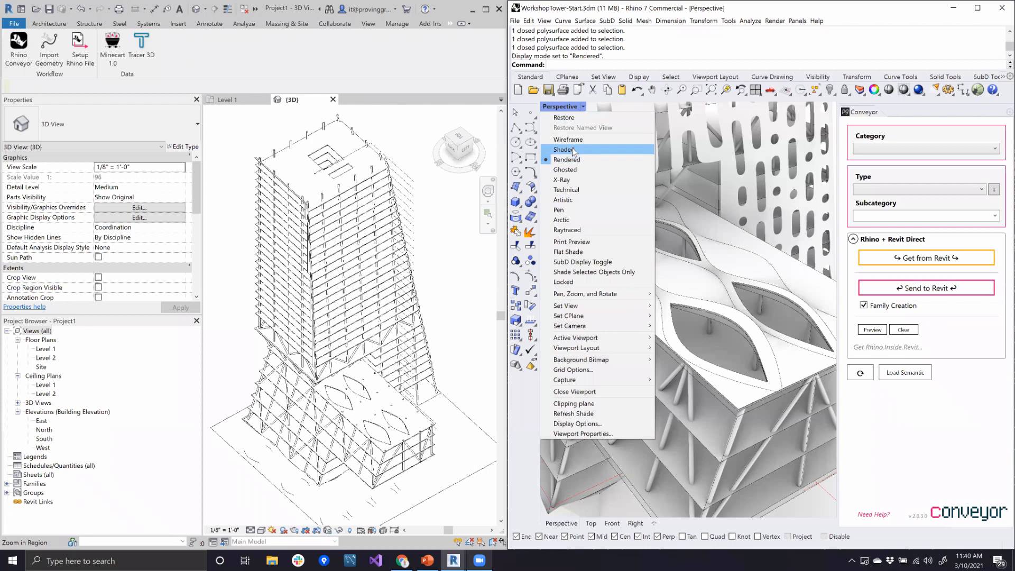
click(592, 150)
right_drag(706, 279, 726, 286)
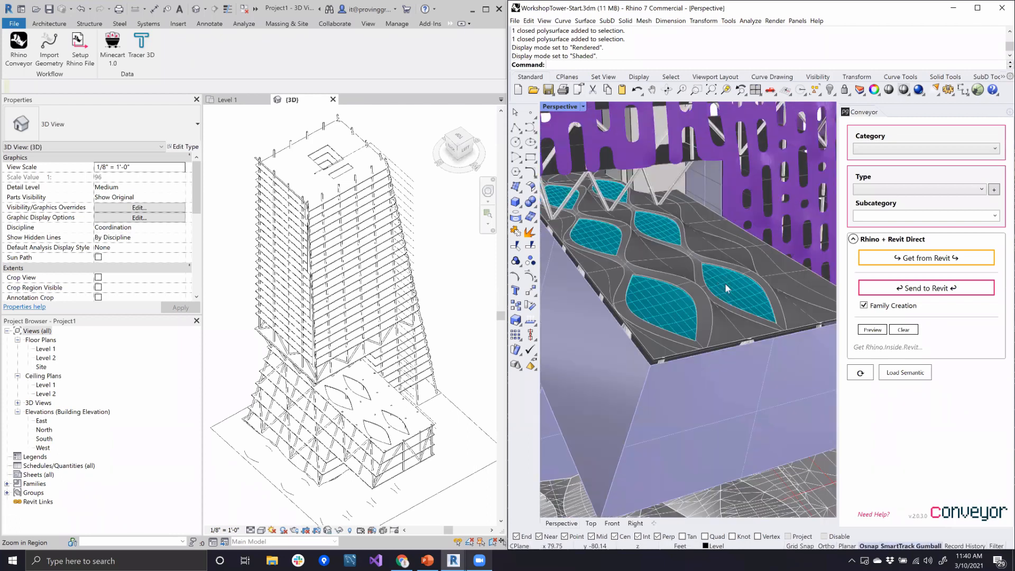
Step: Select the perforated podium roof polysurface together with the four nearest skylight polysurfaces
scroll(724, 284, up, 3)
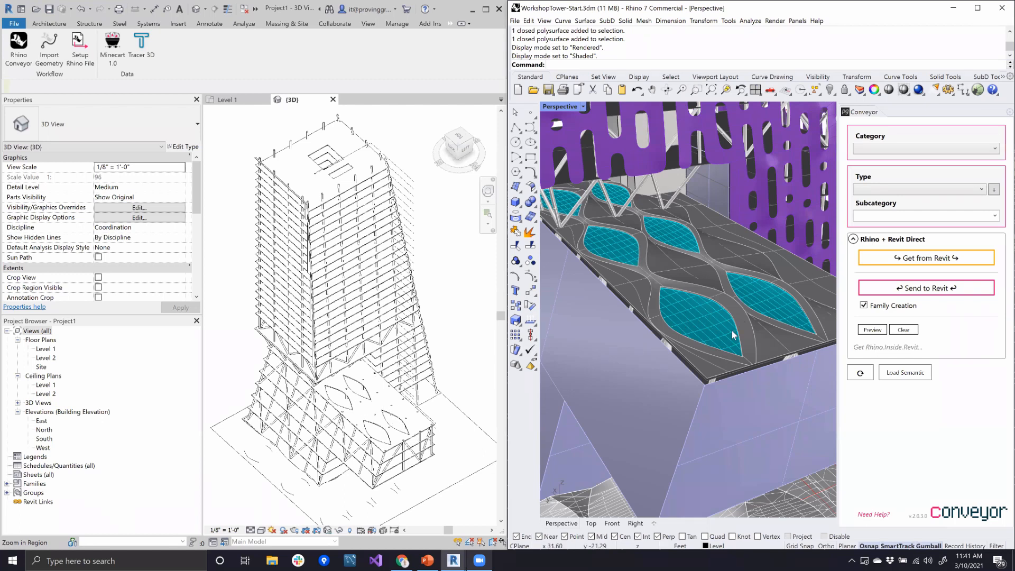
click(697, 318)
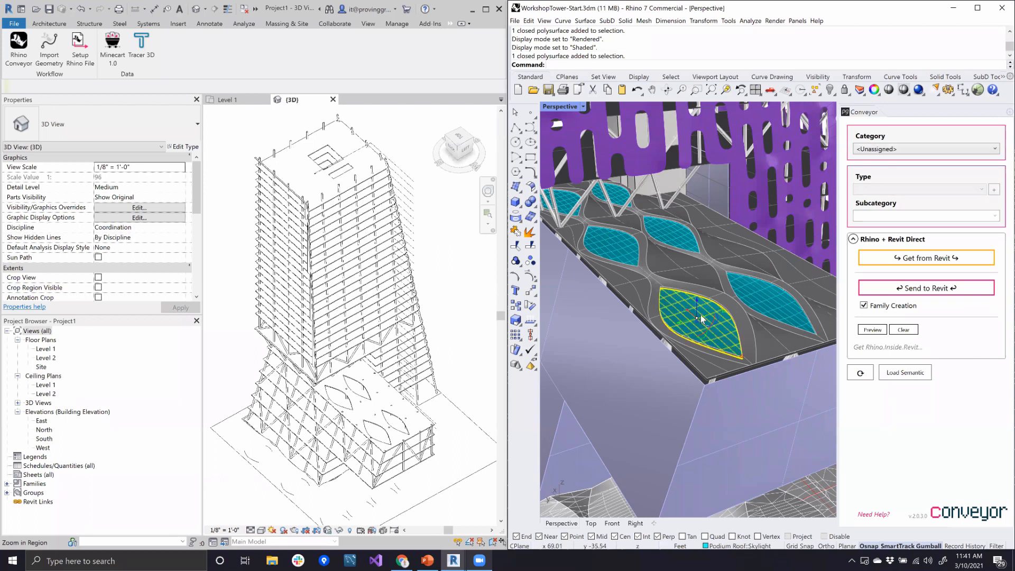
click(628, 242)
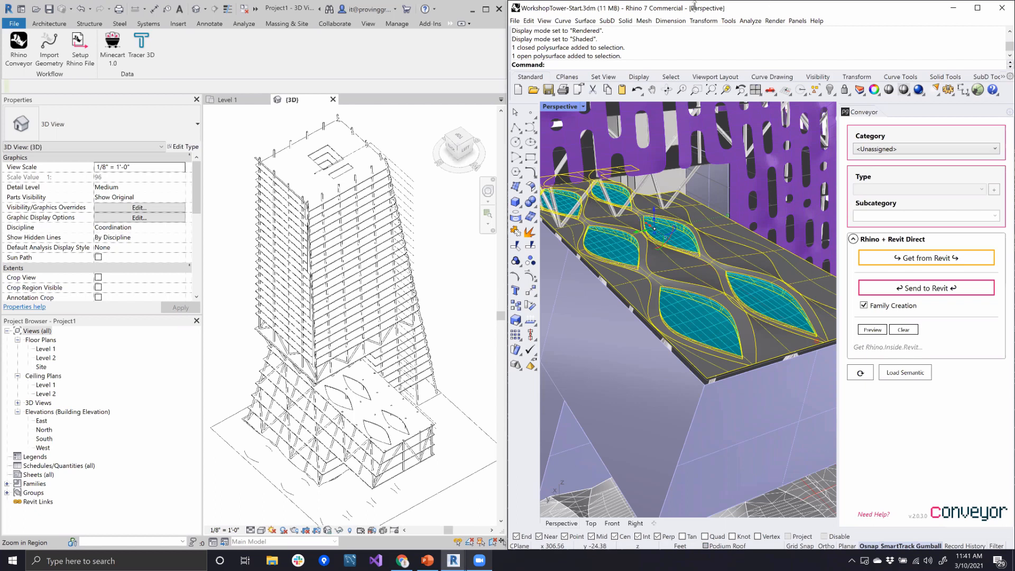
shift+click(733, 329)
shift+click(767, 302)
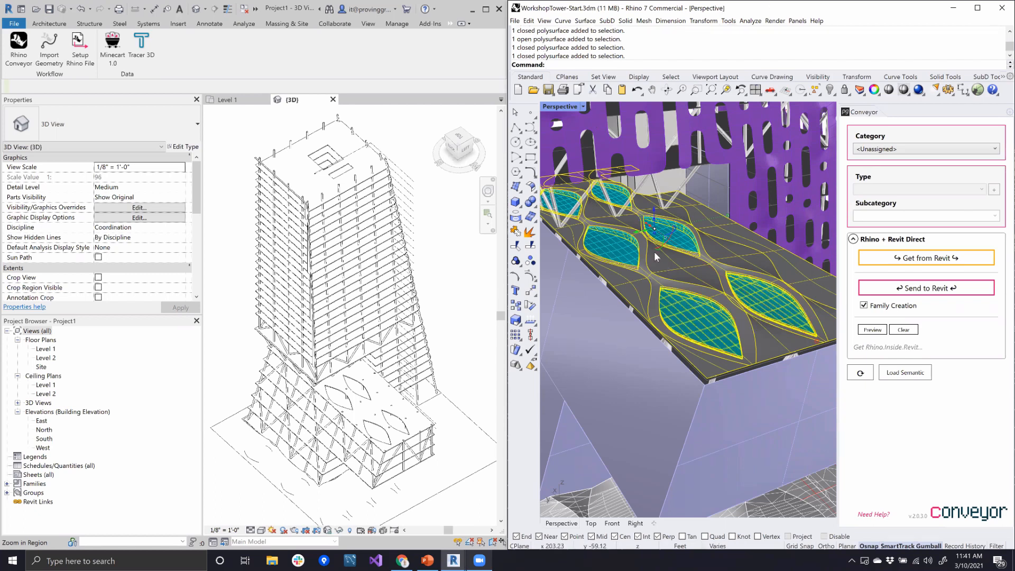
shift+click(683, 241)
shift+click(612, 246)
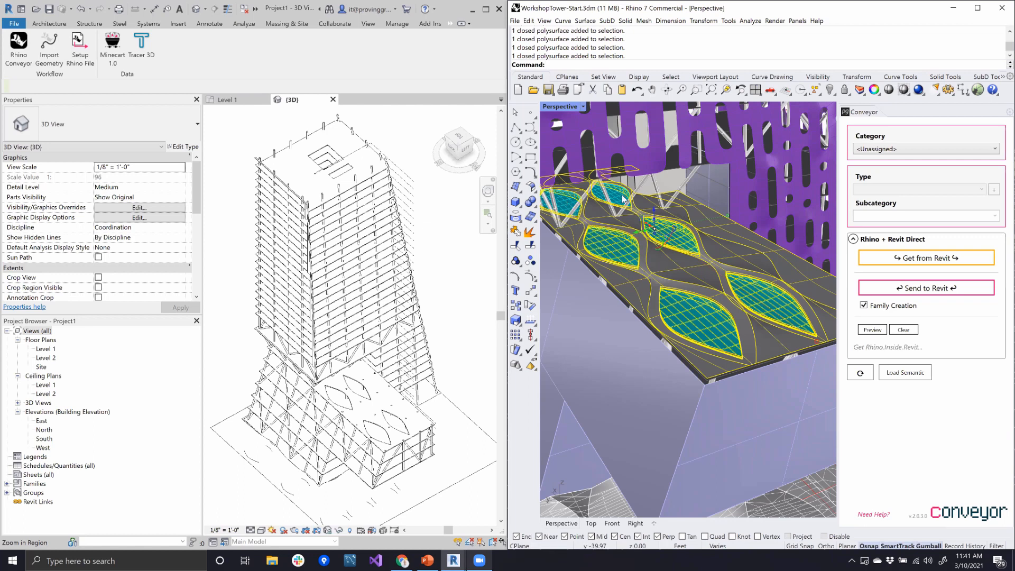
Step: Create a block named "Roof Block" from the selected roof and skylights, with its base point at the roof's near corner
right_drag(761, 312, 707, 386)
right_drag(694, 334, 742, 319)
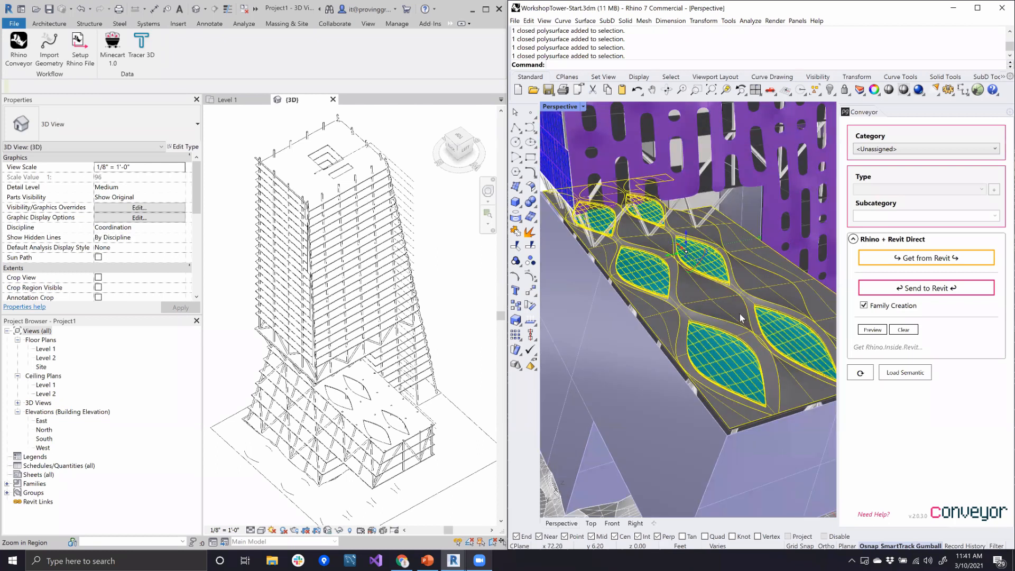
text(Block)
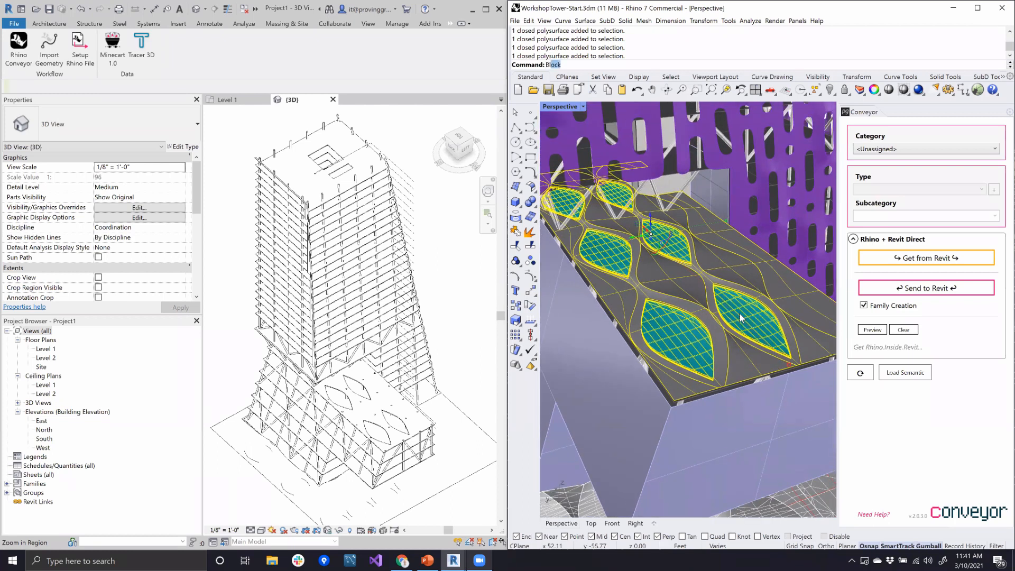
key(Return)
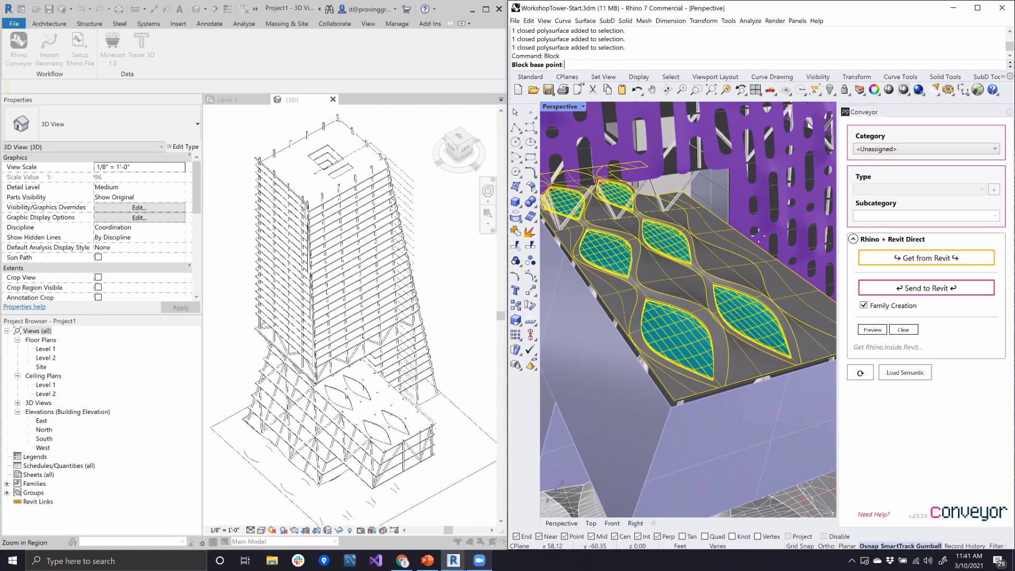
click(673, 403)
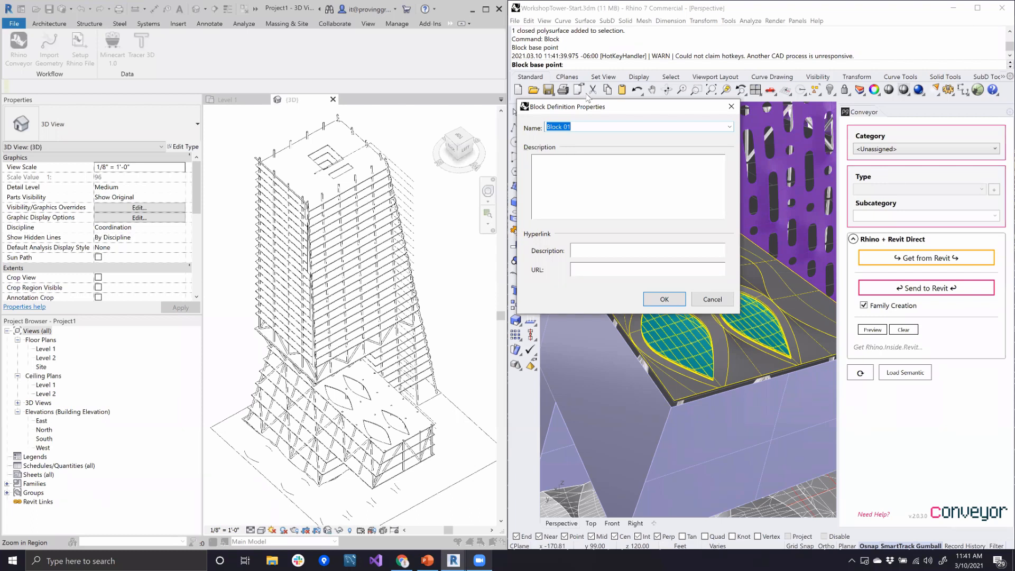
text(Roof Block)
click(679, 303)
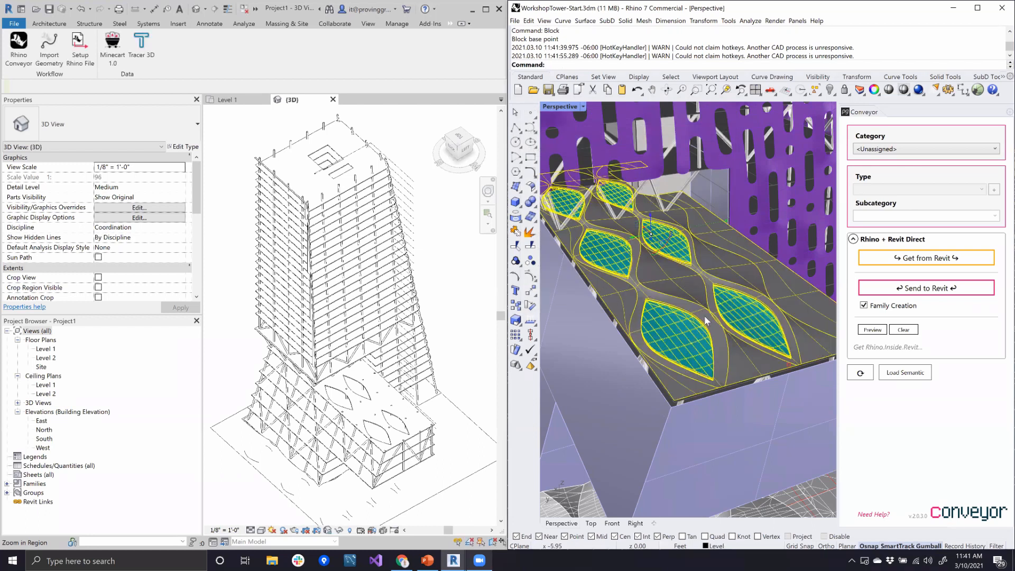
Step: Review the layer structure, including the Facade and Podium Roof sublayers, and close the Layers panel
scroll(705, 318, down, 5)
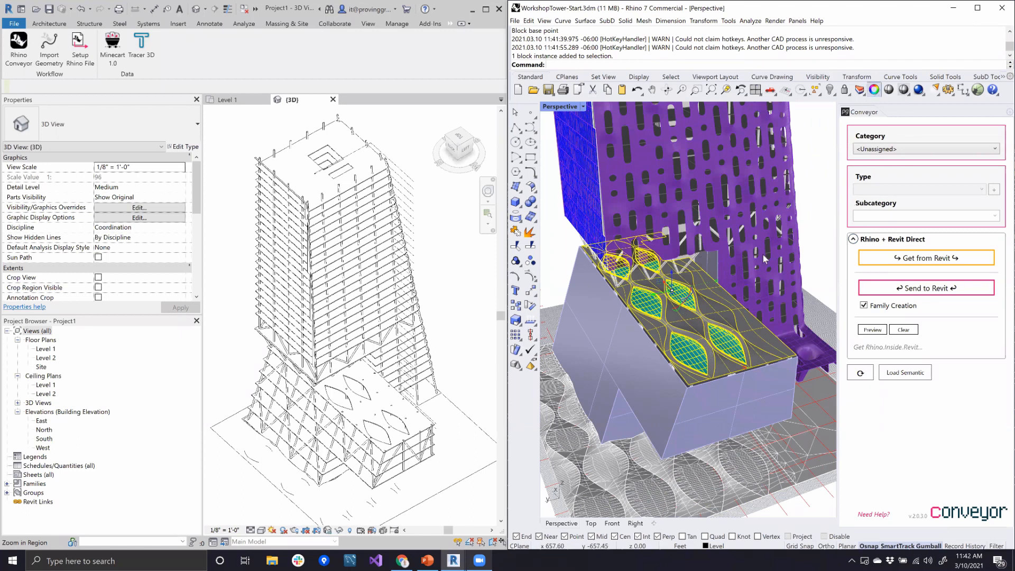
click(707, 259)
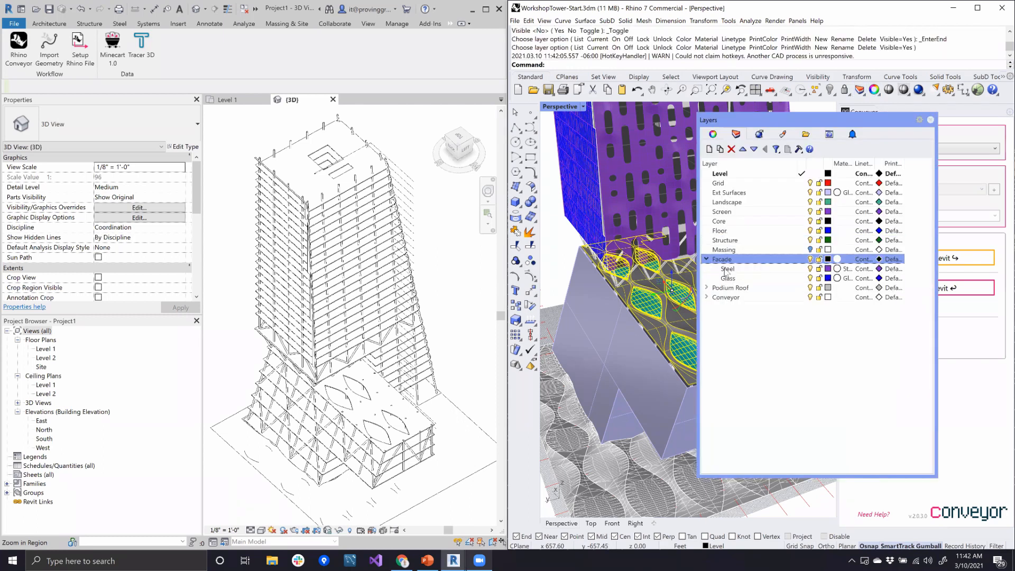
click(730, 268)
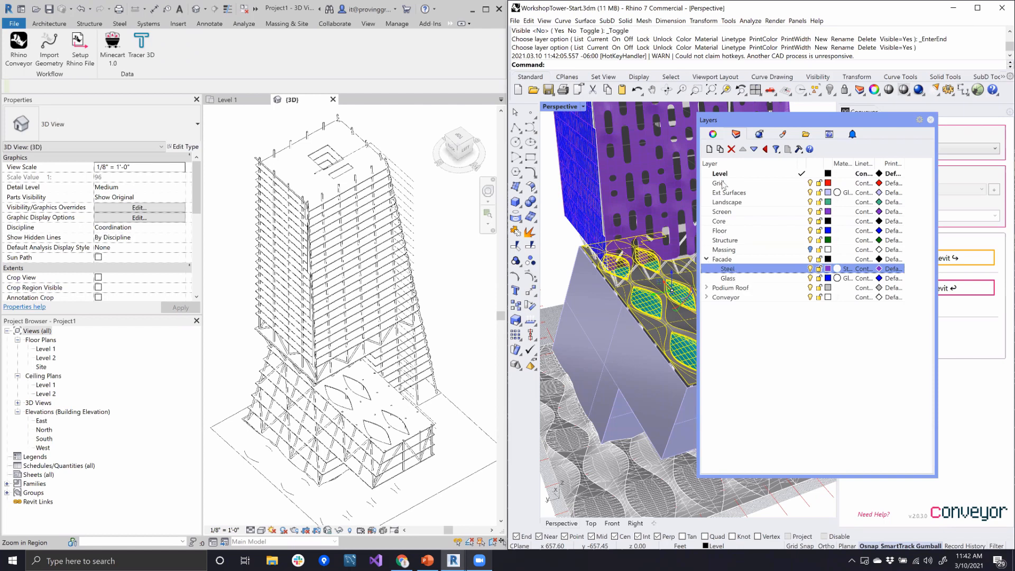
click(706, 260)
click(731, 194)
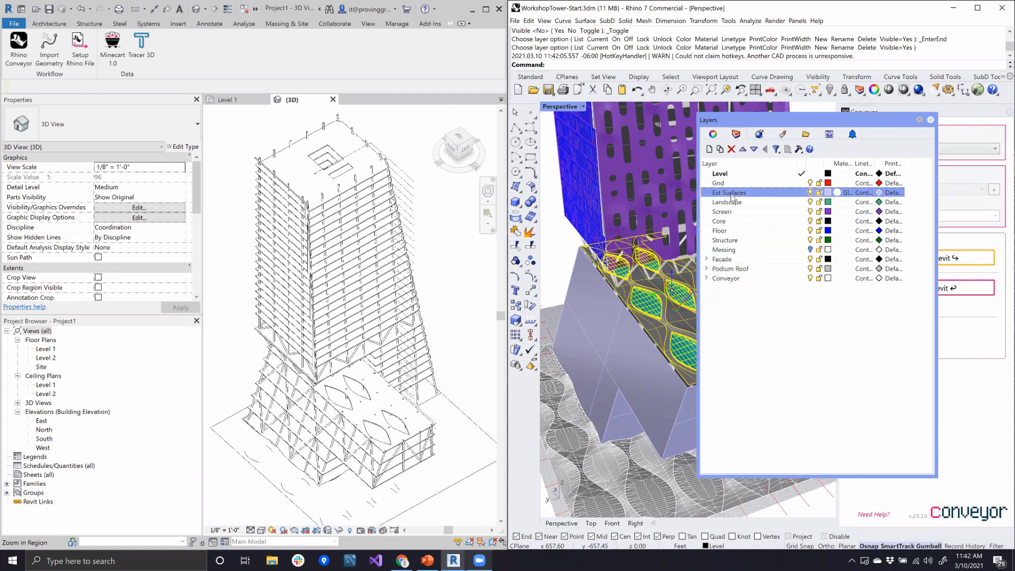
click(707, 269)
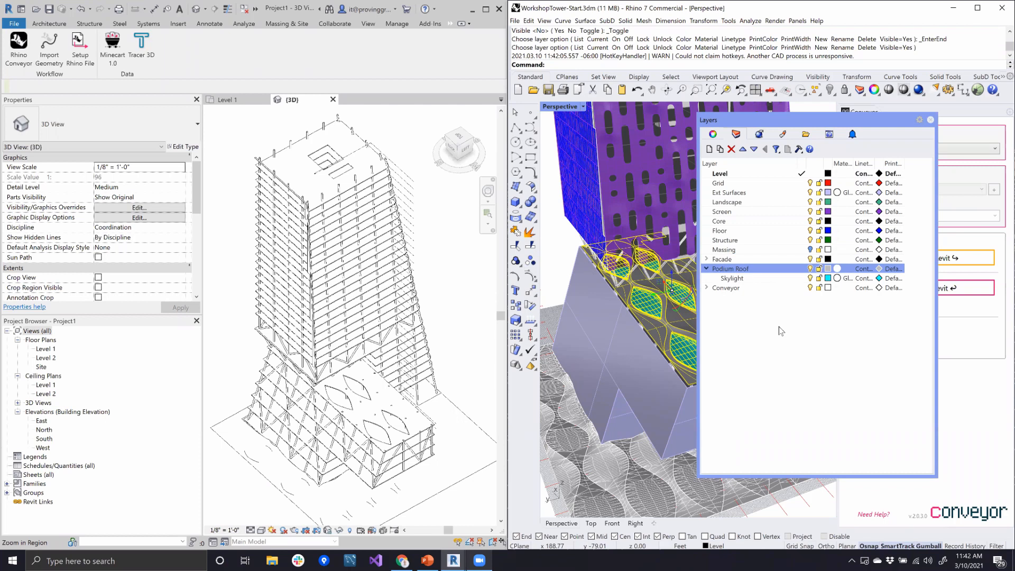
click(931, 120)
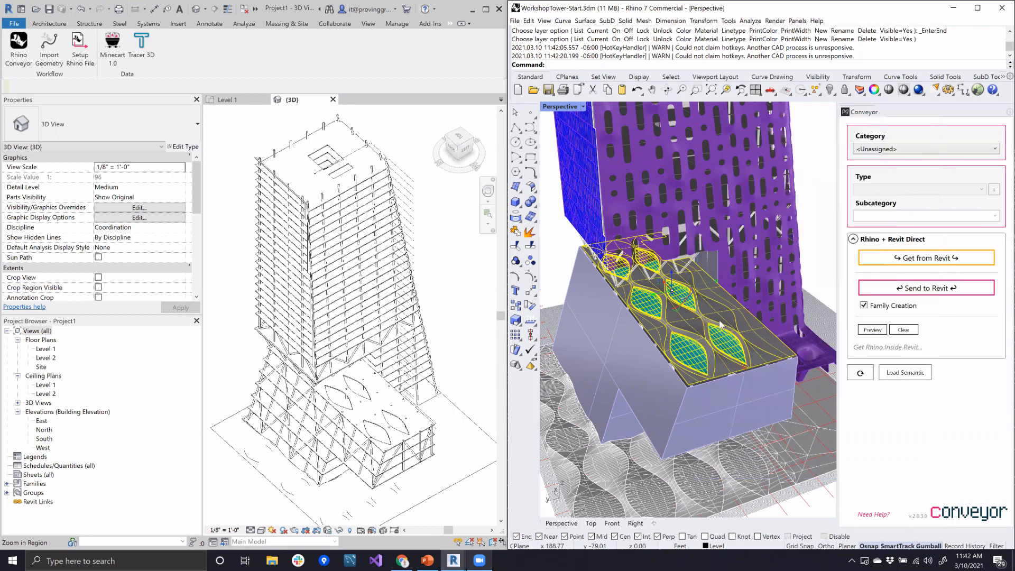
Step: Assign the podium roof block the Conveyor category Components and type Generic Models
click(709, 319)
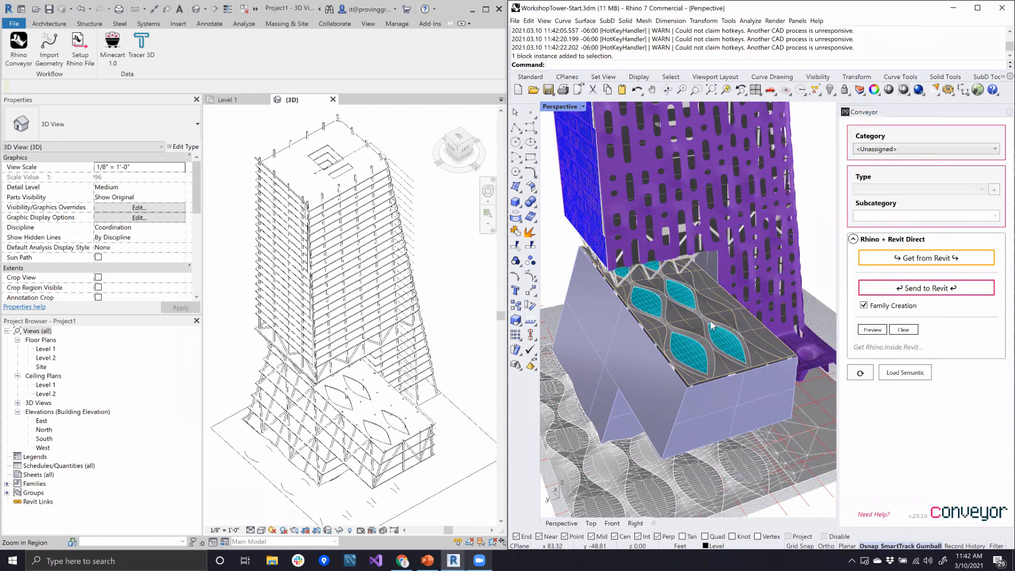
click(913, 150)
click(905, 167)
click(909, 190)
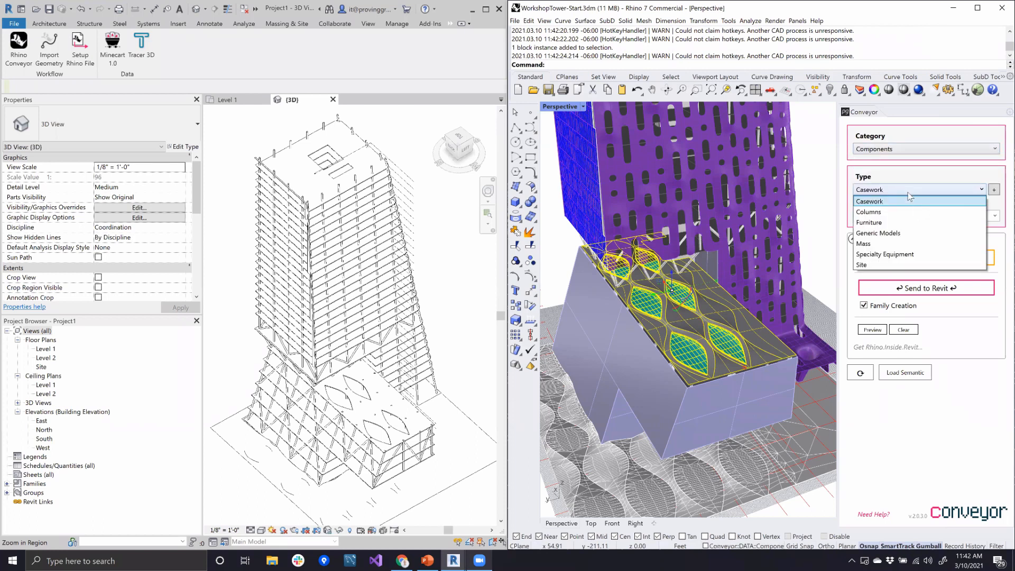
click(893, 234)
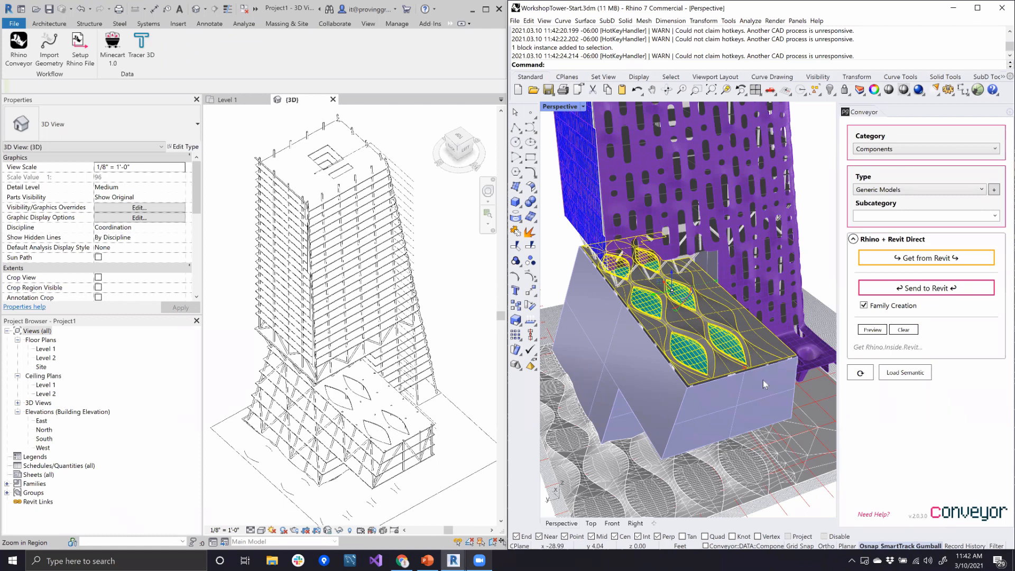
Step: Send the model to Revit through Conveyor and load the Roof Block definition
click(899, 290)
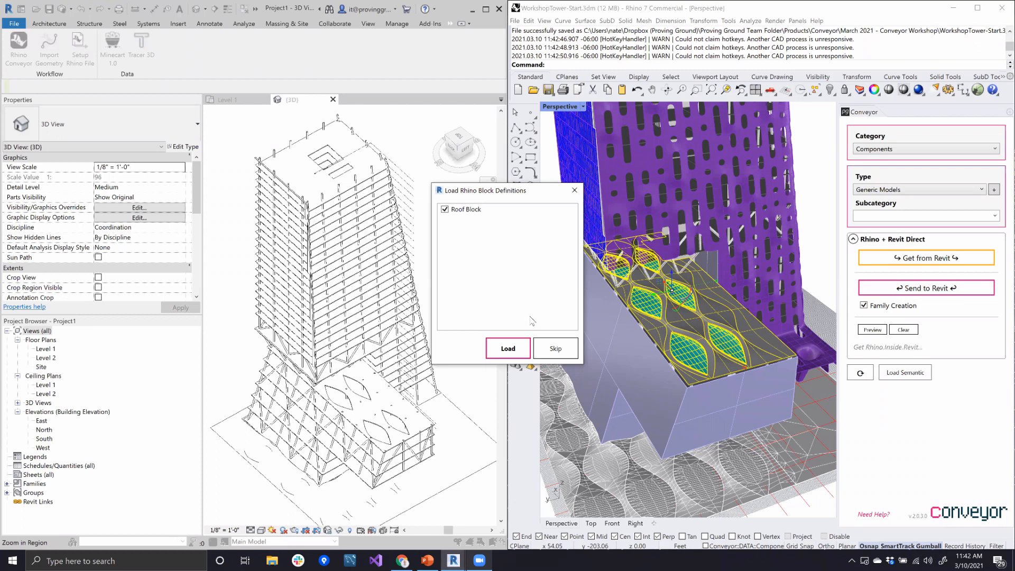
click(508, 355)
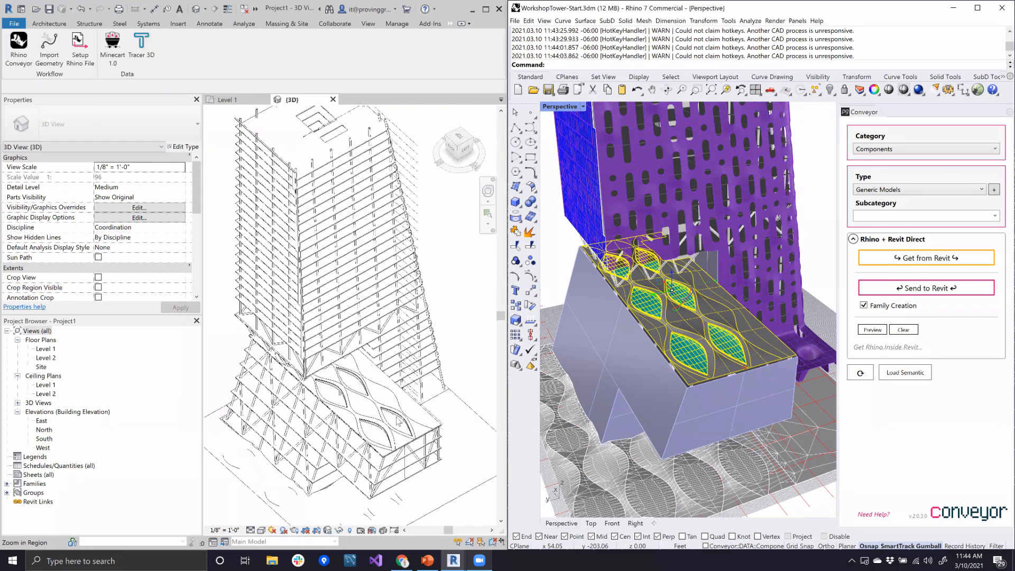
Step: Switch to Revit and show the 3D view in a shaded visual style to check the imported podium roof
scroll(400, 420, up, 5)
middle_drag(390, 433, 413, 408)
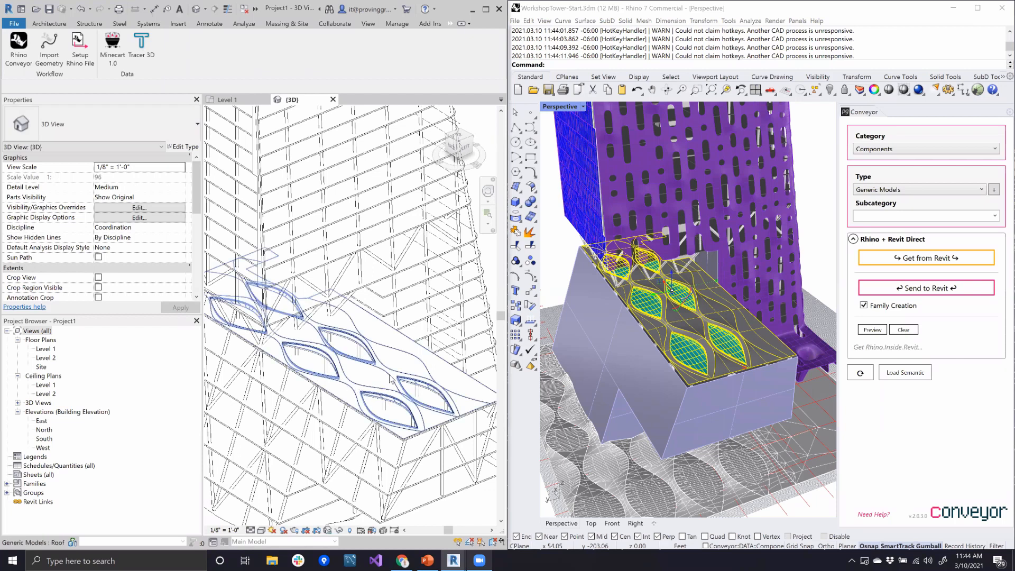
scroll(392, 376, up, 2)
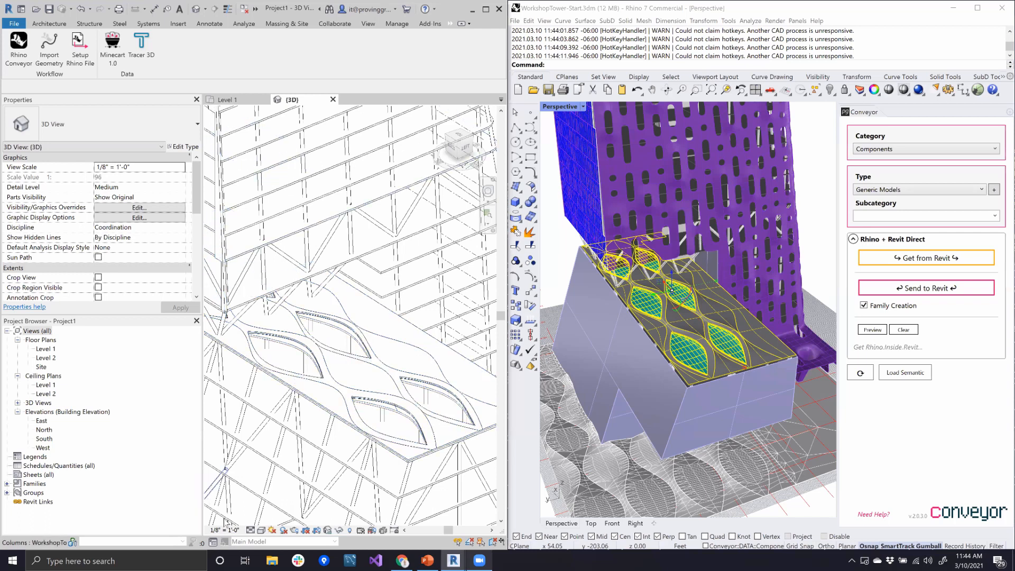
click(261, 530)
click(285, 491)
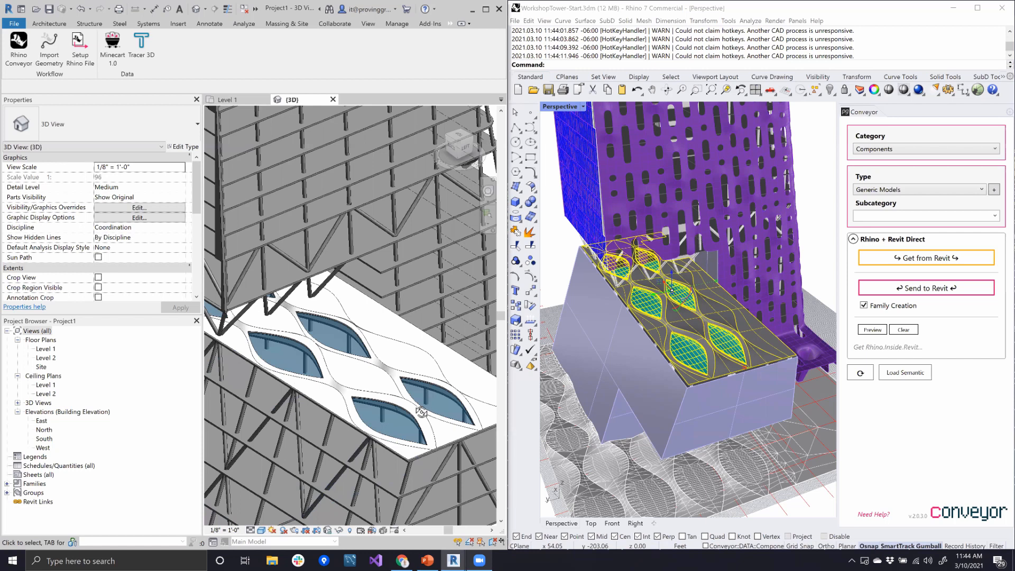
Step: Open the Roof Block family for editing, inspect its podium roof solid, and close the family without saving
scroll(369, 359, up, 4)
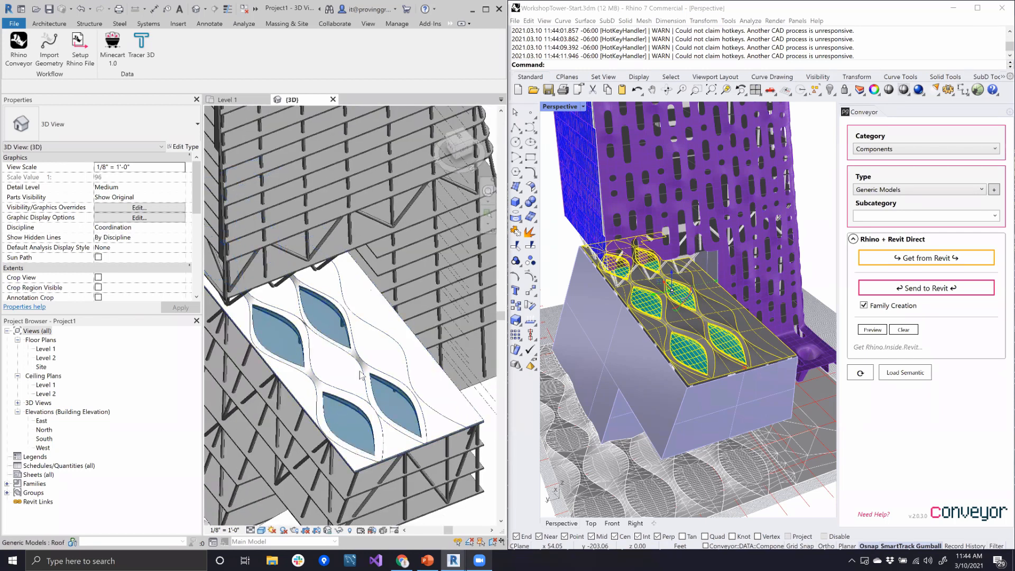
double_click(369, 360)
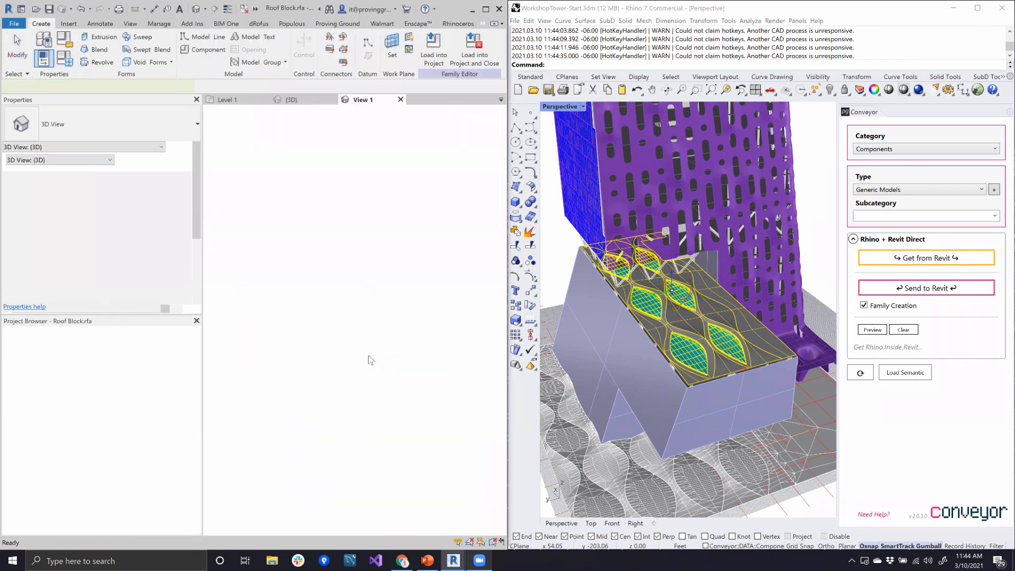
scroll(374, 302, up, 3)
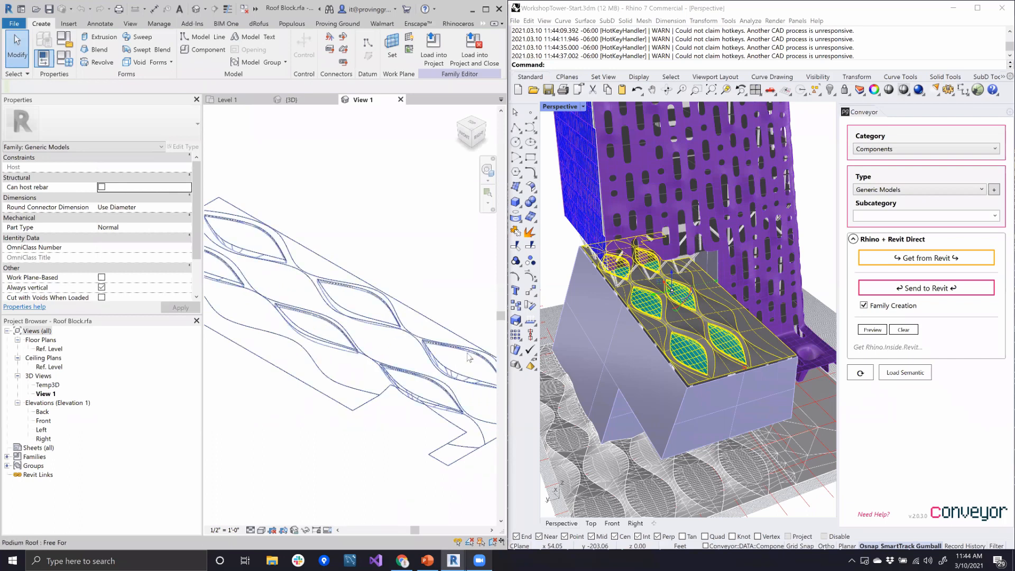
click(438, 326)
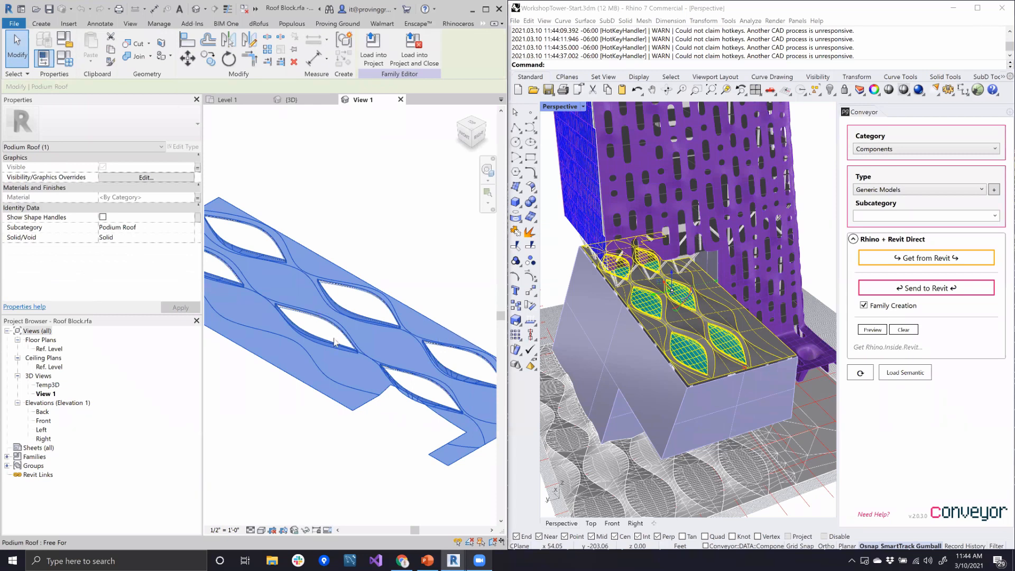
click(317, 407)
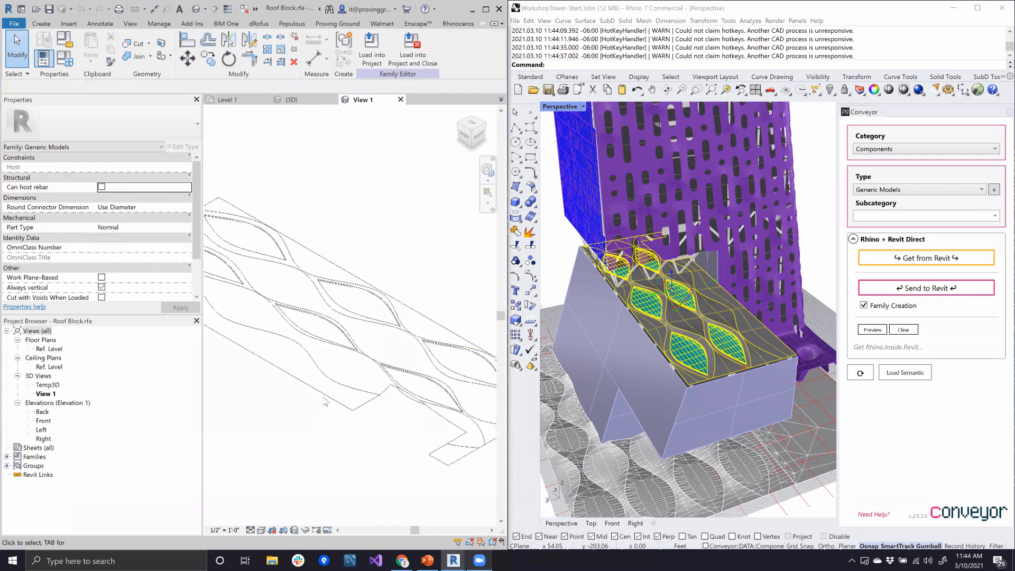
click(354, 405)
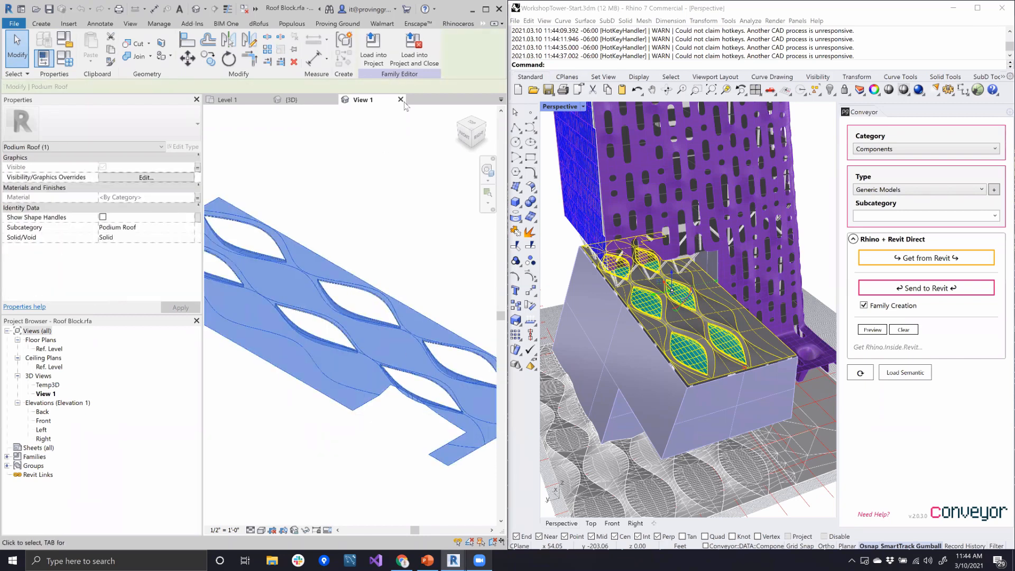
click(401, 99)
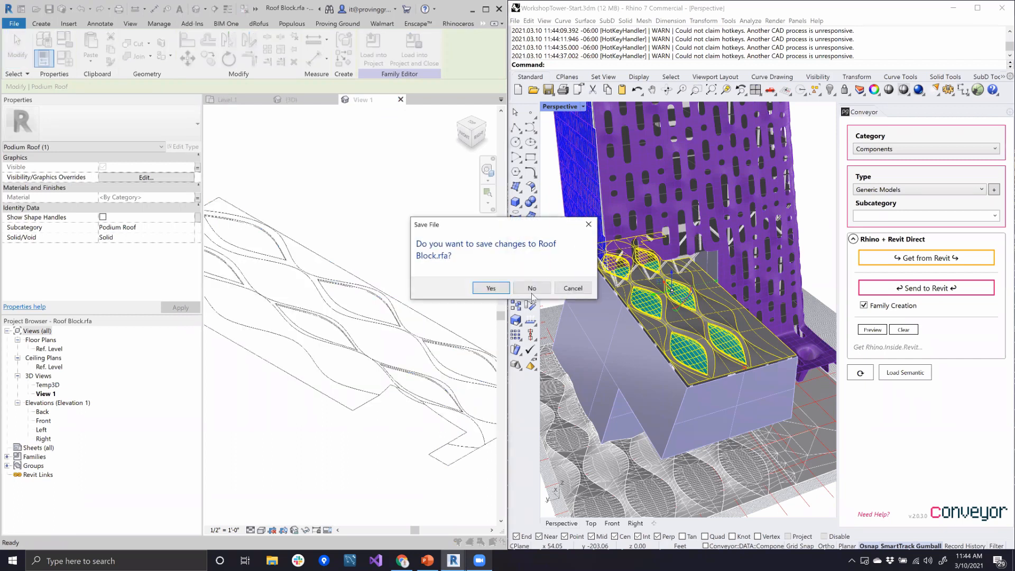
click(533, 289)
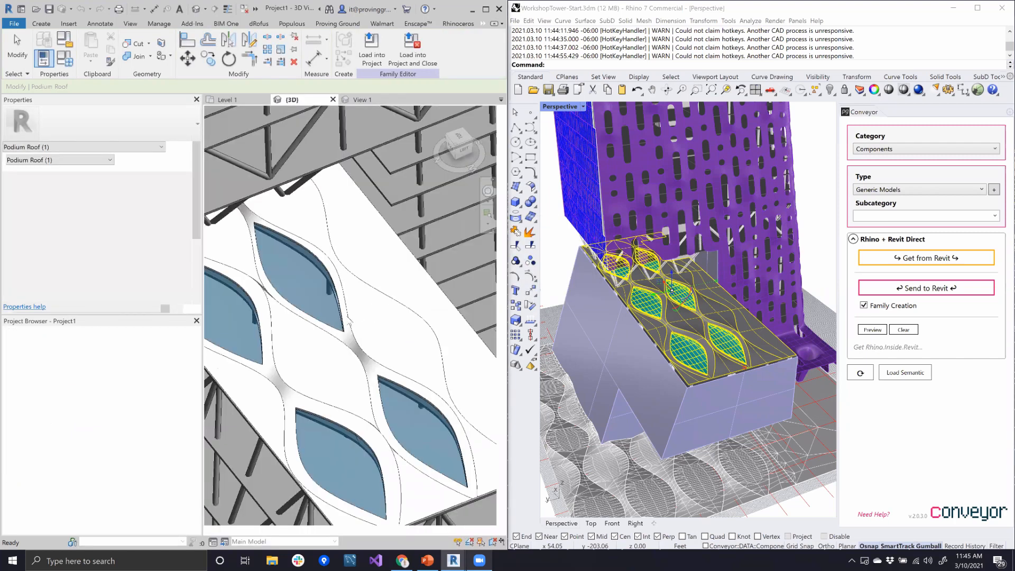
Step: Set the unassigned Rhino material parameter of the Roof Block instance in Revit to Aluminum and clear the selection
click(347, 338)
shift+middle_drag(347, 338, 377, 324)
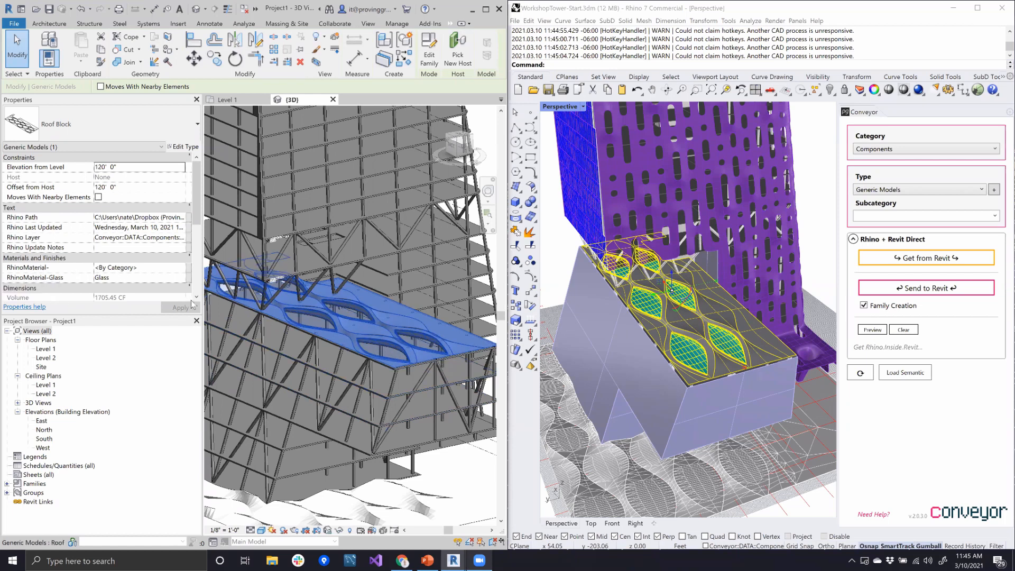
click(183, 269)
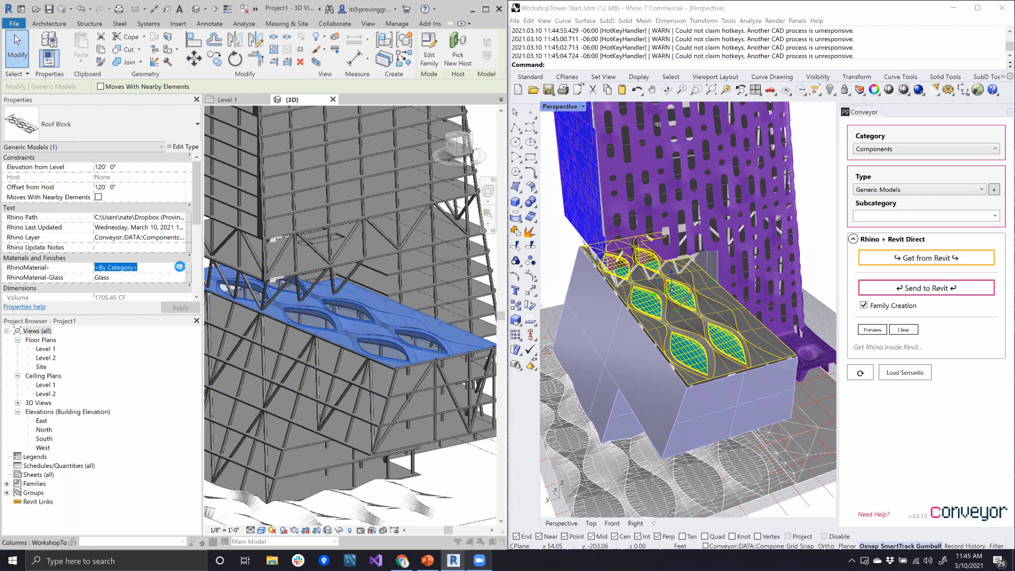
click(181, 268)
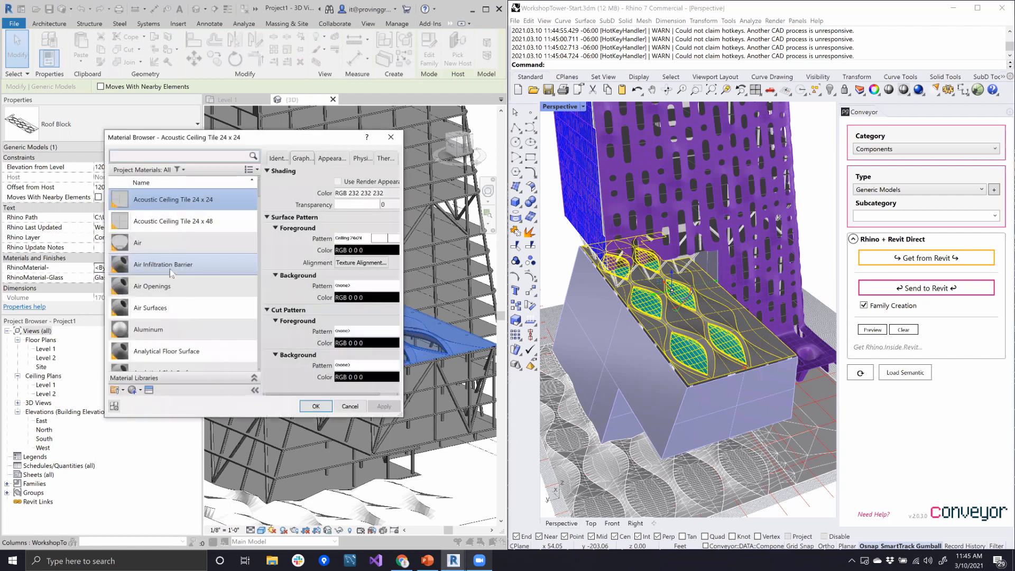
click(164, 329)
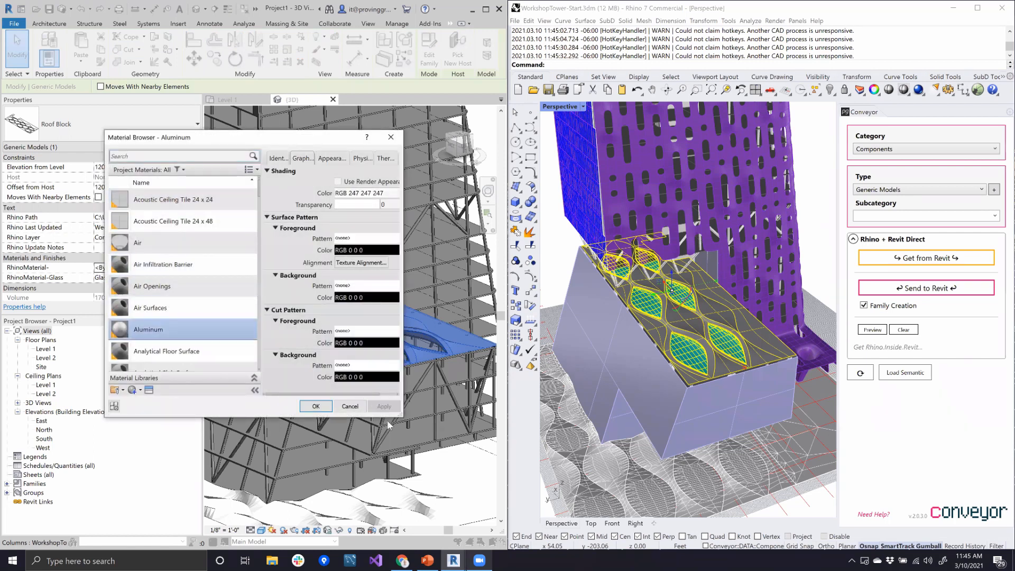
click(317, 406)
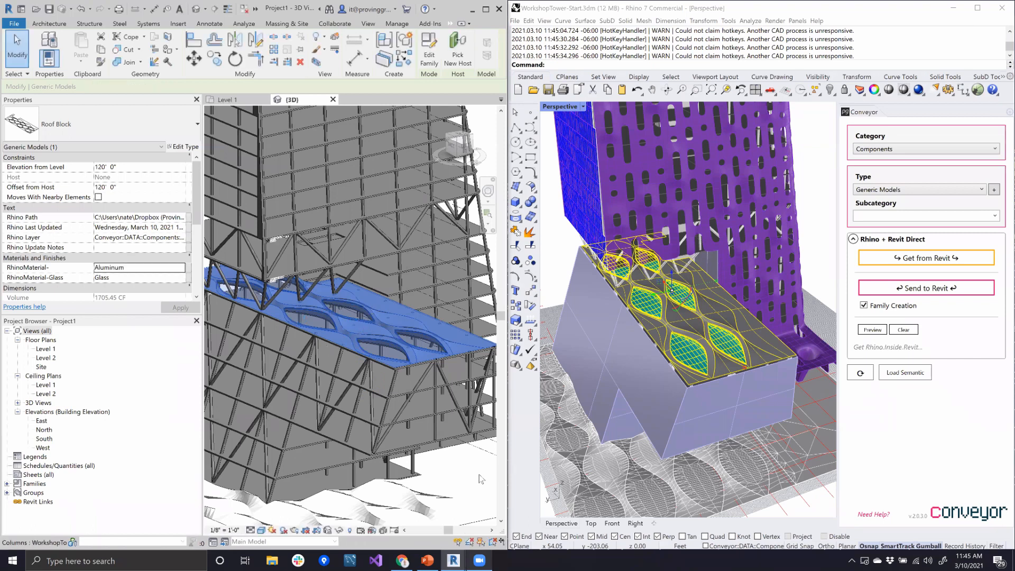
shift+middle_drag(417, 408, 354, 427)
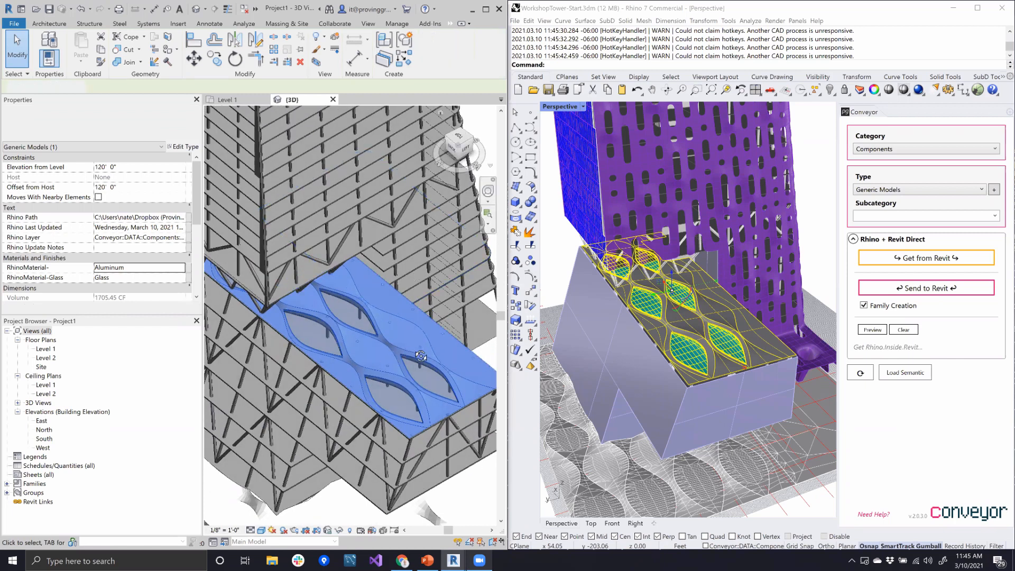
key(Escape)
scroll(398, 378, down, 2)
shift+middle_drag(394, 382, 396, 406)
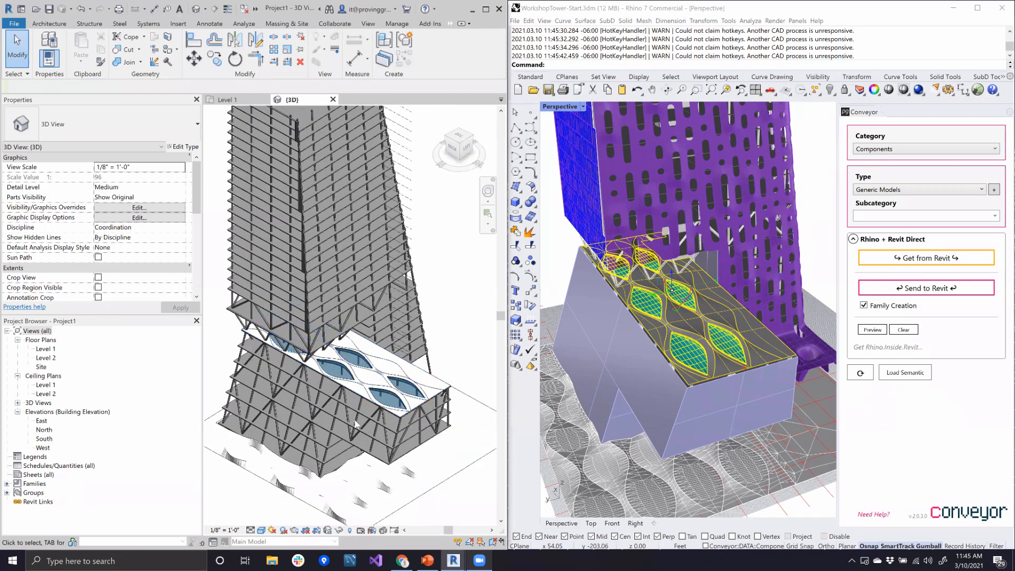
Step: Switch to Rhino, deselect the podium roof, and examine the panel blocks on the tower's glass facade
click(636, 366)
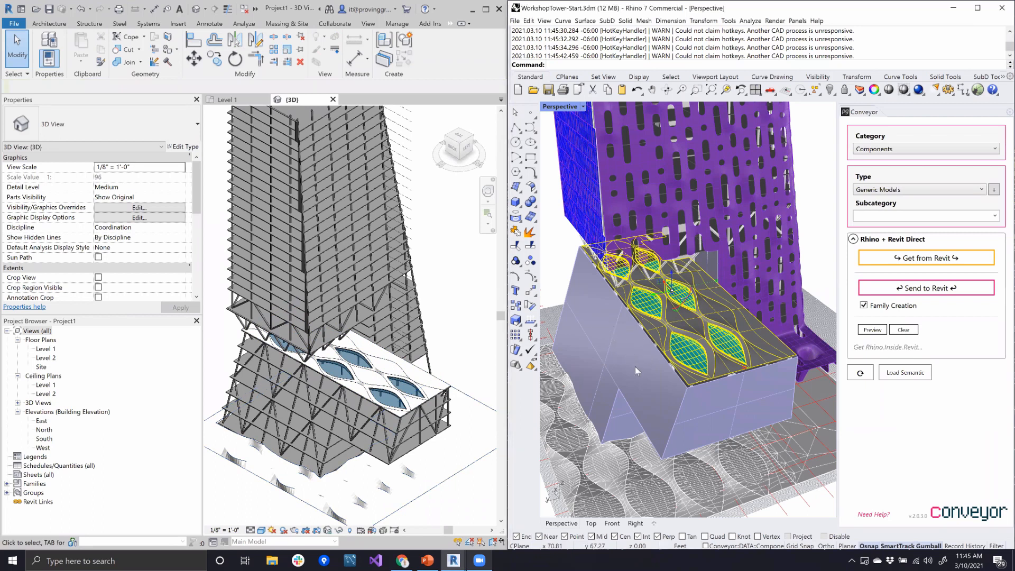
click(569, 254)
key(Escape)
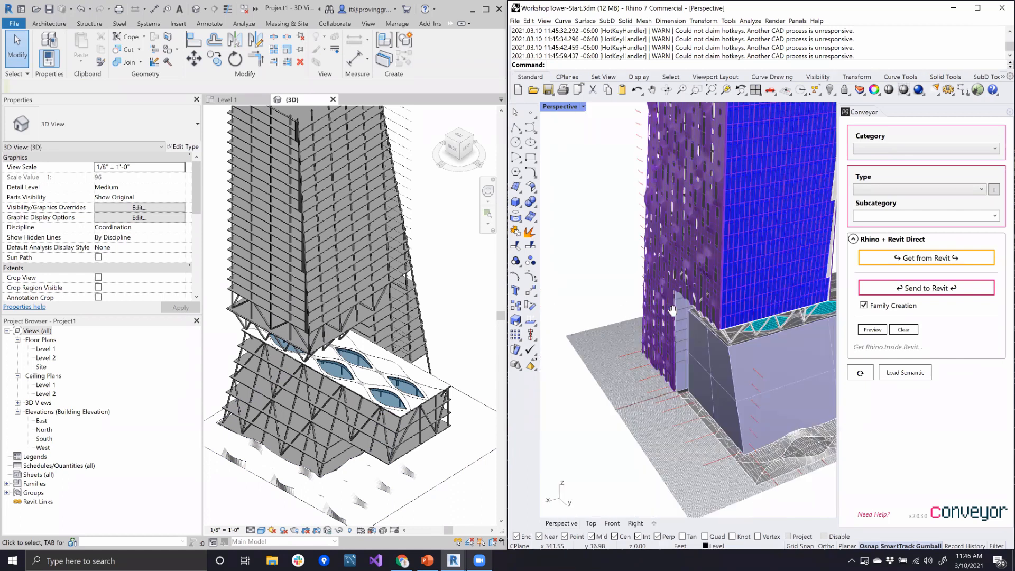
scroll(639, 318, up, 5)
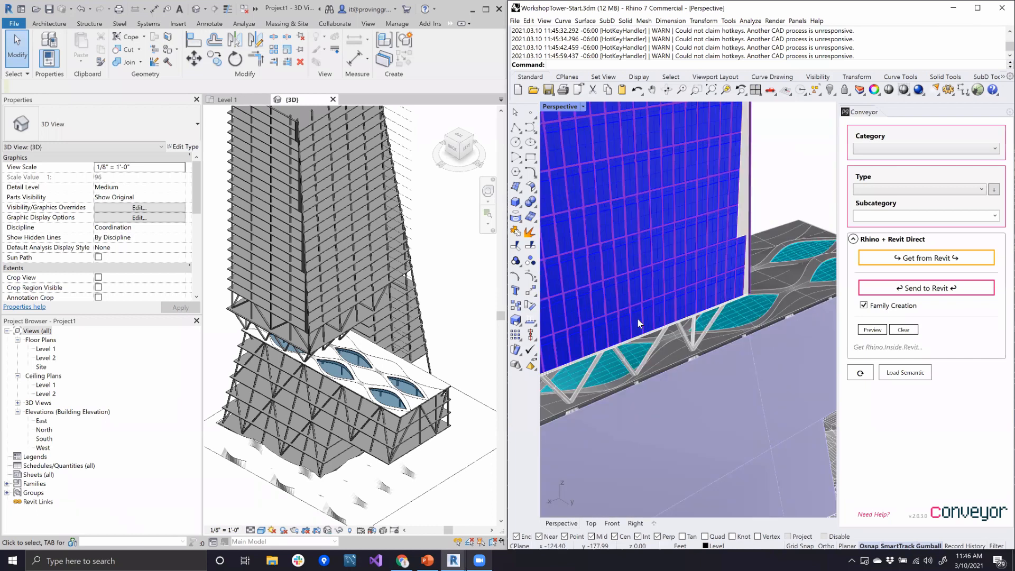
scroll(639, 315, up, 2)
scroll(640, 315, up, 2)
click(639, 315)
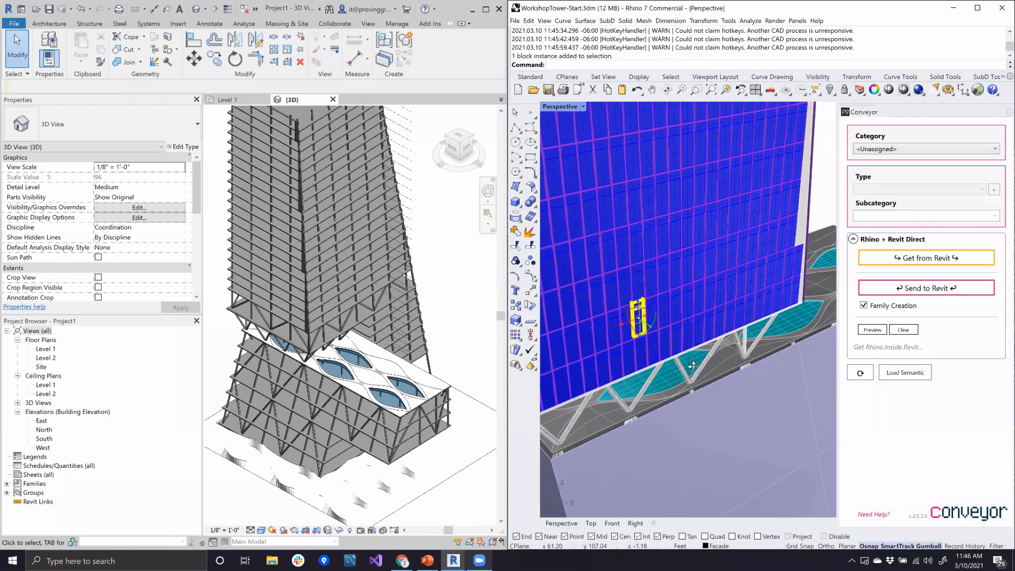
key(Escape)
scroll(703, 334, down, 7)
right_drag(665, 347, 668, 387)
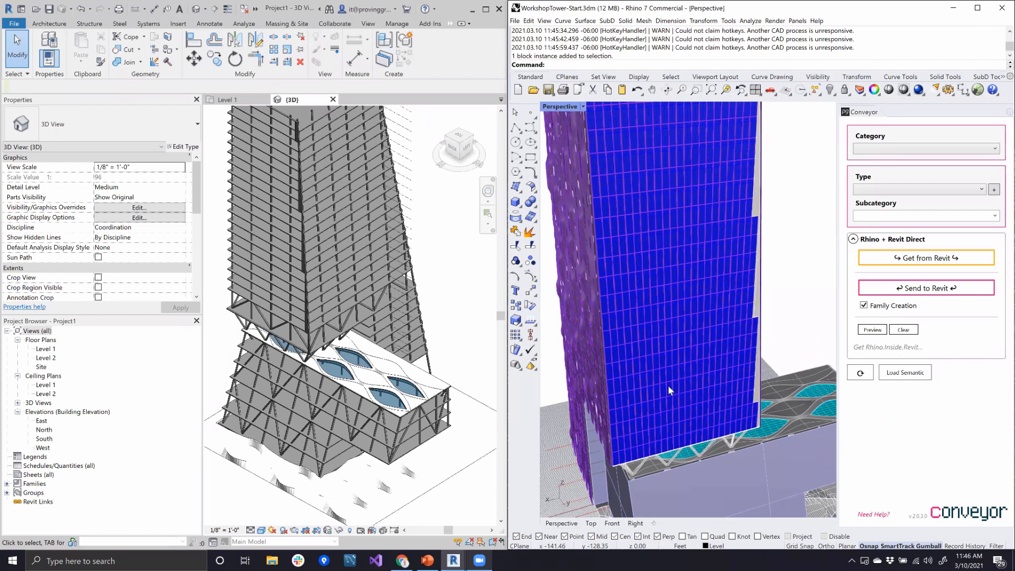
Step: Select nine adjacent facade panel blocks along the bottom row of the glass tower facade, starting at the corner
scroll(585, 374, up, 5)
click(584, 375)
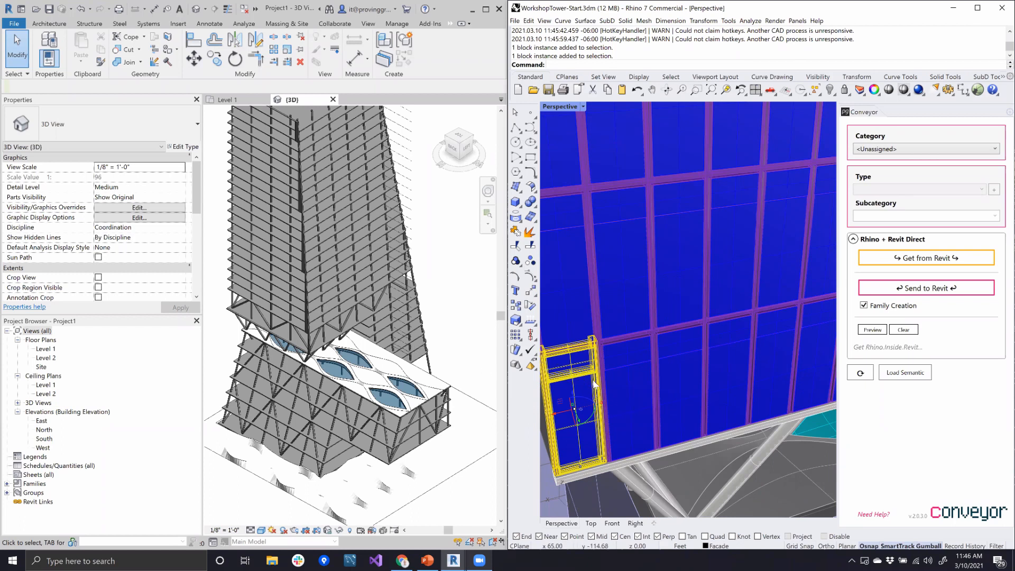
right_drag(612, 310, 604, 487)
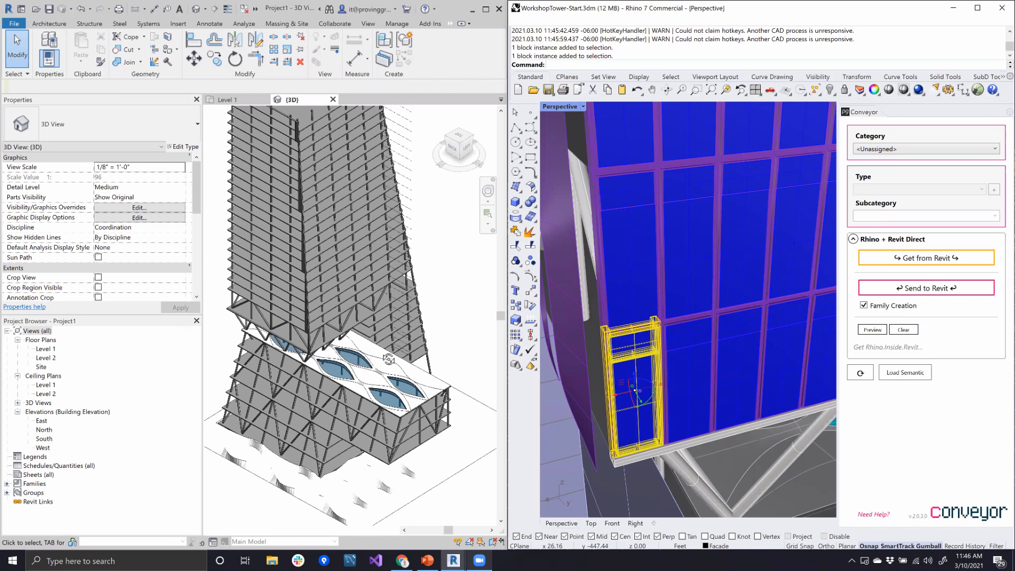
shift+middle_drag(466, 350, 306, 344)
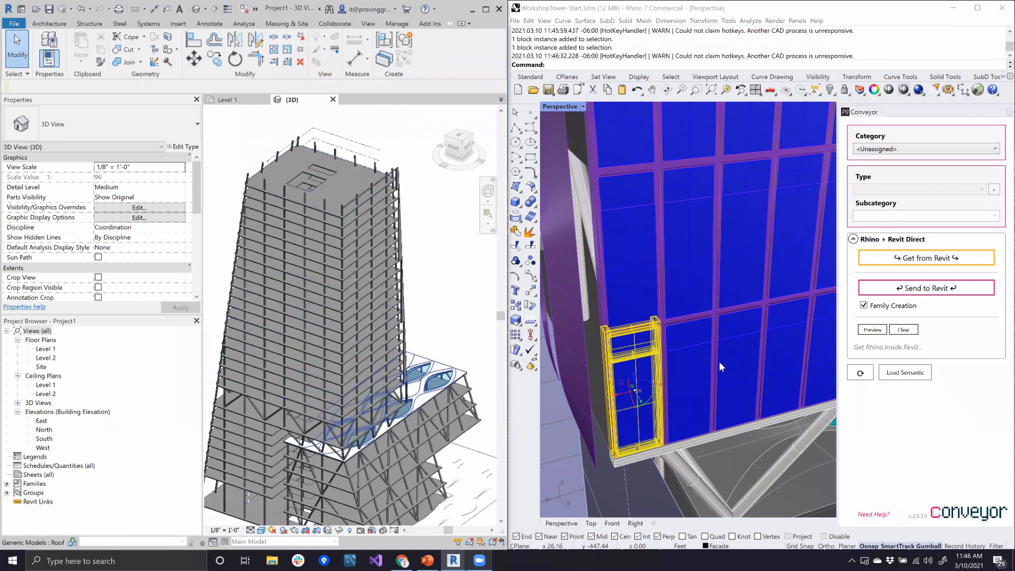
scroll(719, 363, down, 6)
shift+click(701, 362)
shift+click(721, 363)
shift+click(747, 357)
shift+click(762, 354)
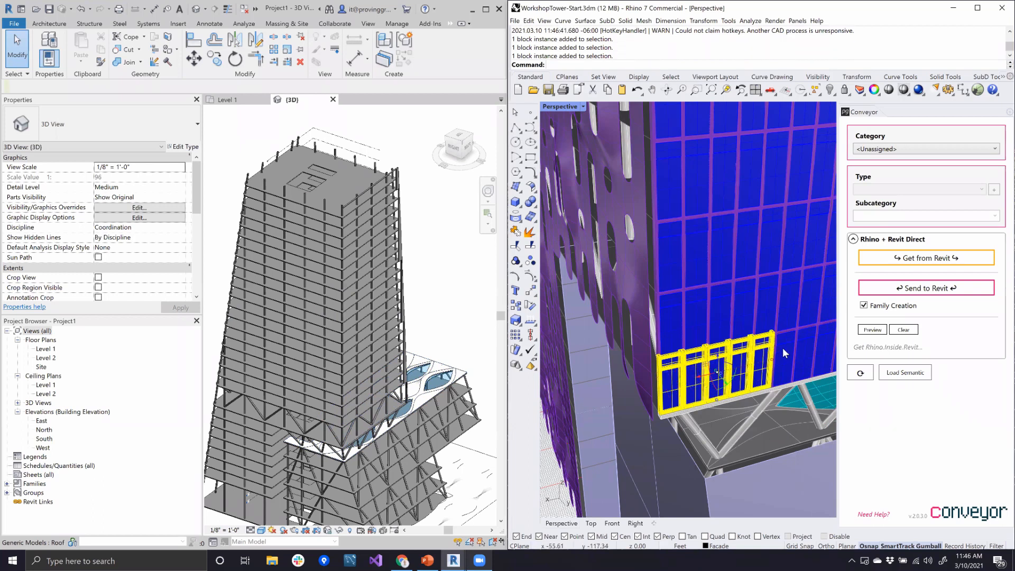
shift+click(783, 348)
shift+click(802, 336)
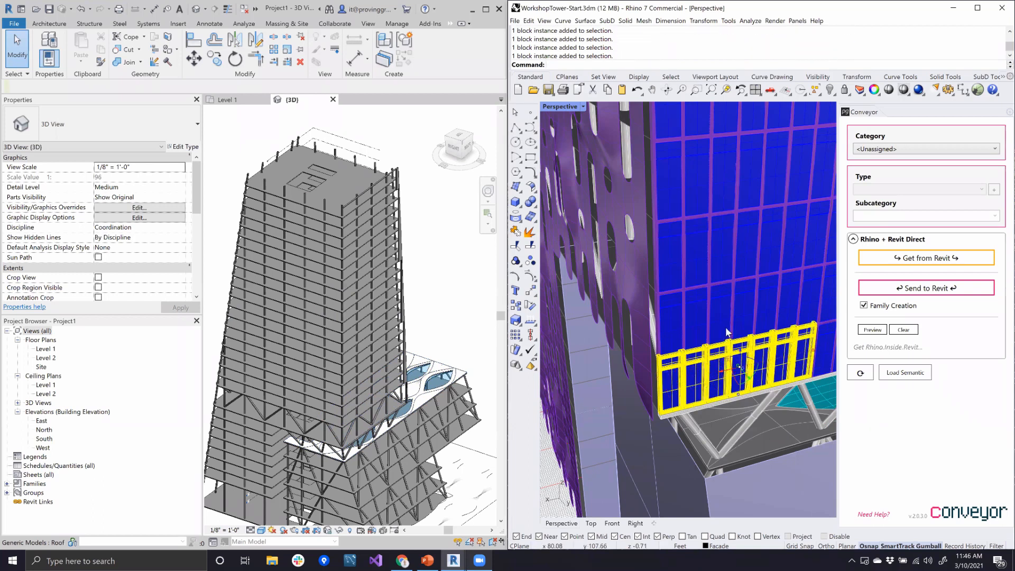
shift+click(756, 336)
Step: Add the nine facade panels directly above the bottom row to the selection
shift+click(759, 278)
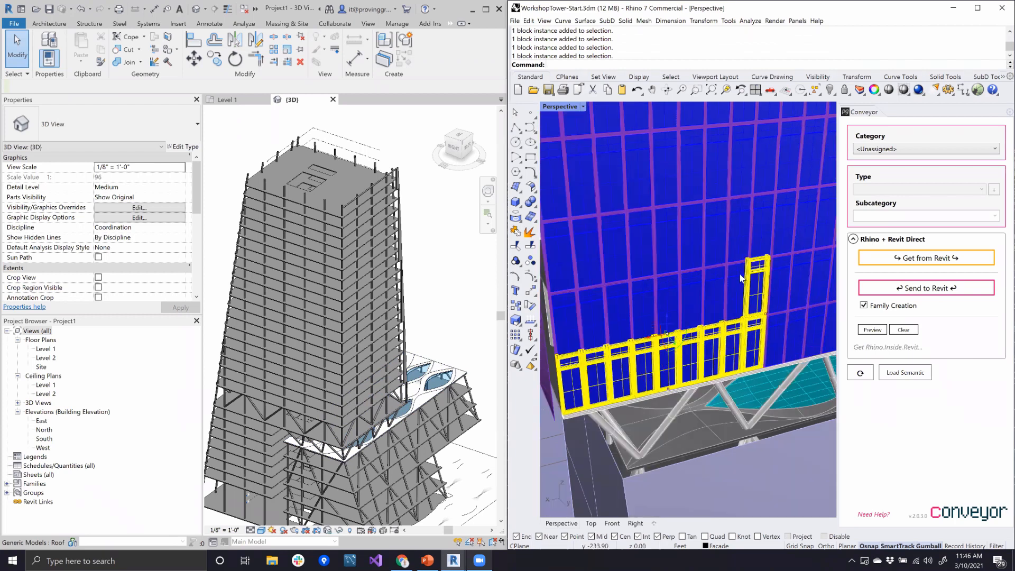
shift+click(735, 281)
shift+click(712, 278)
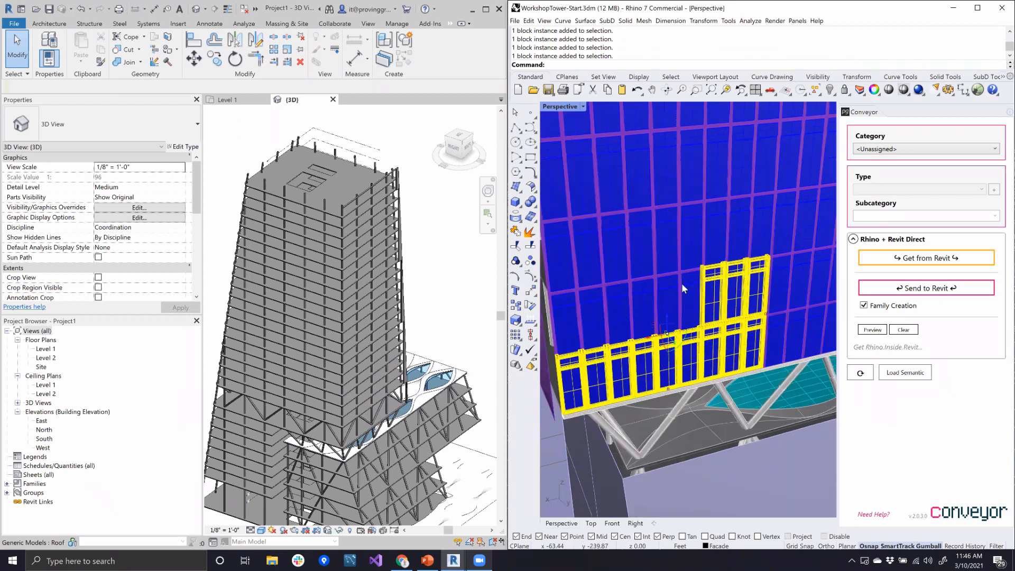
shift+click(681, 283)
shift+click(665, 284)
shift+click(639, 291)
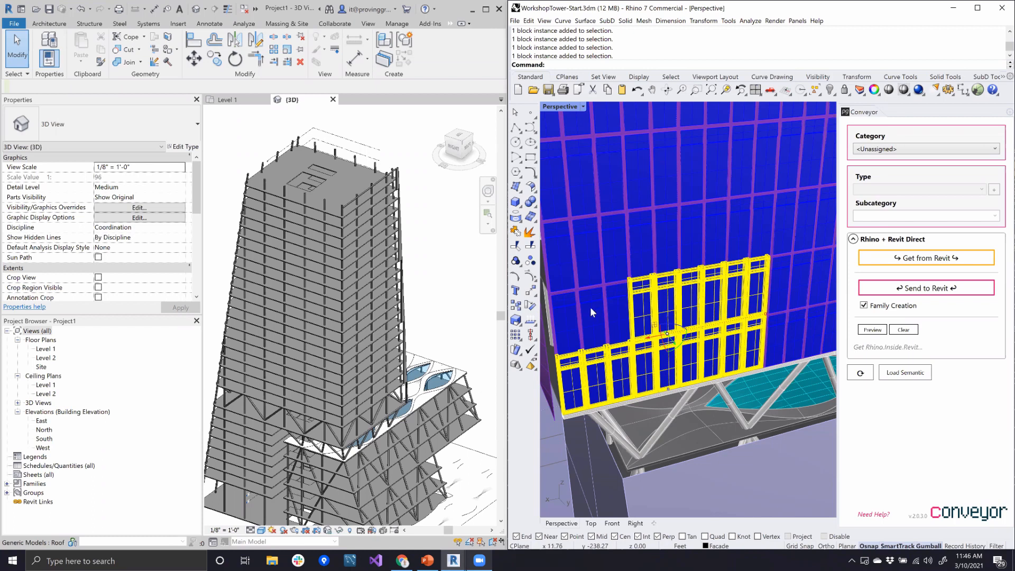
shift+click(563, 307)
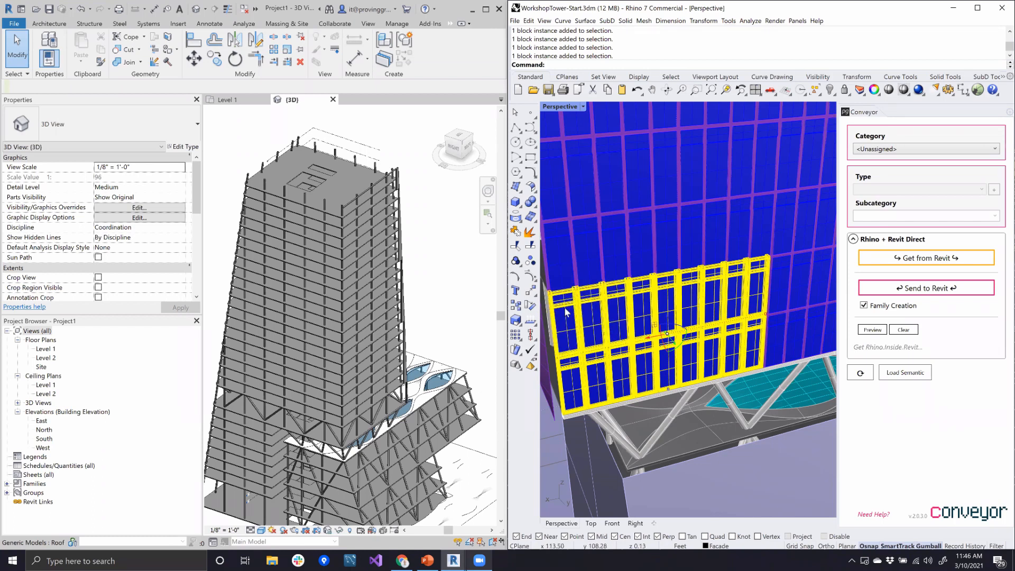
Step: Extend the selection with the third row of nine facade panels, forming a three-row patch
shift+click(563, 256)
shift+click(588, 252)
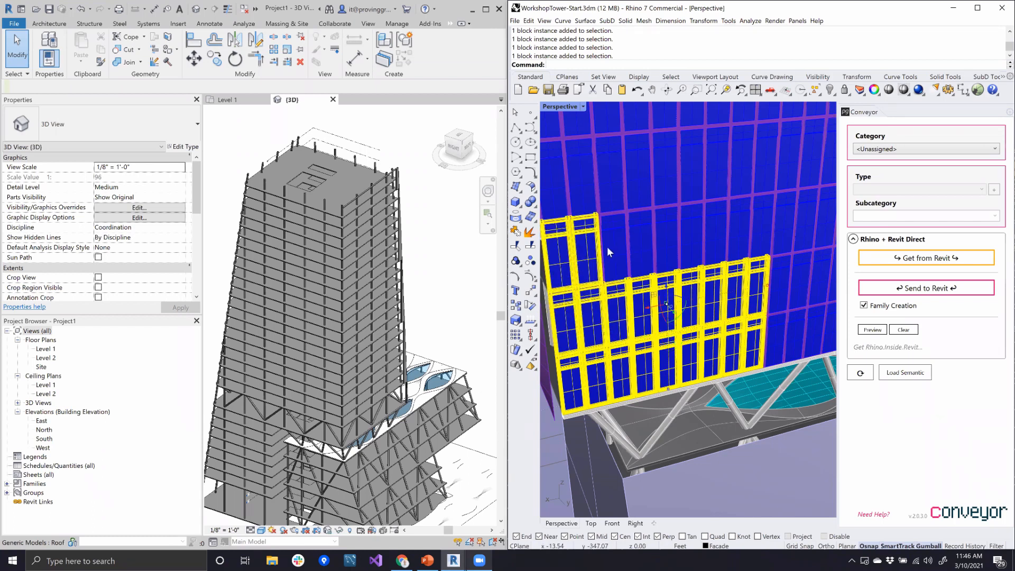
shift+click(613, 247)
shift+click(639, 246)
shift+click(676, 238)
shift+click(693, 232)
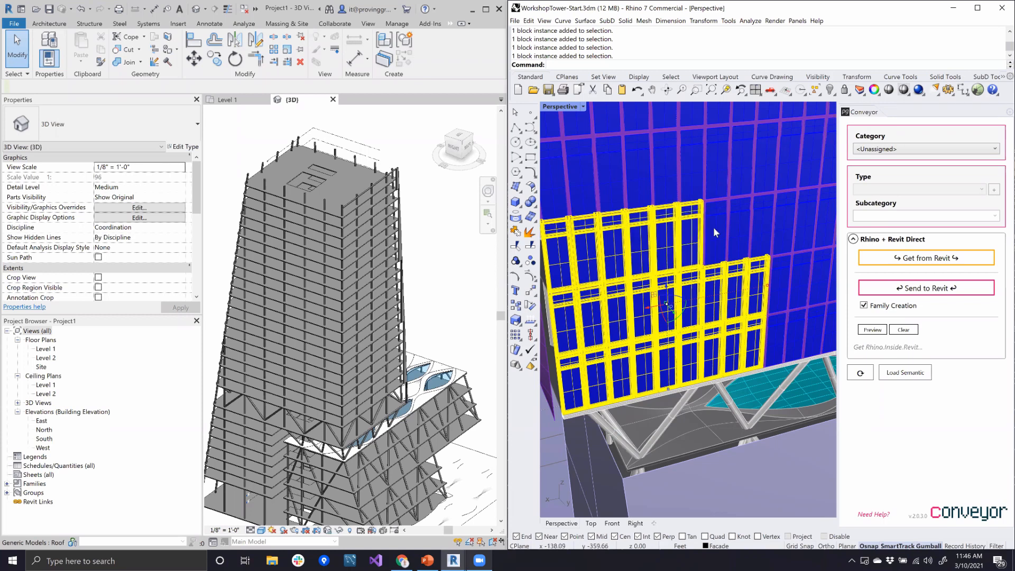
shift+click(716, 226)
shift+click(765, 217)
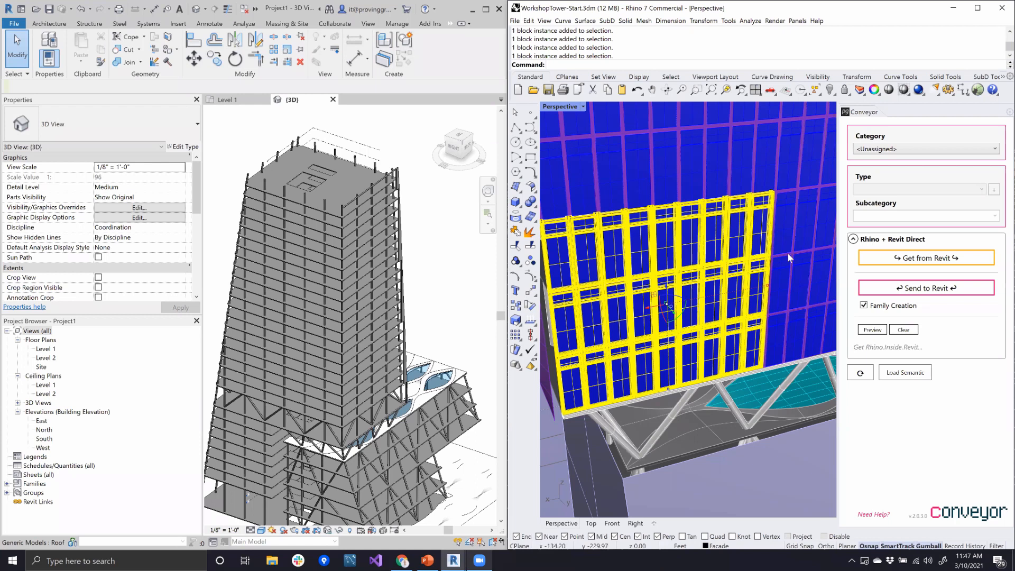
Step: Assign the selected facade panels the Conveyor category Components and type Generic Models
click(885, 149)
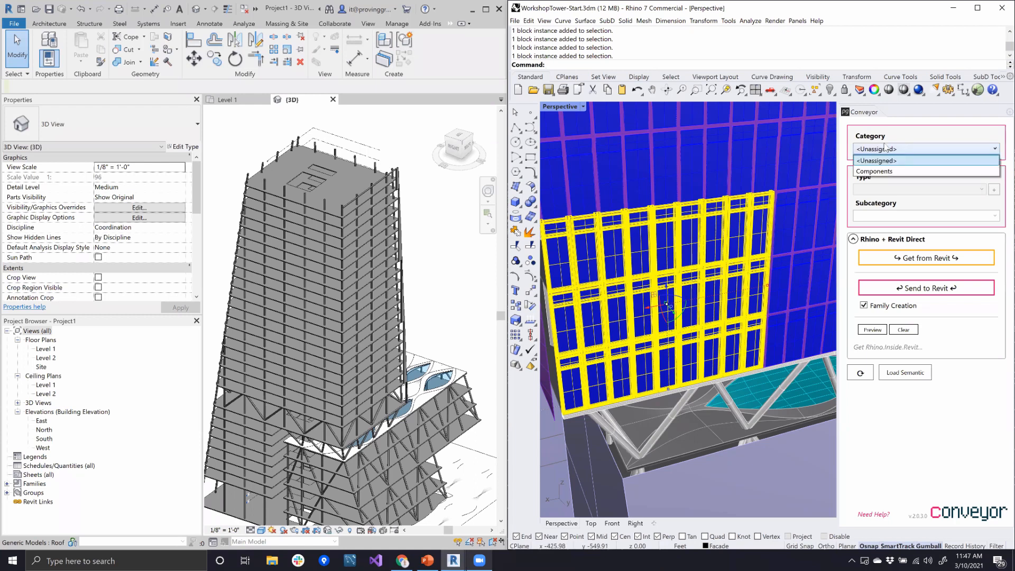
click(906, 175)
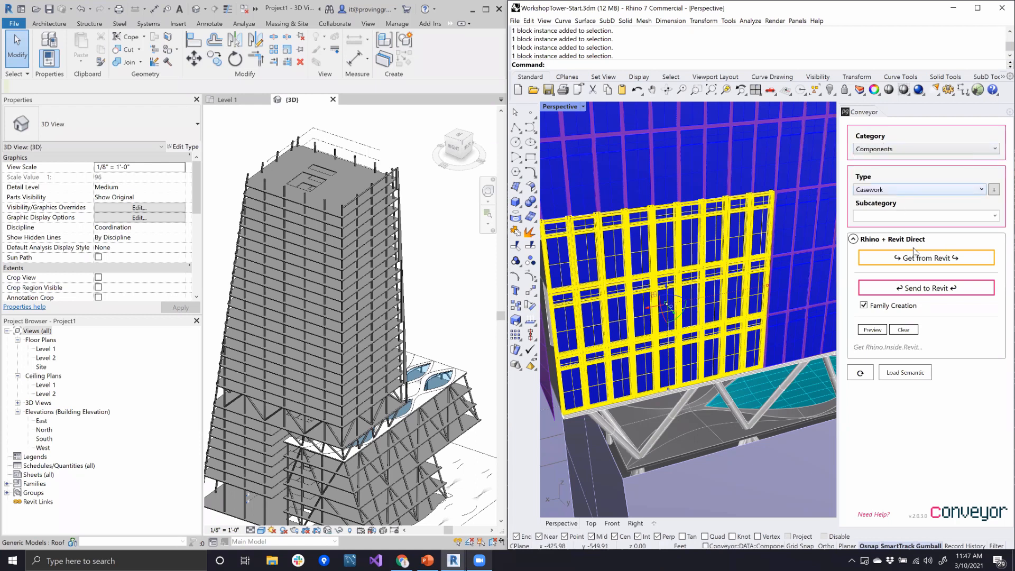
click(895, 190)
click(900, 234)
Step: Send the selected facade panels to Revit through Conveyor and load the Unitized-Standard block definition
middle_drag(375, 408, 380, 377)
scroll(364, 364, up, 6)
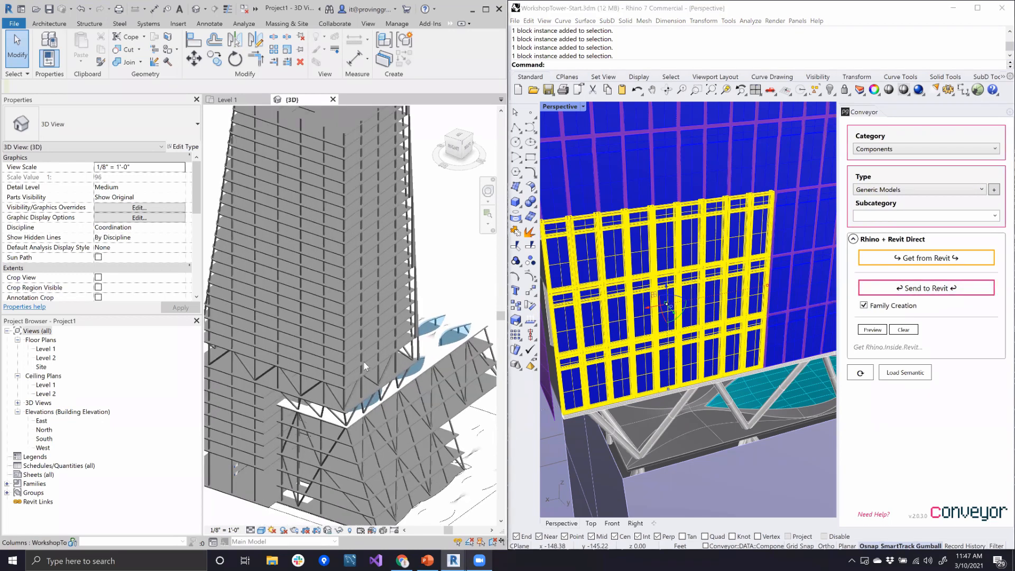
click(945, 290)
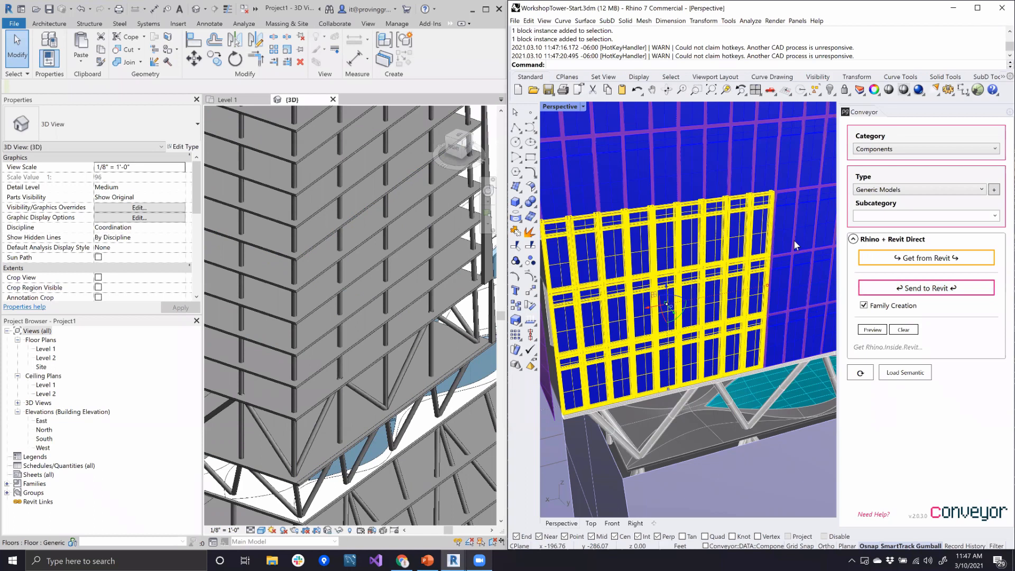
click(886, 287)
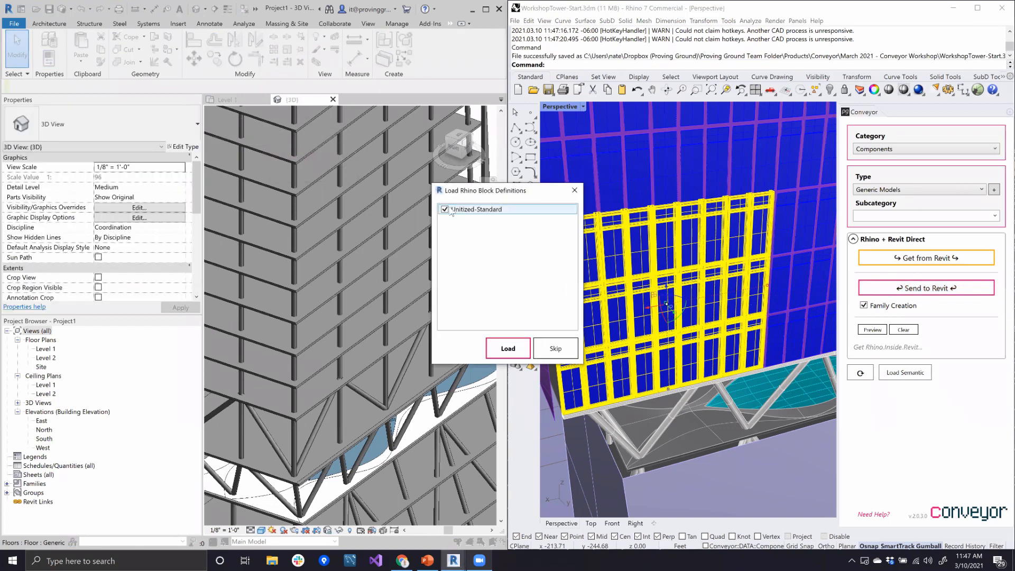
click(508, 349)
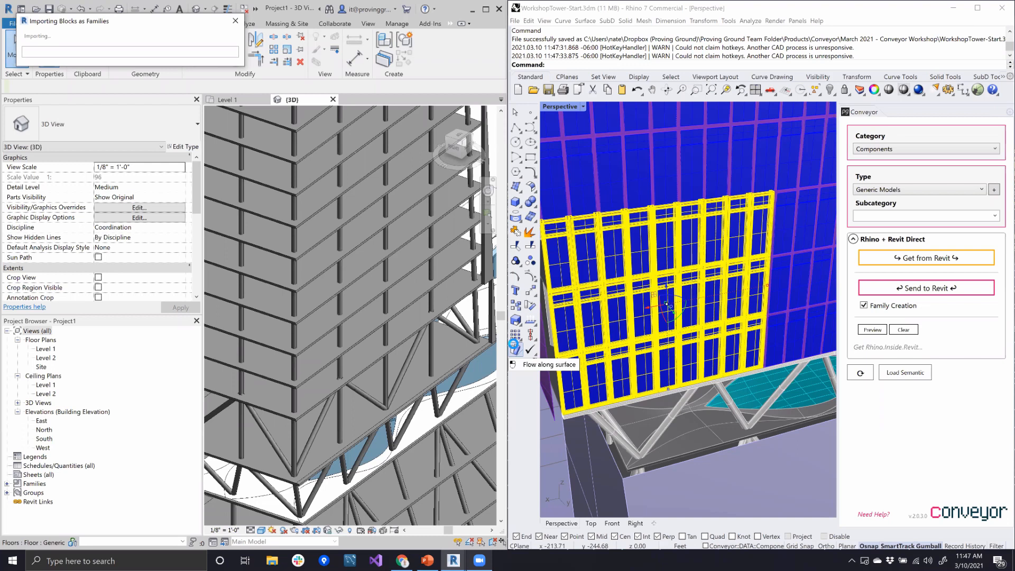
click(513, 347)
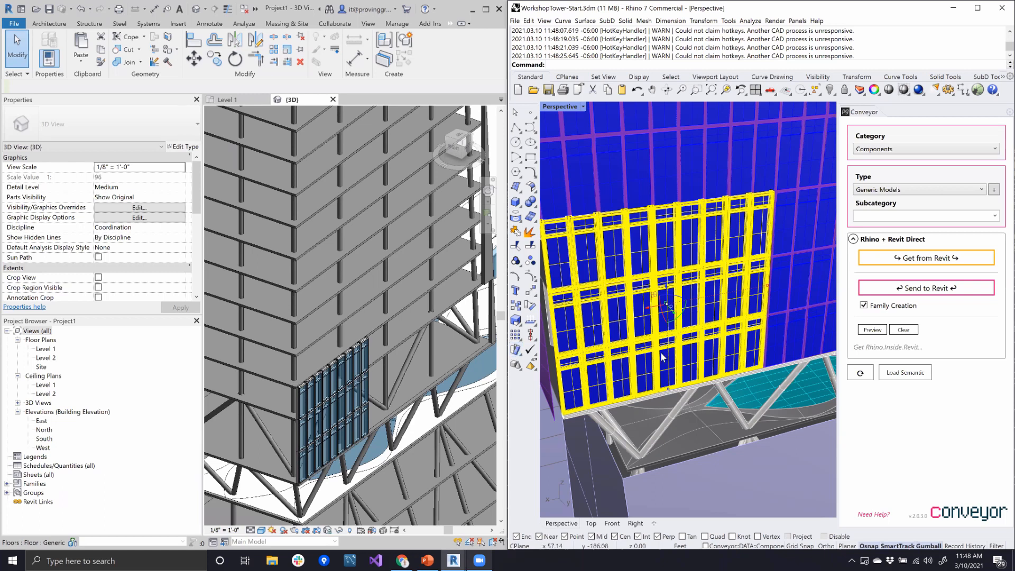
Step: Examine the imported panels on the tower facade in Revit and select the bottom corner panel to check its properties
click(873, 330)
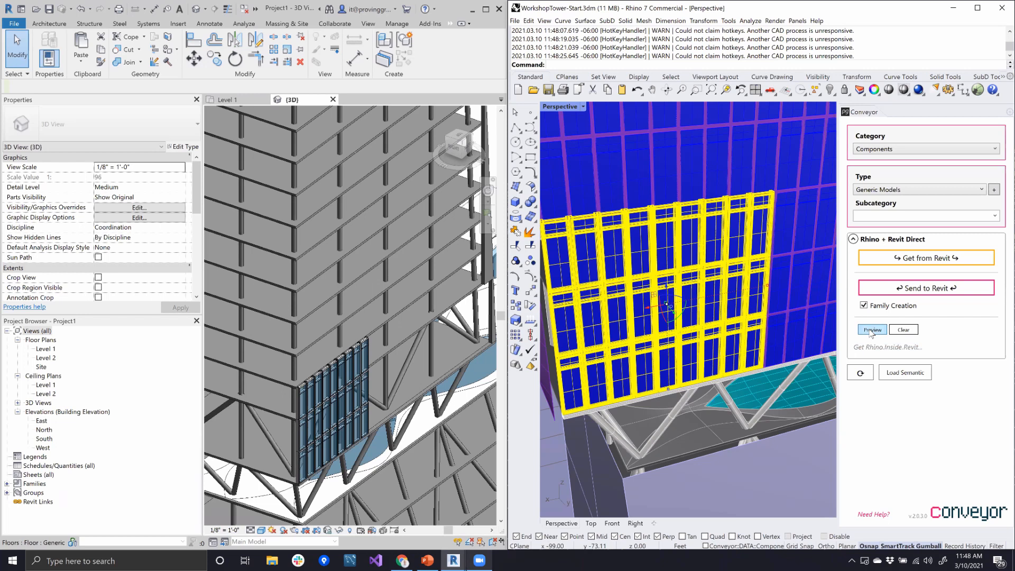
click(917, 330)
scroll(382, 423, up, 4)
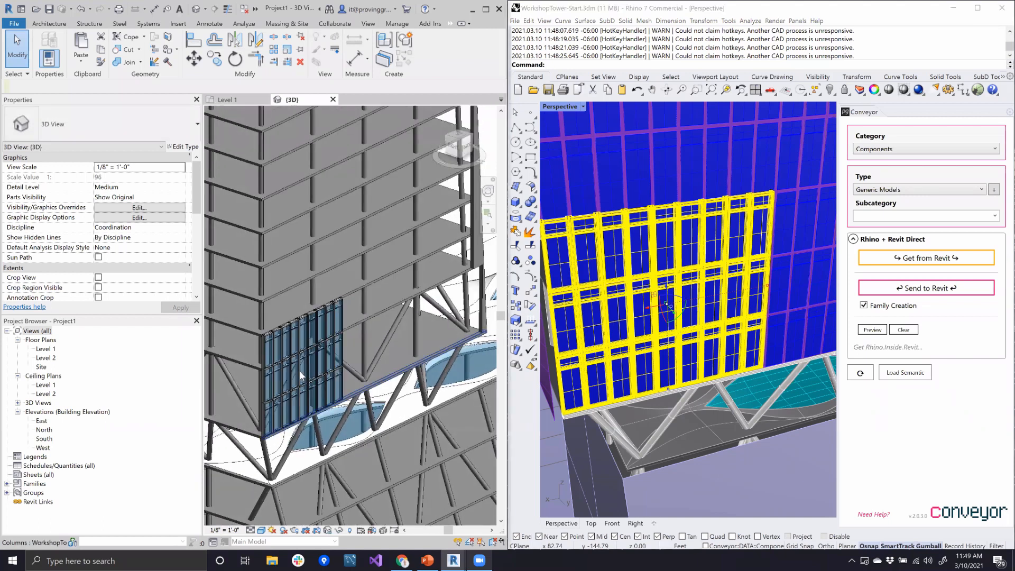
scroll(299, 370, up, 3)
middle_drag(324, 382, 358, 353)
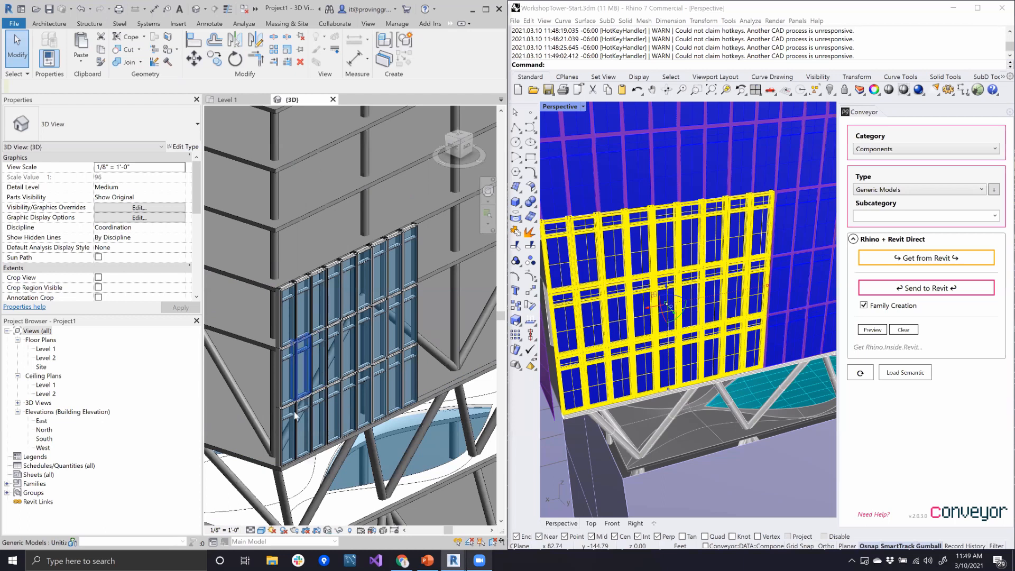
scroll(270, 432, up, 3)
click(270, 432)
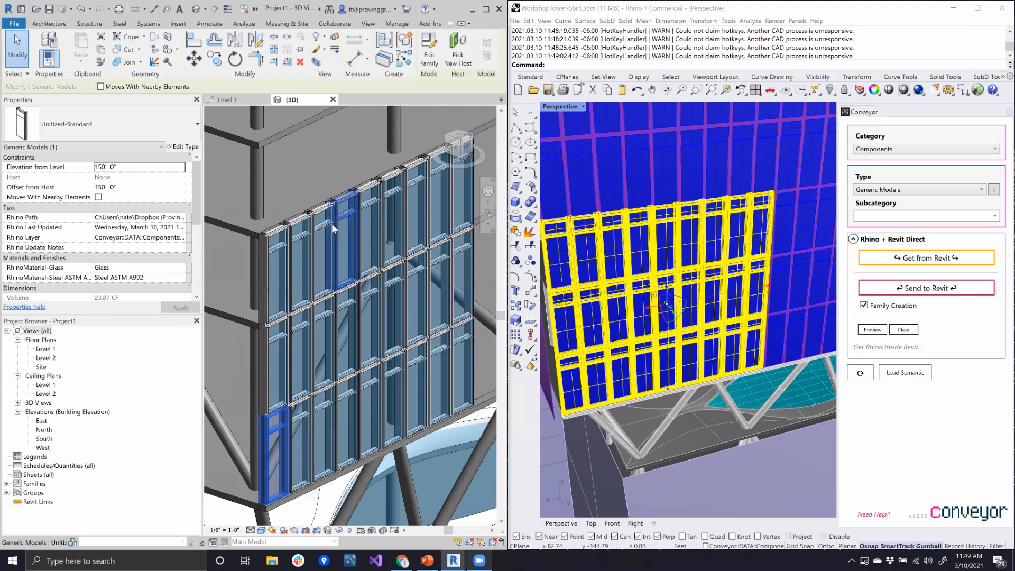
Step: Open the top corner panel's family for editing and lower the top of its right vertical post using shape handles
click(271, 250)
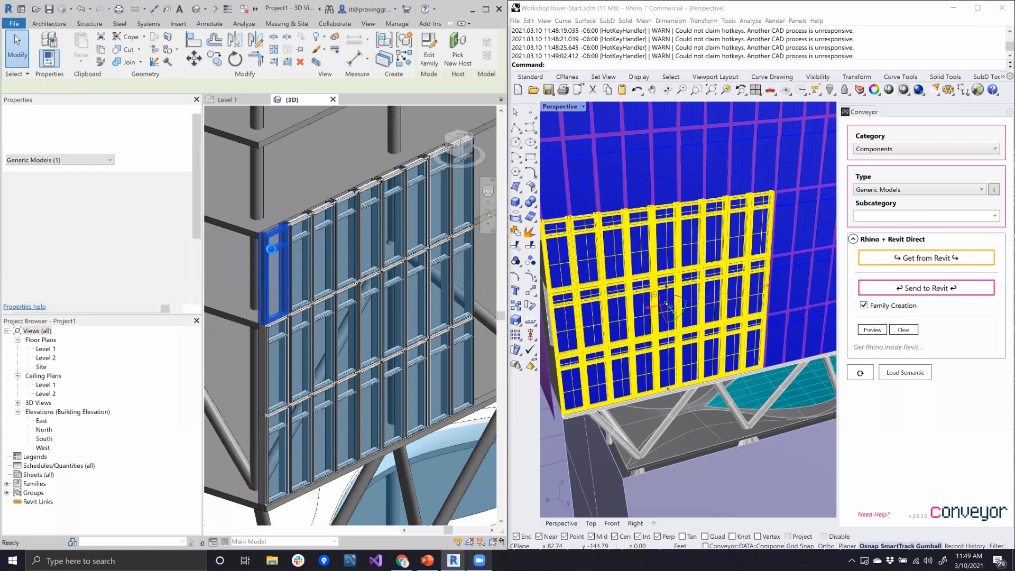
double_click(272, 249)
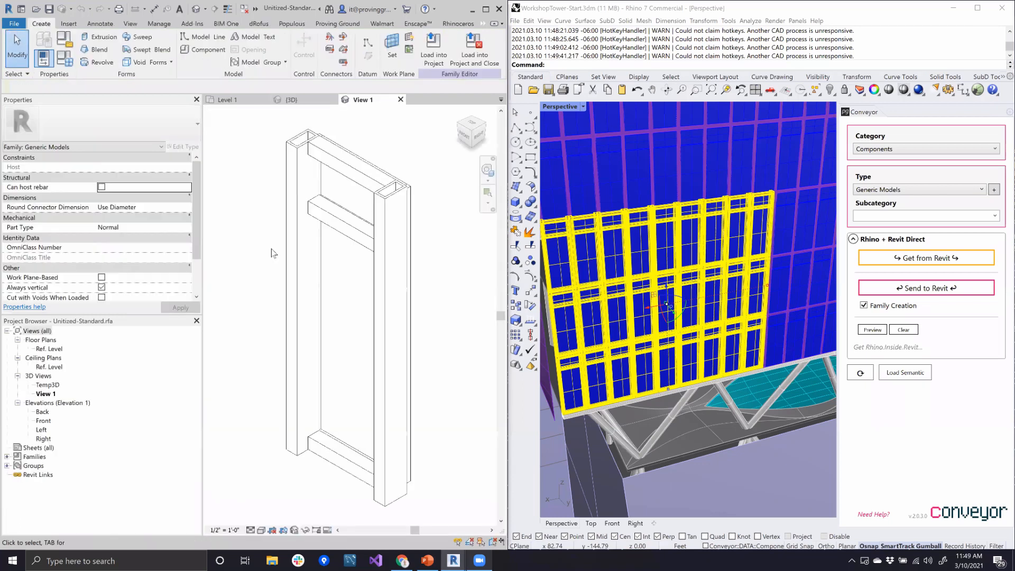
click(402, 227)
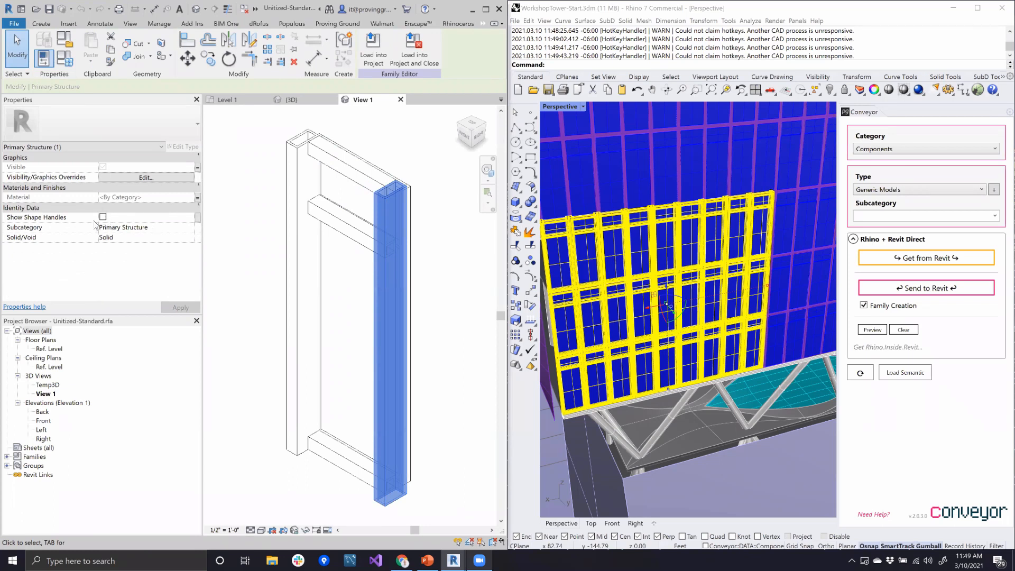
click(103, 217)
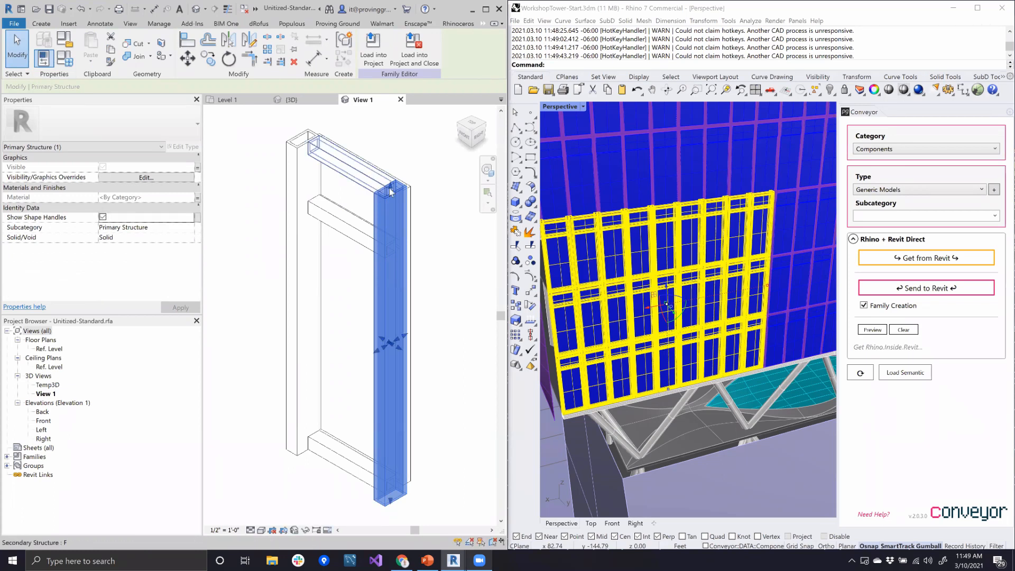
drag(391, 195, 399, 227)
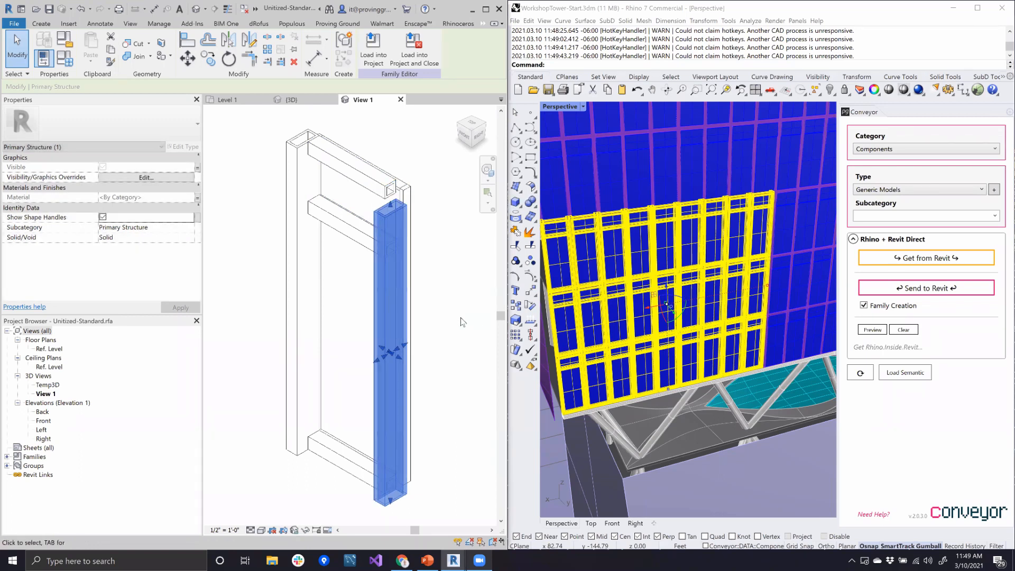
Step: Enable shape handles on the panel's left vertical post and lower its top to about the right post's height
click(296, 150)
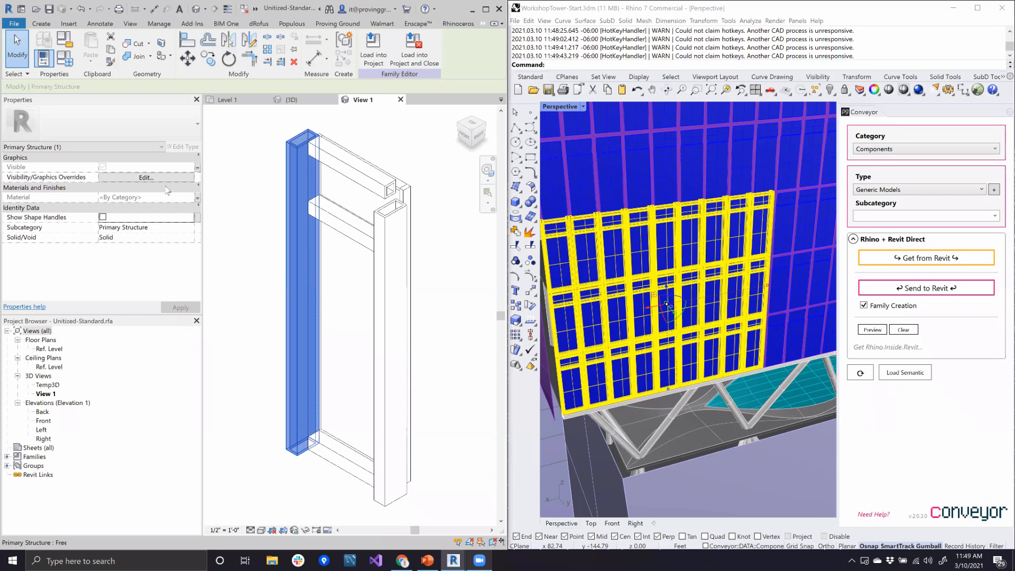
click(102, 216)
drag(302, 137, 295, 161)
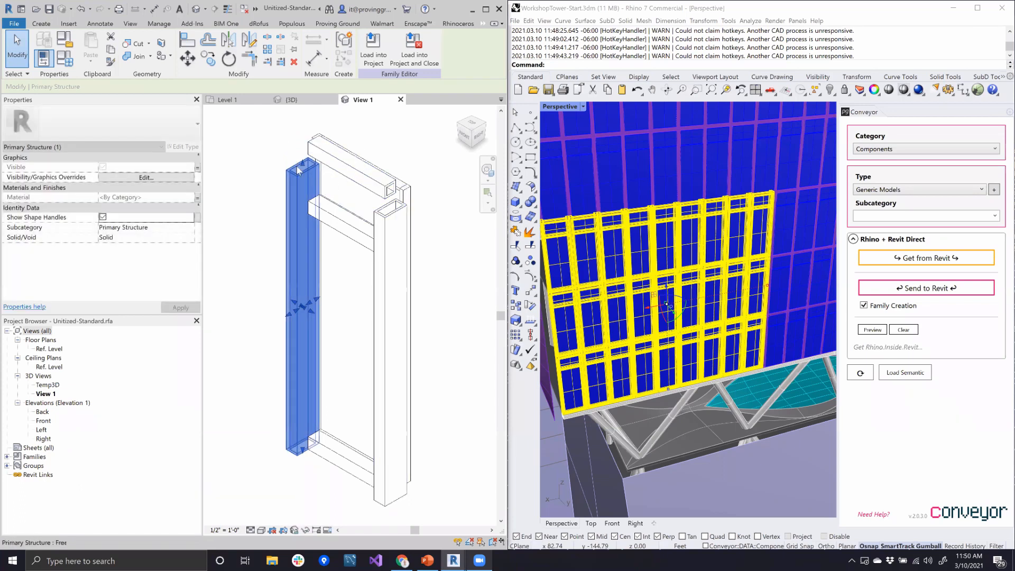
Step: Delete the panel family's top horizontal beam and its upper glass pane
click(382, 186)
key(Escape)
click(382, 187)
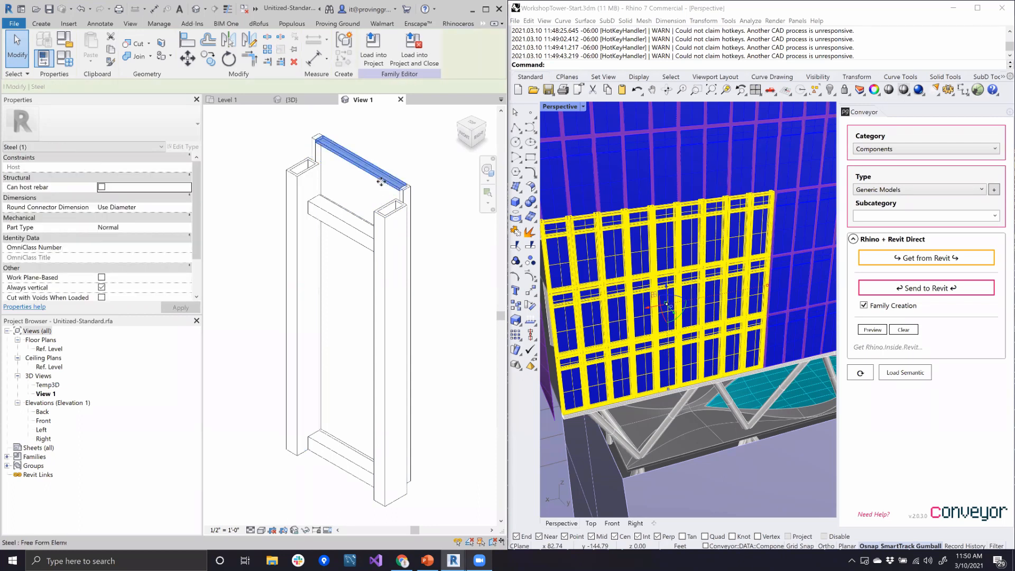
shift+middle_drag(326, 259, 363, 229)
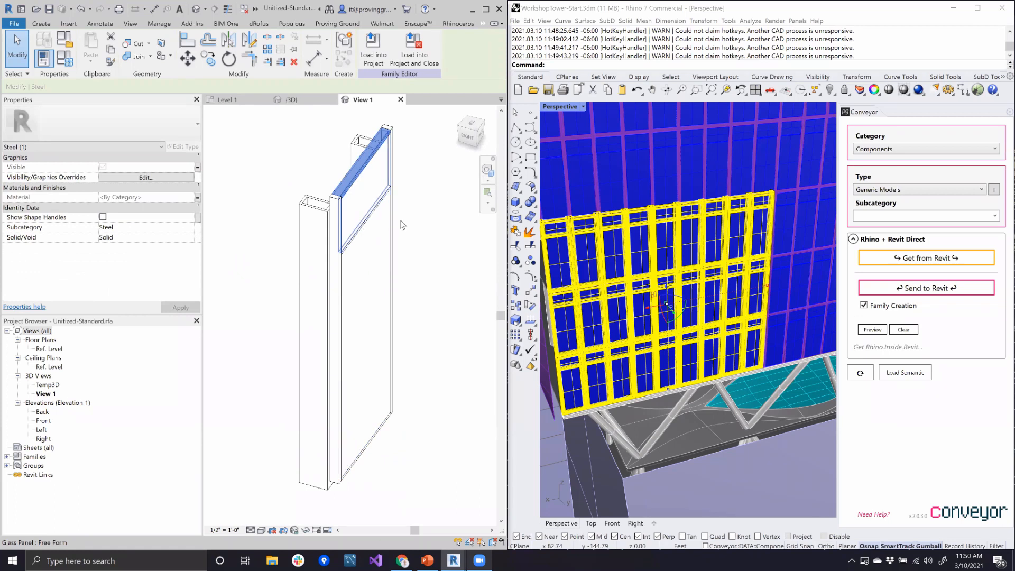
click(350, 209)
key(Delete)
shift+middle_drag(384, 276, 297, 211)
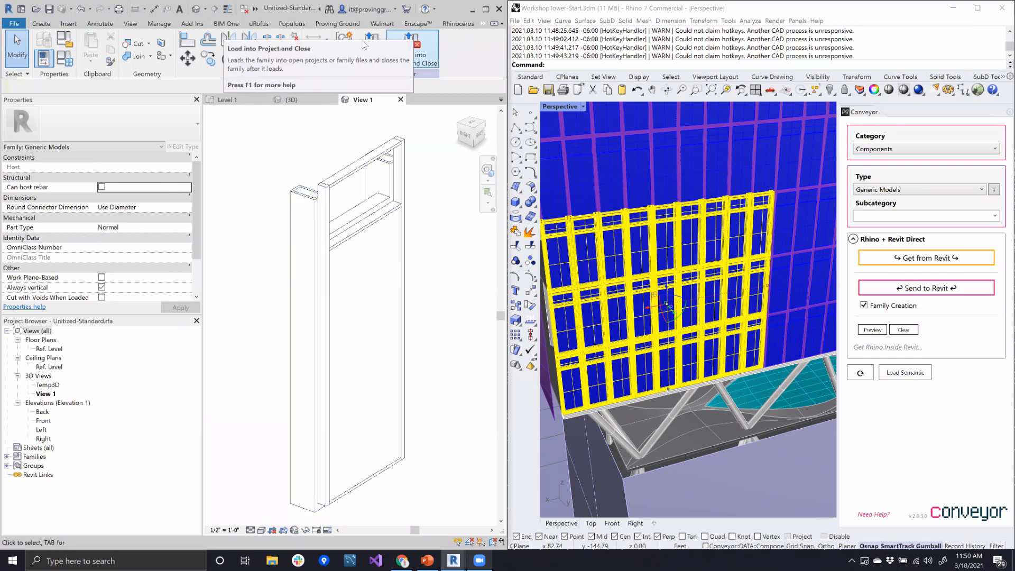
Step: Load the edited Unitized-Standard family into the project, overwriting the existing version, without saving the family file or the project
click(422, 43)
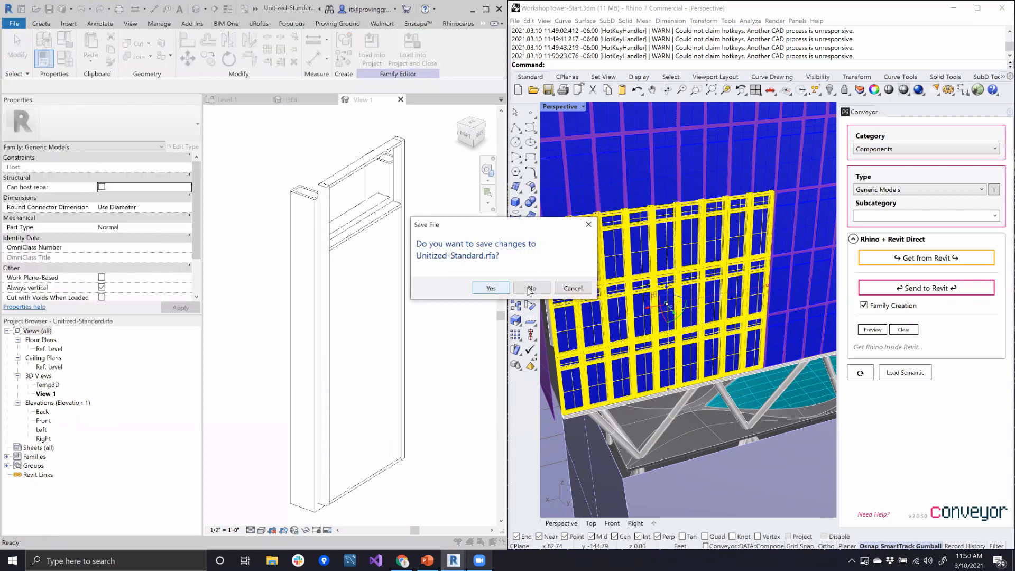
click(576, 288)
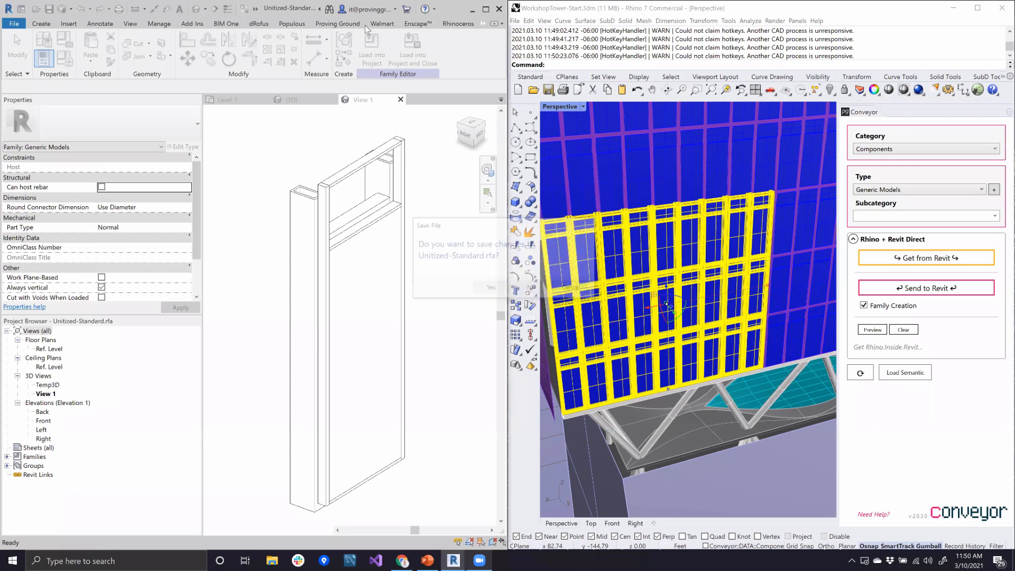
click(372, 50)
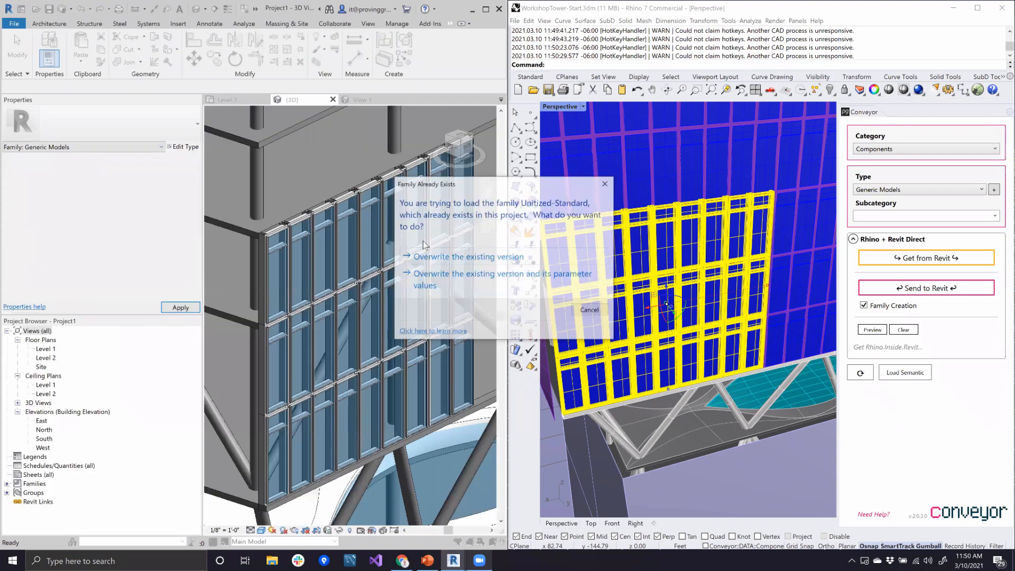
click(467, 257)
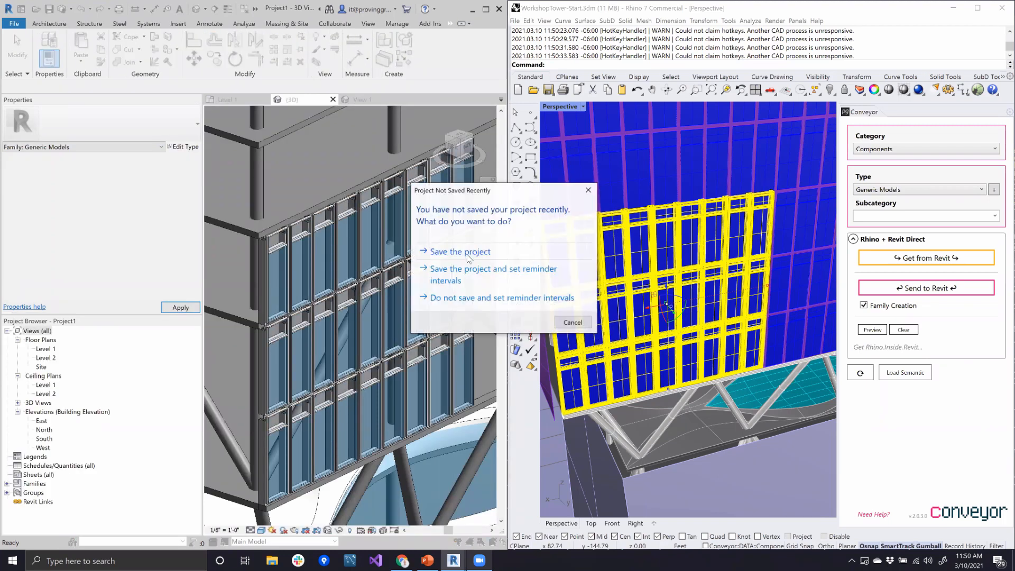
click(591, 190)
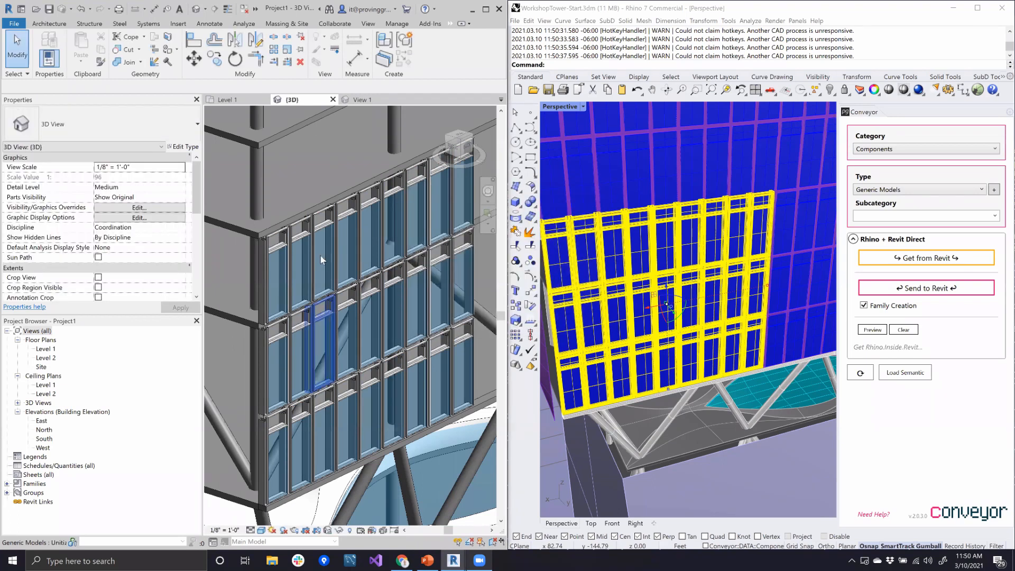
Step: Examine the updated facade panels up close, select the top corner panel, and view the patch in the context of the whole tower
scroll(322, 259, up, 5)
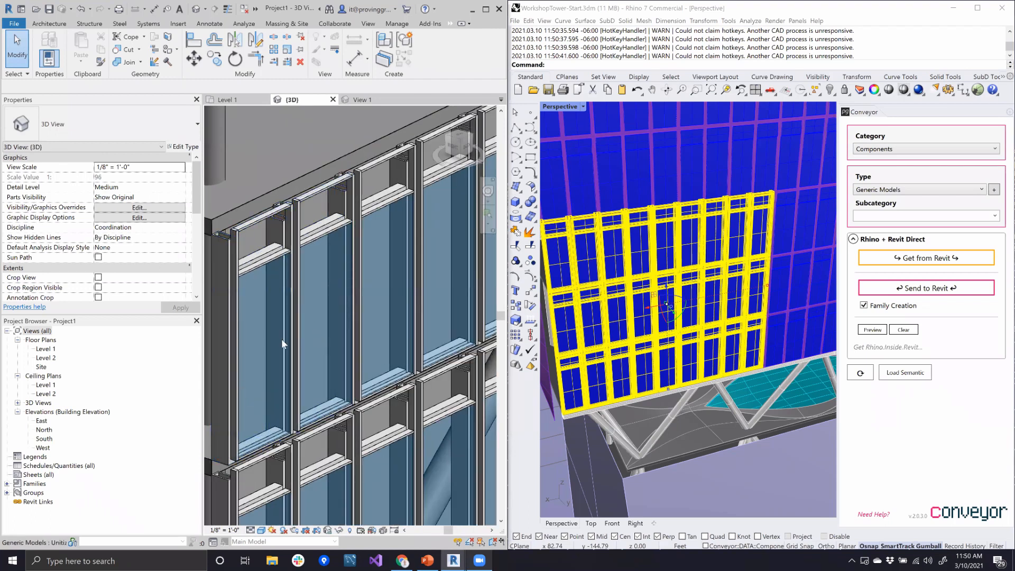
scroll(296, 330, down, 4)
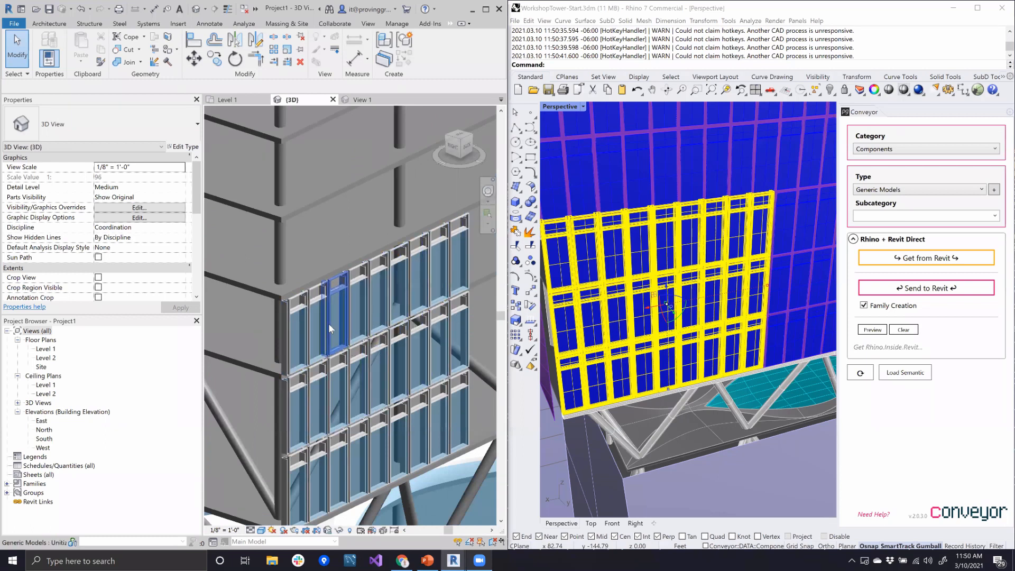
scroll(295, 302, up, 3)
click(295, 304)
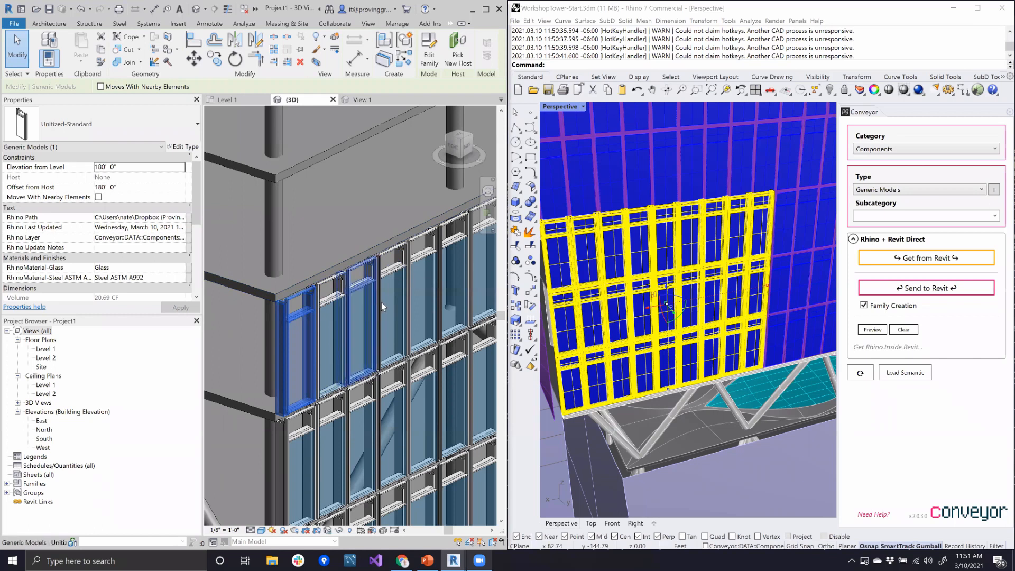
scroll(382, 302, down, 5)
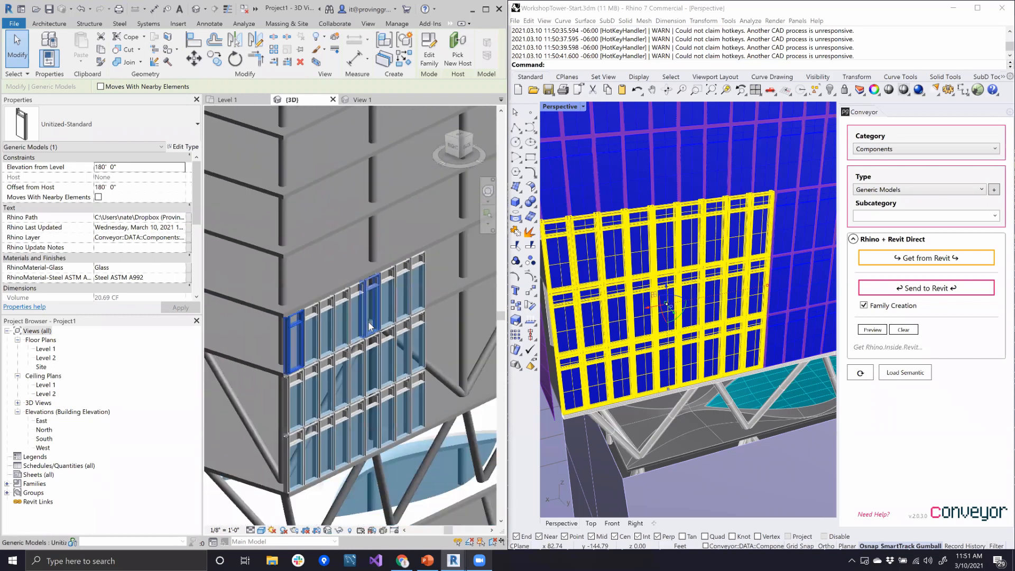
scroll(369, 326, down, 5)
scroll(332, 319, down, 3)
shift+middle_drag(350, 297, 258, 335)
middle_drag(381, 364, 304, 323)
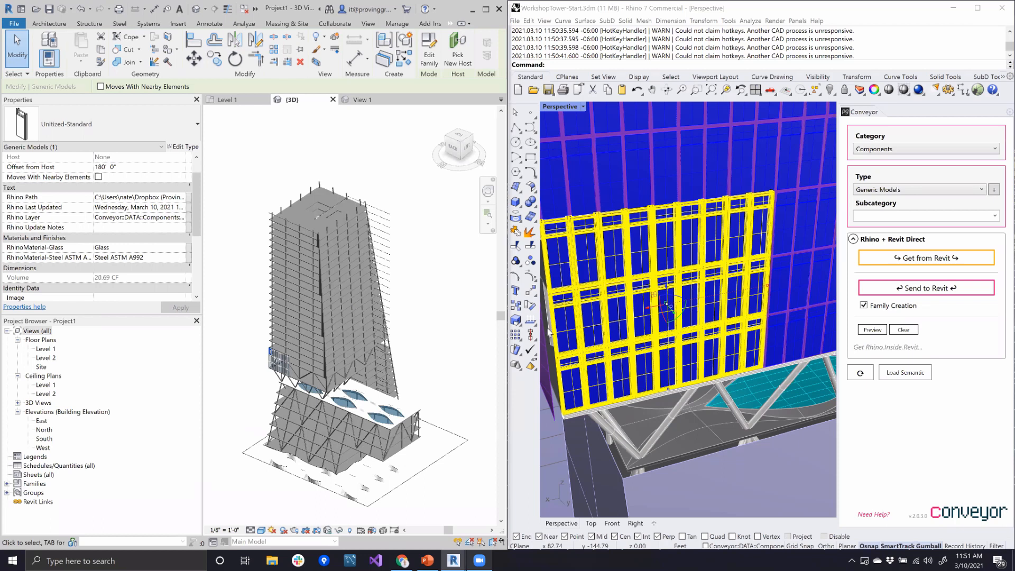
Step: Switch to Rhino, clear the facade panel selection, and select the perforated purple SubD screen near the tower's top edge
scroll(564, 320, down, 6)
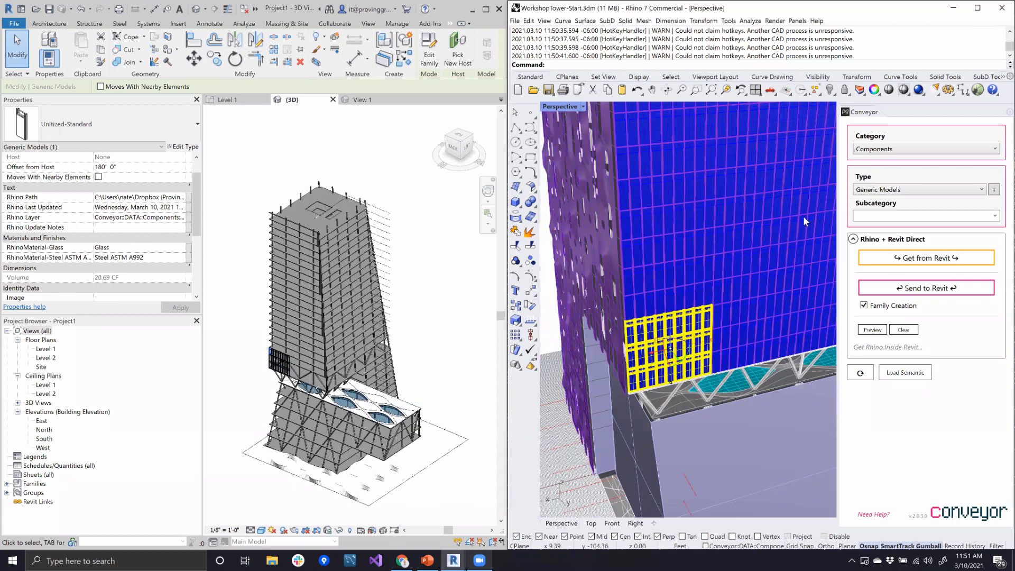
scroll(803, 216, down, 3)
scroll(658, 233, down, 3)
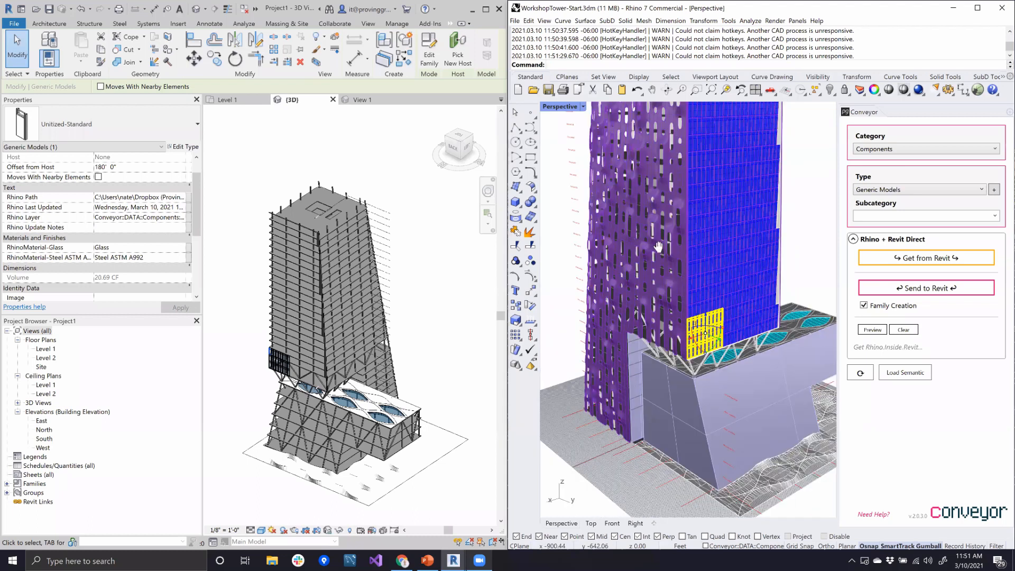
scroll(702, 286, down, 2)
key(Escape)
scroll(682, 312, up, 5)
right_drag(704, 312, 818, 295)
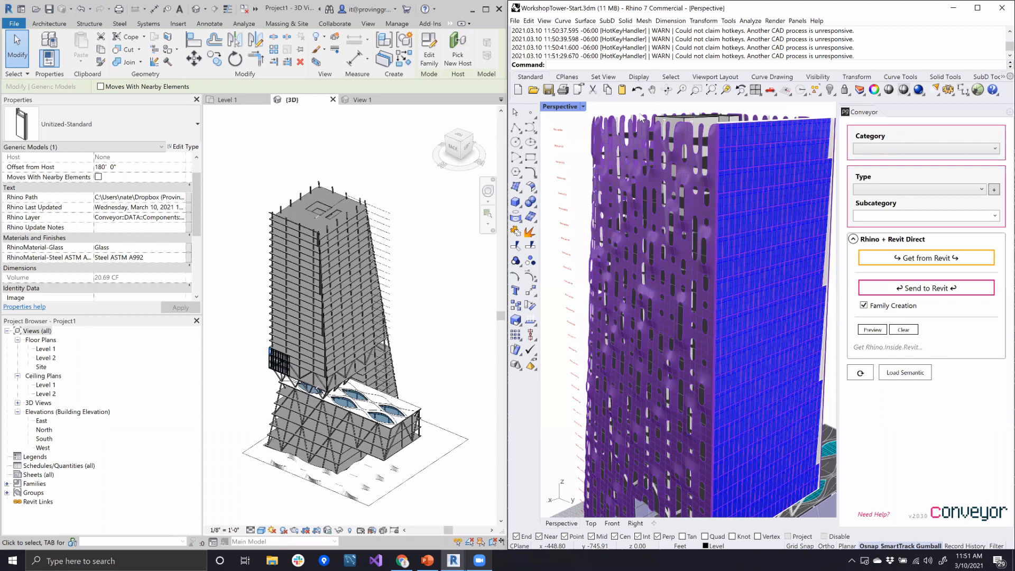
scroll(637, 214, up, 4)
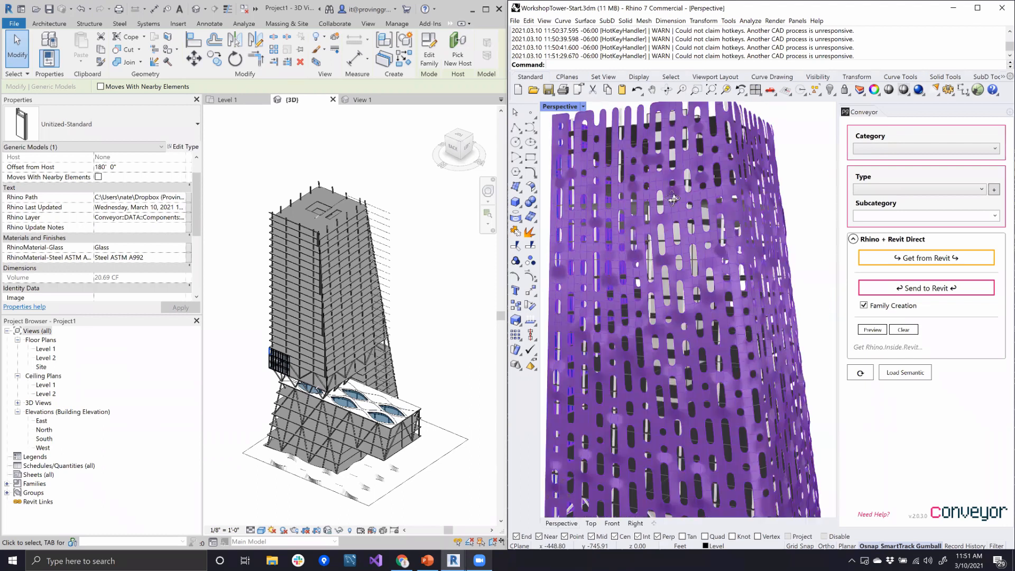
mouse_move(622, 204)
right_down()
mouse_move(627, 215)
mouse_move(619, 209)
right_up()
scroll(663, 188, up, 5)
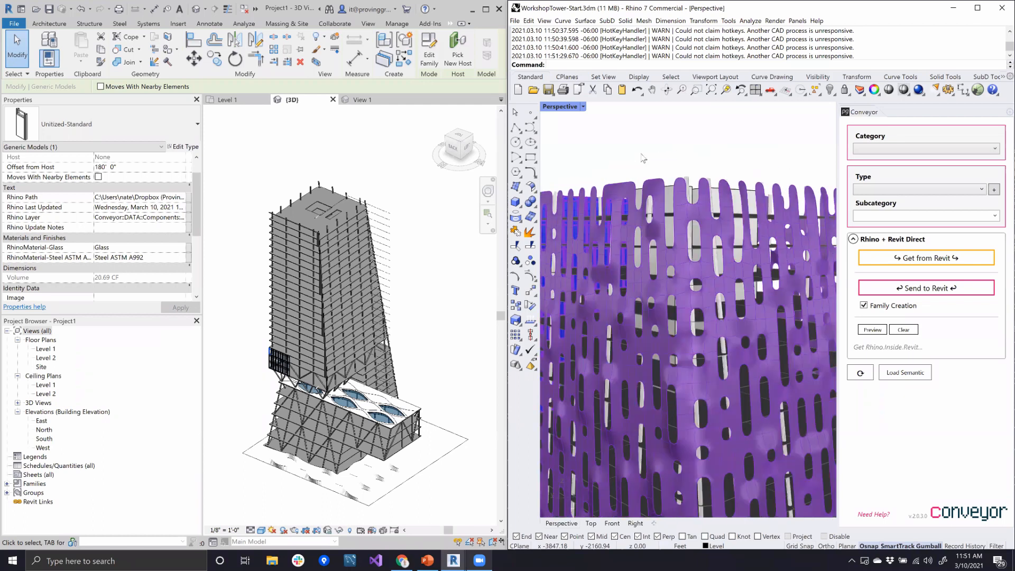
click(659, 182)
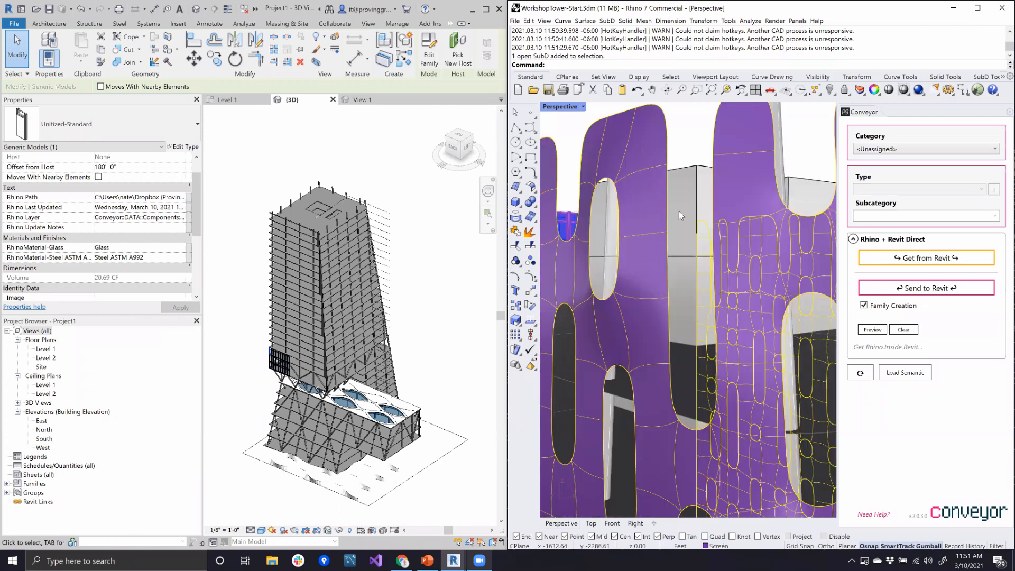
Step: Inspect the screen SubD in flat display and return it to smooth display
key(Tab)
scroll(654, 290, up, 2)
mouse_move(653, 291)
shift+right_down()
mouse_move(661, 275)
mouse_move(644, 280)
shift+right_up()
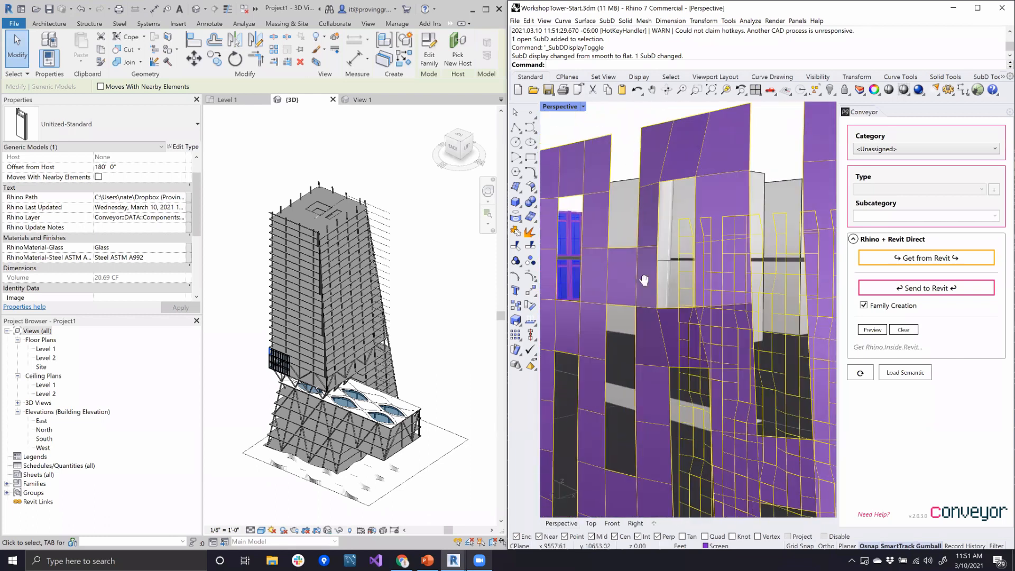
scroll(644, 281, down, 6)
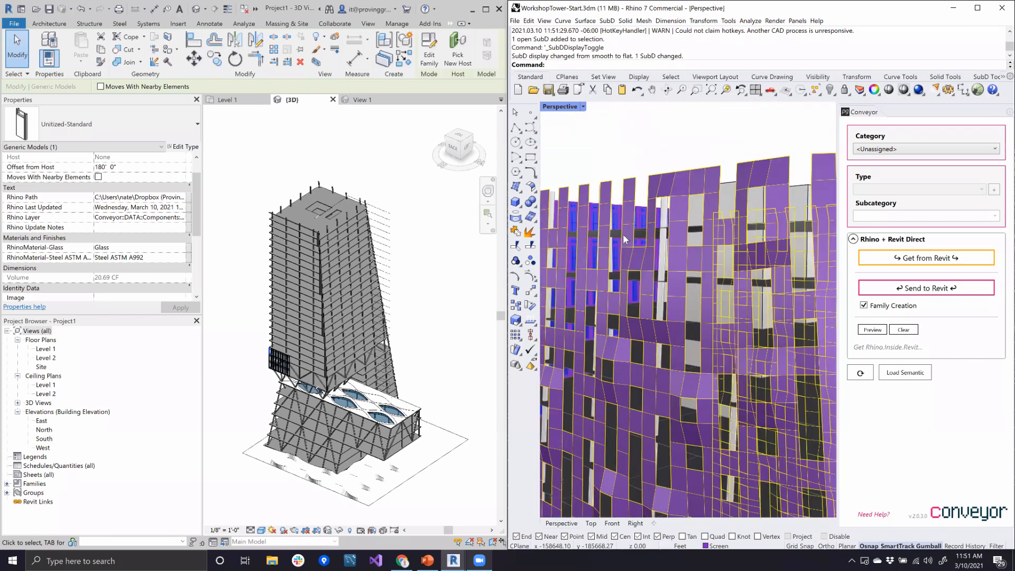
scroll(641, 222, up, 4)
key(Tab)
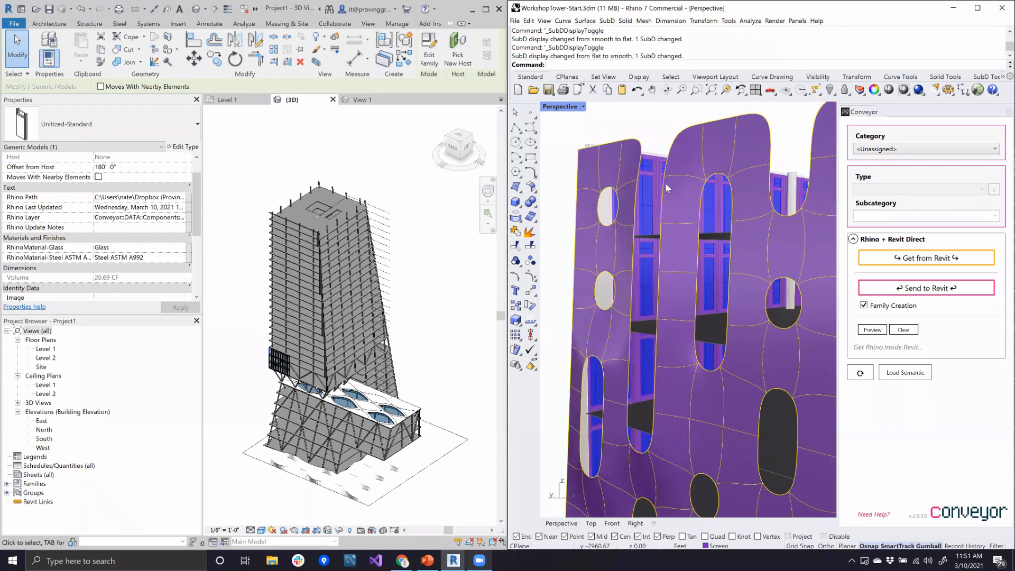
Step: Turn on the screen SubD's control points, try moving one top-edge point with the gumball, and undo the move
click(531, 276)
click(622, 189)
click(676, 136)
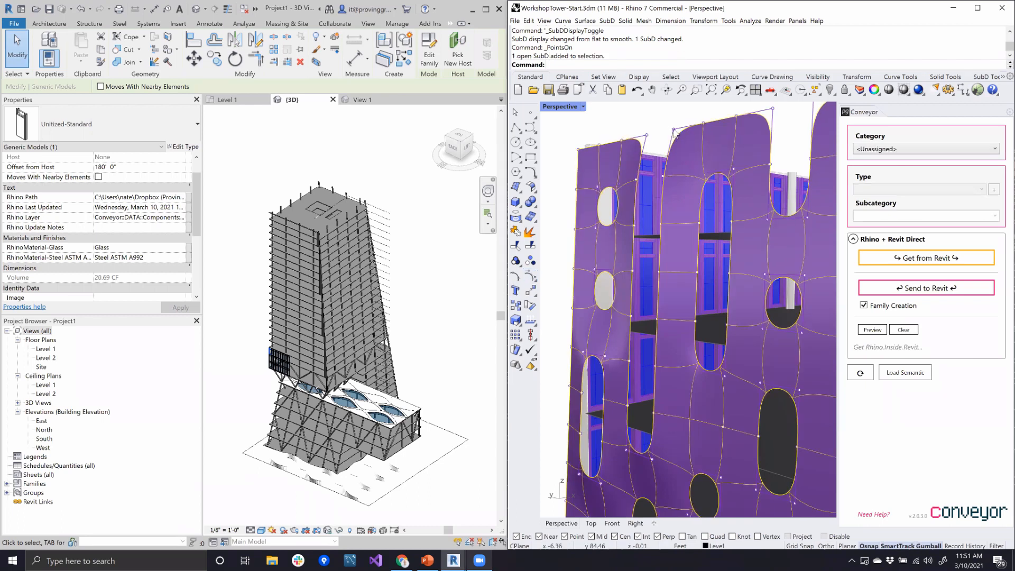
click(674, 129)
mouse_move(673, 116)
mouse_down()
mouse_move(662, 112)
mouse_move(669, 124)
mouse_up()
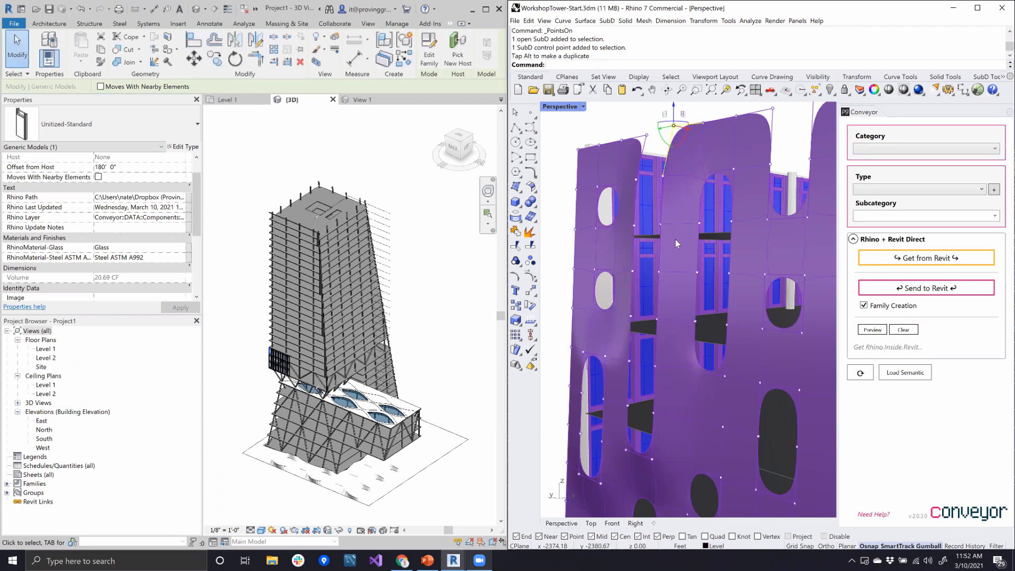
key(ctrl+z)
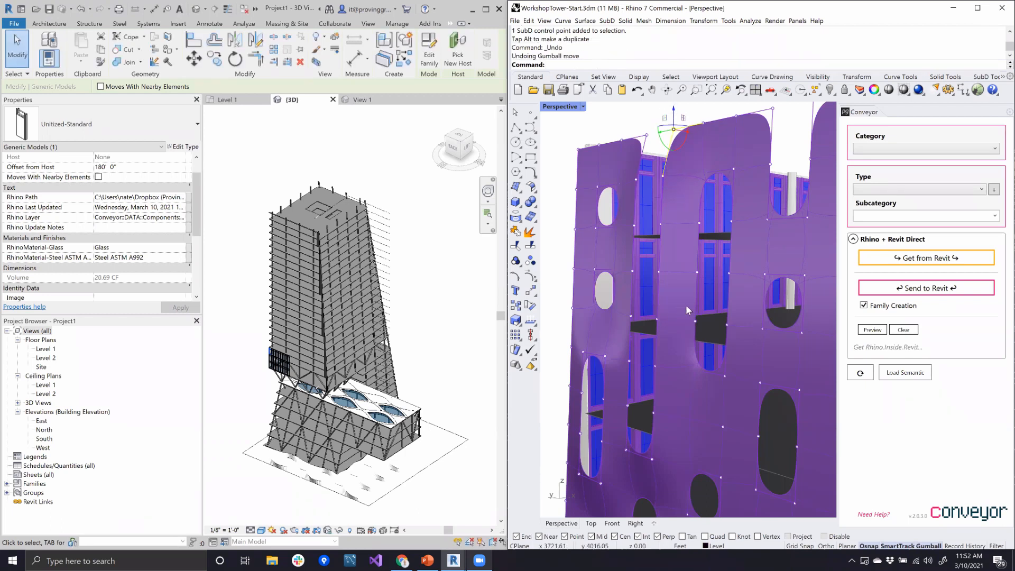
Step: Hide the control points and examine the perforated screen and the tower's roof from several angles
right_drag(677, 324, 724, 341)
scroll(697, 291, down, 3)
scroll(746, 347, down, 3)
scroll(725, 338, up, 1)
scroll(725, 343, up, 1)
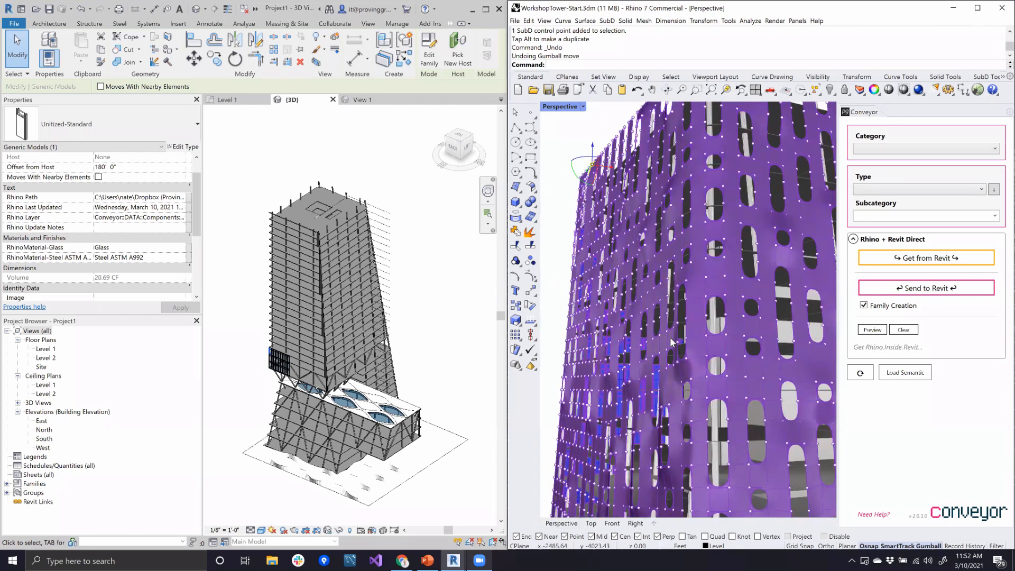
scroll(690, 365, up, 1)
scroll(693, 381, down, 2)
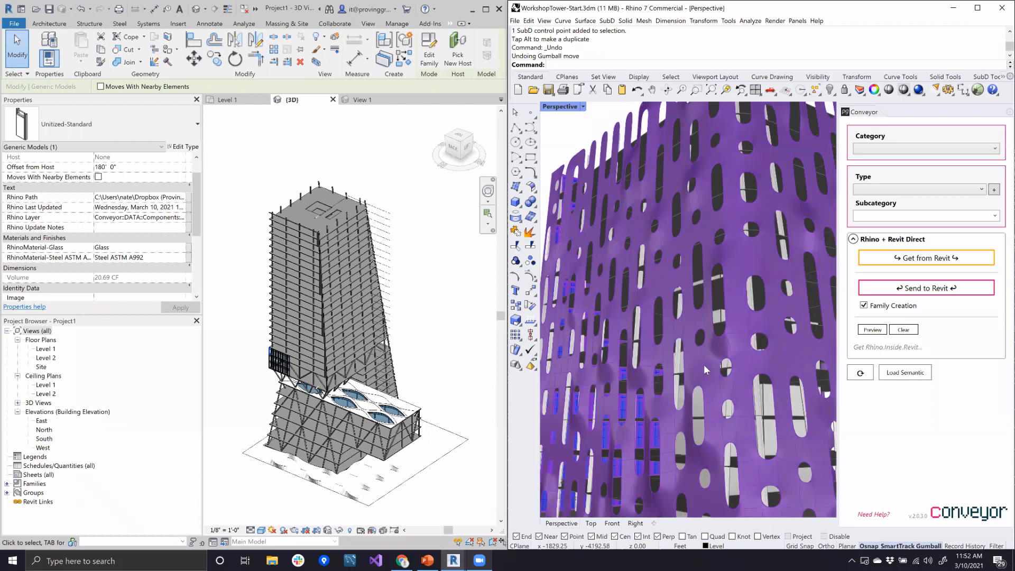
right_drag(703, 364, 705, 349)
right_drag(687, 281, 859, 361)
scroll(778, 353, down, 4)
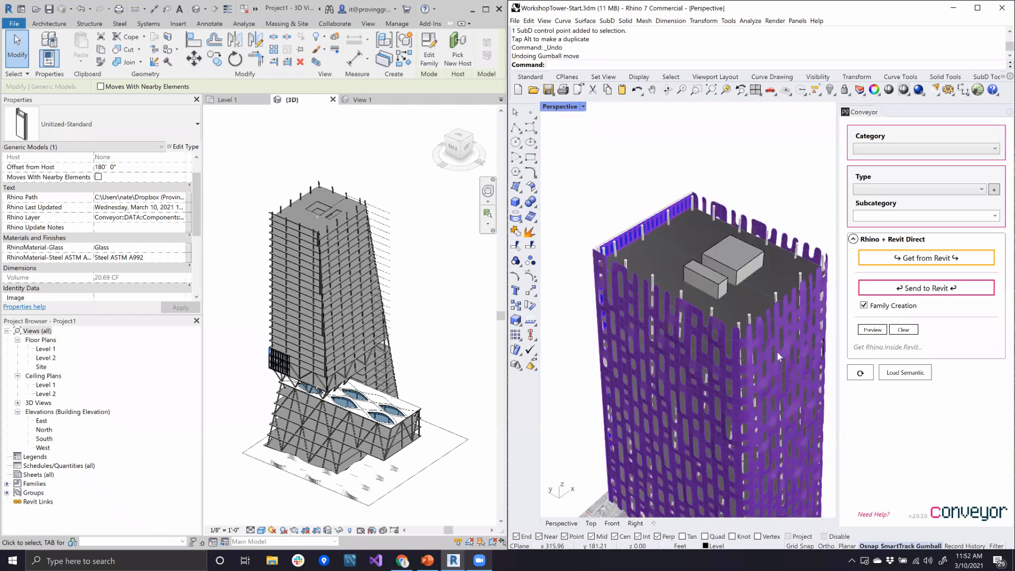
Step: Examine the perforated purple screen and its openings along the full tower height from above, front and below
shift+right_drag(742, 427, 705, 358)
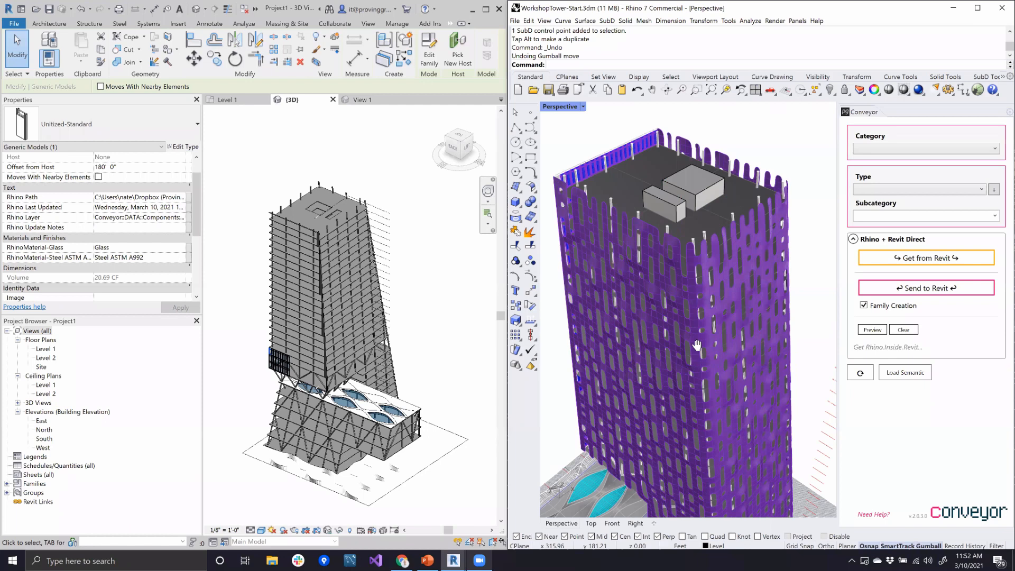
scroll(703, 337, up, 2)
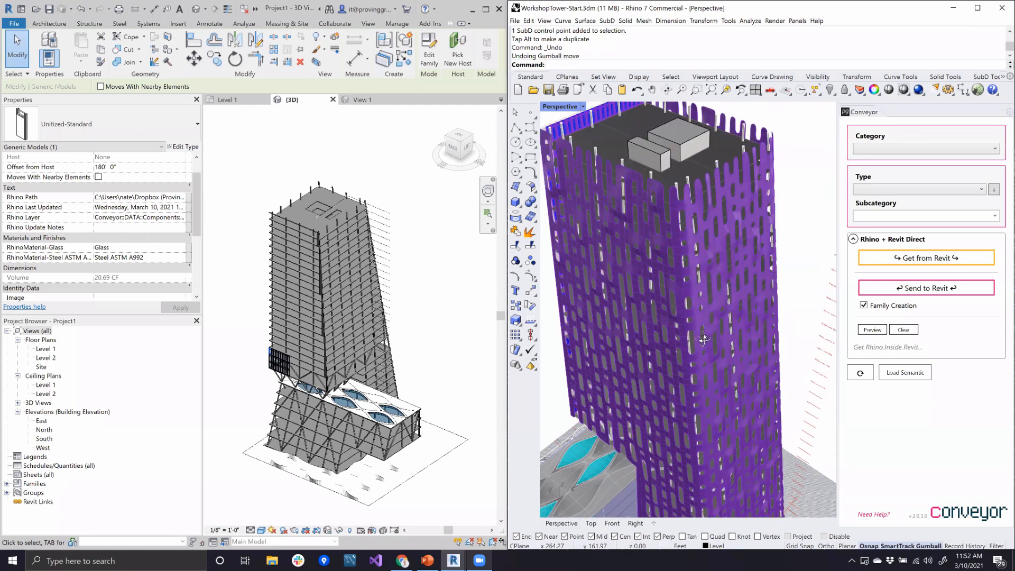
shift+right_drag(738, 309, 673, 343)
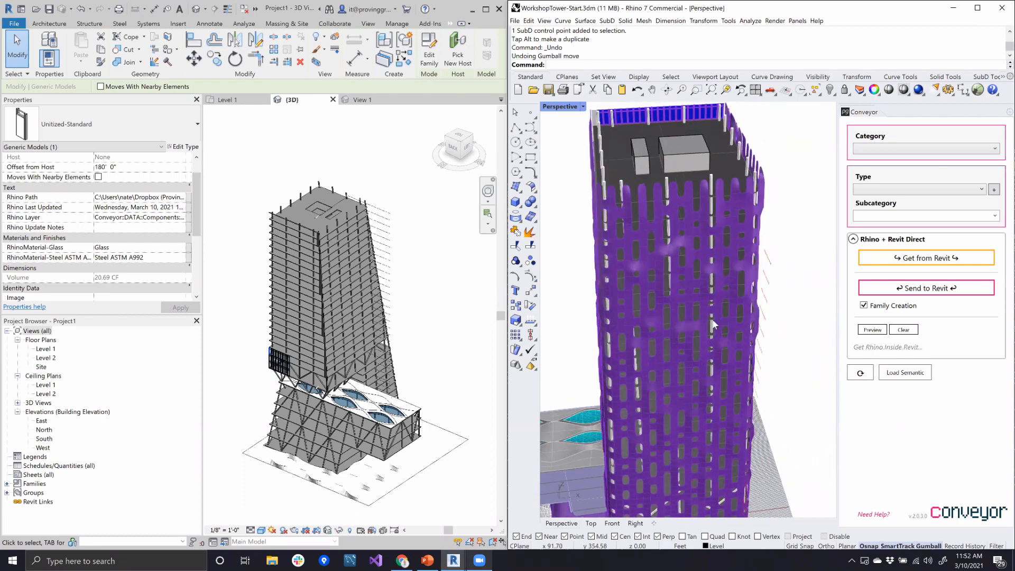
scroll(713, 323, up, 3)
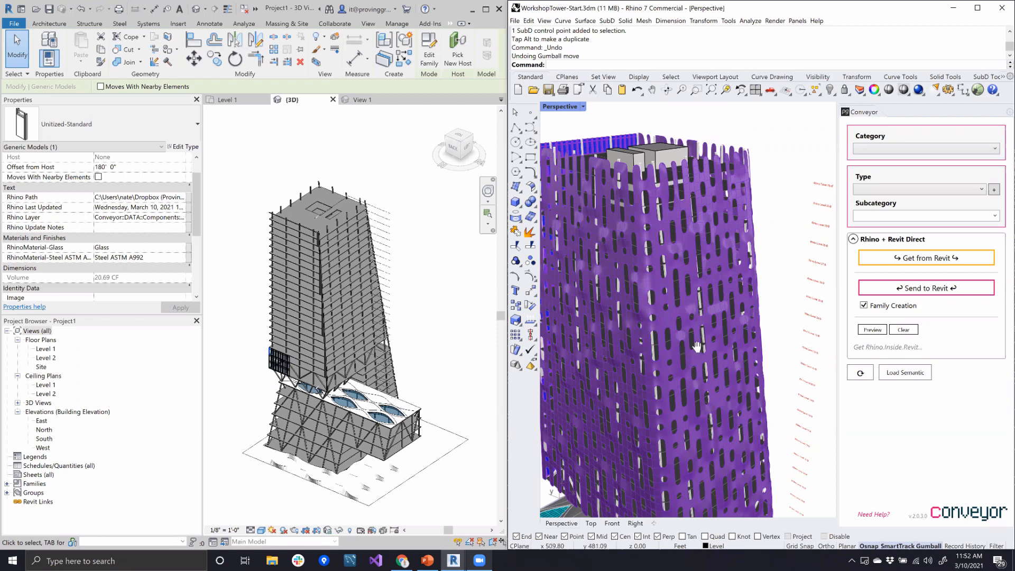
scroll(726, 376, up, 1)
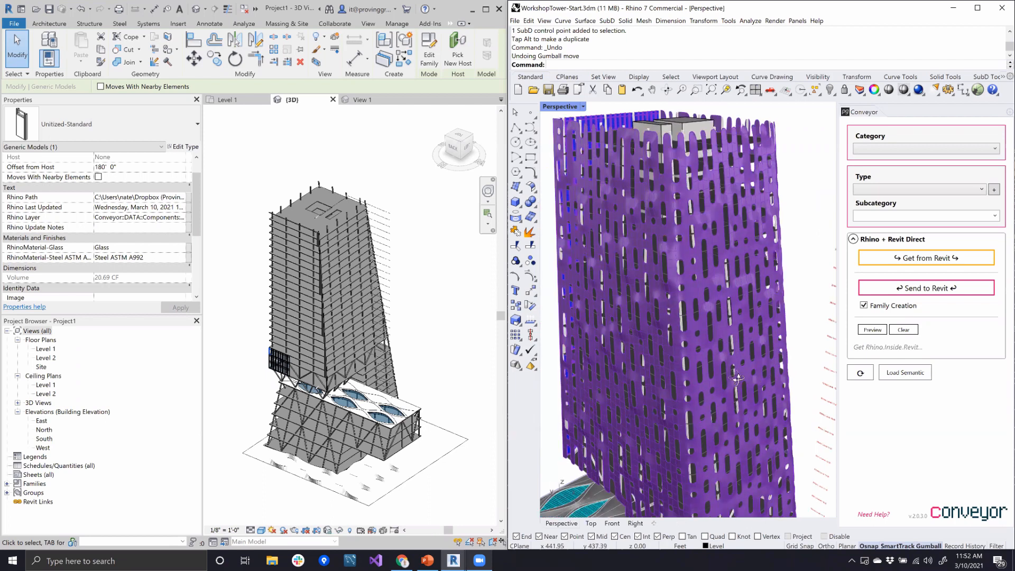
scroll(711, 377, up, 2)
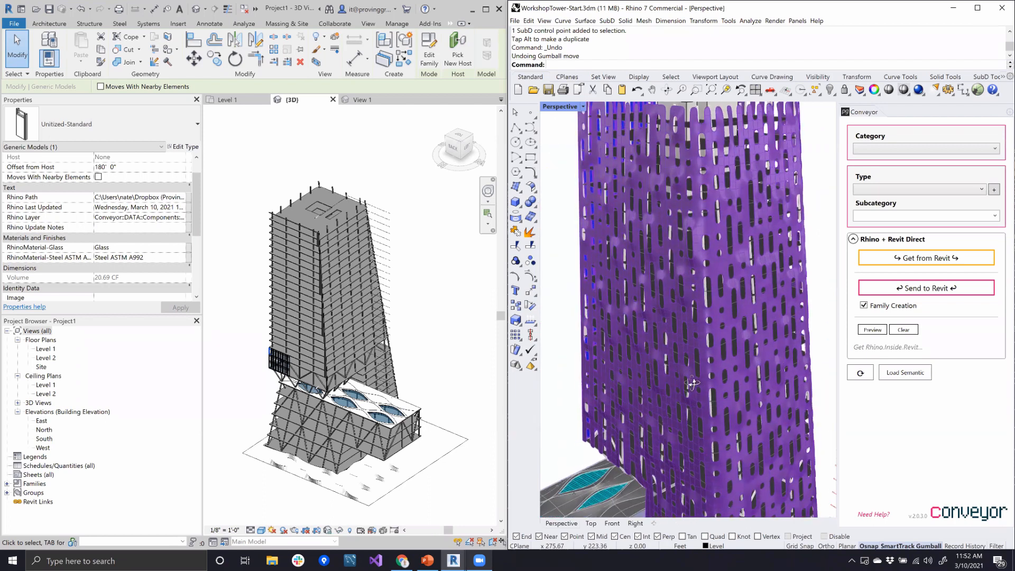
scroll(742, 421, down, 2)
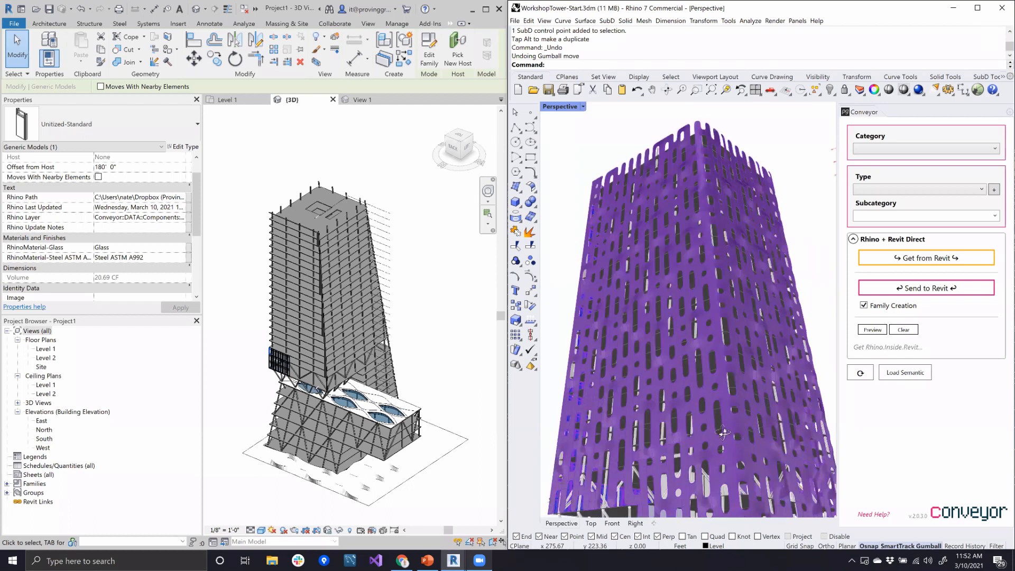
right_drag(723, 432, 728, 438)
scroll(722, 242, up, 1)
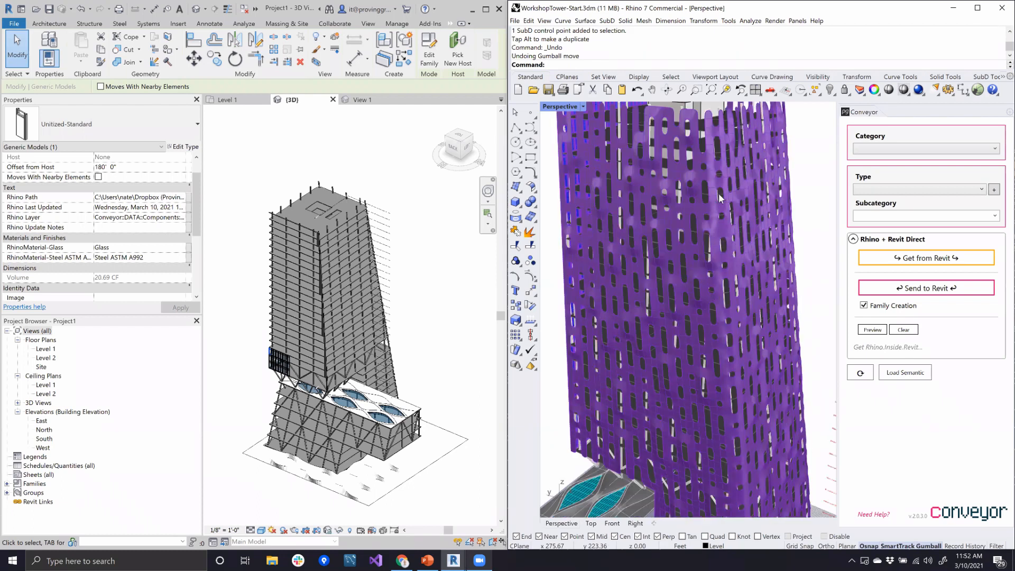
Step: Select the perforated screen SubD, save the Rhino file, and send the SubD to Revit with family creation enabled
scroll(719, 192, down, 1)
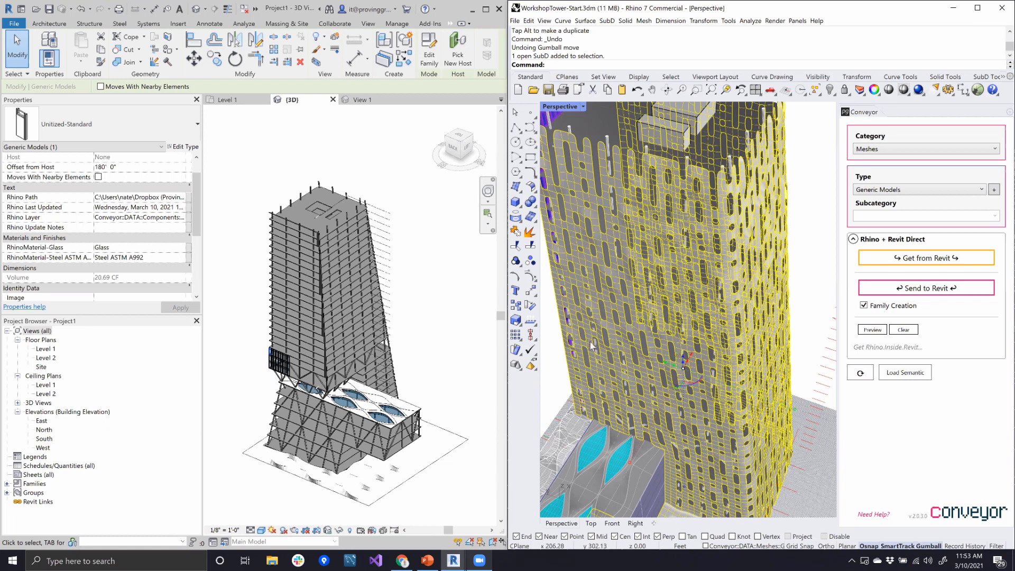
click(910, 288)
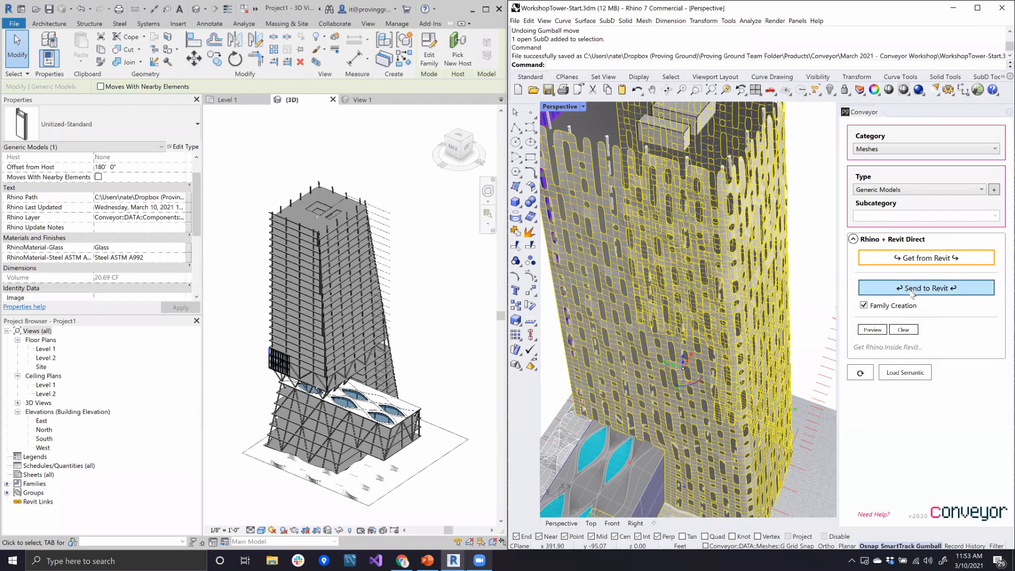
click(910, 289)
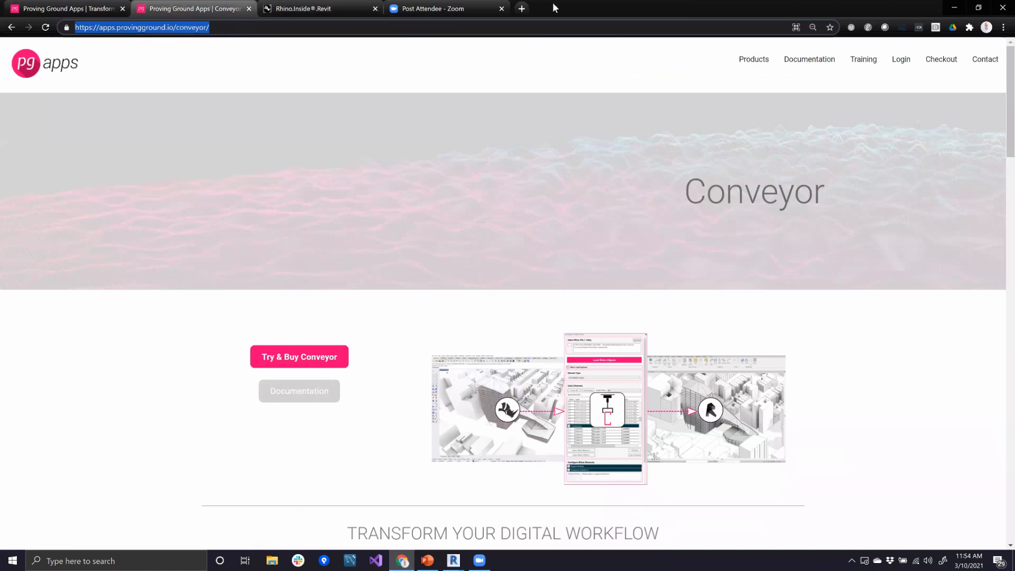
Step: In the web browser, open the Conveyor Documentation on the Proving Ground Apps site and look through its article list
click(783, 60)
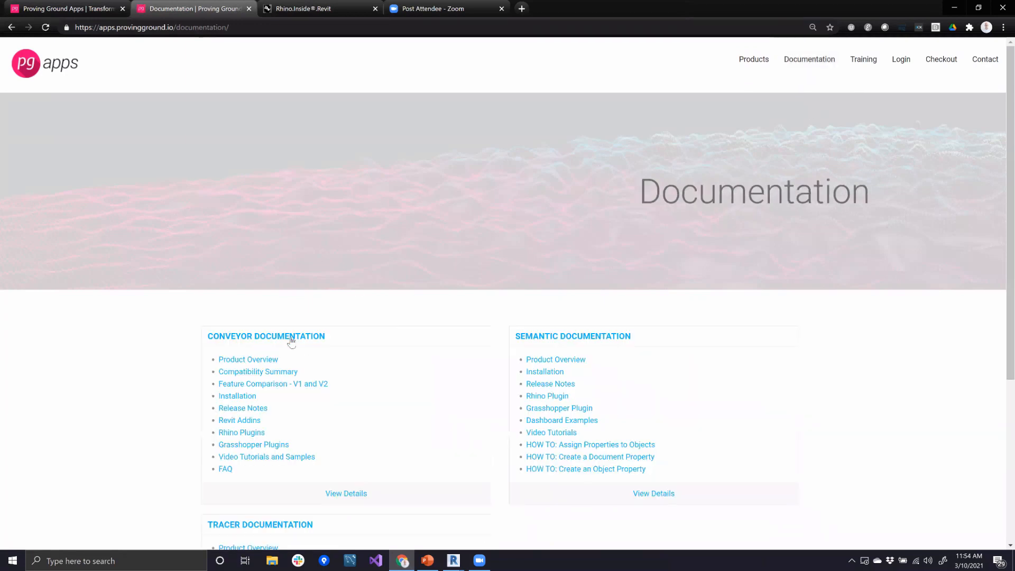
click(290, 339)
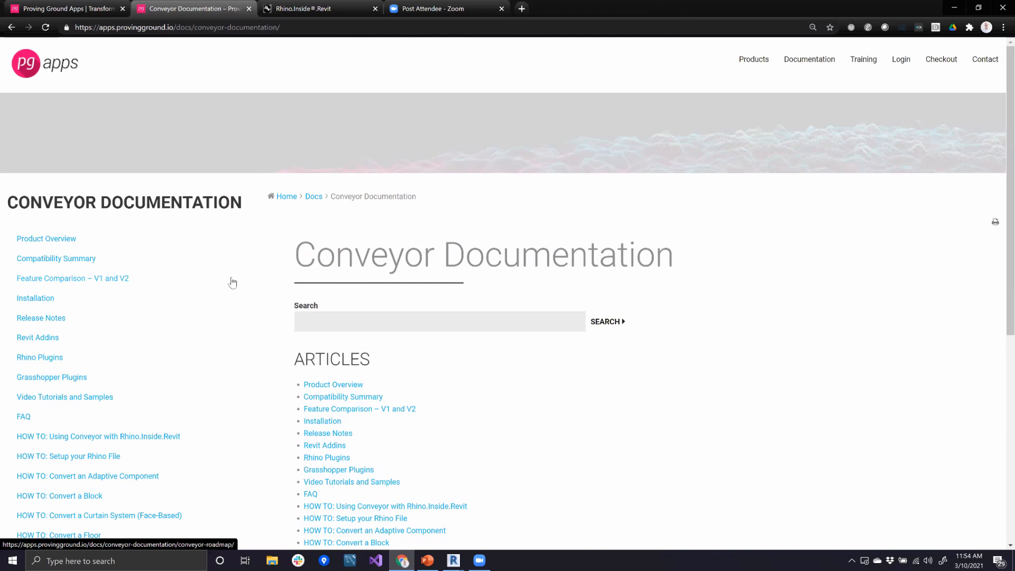
scroll(210, 295, down, 5)
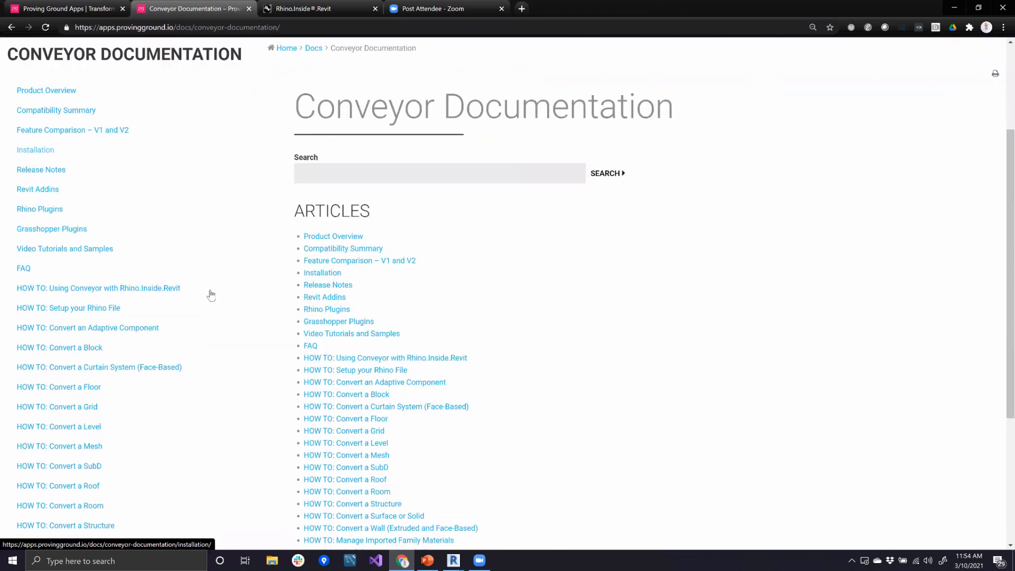
scroll(210, 295, up, 3)
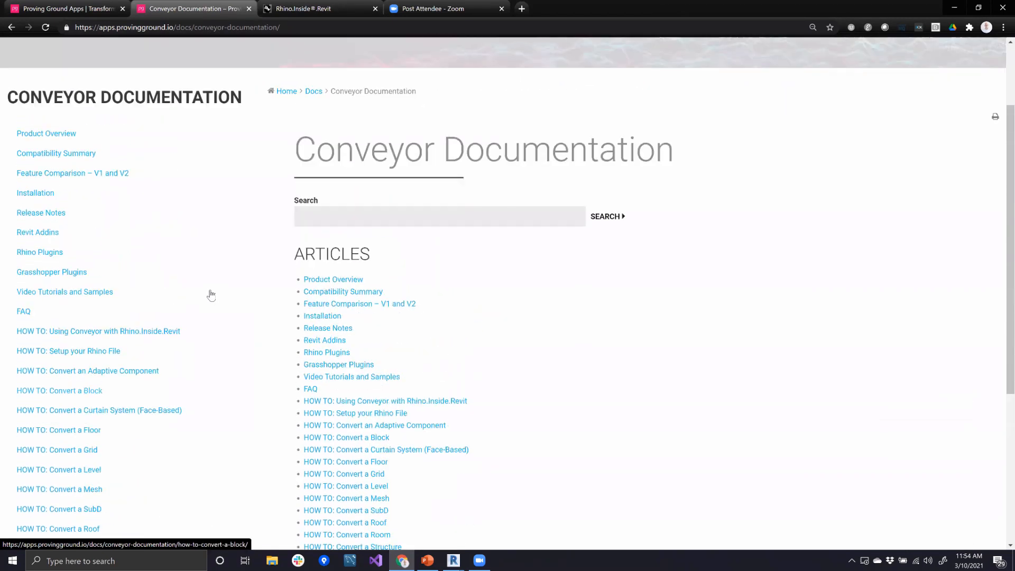
scroll(211, 295, down, 1)
scroll(210, 295, down, 3)
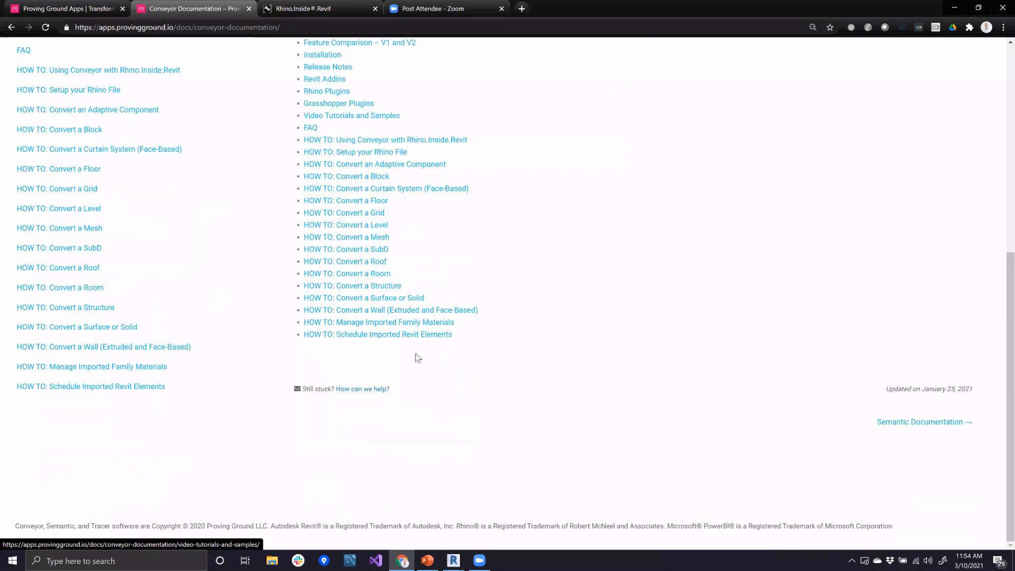
scroll(418, 338, up, 6)
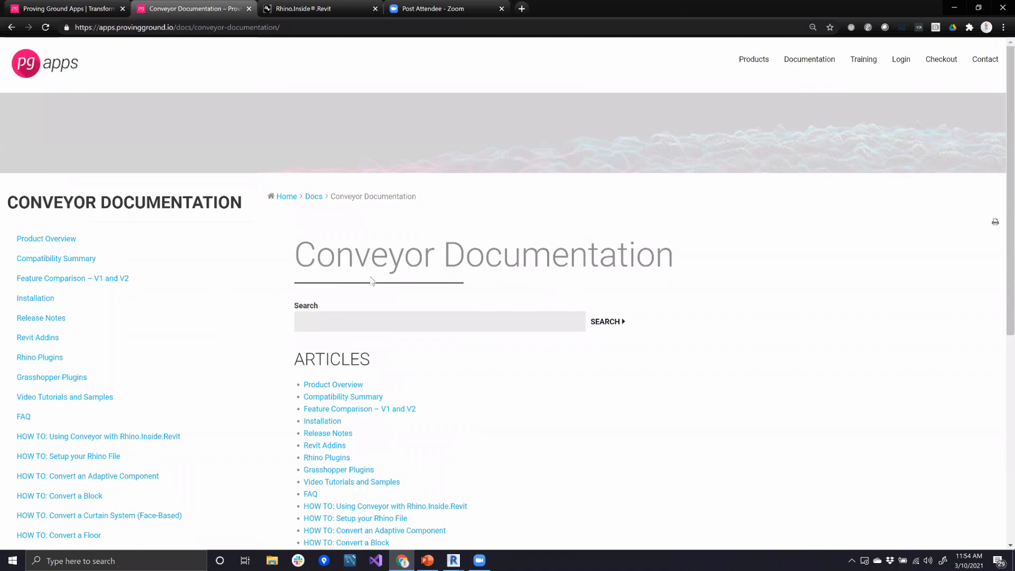
scroll(455, 340, down, 1)
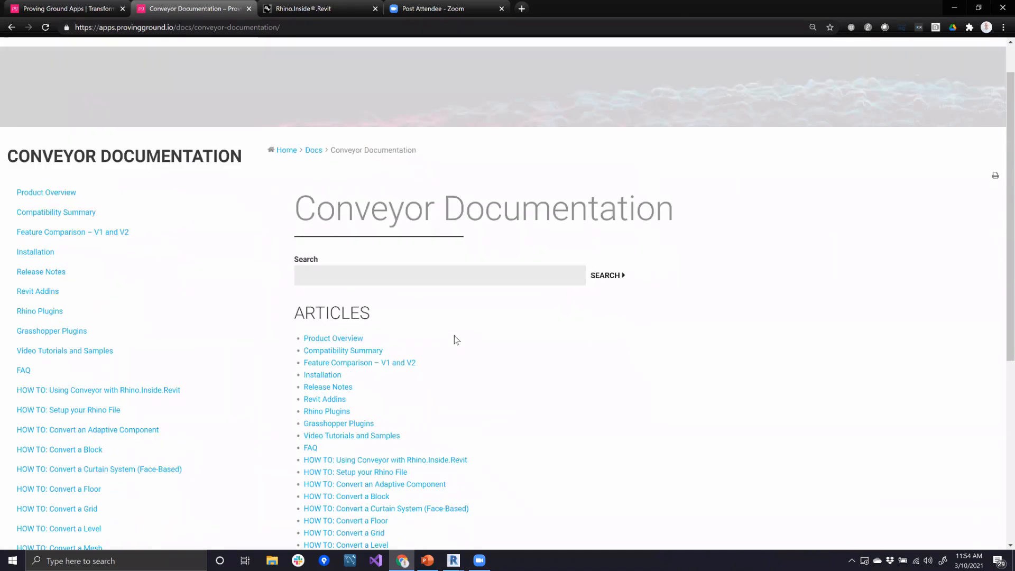
scroll(455, 340, down, 3)
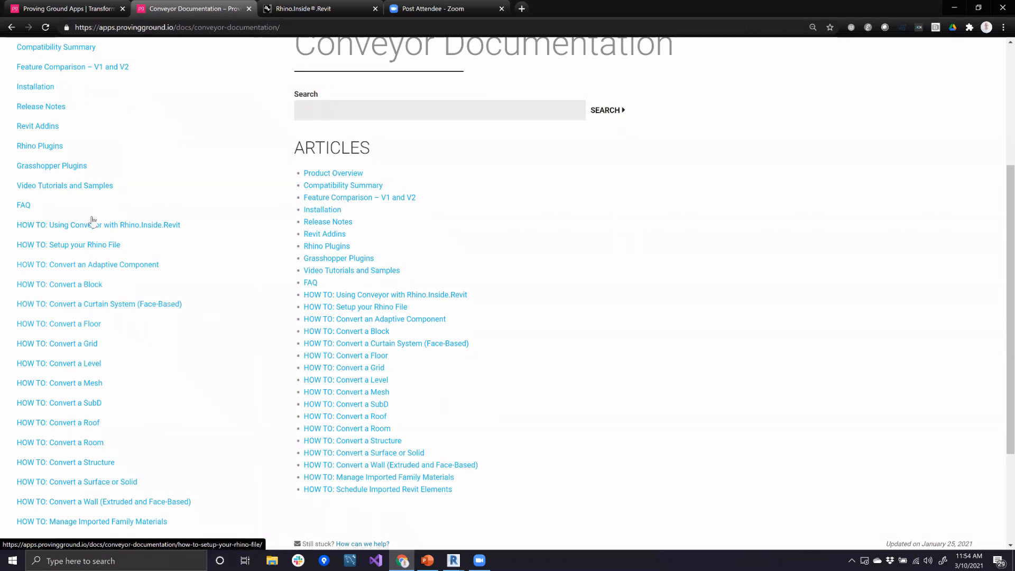
scroll(97, 207, up, 4)
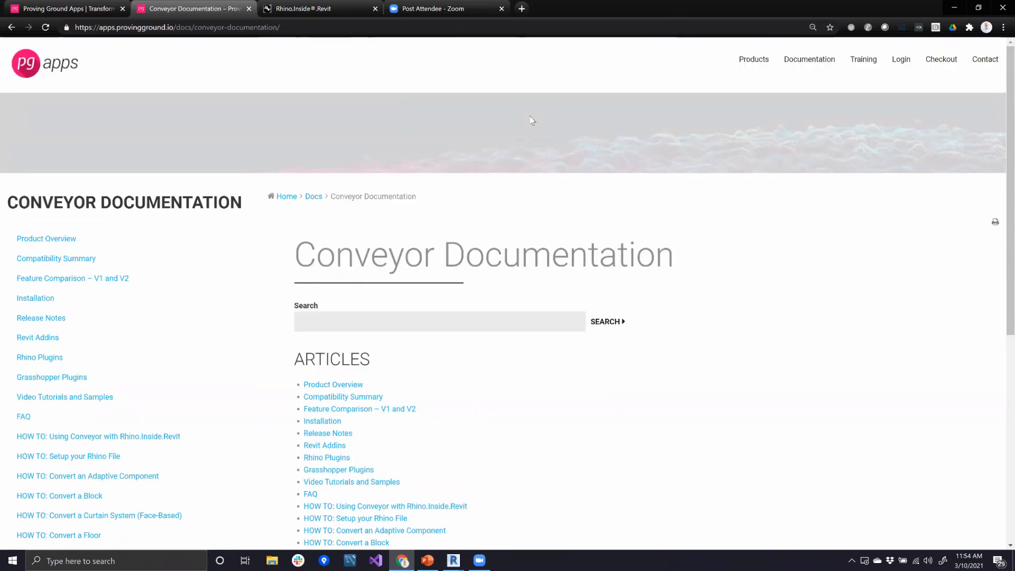
Step: Open the Compatibility Summary article and review the Rhino-to-Revit workflows listed by element type
click(57, 259)
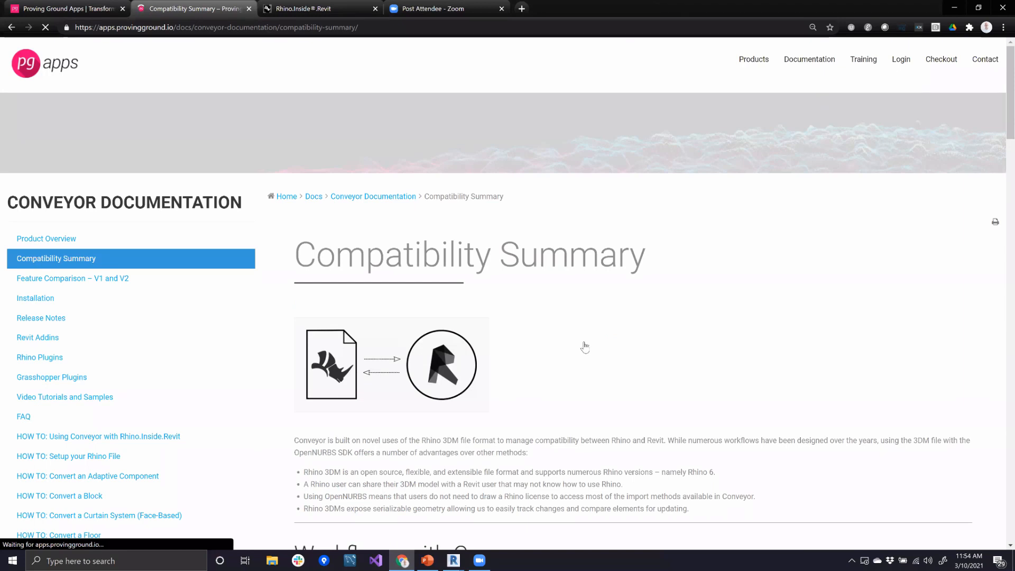
scroll(585, 346, down, 1)
scroll(584, 347, down, 3)
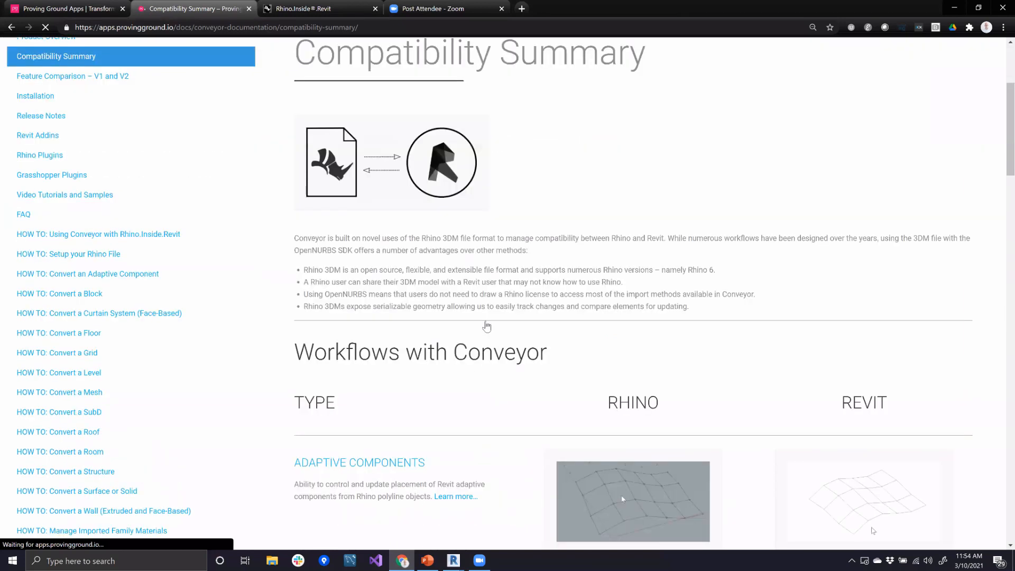
scroll(476, 309, down, 1)
scroll(465, 360, down, 4)
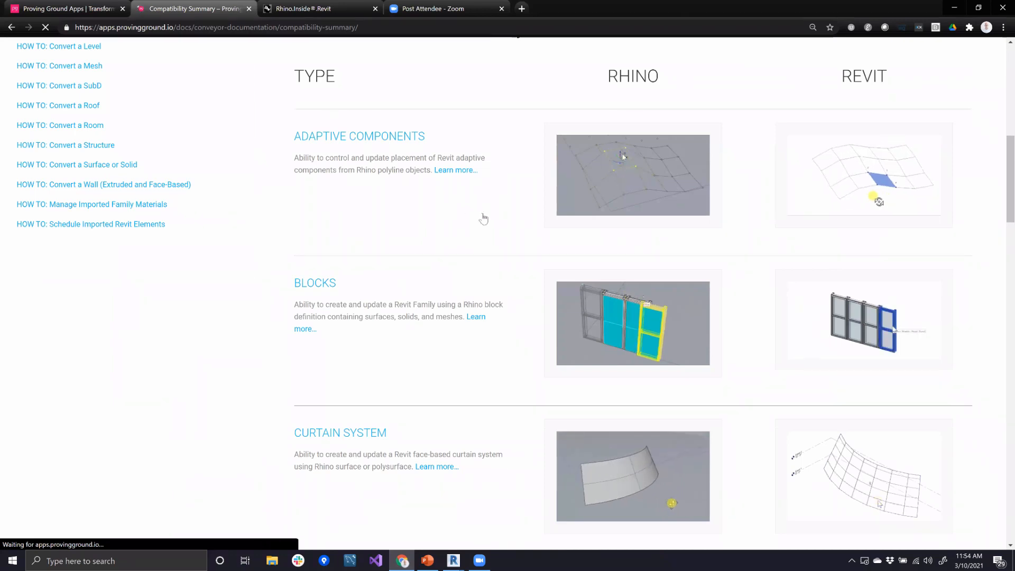
scroll(435, 221, down, 11)
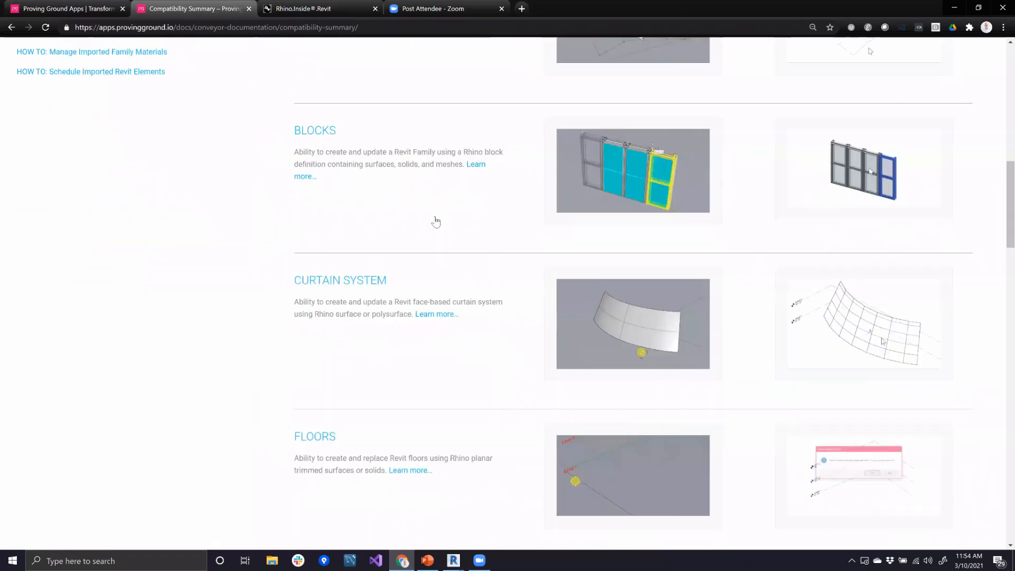
scroll(331, 363, up, 8)
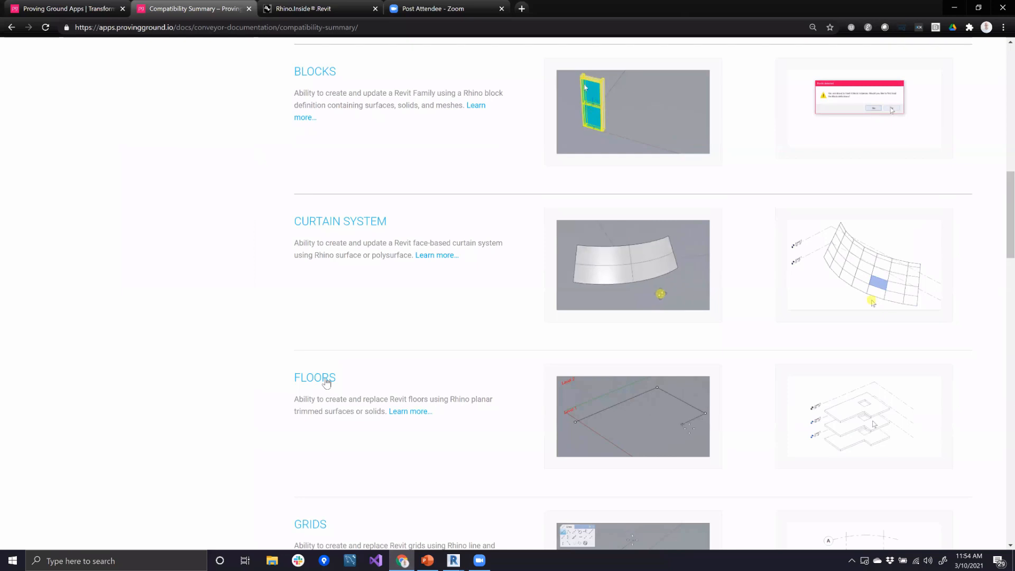
Step: Open the Floors how-to article and read its Workflow with Rhino – Planar Surface section, returning to the article's contents list
click(325, 378)
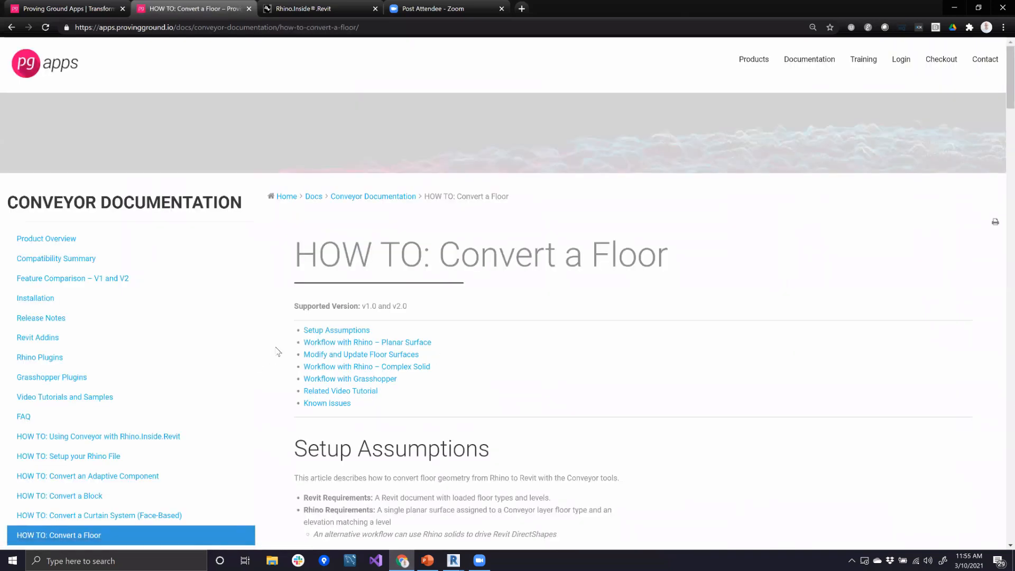
click(374, 343)
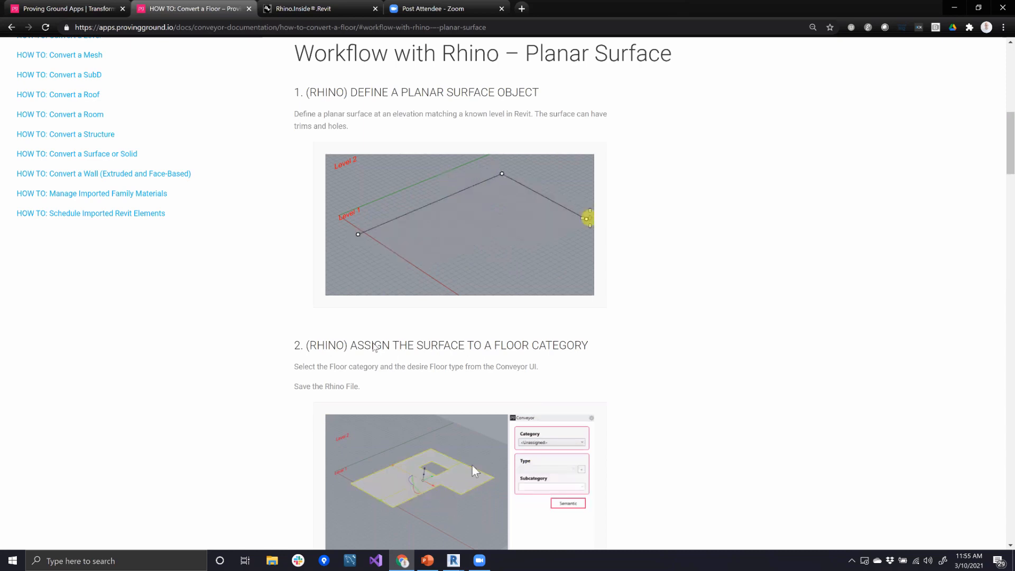
scroll(459, 393, down, 3)
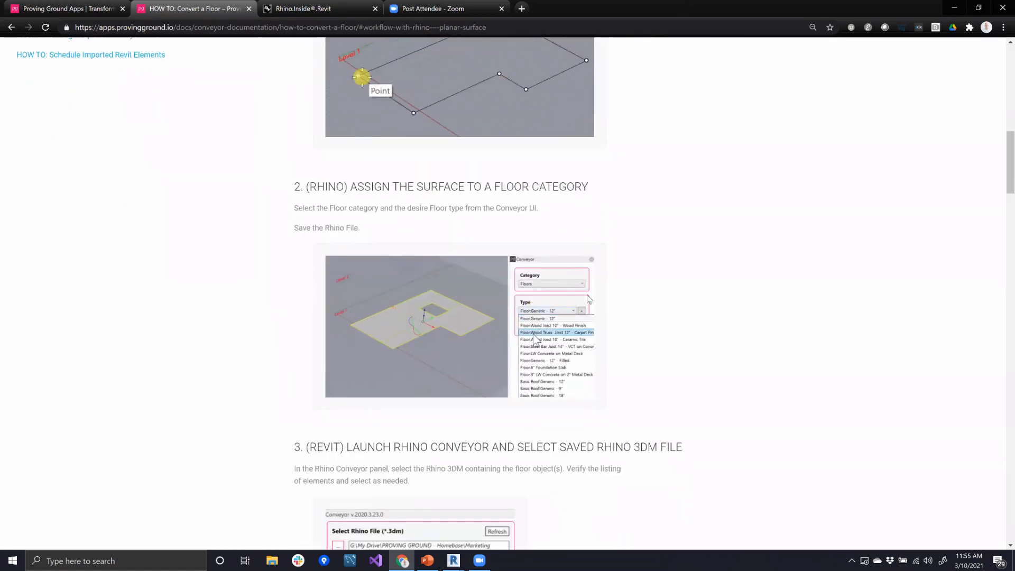
scroll(587, 303, down, 2)
scroll(586, 302, down, 10)
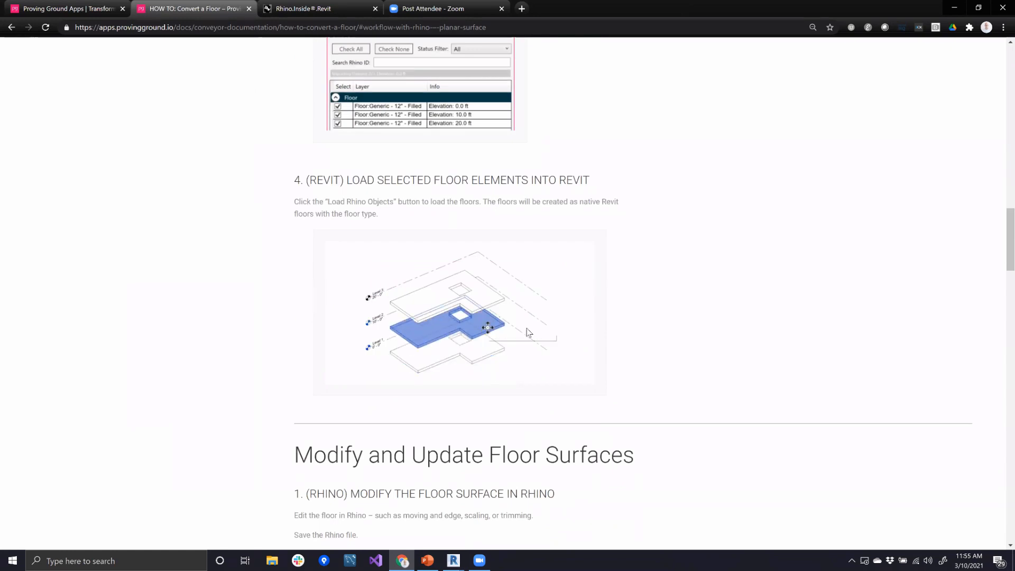
scroll(508, 293, down, 1)
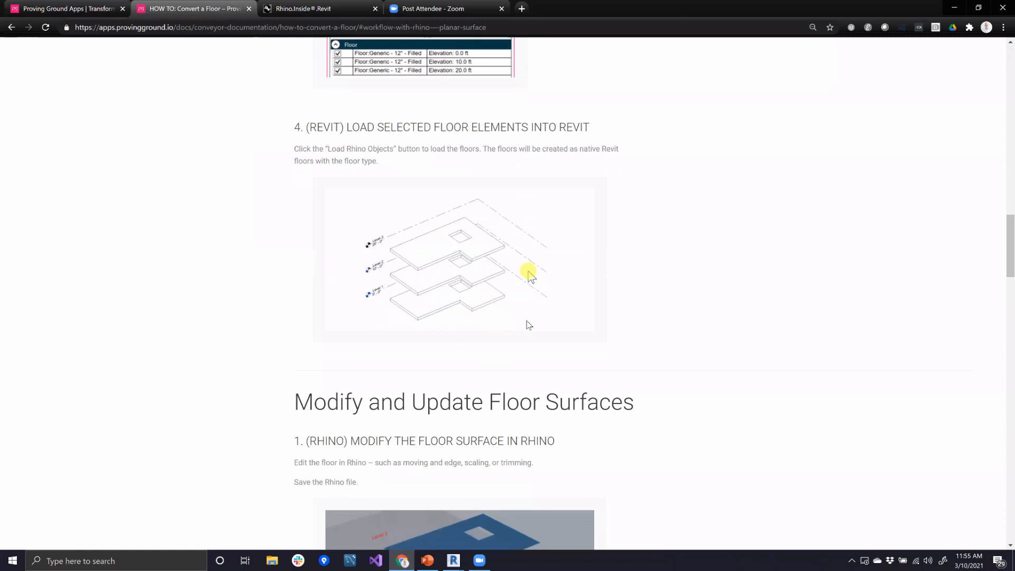
scroll(508, 294, up, 7)
scroll(405, 360, up, 20)
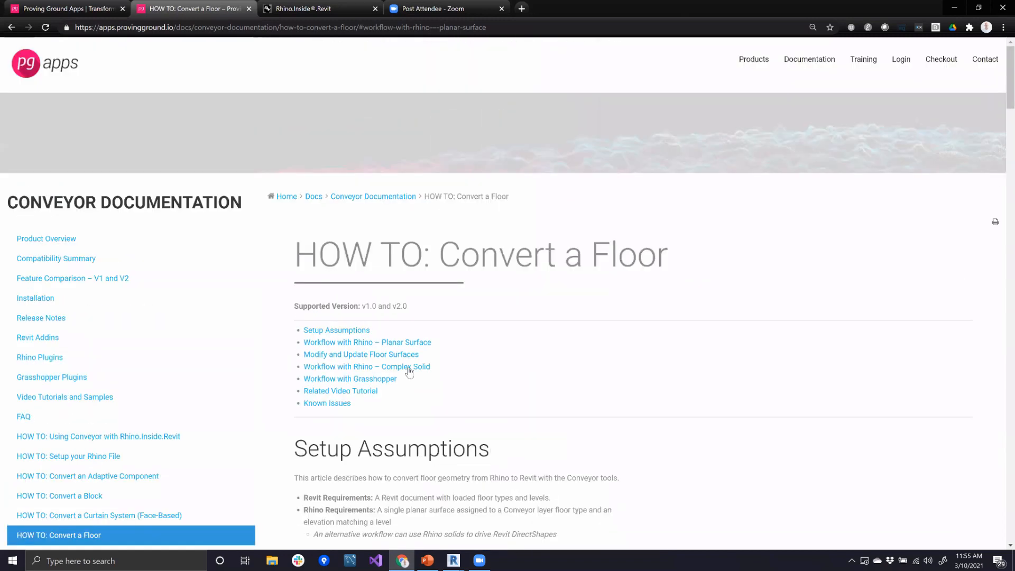
Step: Read the Workflow with Rhino – Complex Solid section and continue to the Workflow with Grasshopper section
click(408, 369)
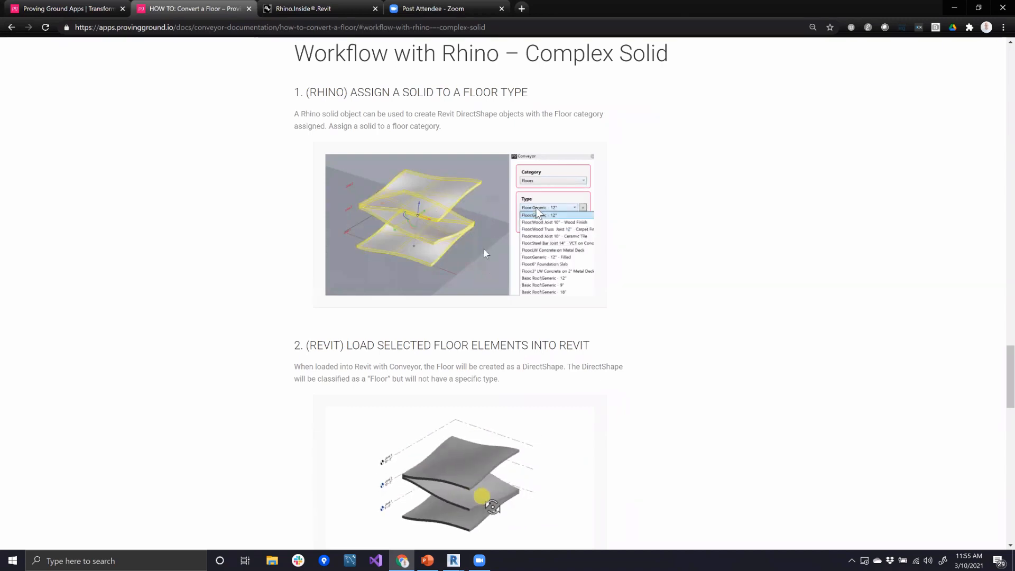
scroll(507, 291, down, 1)
scroll(508, 291, down, 2)
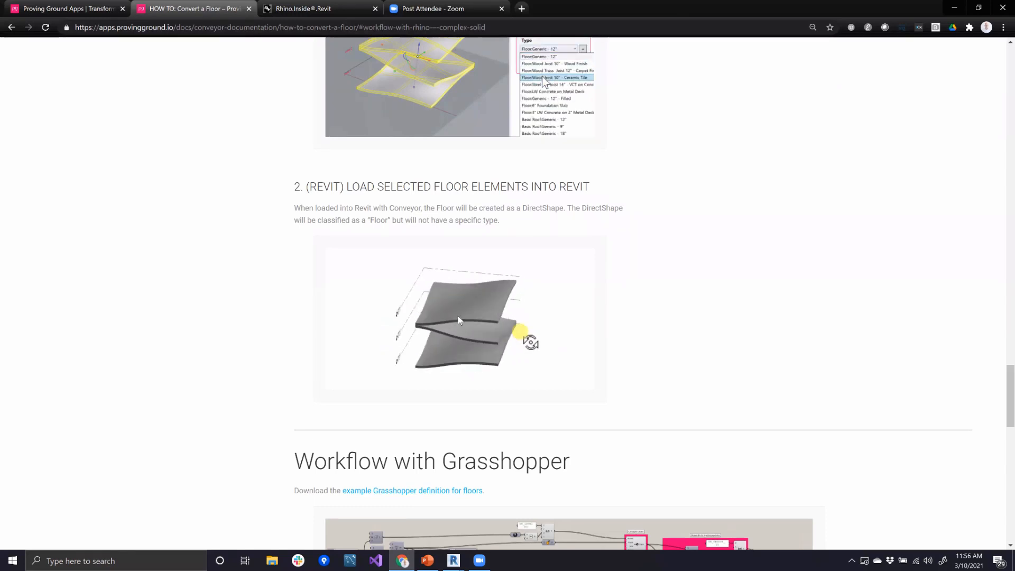
scroll(490, 326, down, 3)
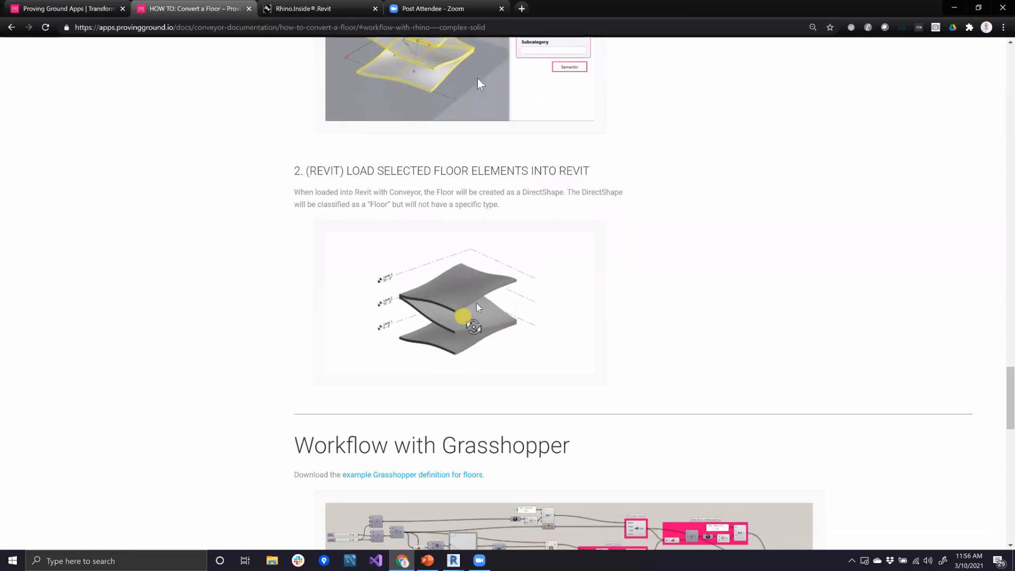
scroll(489, 326, down, 1)
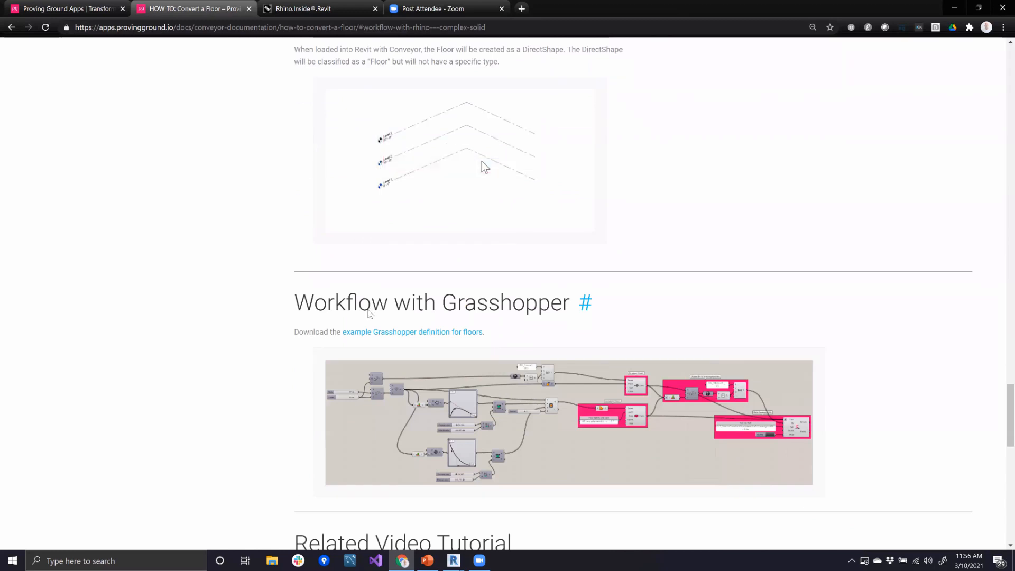
Step: Reread the Workflow with Rhino – Complex Solid section on assigning a solid to a floor type and loading it into Revit
scroll(370, 313, up, 6)
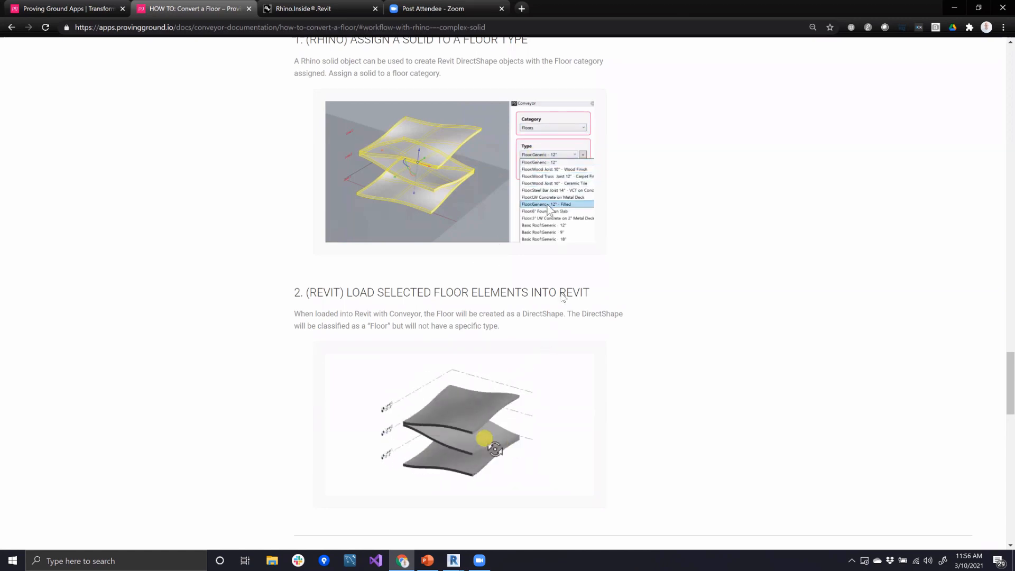
scroll(564, 298, up, 4)
scroll(564, 298, down, 3)
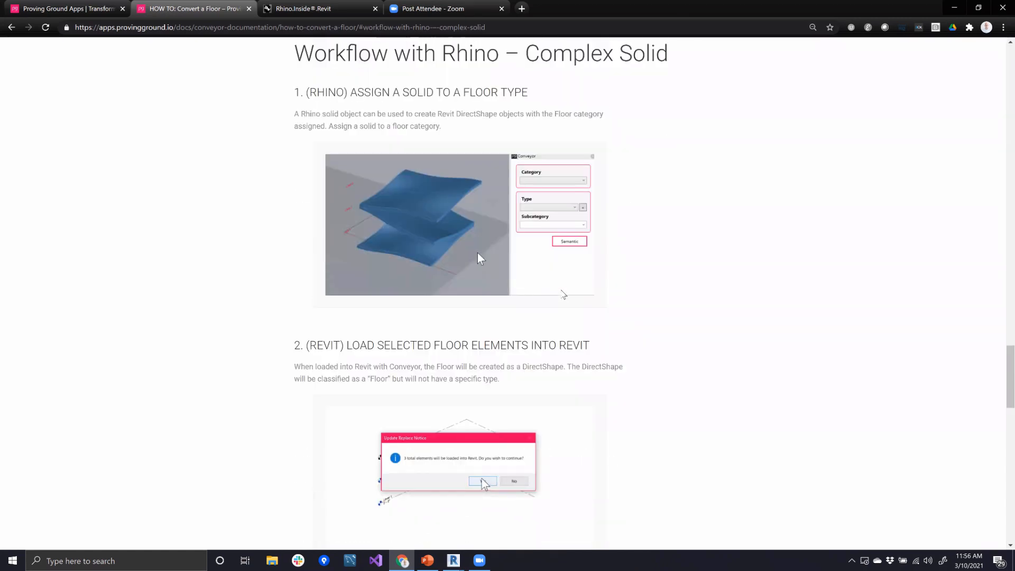
scroll(562, 294, down, 1)
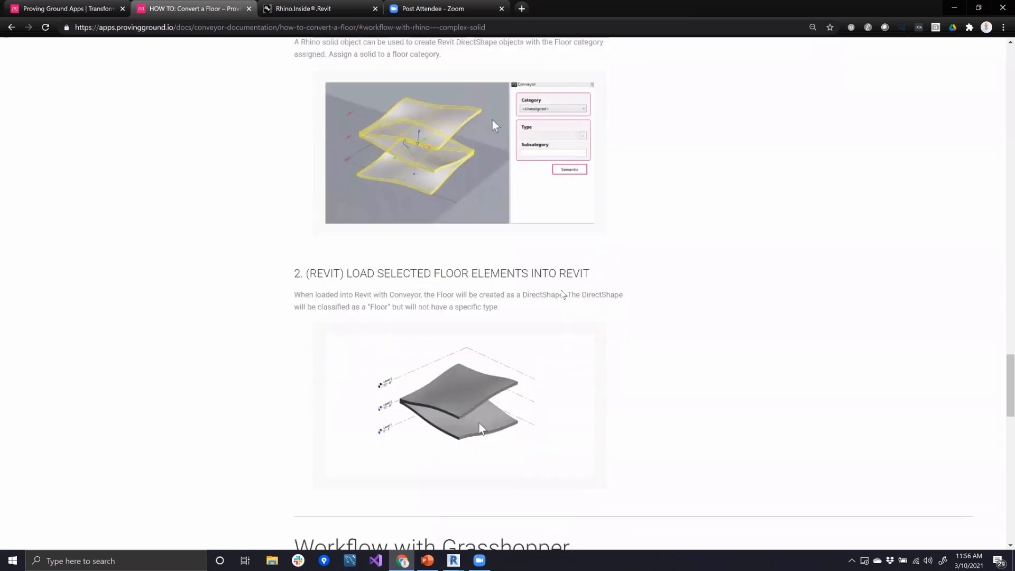
scroll(563, 294, up, 1)
Step: Switch to Rhino and Revit side by side and inspect the transferred tower in Revit's 3D view
mouse_move(453, 561)
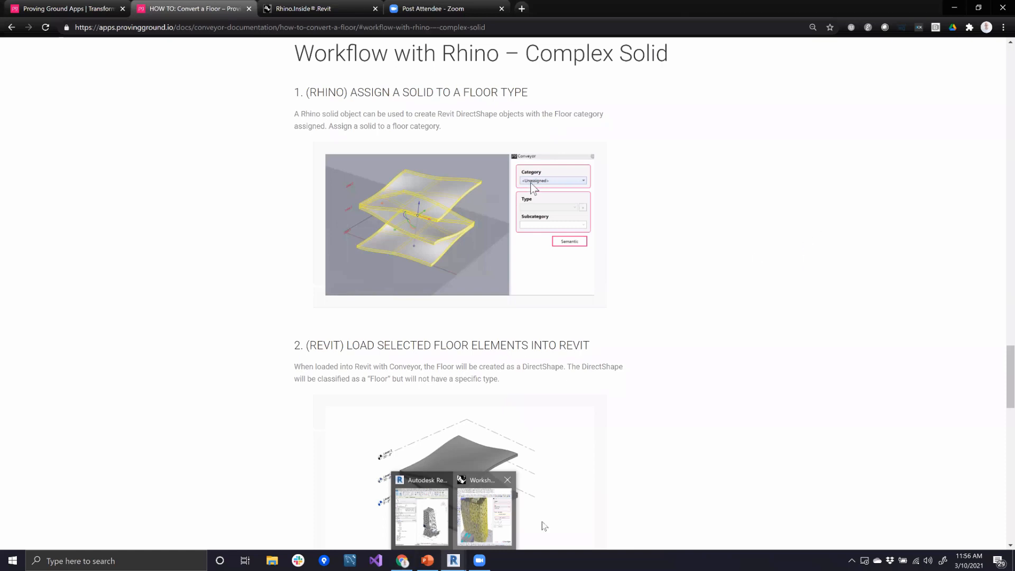
click(484, 516)
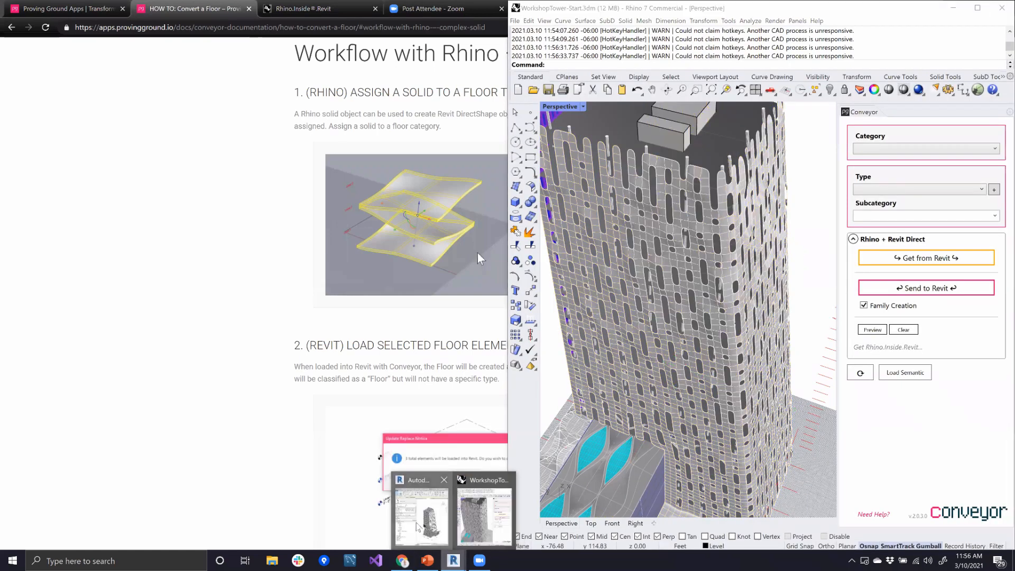
click(418, 523)
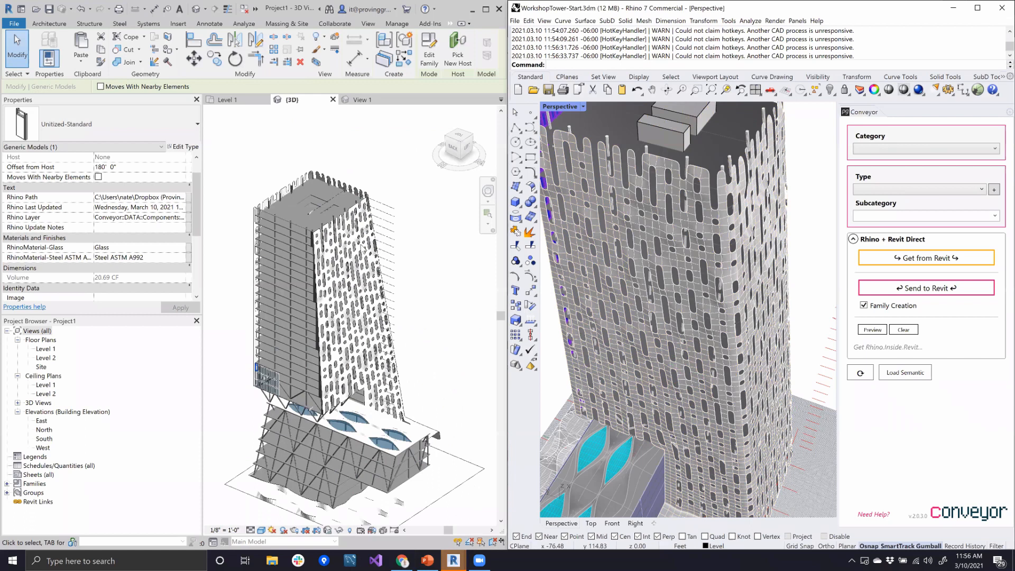
scroll(363, 251, up, 10)
scroll(339, 324, down, 8)
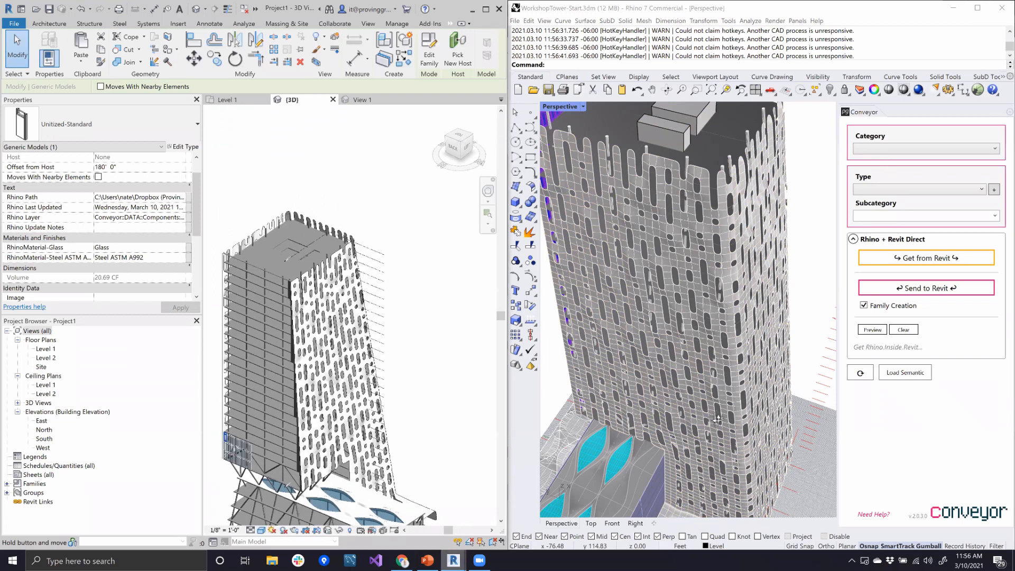
Step: Select the tower's roof surface in Rhino, look through the Conveyor categories available for it, and deselect it
right_drag(732, 372, 711, 277)
click(681, 259)
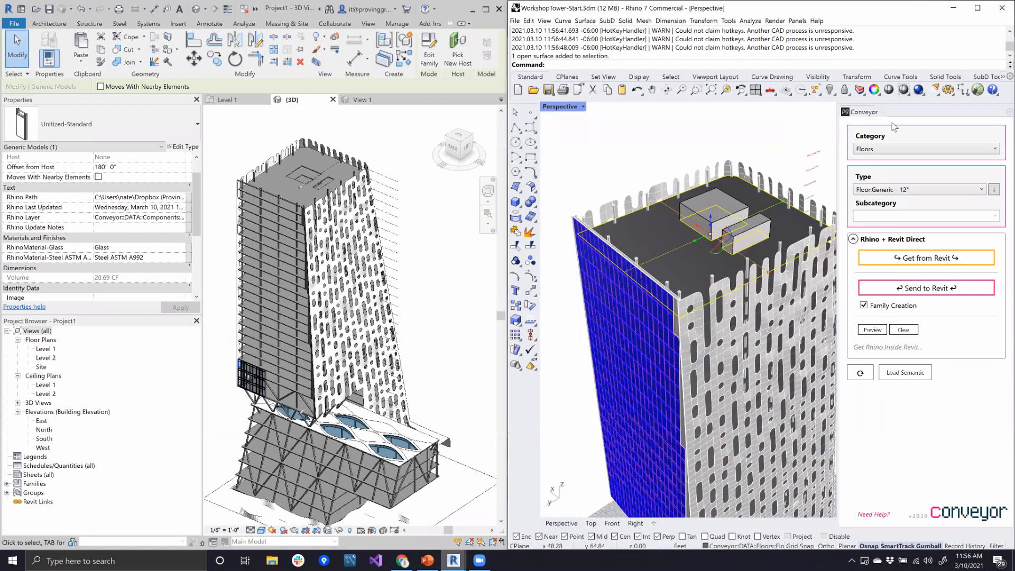
click(874, 150)
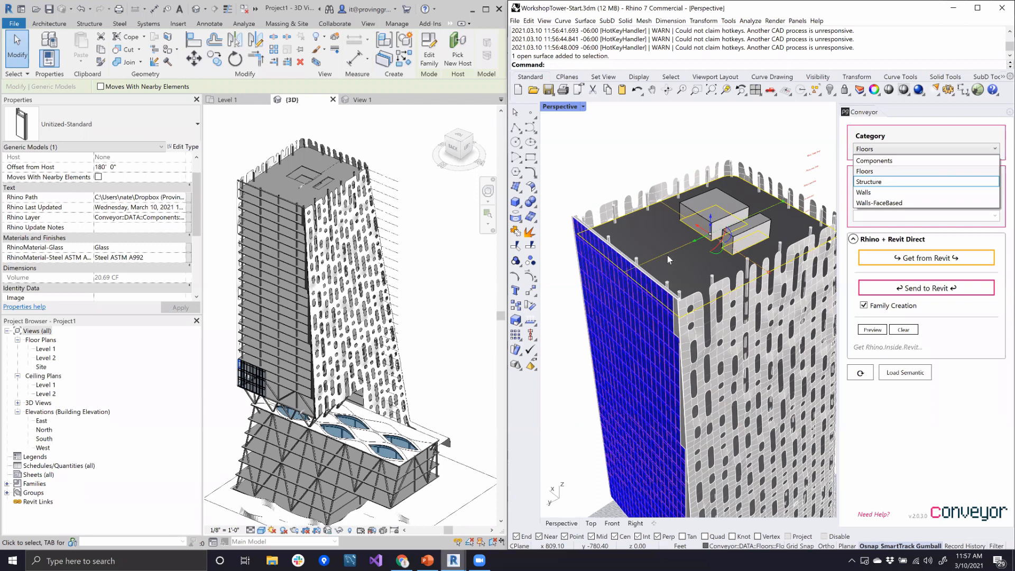
click(766, 142)
click(667, 135)
Step: Select the two core solids rising above the roof, look through the available Conveyor categories, and clear the selection
click(698, 209)
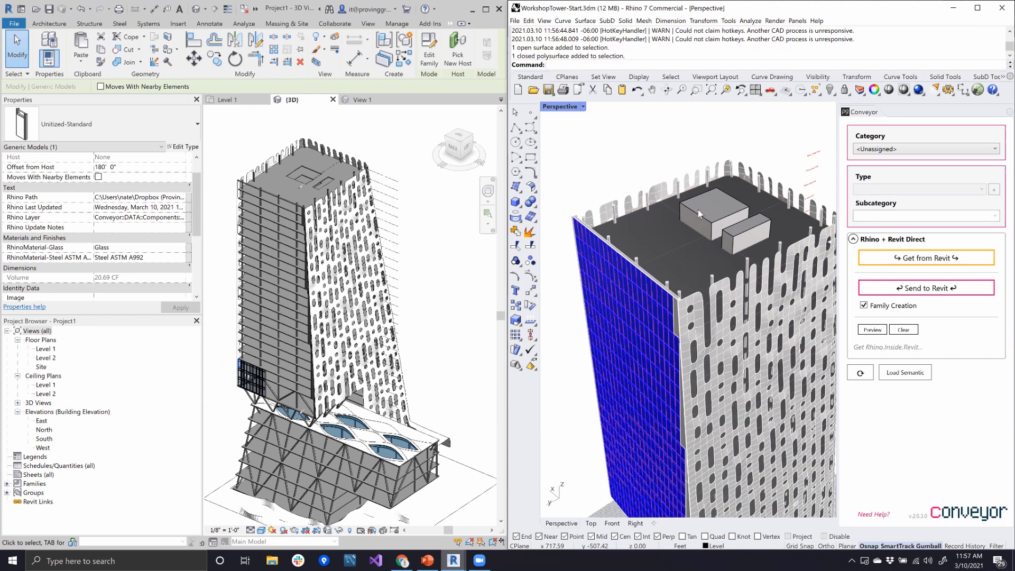
click(893, 150)
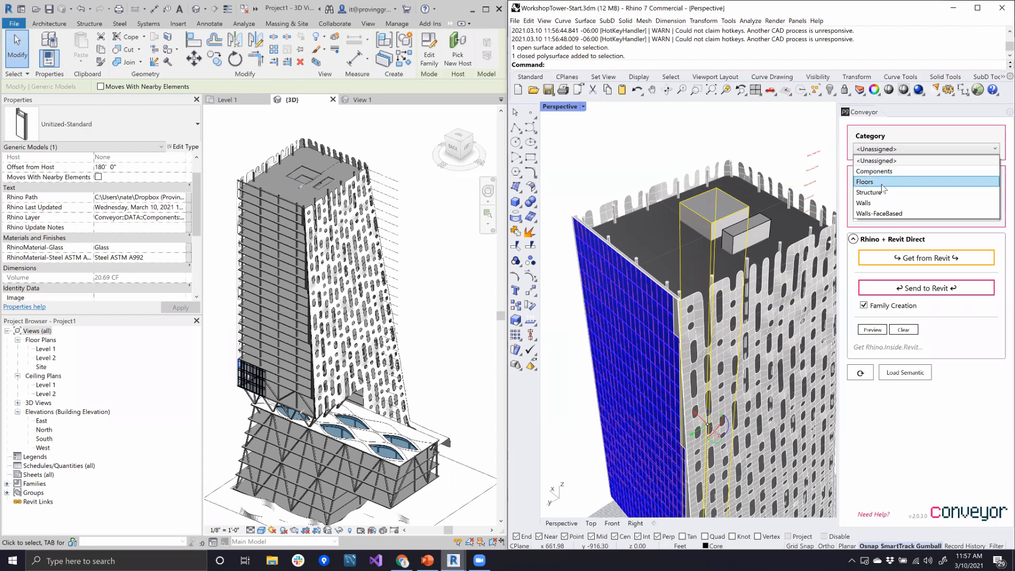
click(704, 135)
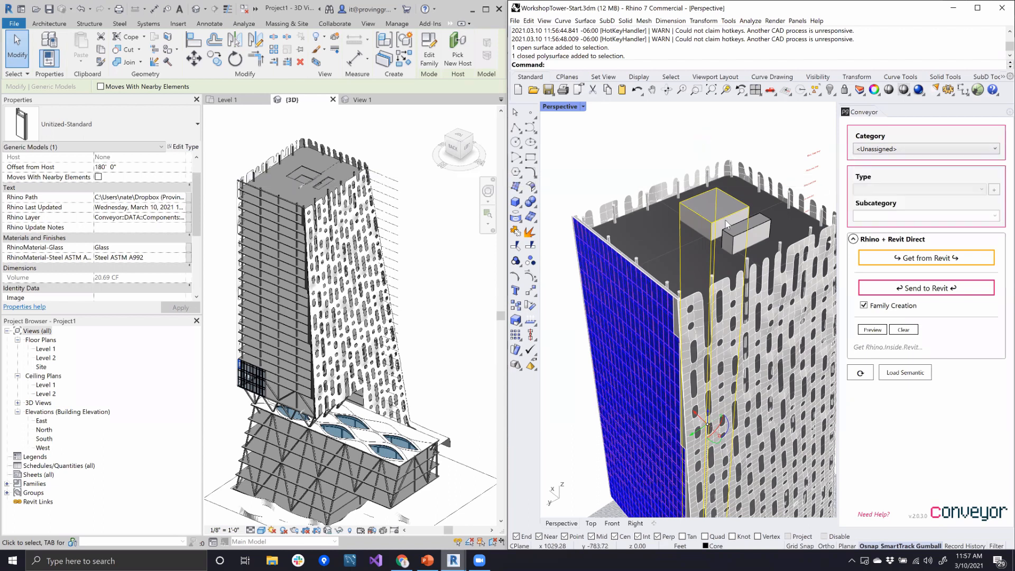
click(747, 241)
click(734, 130)
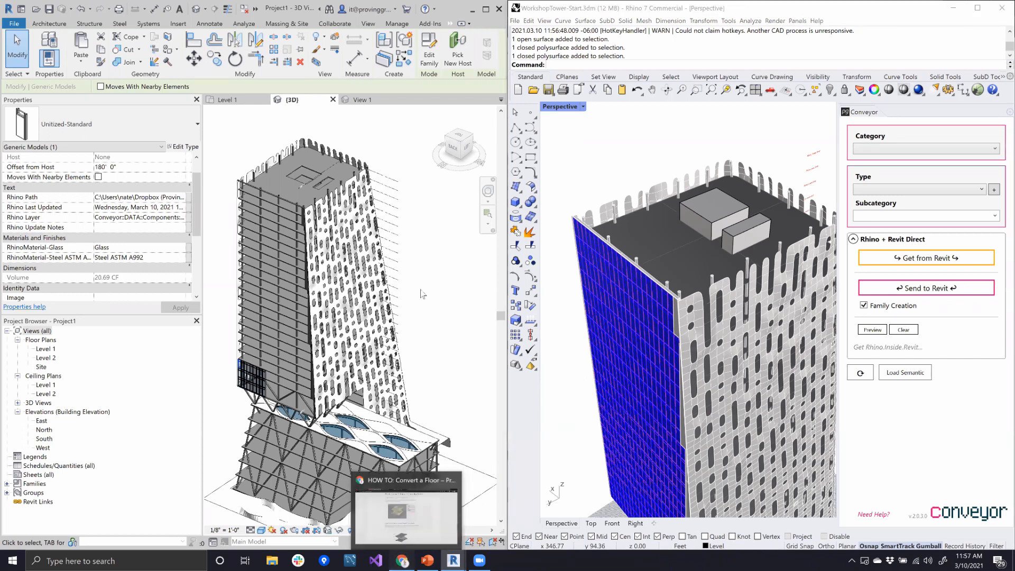
Step: Switch to the browser and return to the Workflow with Rhino – Planar Surface section of the Floors article
scroll(485, 234, up, 15)
scroll(485, 236, up, 20)
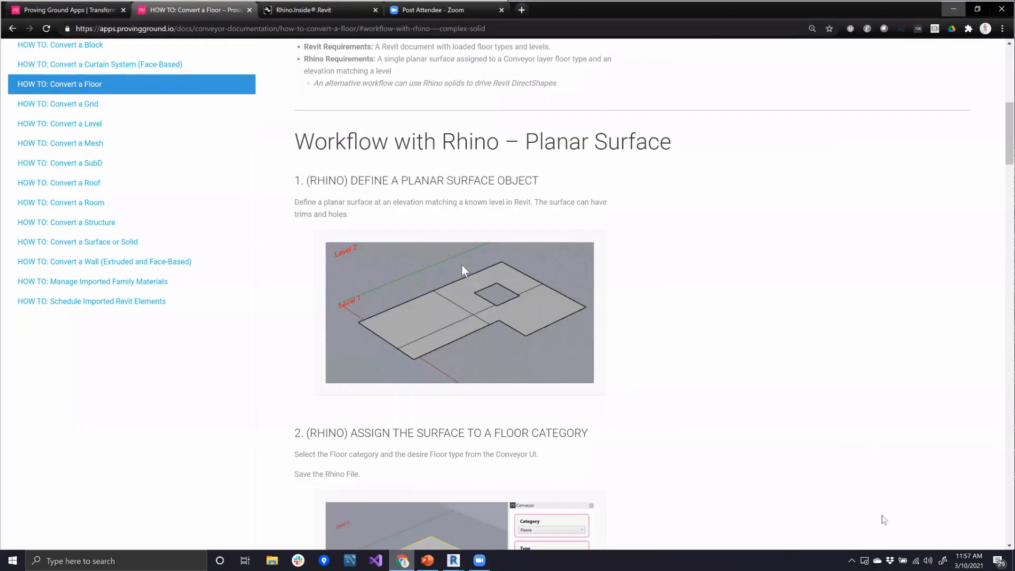
Step: Switch to PowerPoint, present slide 5 on Expanded Rhino Workflow Paradigms through its Rhino.Inside.Revit reveal, and end the slide show
key(alt+Tab)
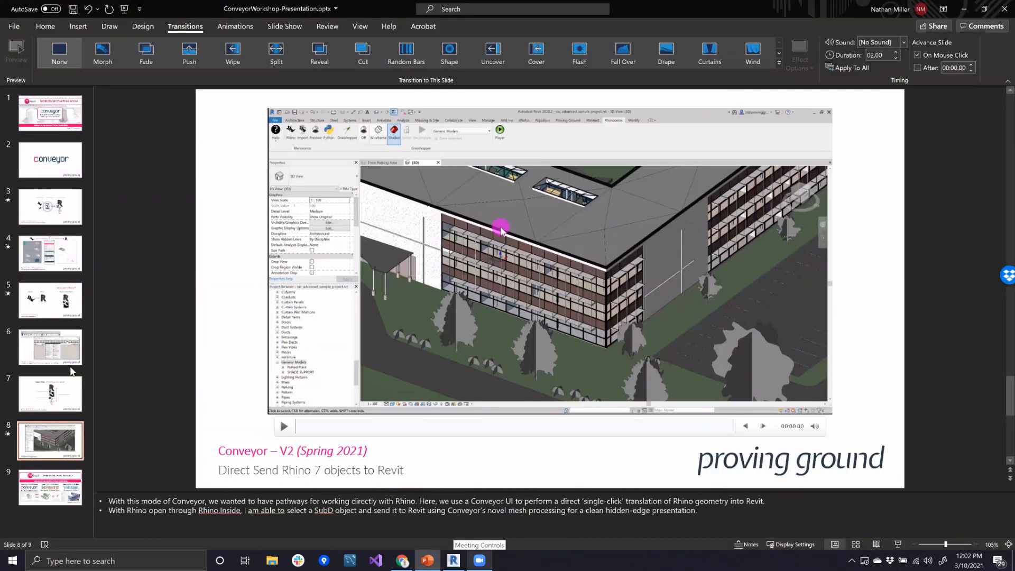
click(59, 304)
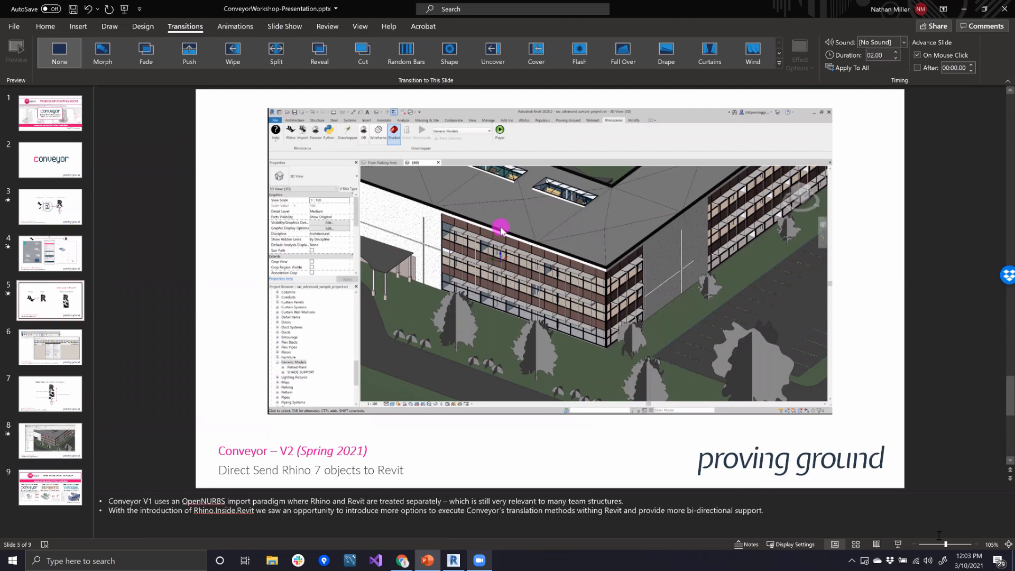
click(898, 545)
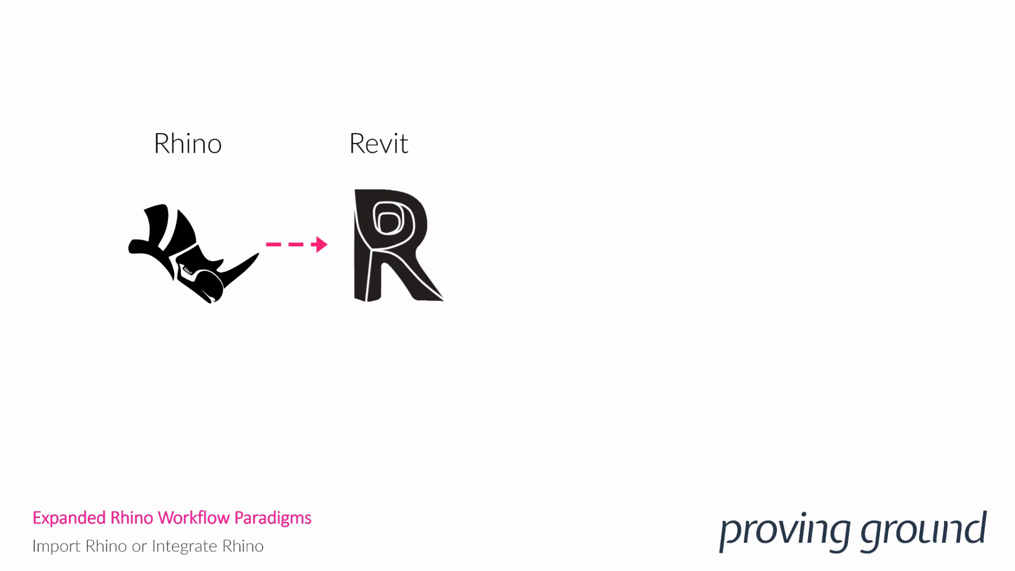
key(Right)
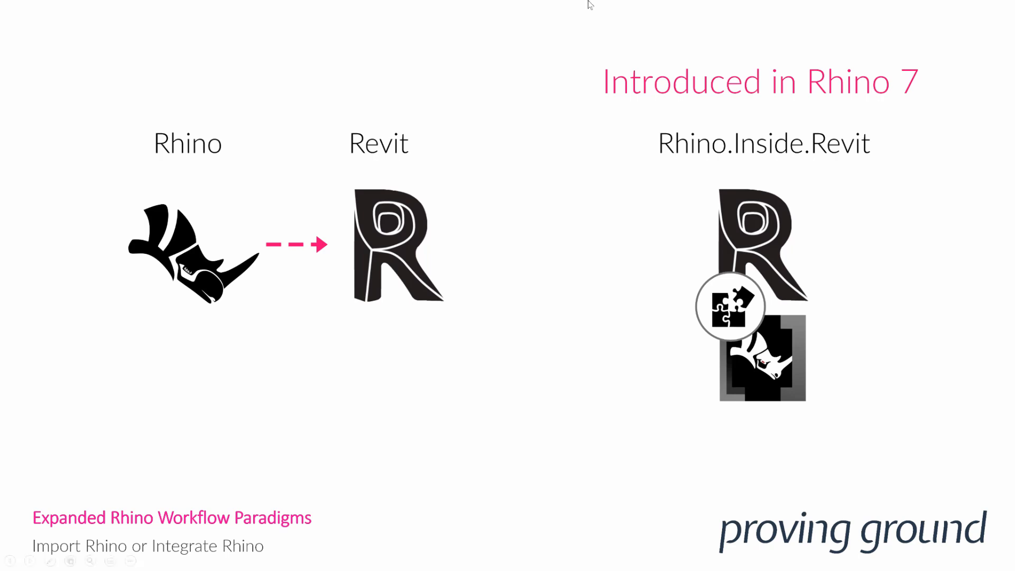
key(Escape)
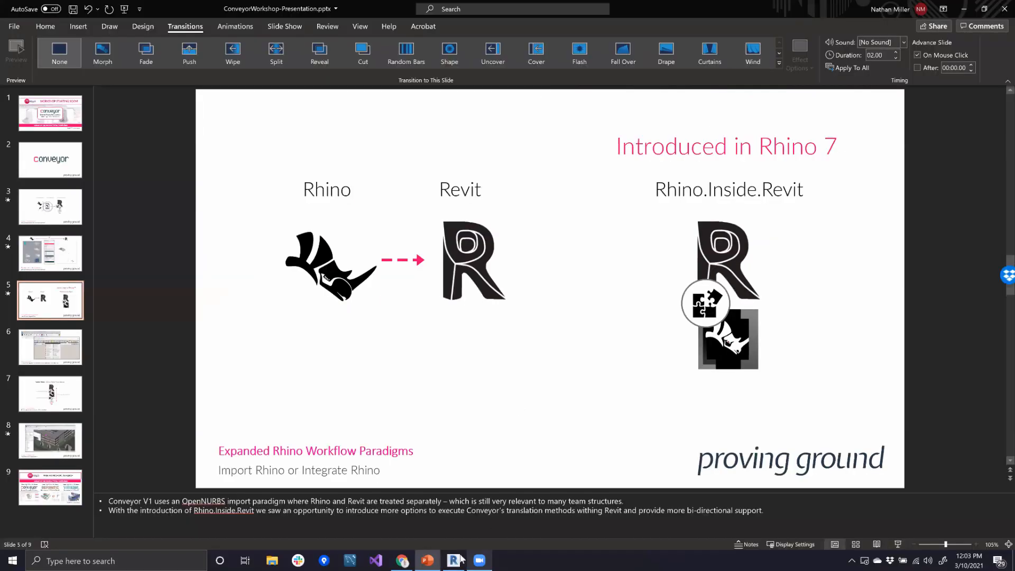
Step: Switch to Revit, inspect the tower in the 3D view, and bring up the Rhino.Inside window with the Conveyor panel beside it
click(455, 559)
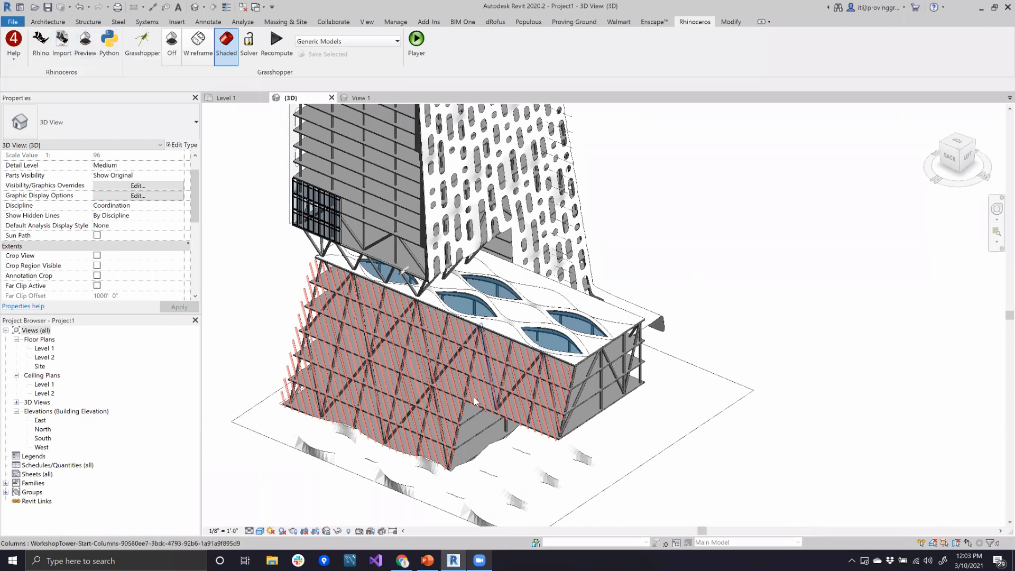
scroll(626, 246, up, 1)
middle_drag(626, 245, 657, 414)
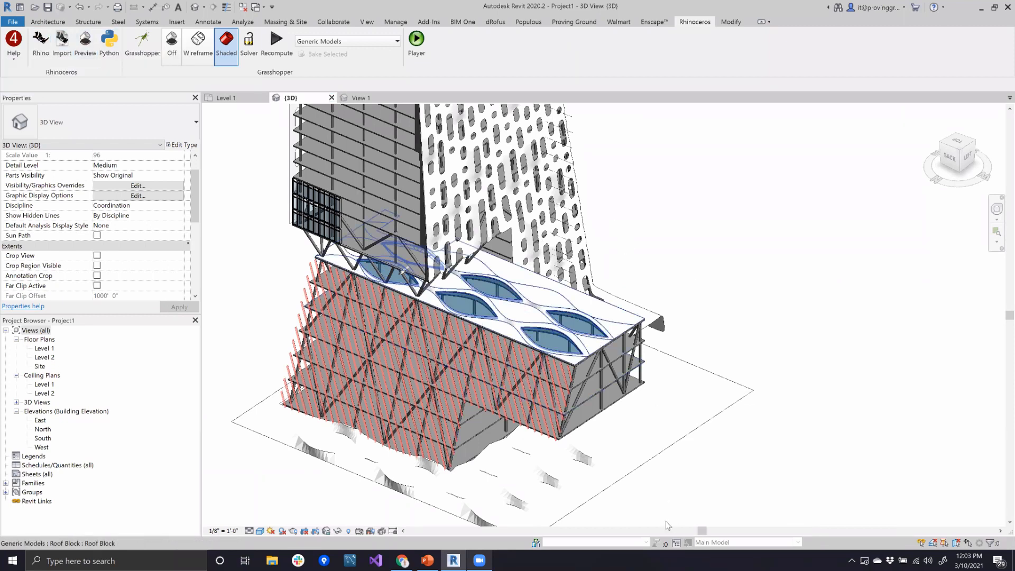
middle_drag(344, 166, 351, 410)
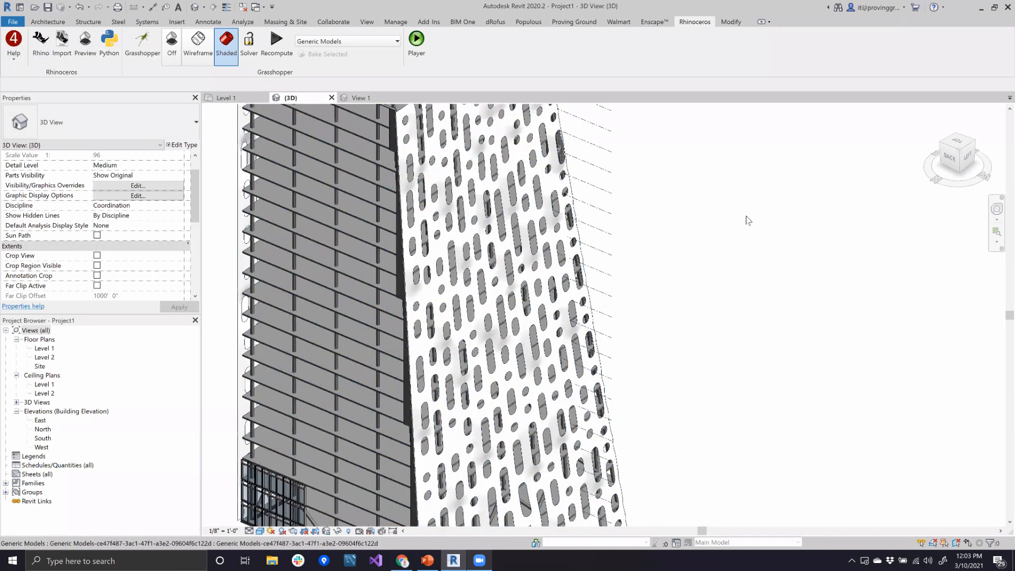
click(41, 47)
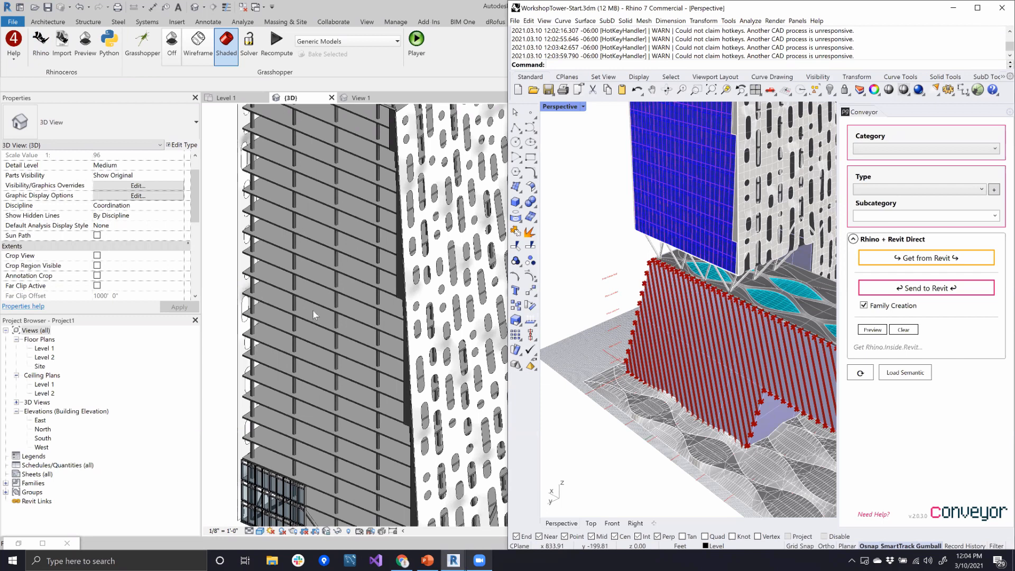
scroll(471, 356, down, 2)
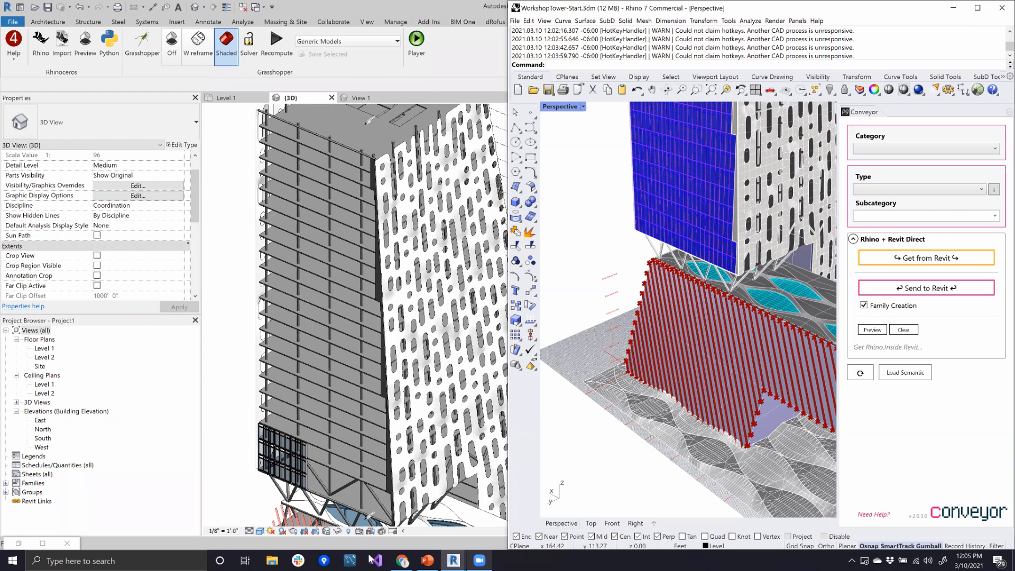
Step: In the web browser, open the Conveyor product page and review the licensing options on its Try & Buy page
click(402, 560)
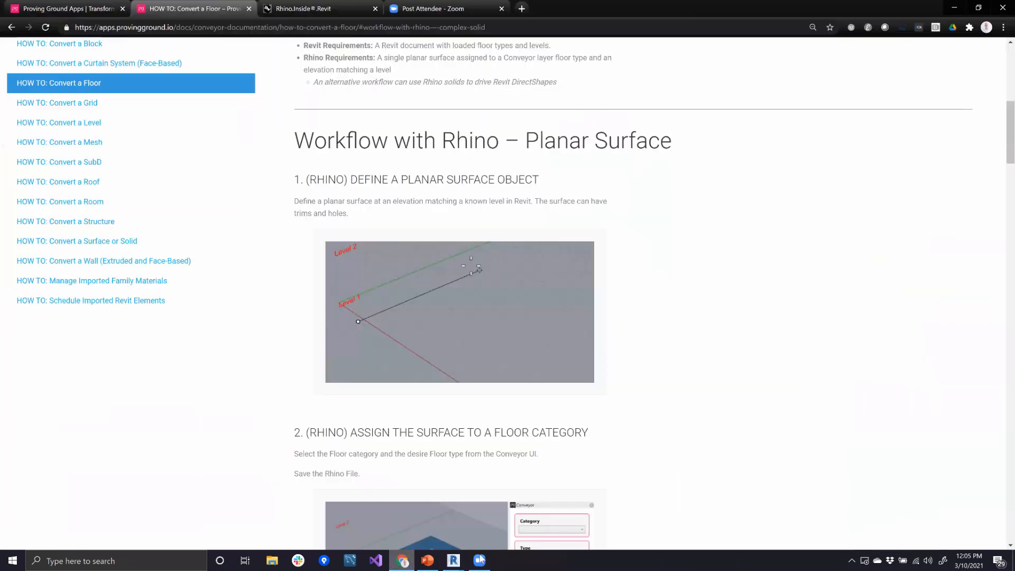
scroll(587, 184, up, 9)
mouse_move(754, 62)
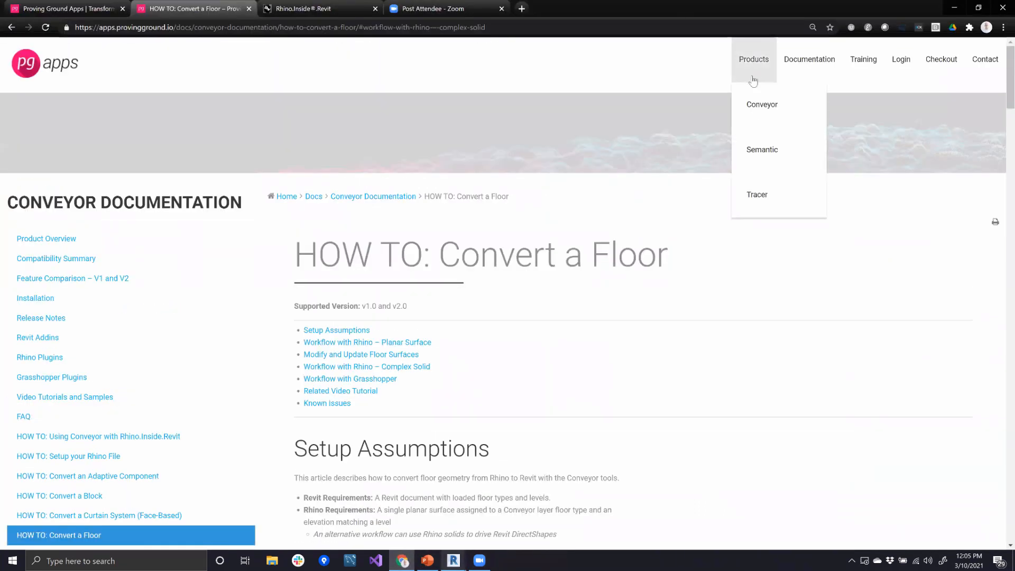
click(758, 109)
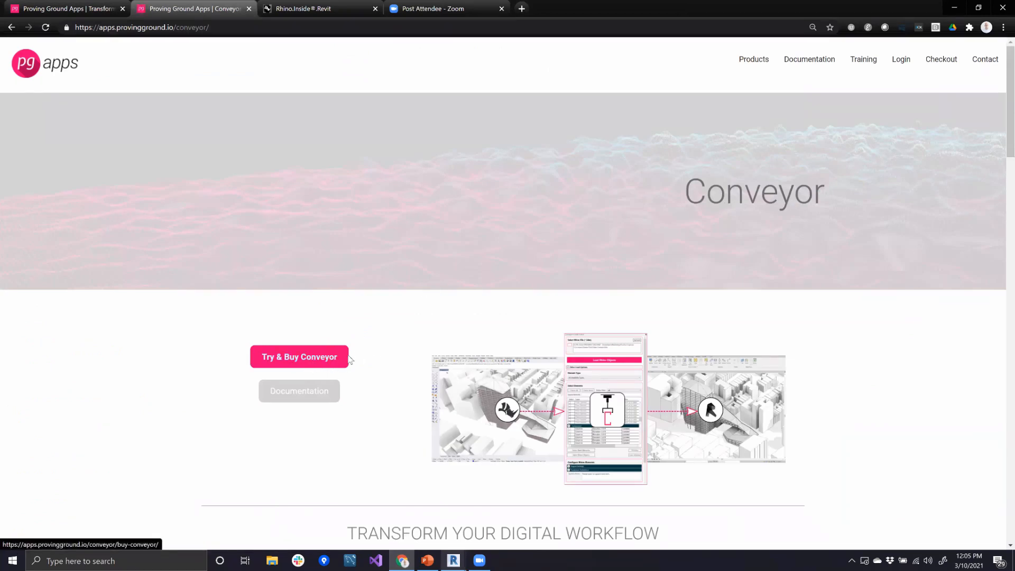
click(299, 358)
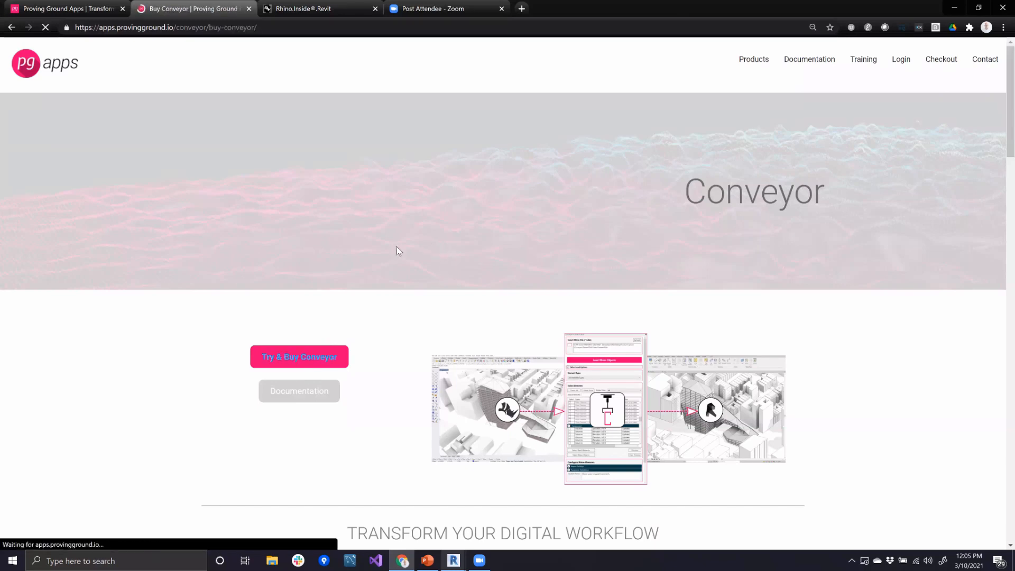
scroll(360, 256, down, 7)
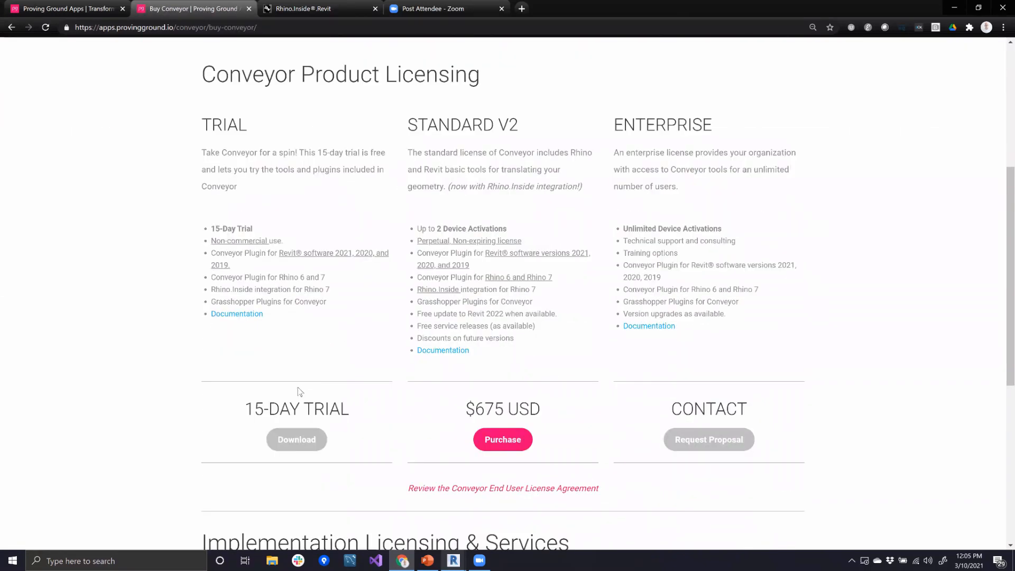
Step: Open the 15-day Conveyor trial download page and review the included plugins and installer, highlighting the Rhino 6.0 plugin line
click(297, 350)
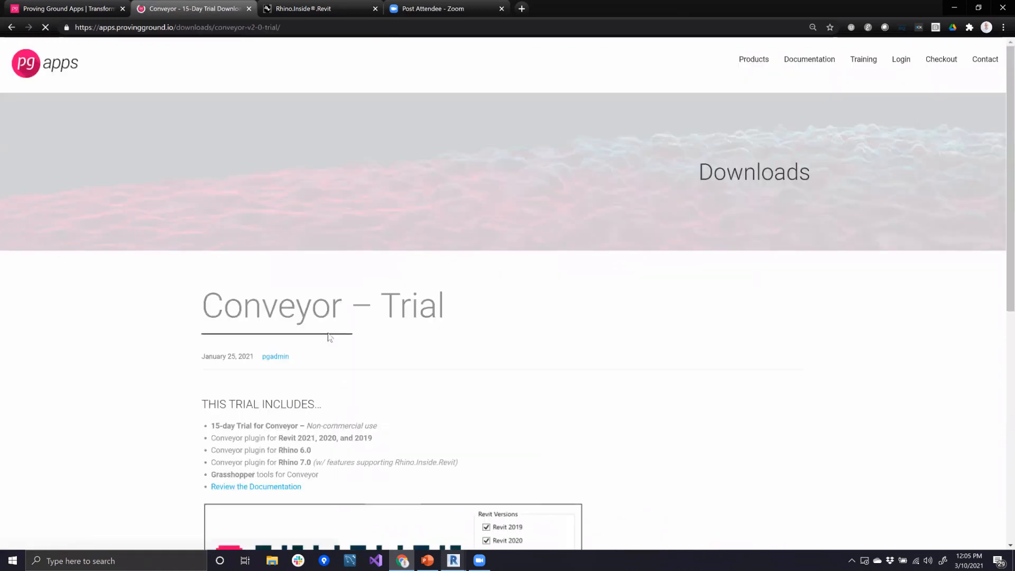
scroll(587, 245, down, 3)
scroll(587, 245, down, 4)
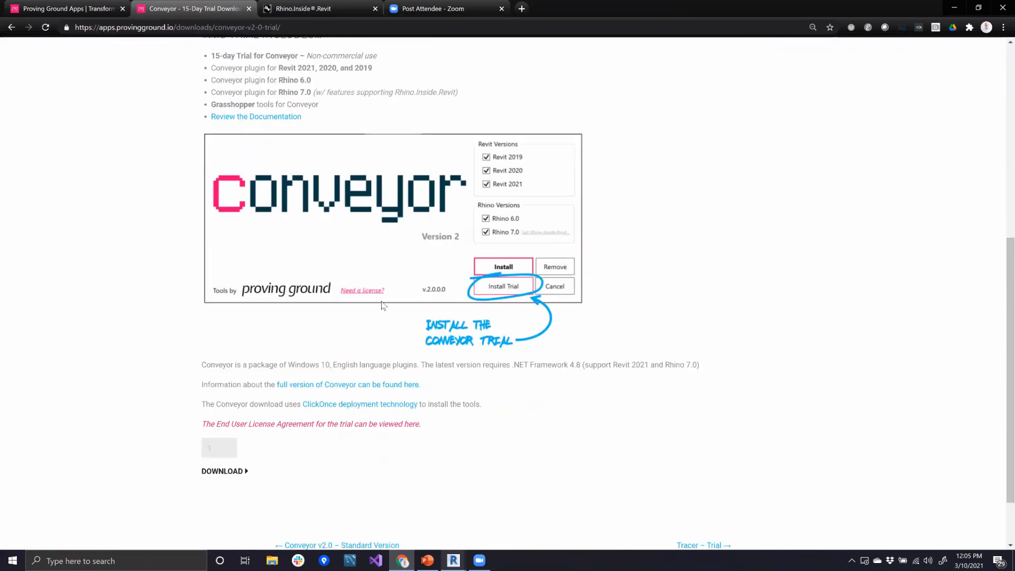
scroll(599, 301, up, 5)
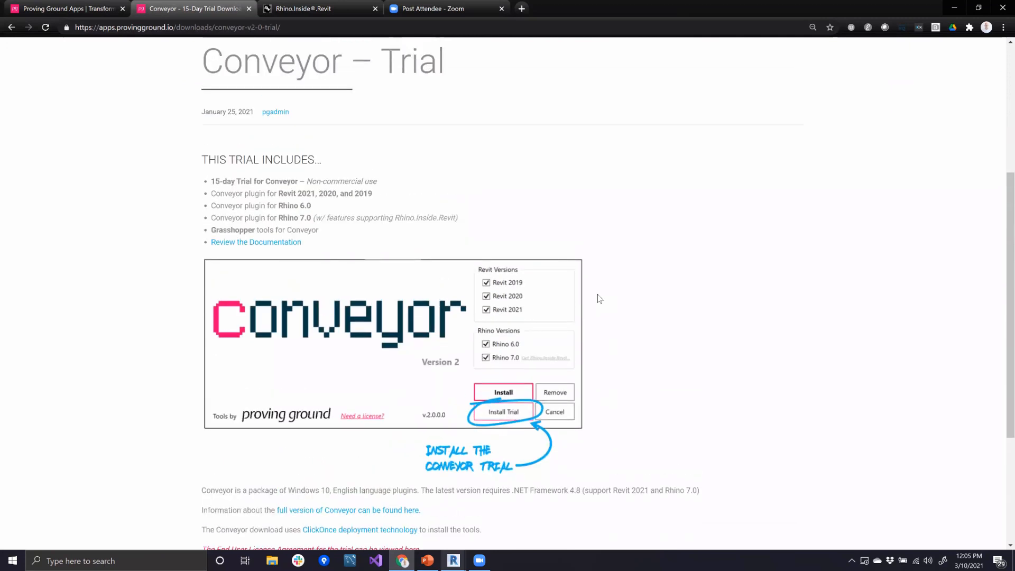
scroll(370, 288, down, 1)
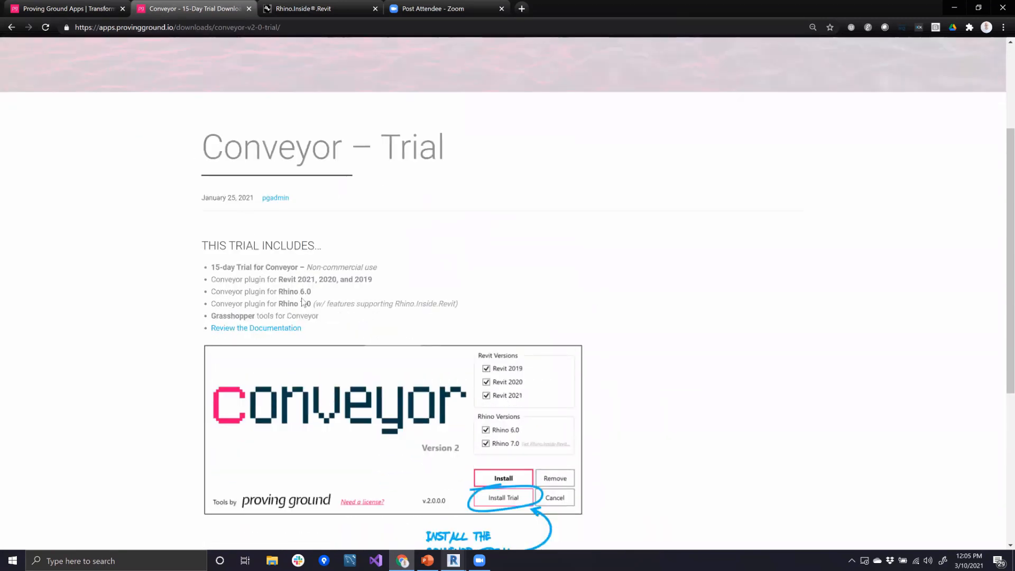
drag(312, 292, 211, 291)
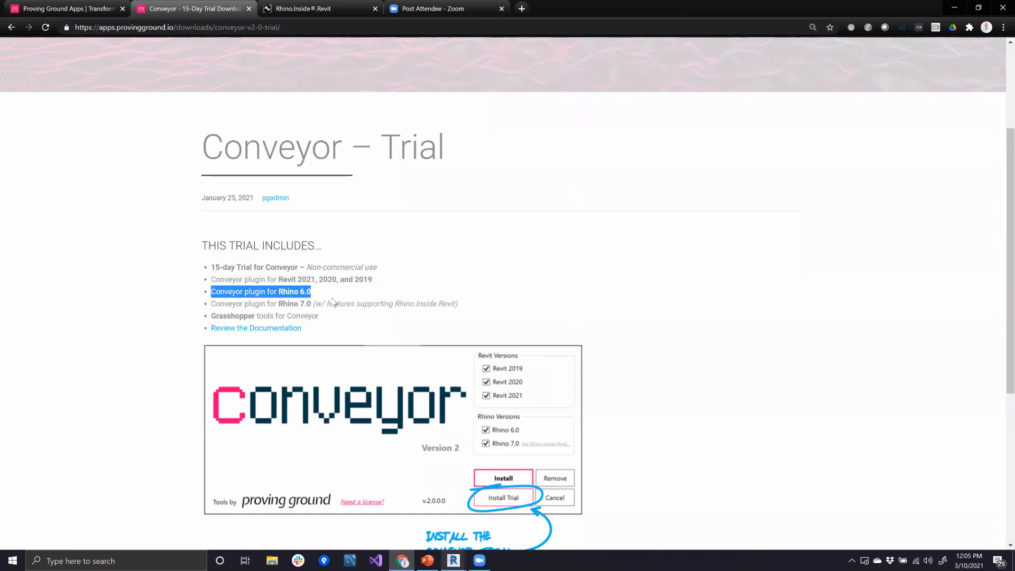
click(287, 318)
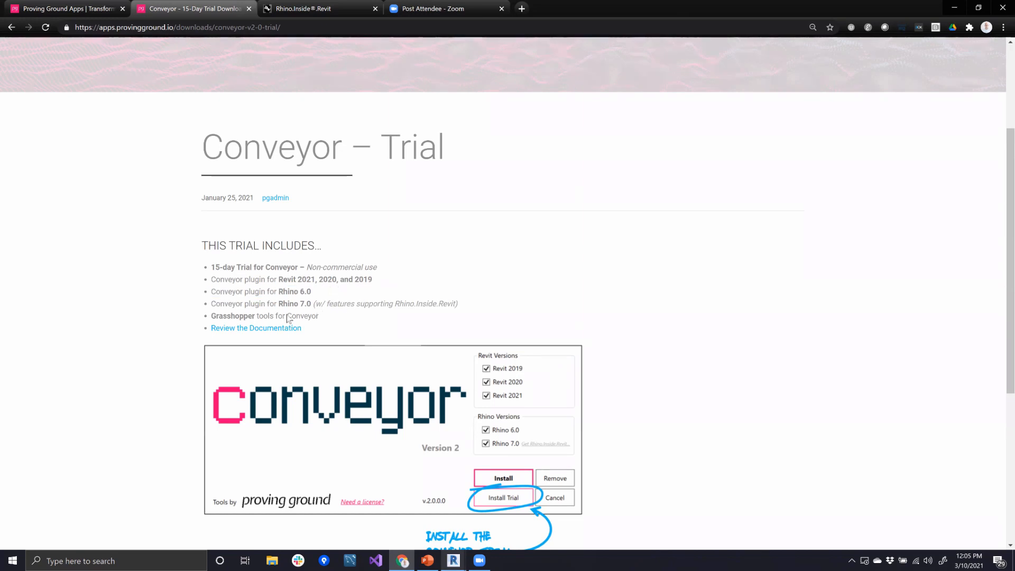
Step: Highlight the Rhino 7.0 plugin line on the Conveyor trial page and review the list of what the trial includes
drag(458, 305, 209, 307)
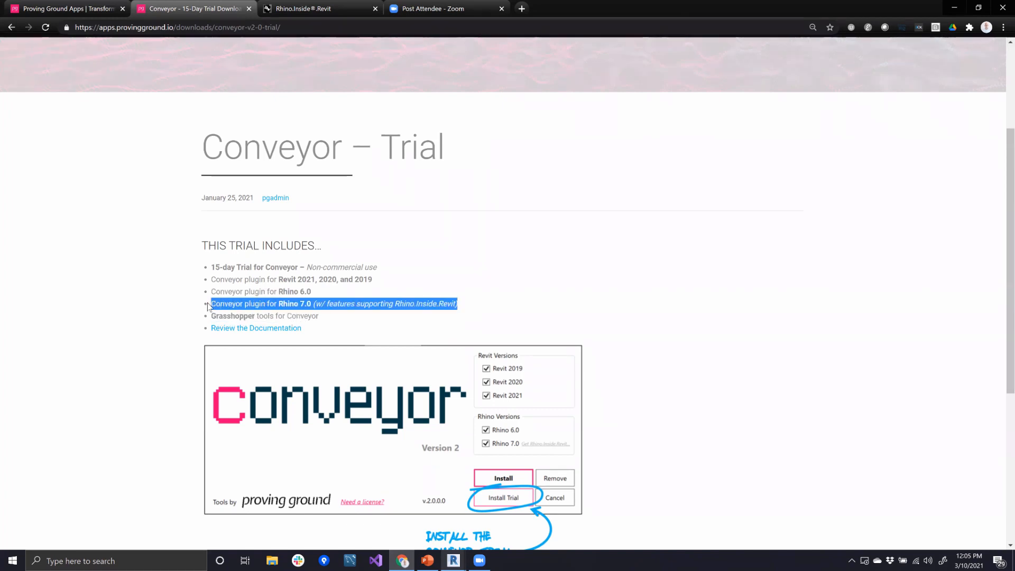
click(356, 286)
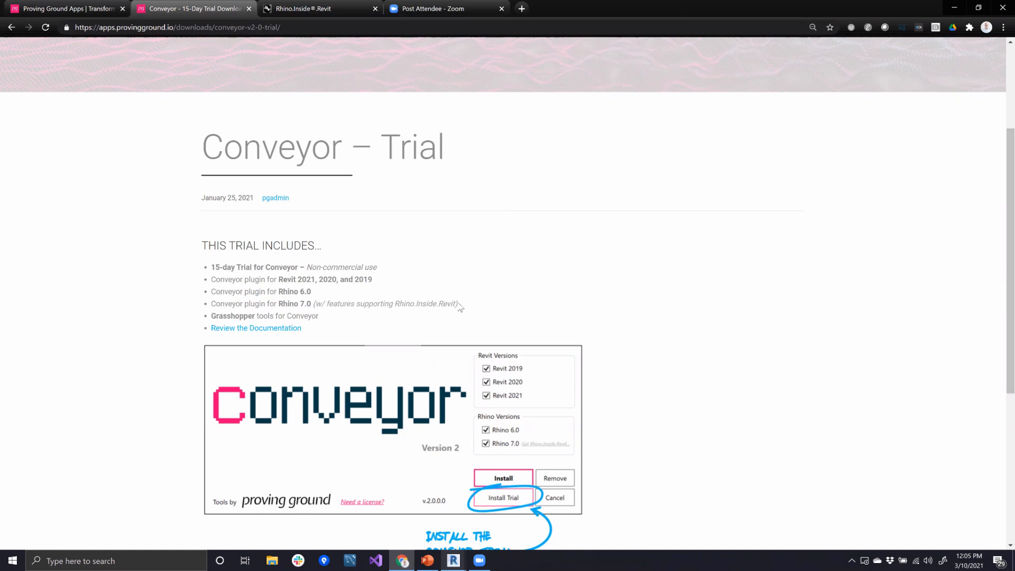
mouse_move(458, 305)
mouse_down()
mouse_move(329, 323)
mouse_move(296, 303)
mouse_move(210, 310)
mouse_move(468, 304)
mouse_up()
scroll(588, 189, up, 3)
scroll(576, 185, down, 3)
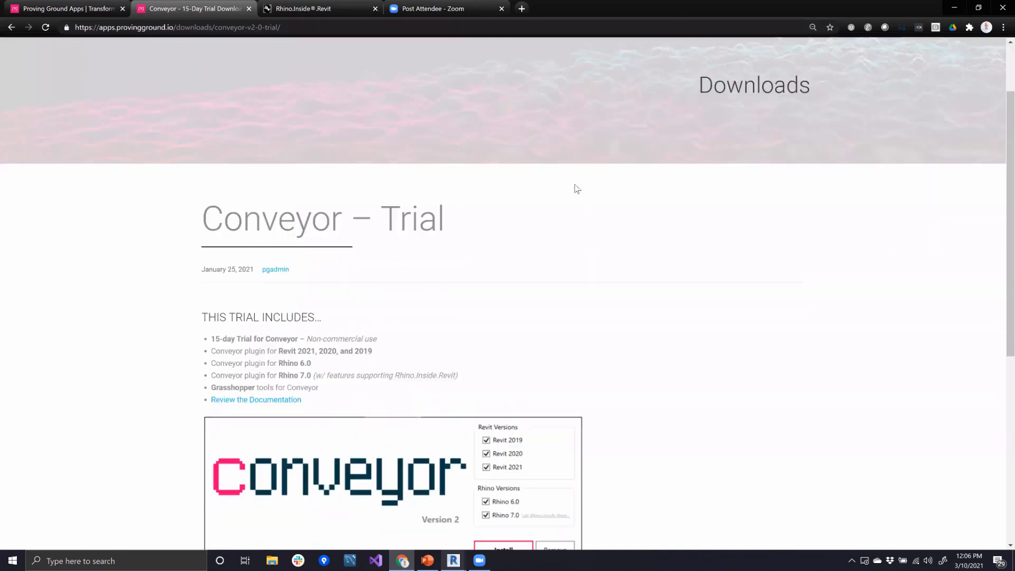
scroll(576, 185, up, 3)
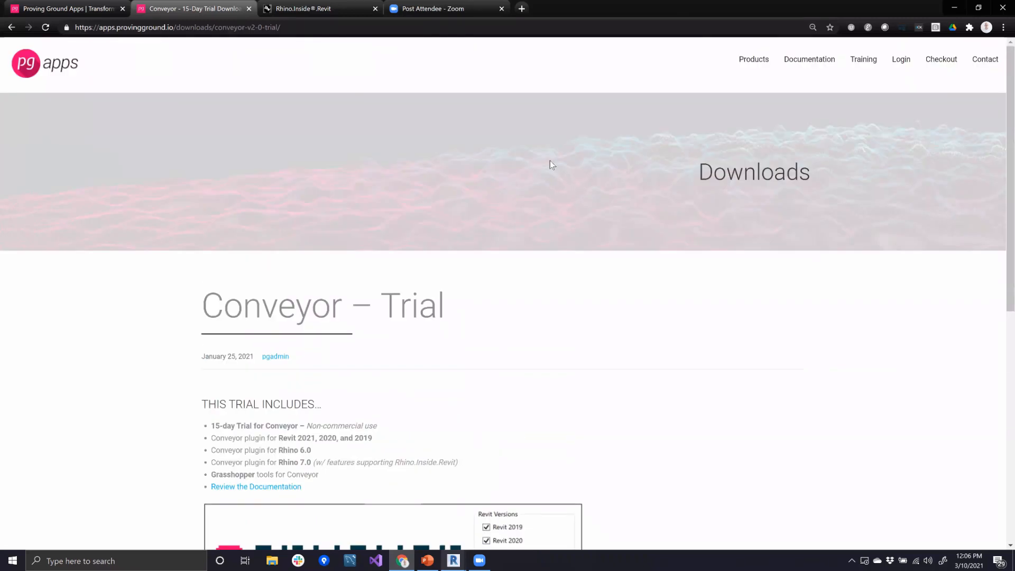
Step: Go to the Proving Ground educational licensing page at apps.provingground.io/education
click(253, 27)
drag(282, 27, 177, 30)
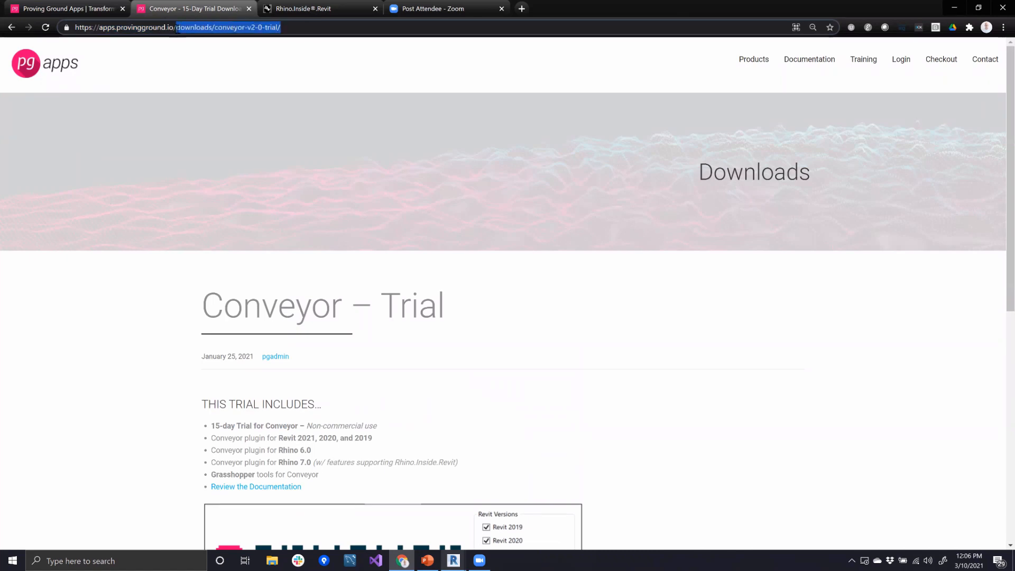
text(educ)
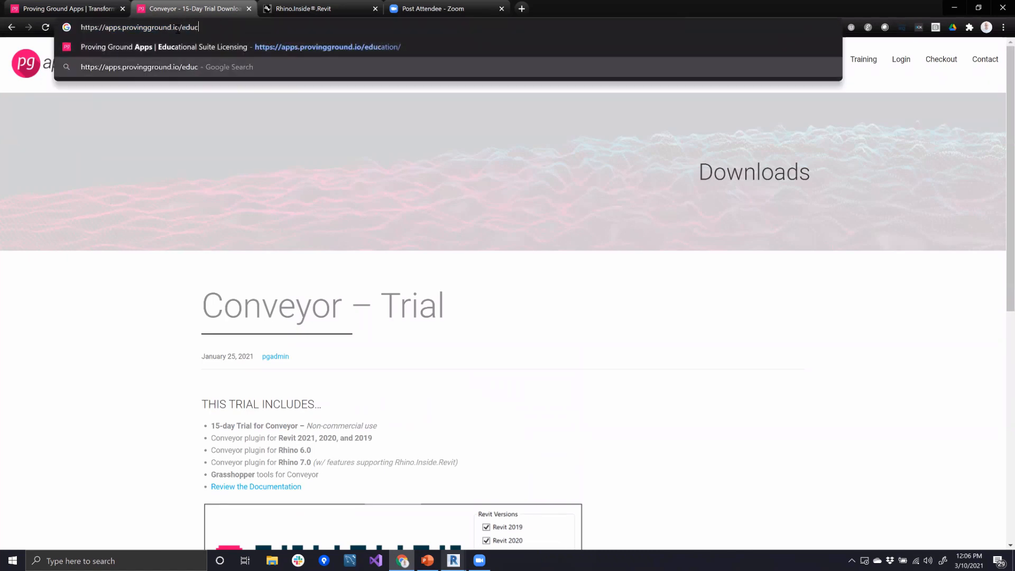
key(Return)
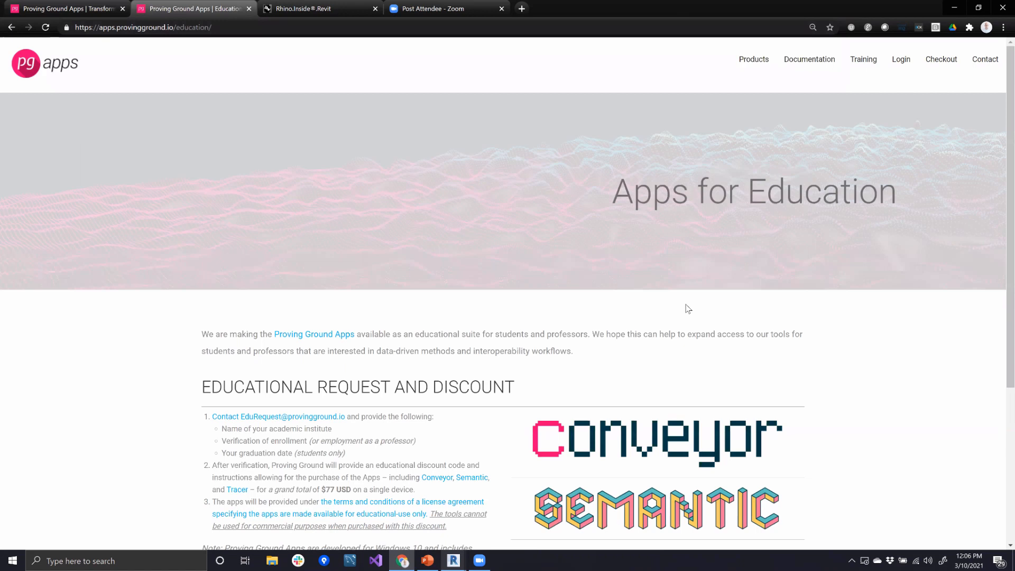
Step: Review the educational request and discount terms for Conveyor, Semantic and Tracer, and open the site's Contact page
scroll(686, 307, down, 1)
scroll(686, 307, down, 3)
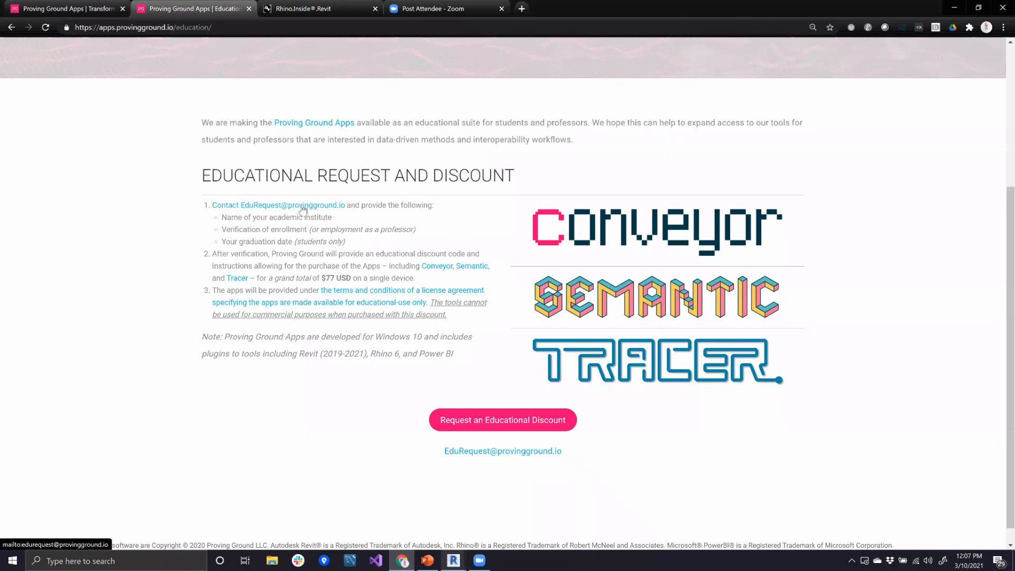
scroll(524, 258, up, 2)
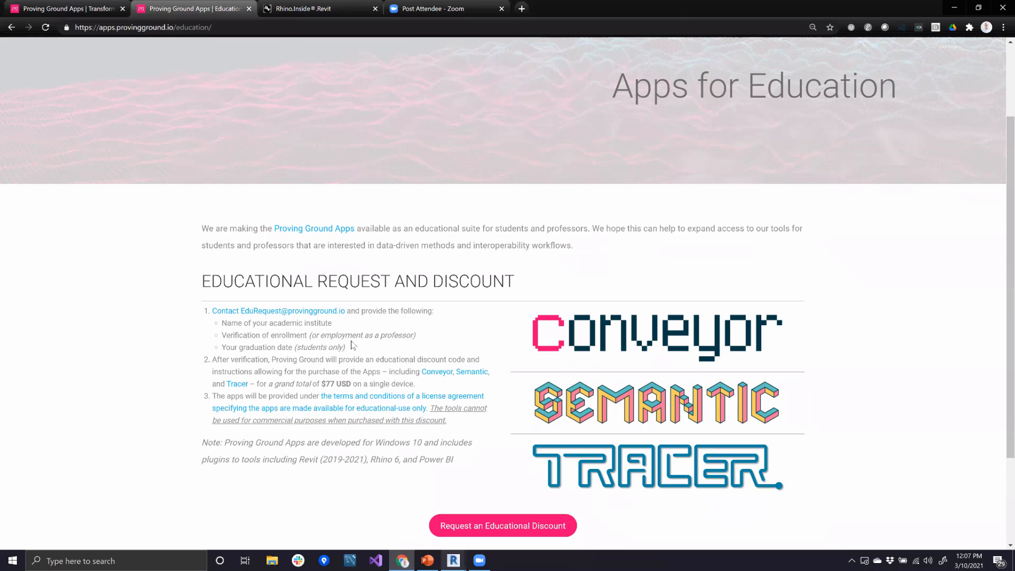
scroll(651, 287, down, 2)
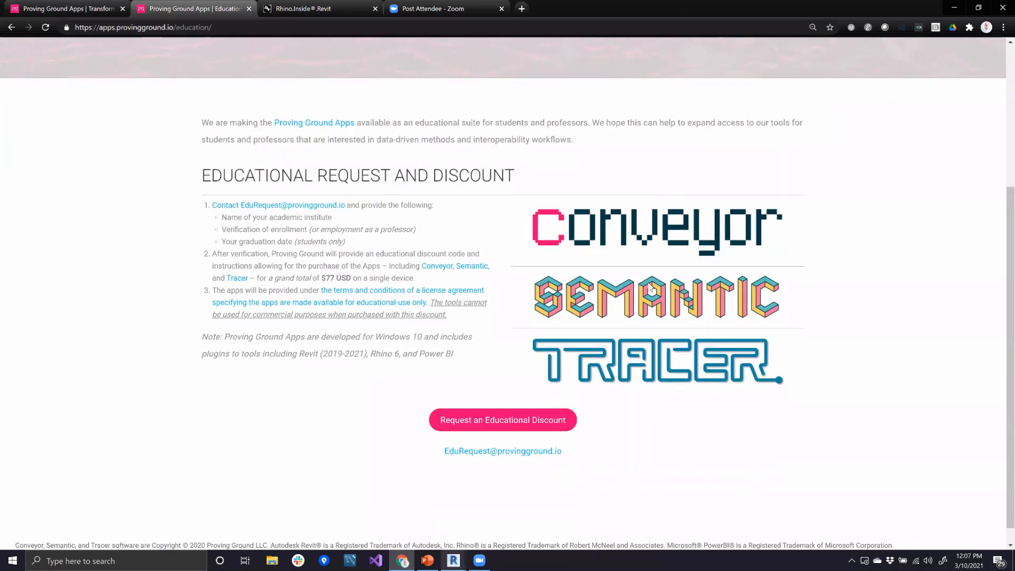
scroll(651, 287, up, 2)
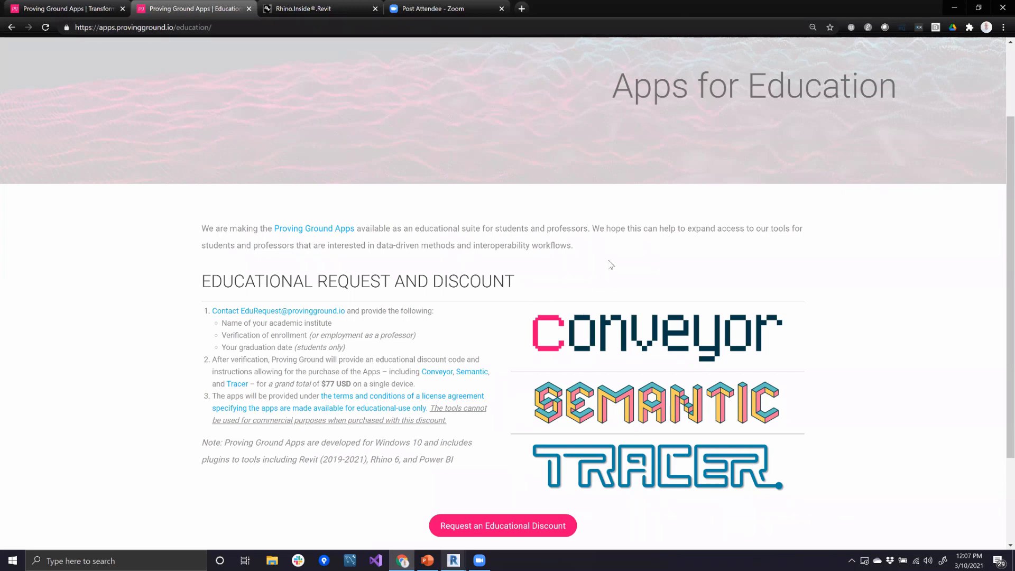
scroll(713, 284, up, 1)
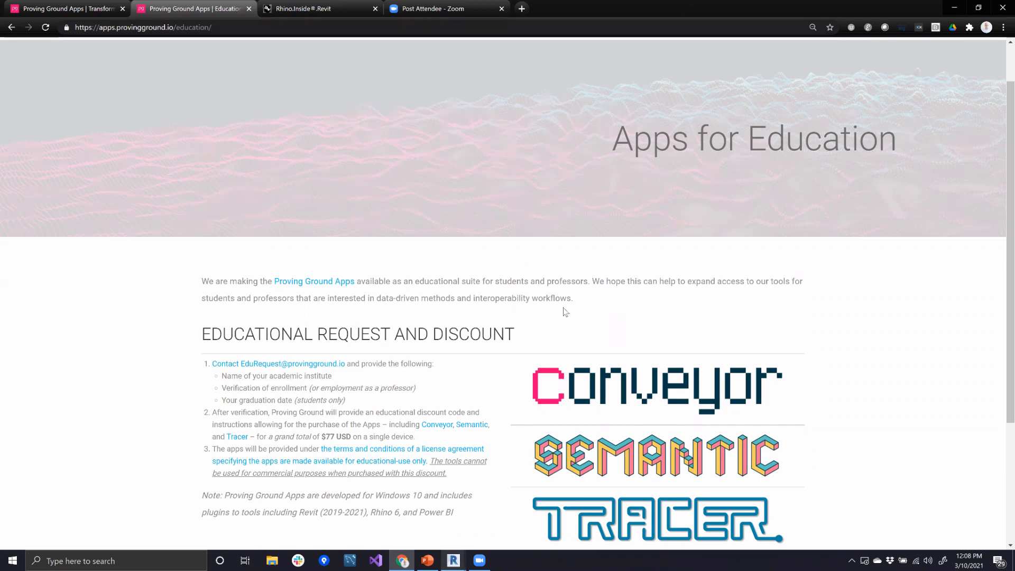
drag(575, 299, 576, 300)
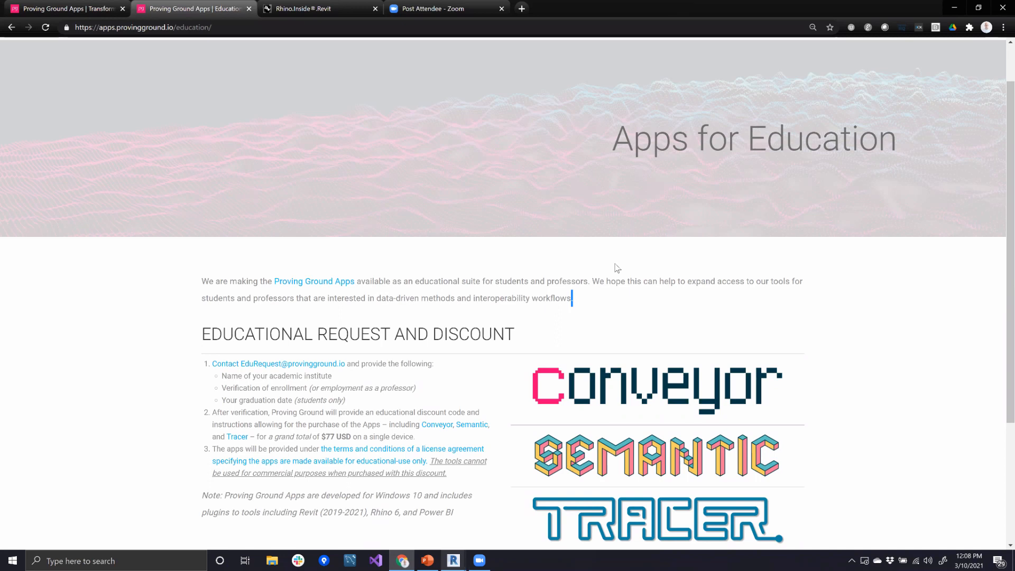
scroll(617, 268, up, 1)
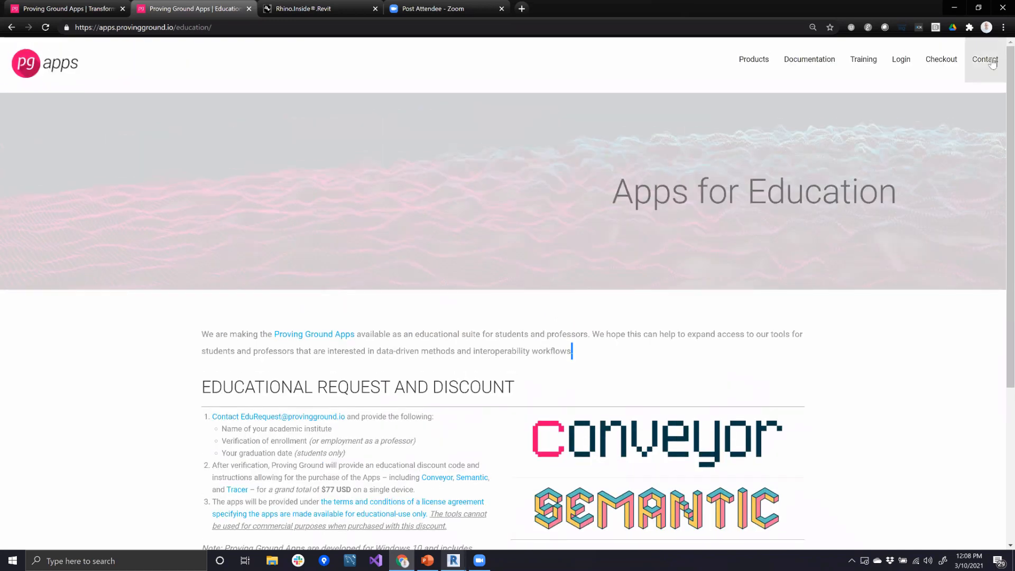
click(992, 62)
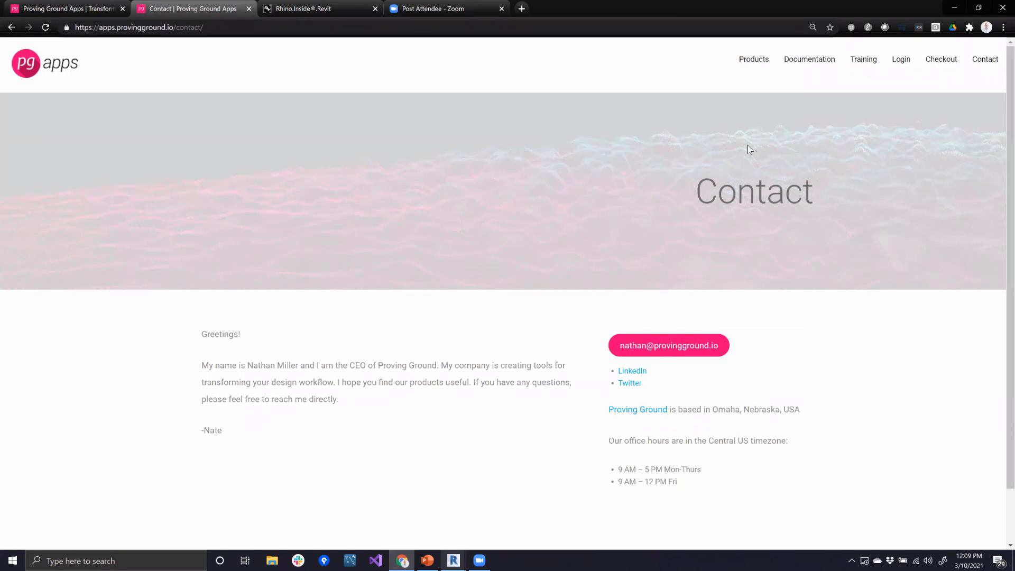
Step: Switch back to Revit, inspect the tower in the 3D view, and bring up the Rhino window with the Conveyor panel
click(955, 7)
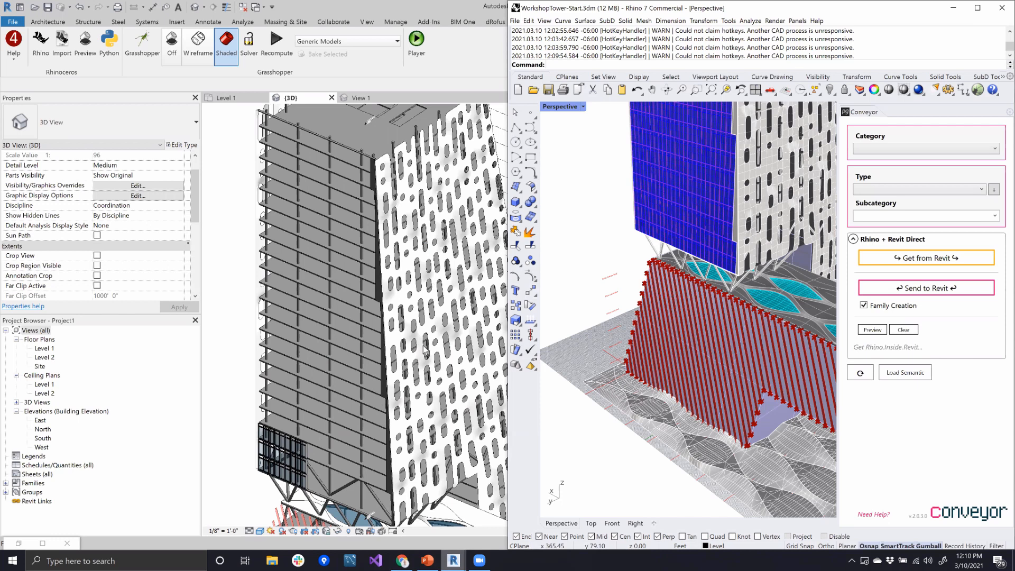
scroll(425, 352, down, 3)
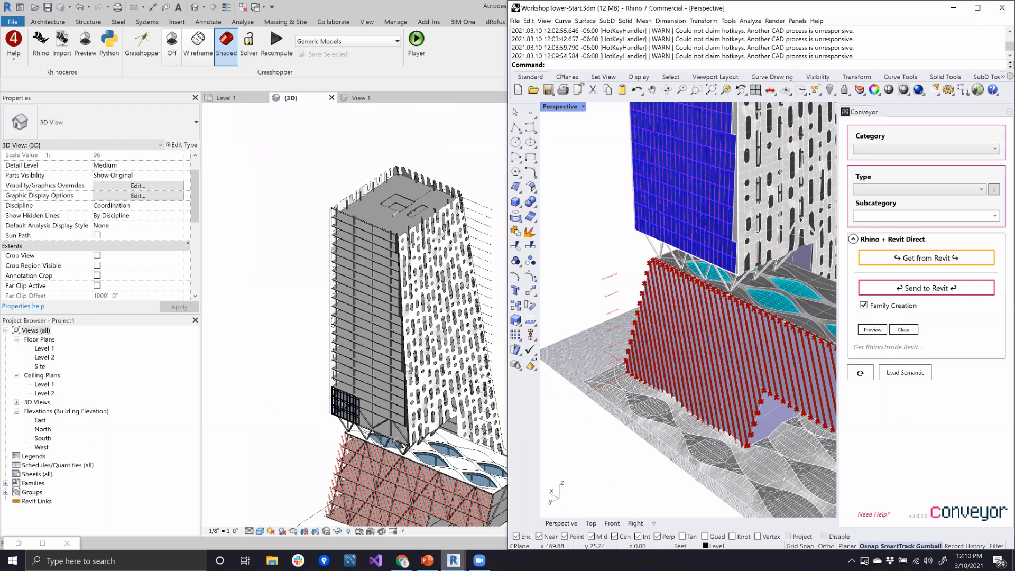
scroll(410, 369, up, 6)
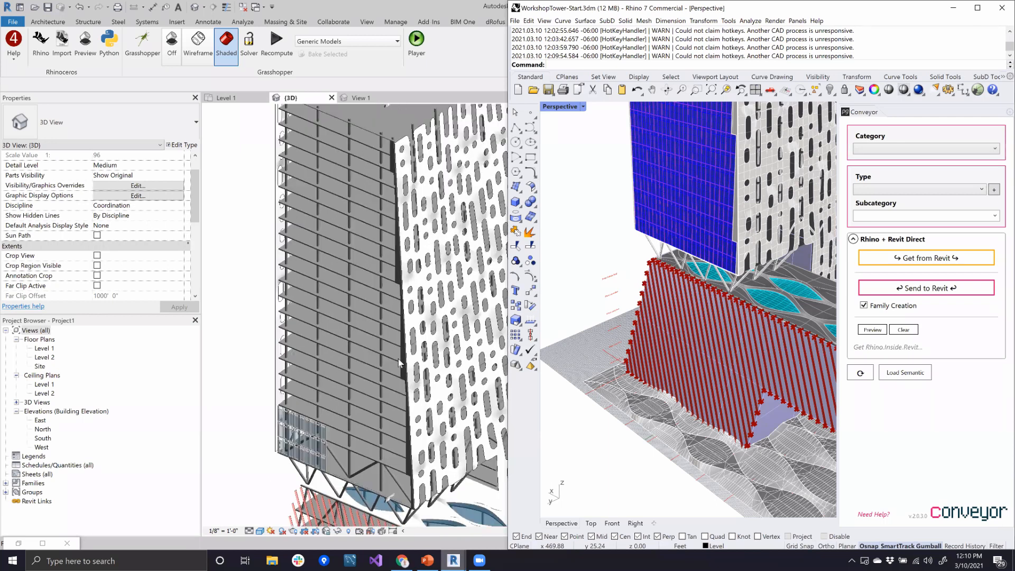
scroll(382, 363, down, 5)
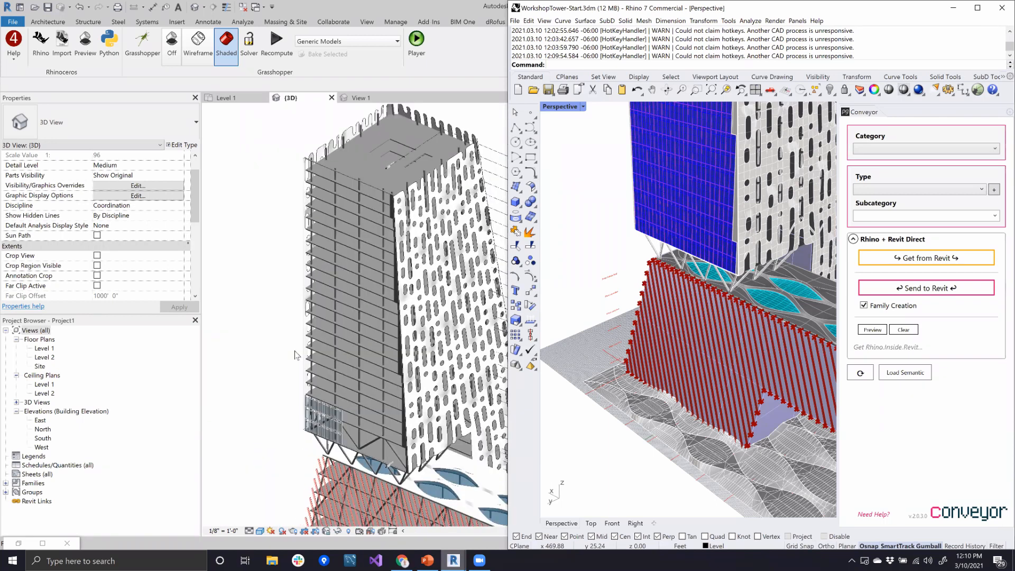
key(super+Up)
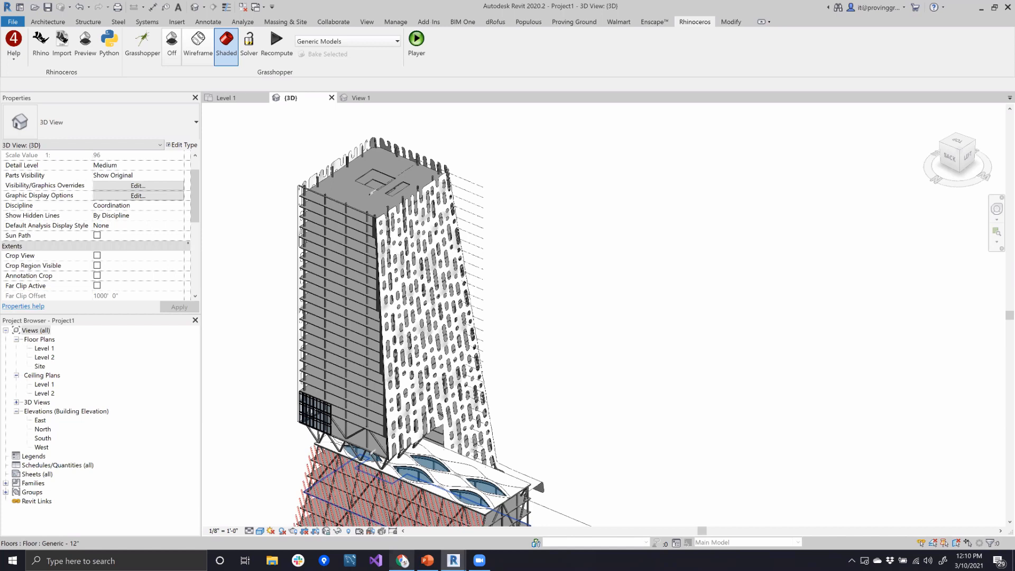
click(402, 560)
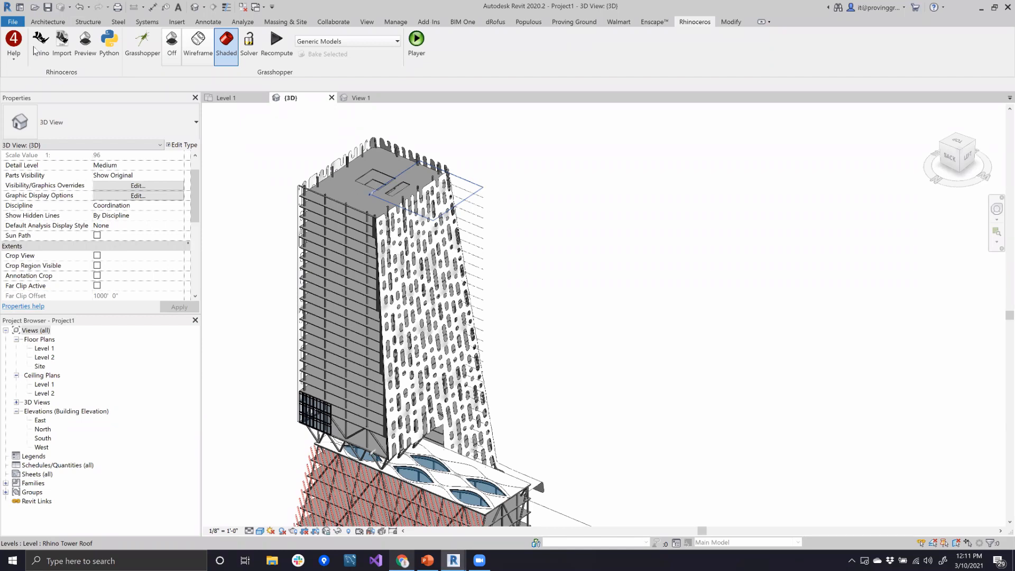
click(62, 47)
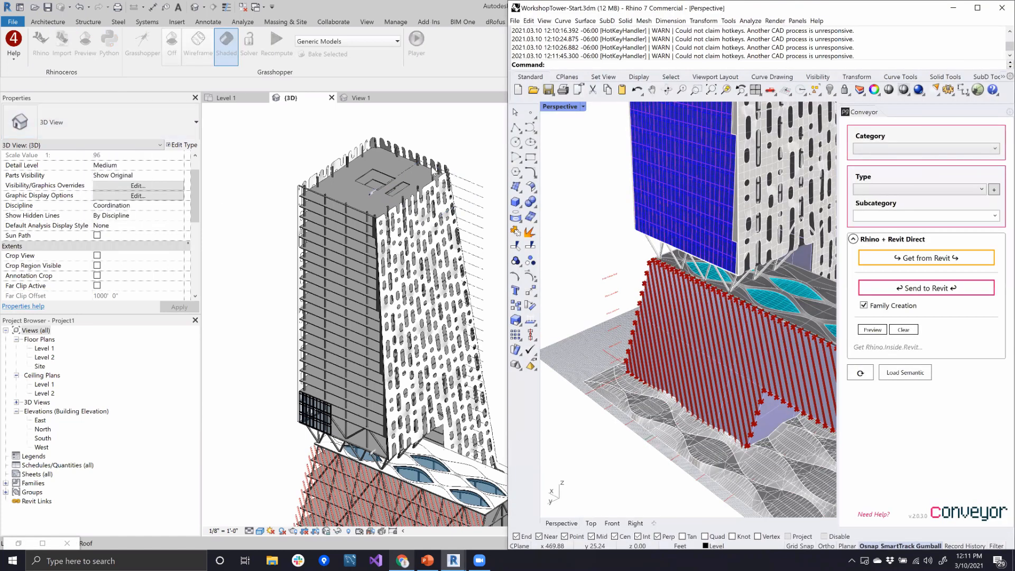